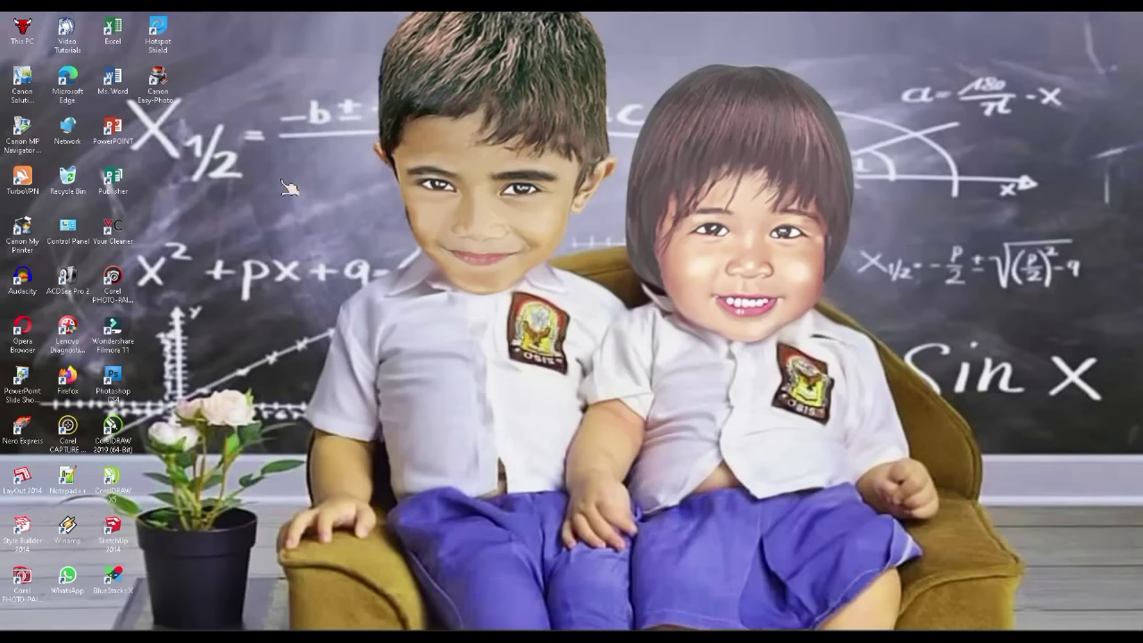
Launch PowerPoint, create a blank presentation, and delete its title and subtitle placeholders
double_click(112, 130)
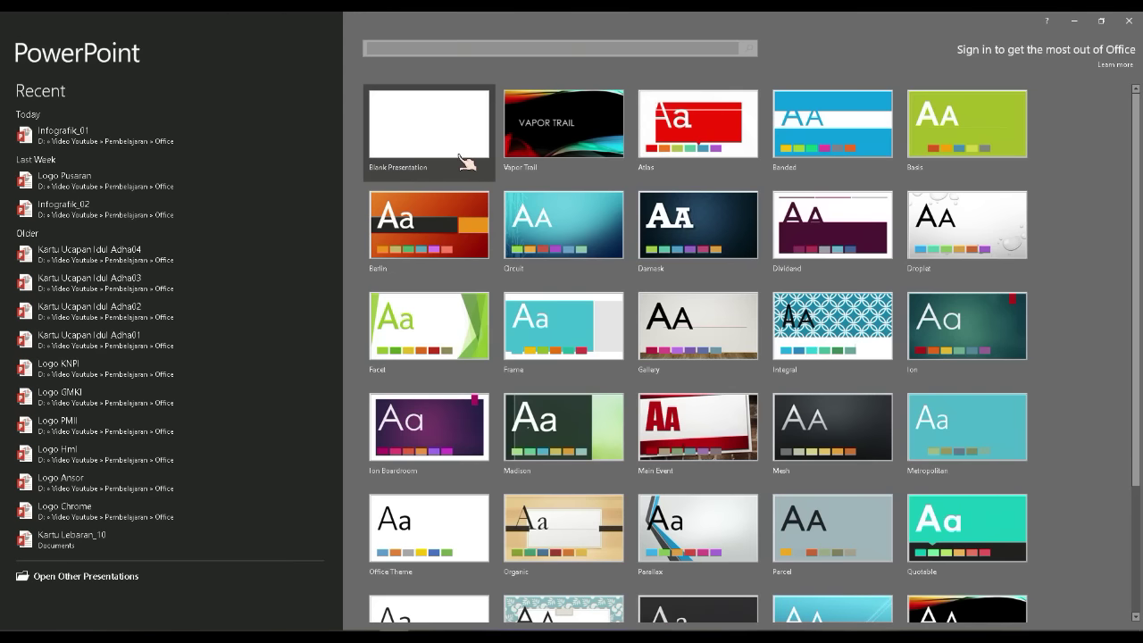
left_click(457, 153)
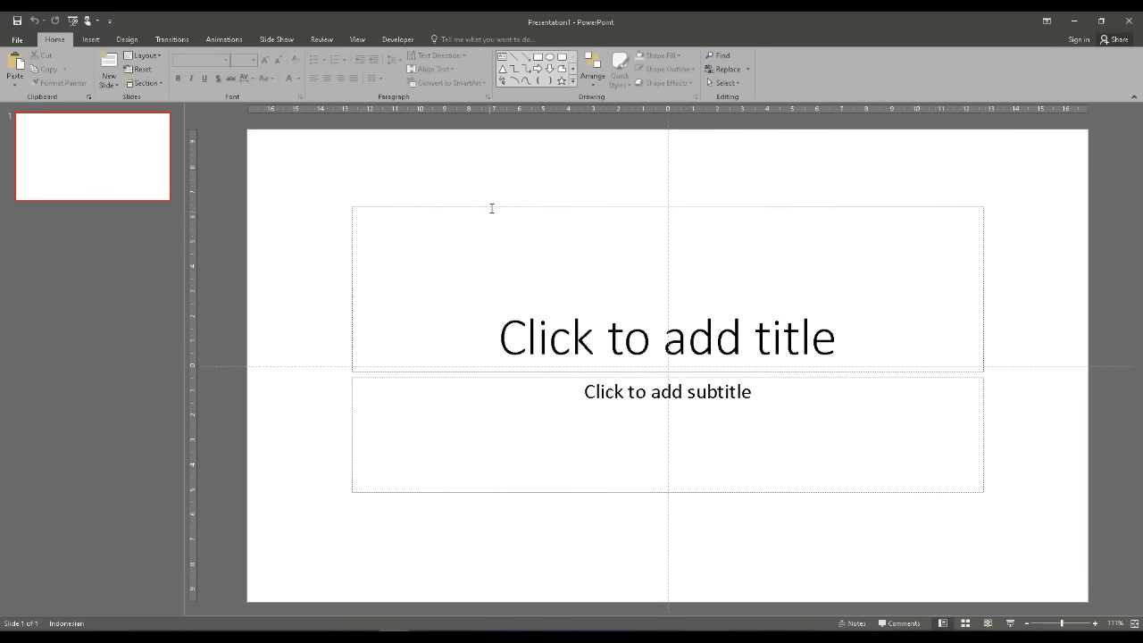
left_click(492, 207)
key("Delete")
left_click(544, 376)
key("Delete")
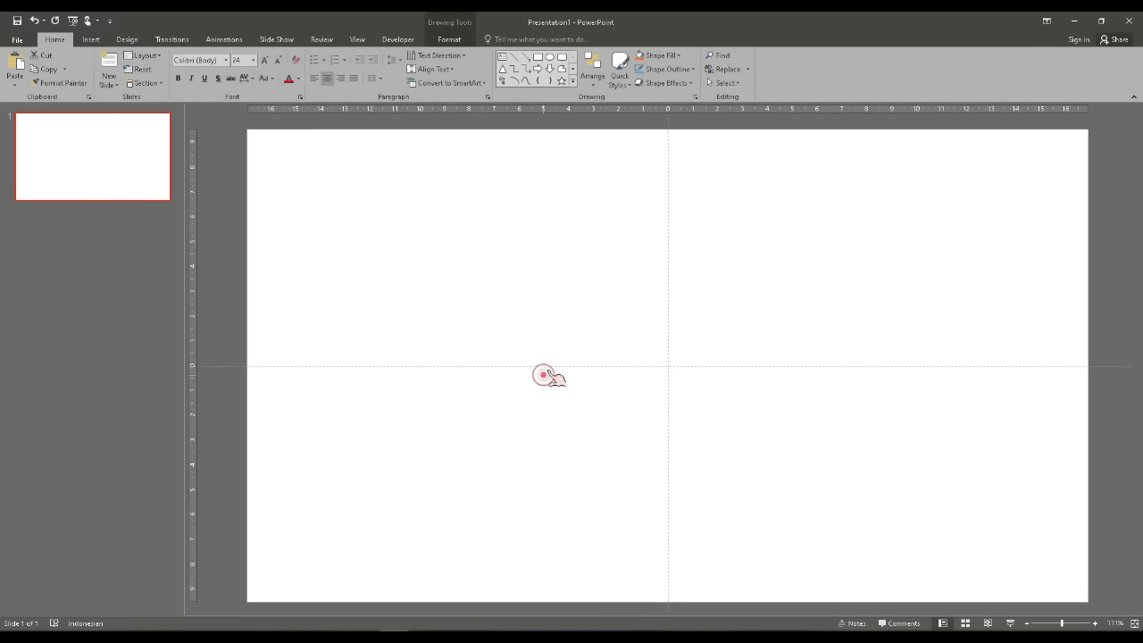
left_click(599, 276)
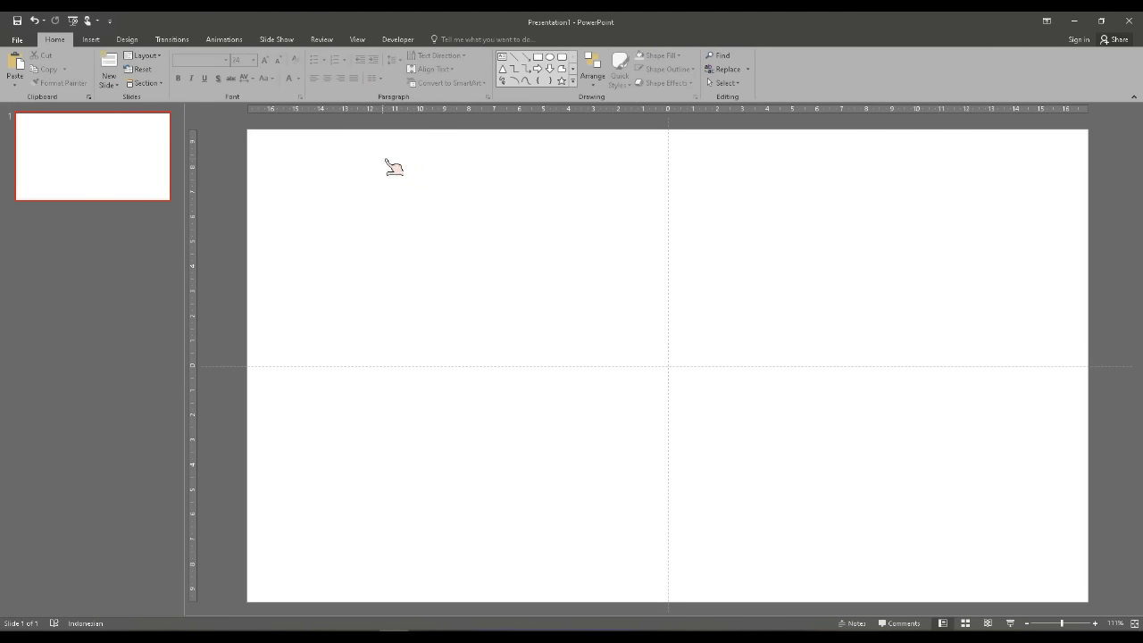
Set the slide size to Standard (4:3) using Ensure Fit
left_click(129, 43)
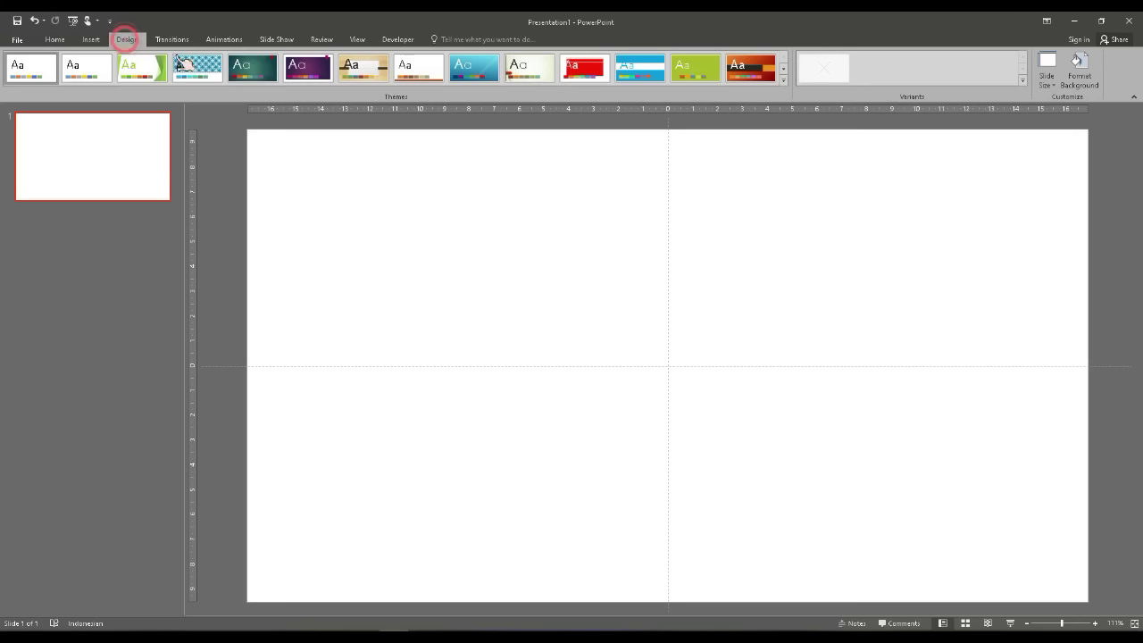
left_click(1050, 72)
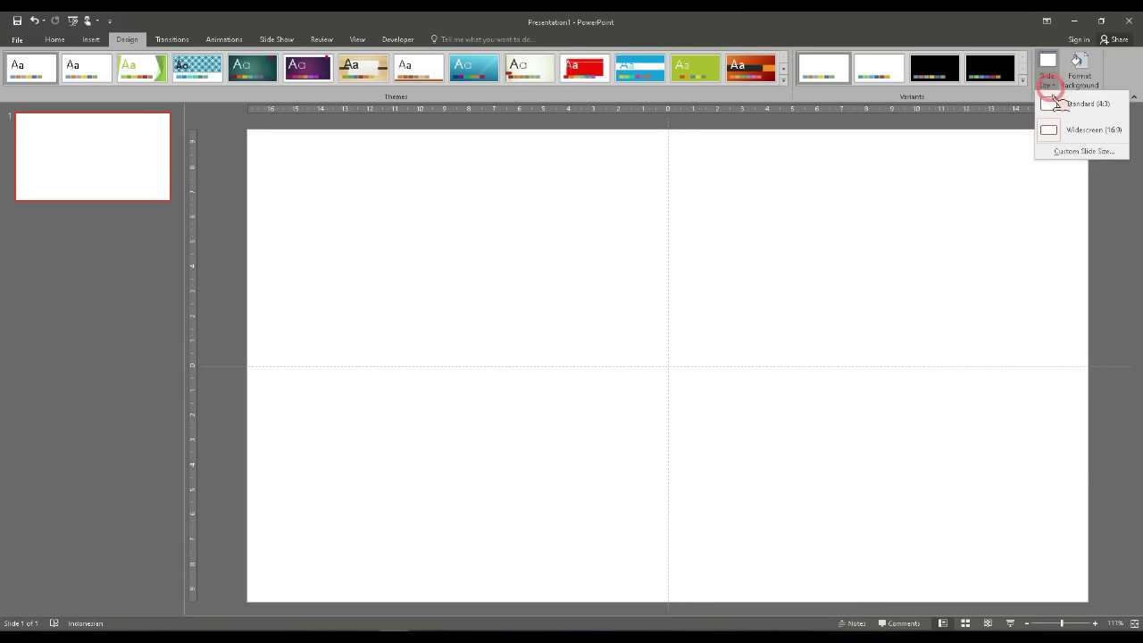
left_click(1070, 106)
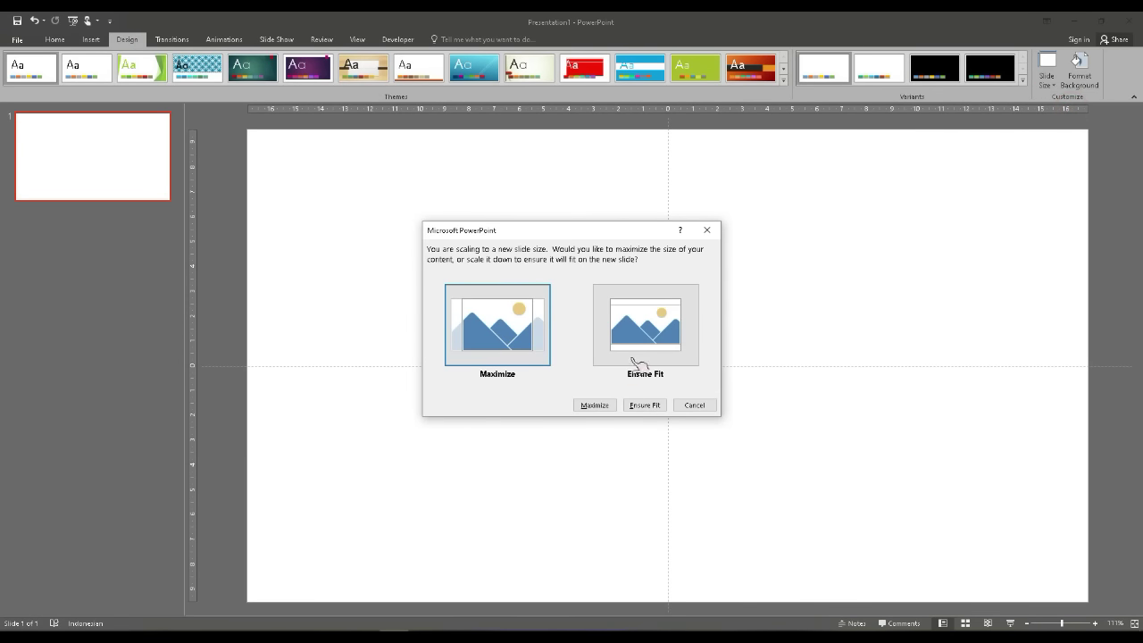
left_click(647, 332)
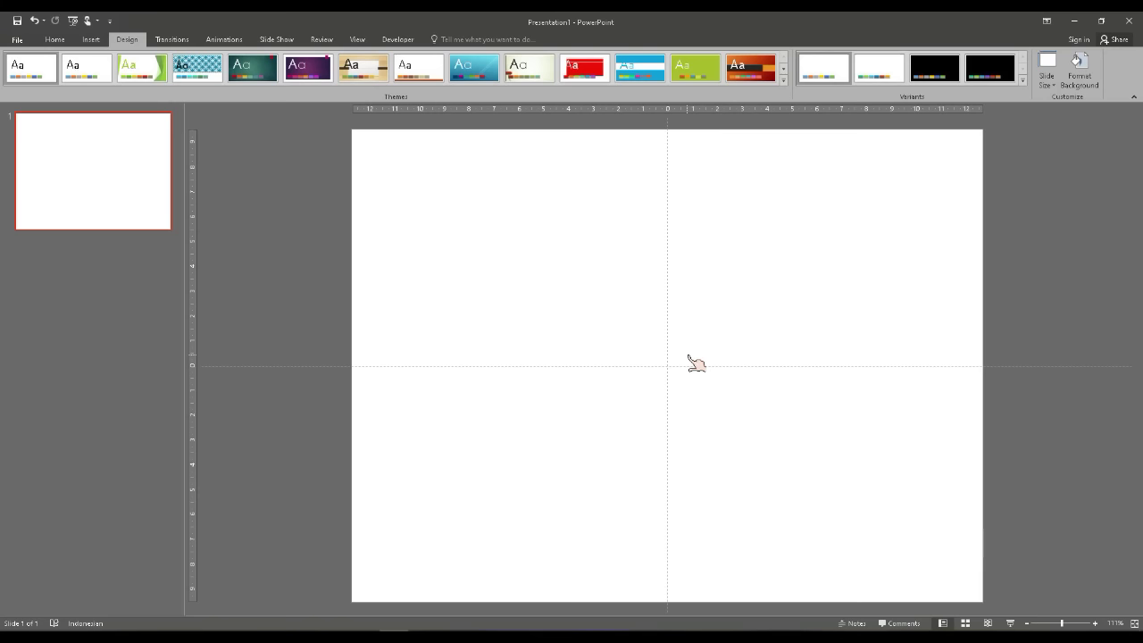
left_click(54, 39)
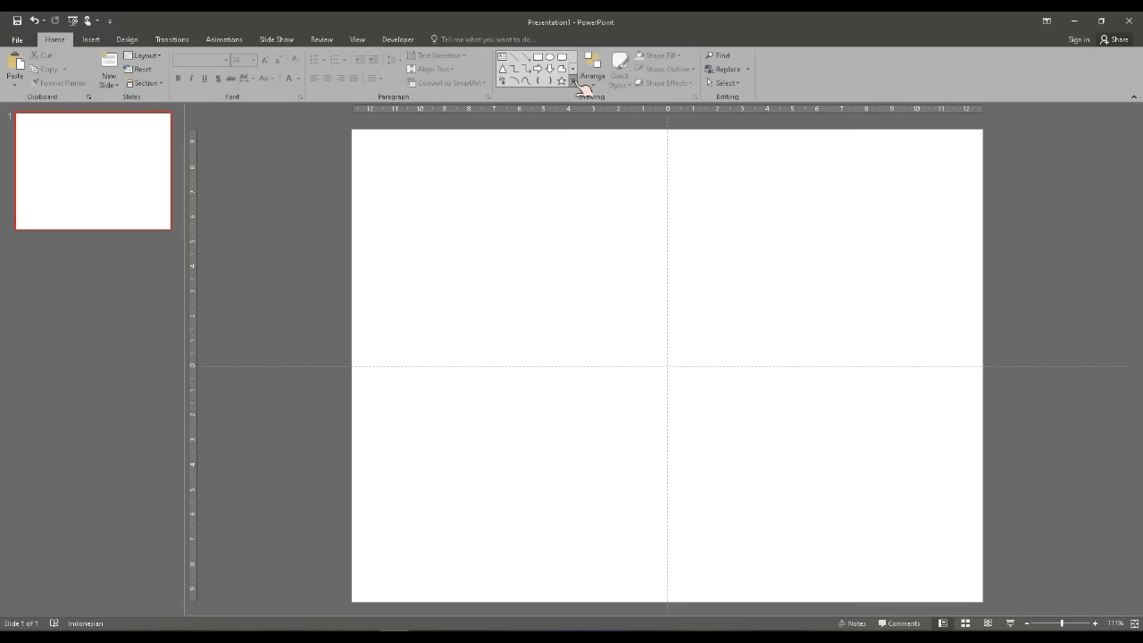
Draw a large blue hexagon, centre it on the slide and enlarge it evenly
left_click(573, 81)
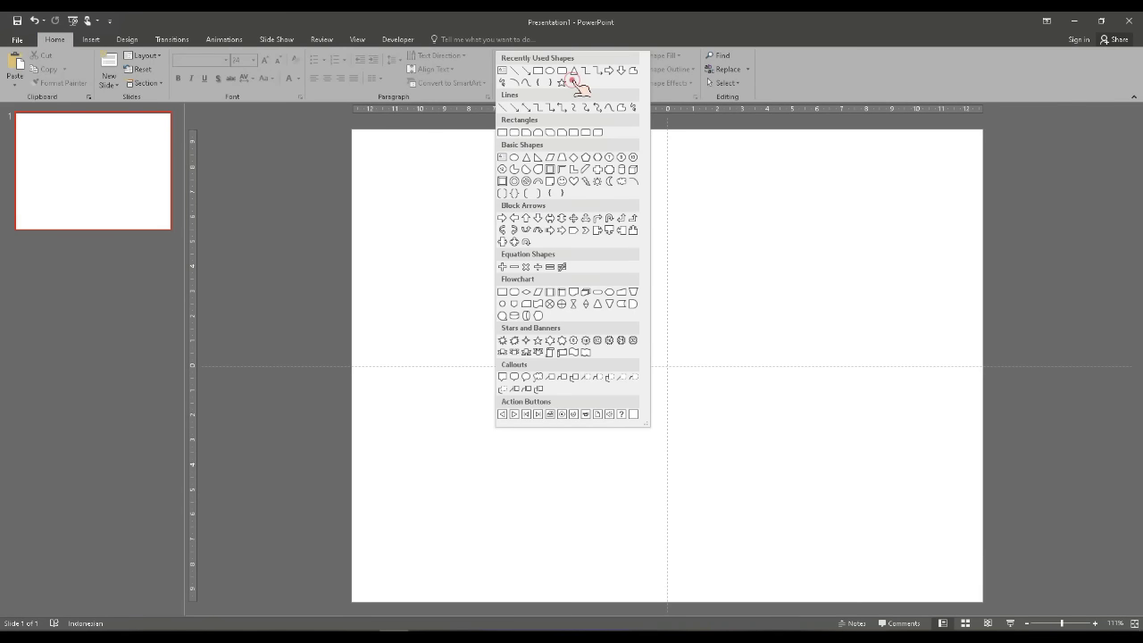
left_click(594, 156)
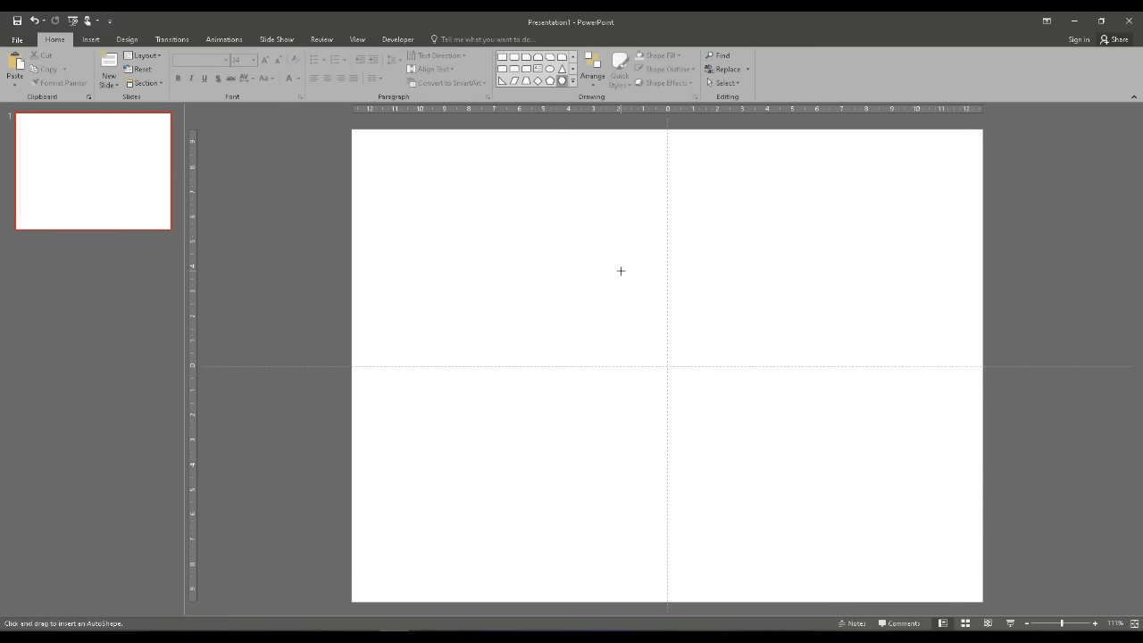
left_click_drag(616, 268, 722, 398)
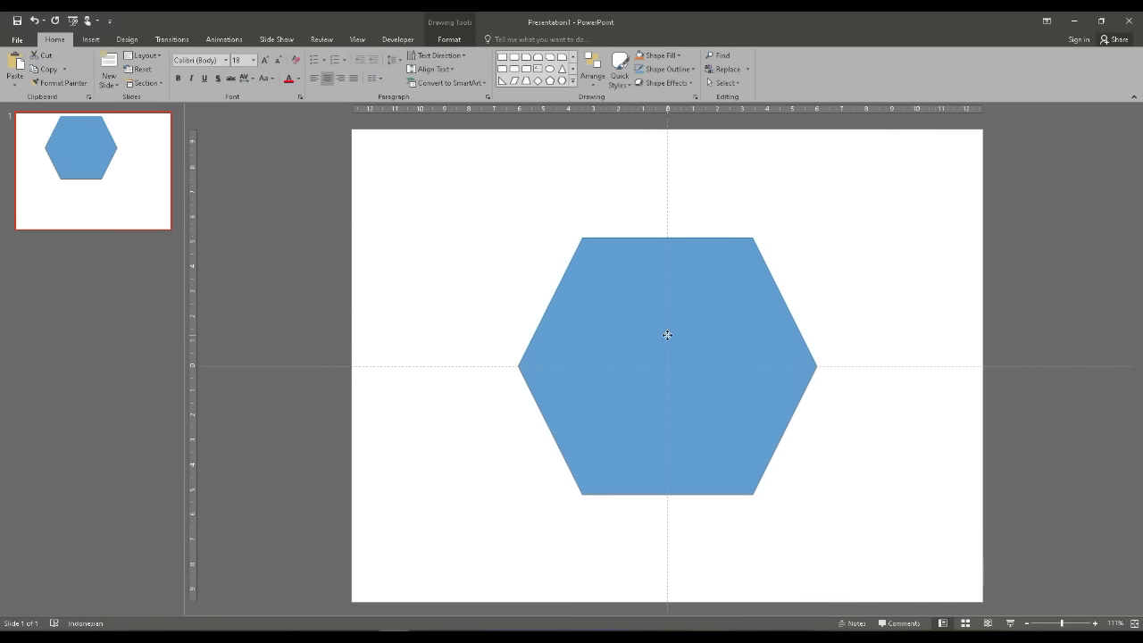
left_click_drag(647, 315, 699, 406)
mouse_move(818, 238)
left_mouse_down()
mouse_move(834, 224)
mouse_move(839, 232)
left_mouse_up()
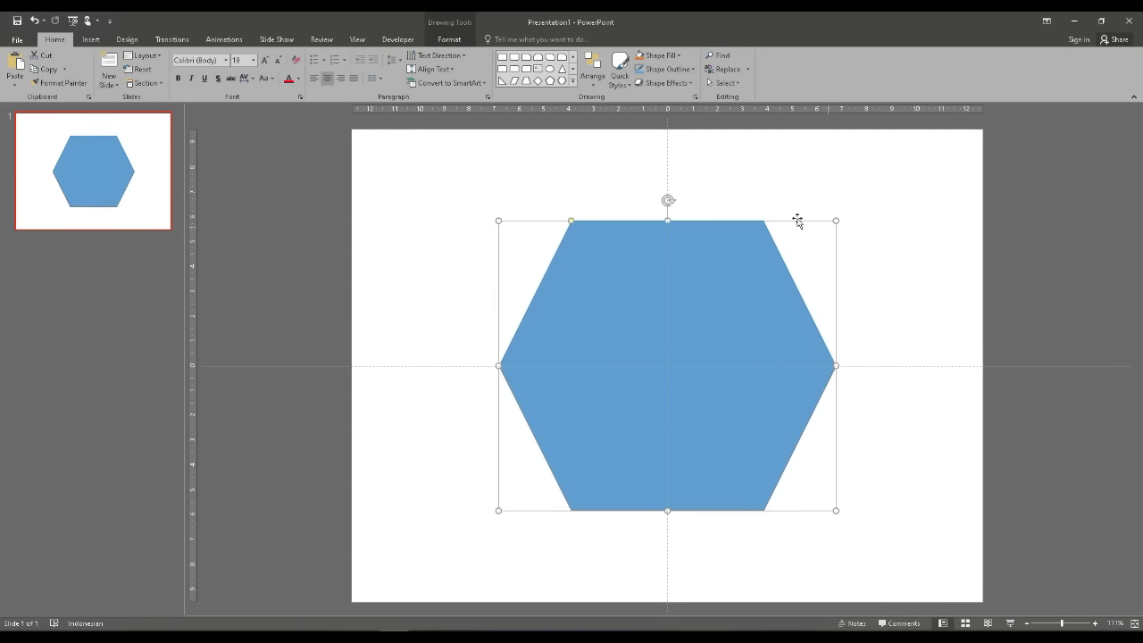
Rotate the hexagon right 90°, shorten it slightly, and move it left of centre
double_click(711, 256)
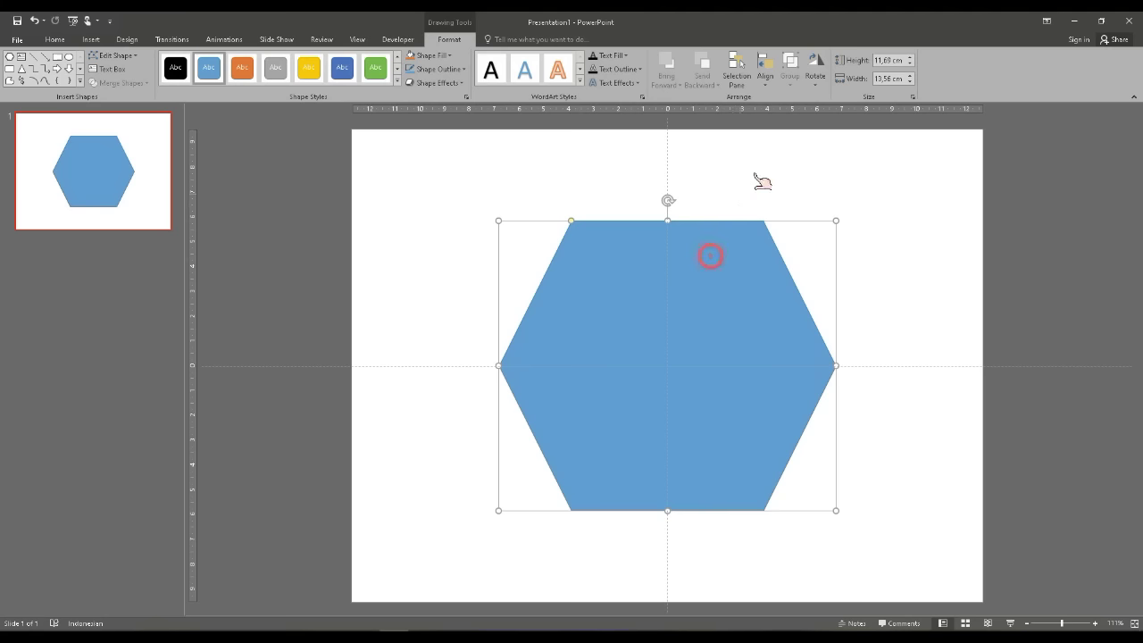
left_click(816, 72)
left_click(837, 100)
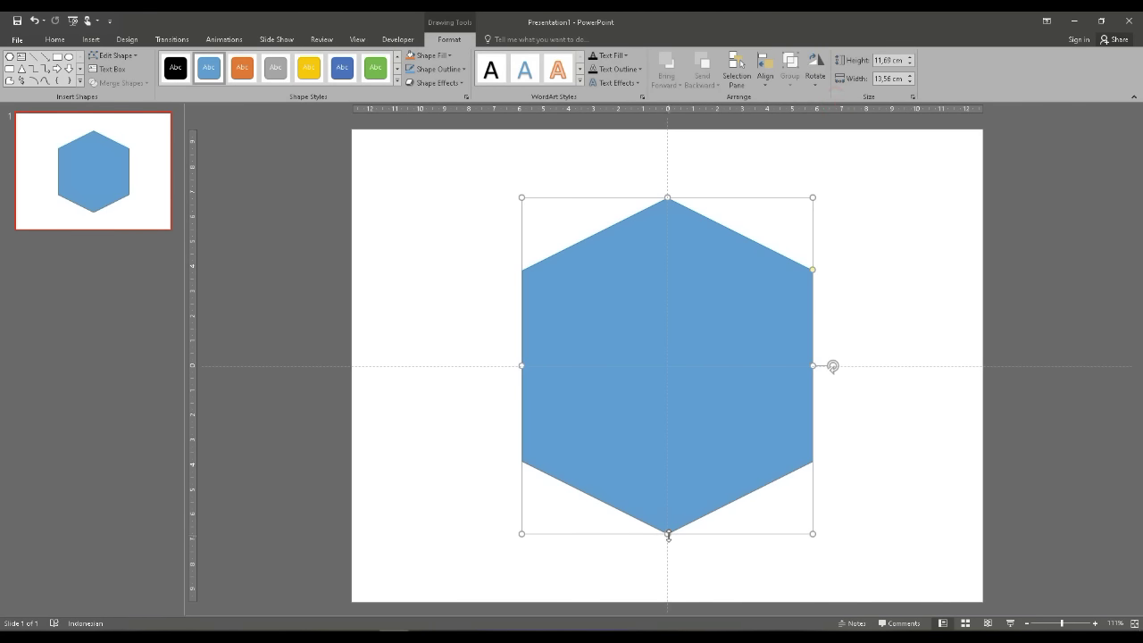
left_click_drag(669, 534, 672, 520)
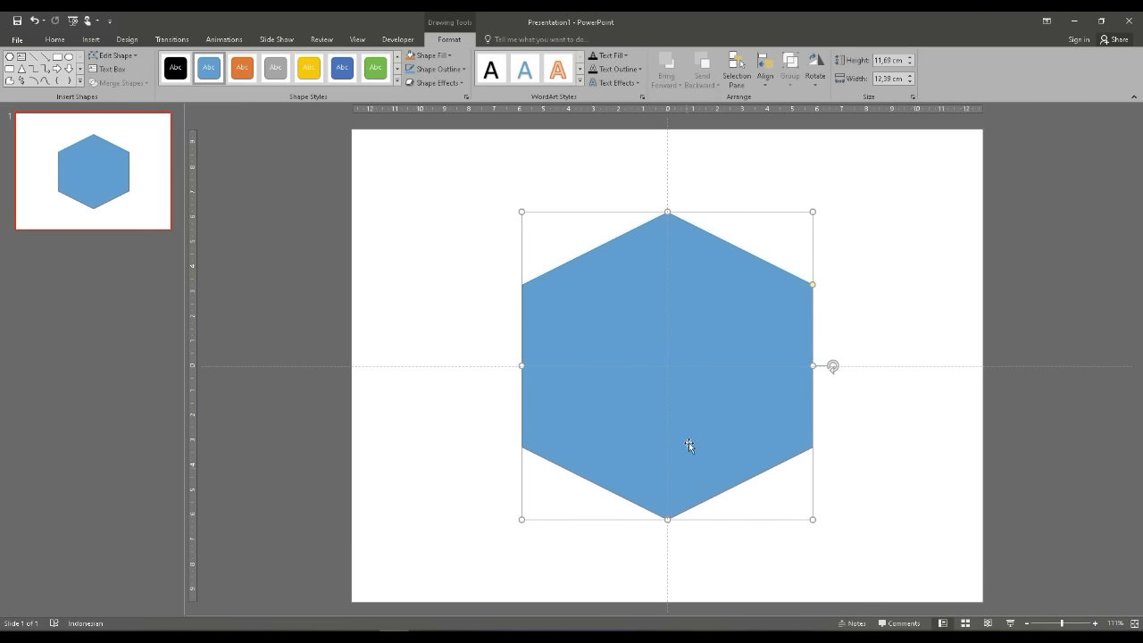
left_click_drag(768, 403, 626, 409)
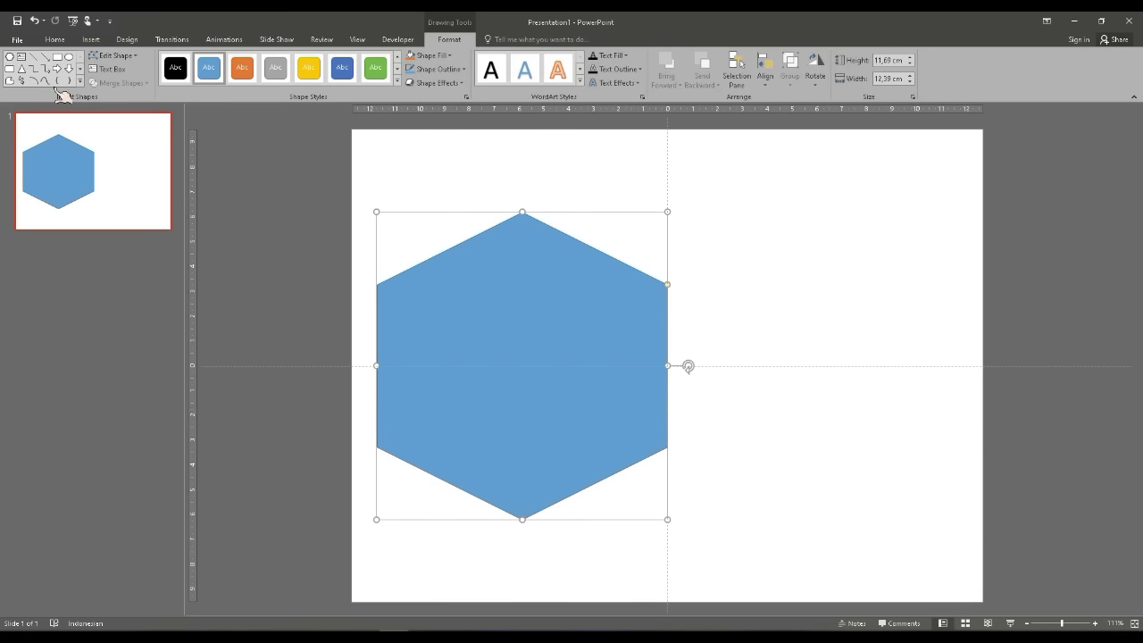
Draw horizontal lines through the hexagon's upper-right and lower-right corners
left_click(33, 56)
left_click_drag(807, 273, 348, 268)
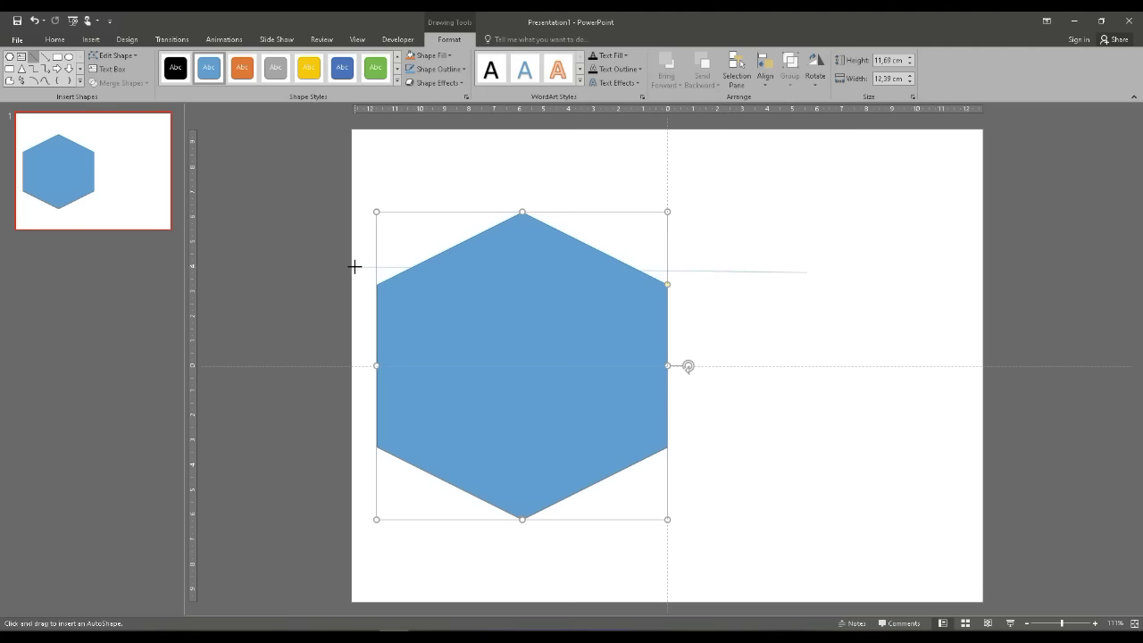
left_click_drag(348, 268, 358, 272)
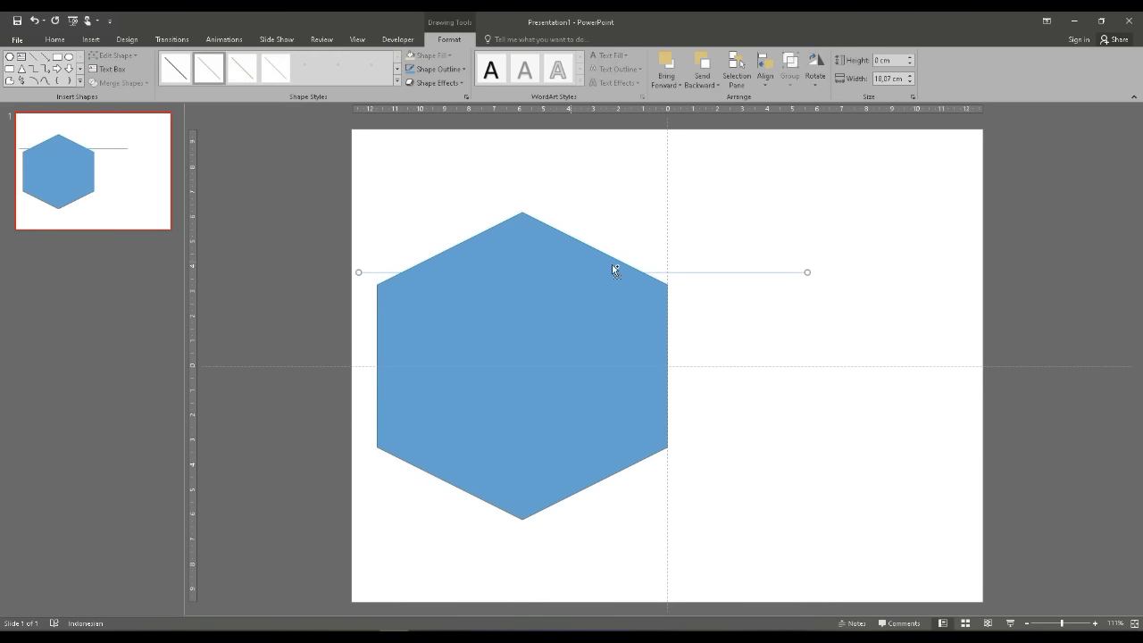
left_click_drag(708, 271, 689, 284)
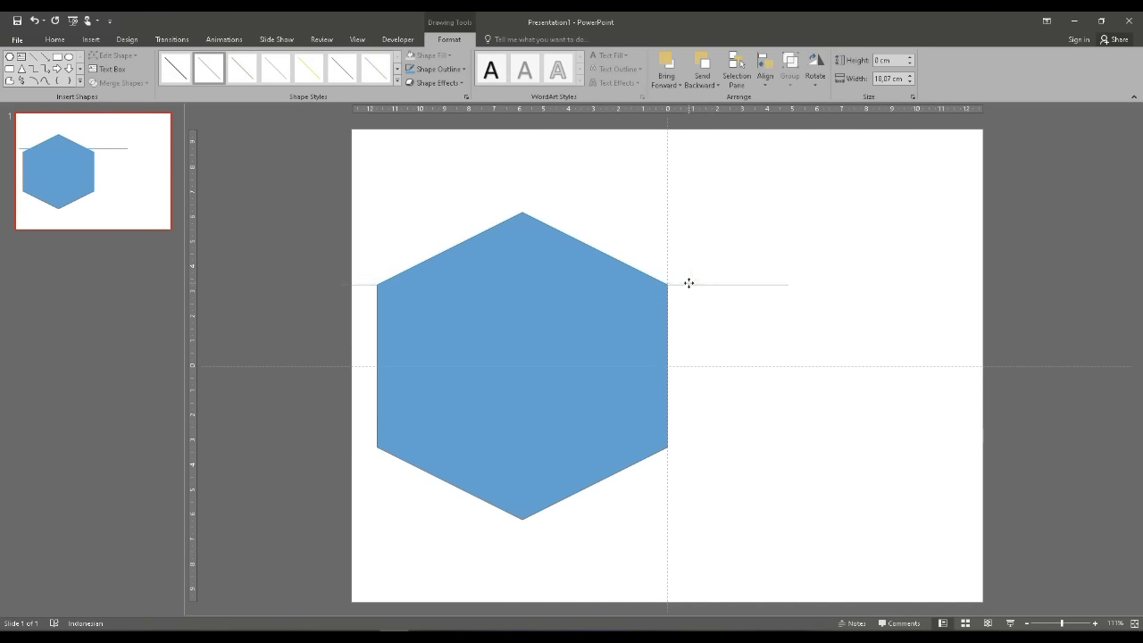
left_click_drag(688, 283, 673, 448)
key("ctrl+d")
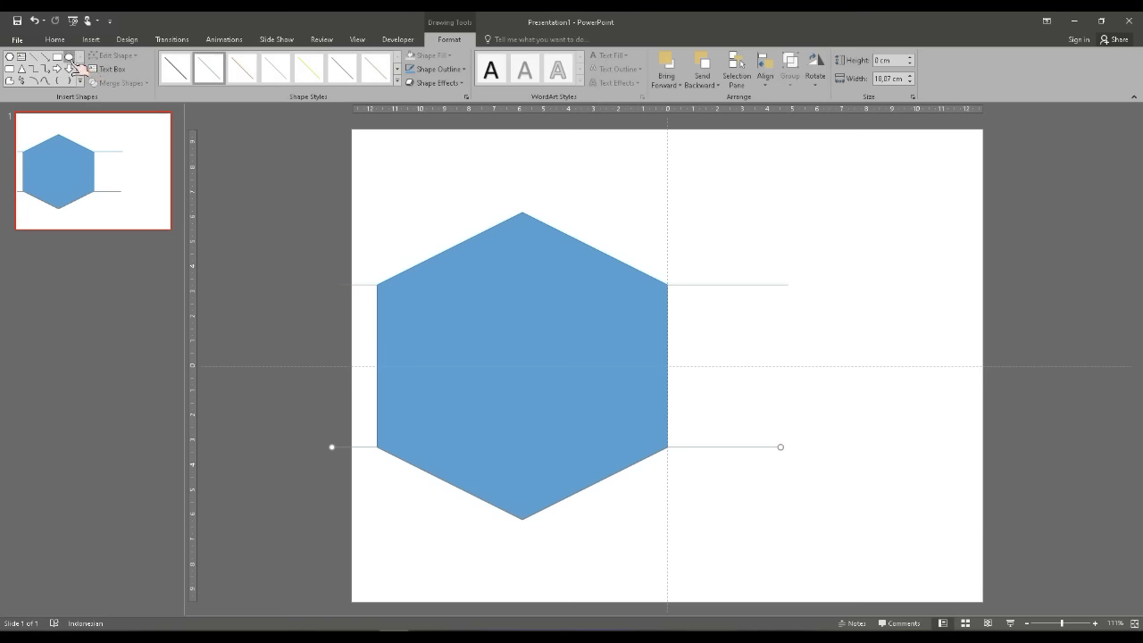
Place two equal 4.83 cm circles on the right vertices and zoom to 200%
left_click(68, 56)
left_click_drag(708, 198, 758, 248)
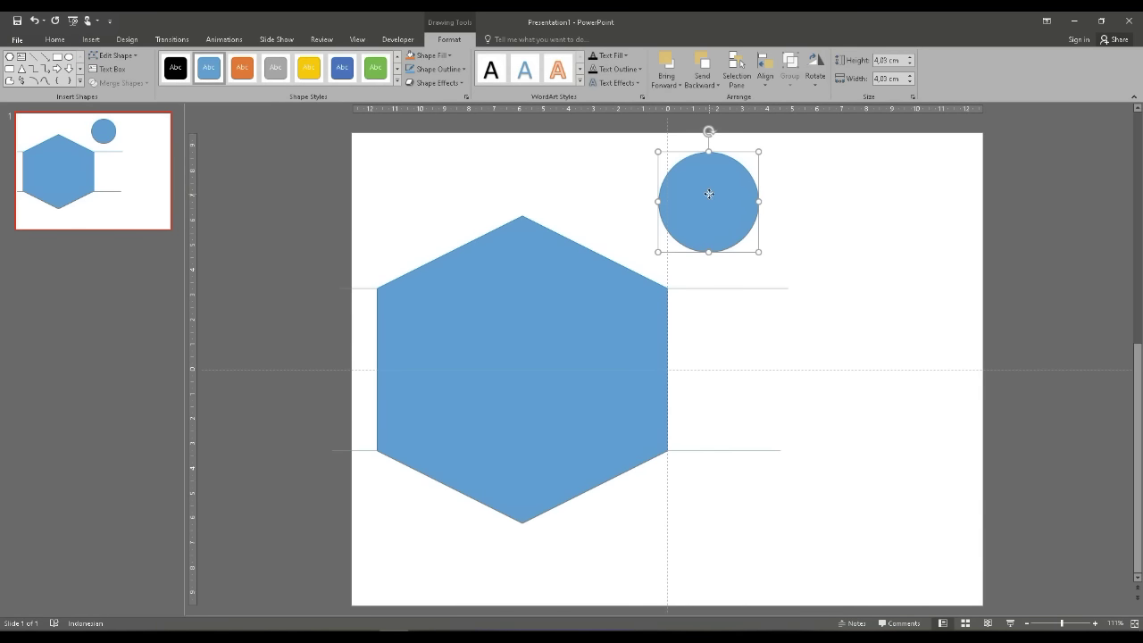
left_click_drag(708, 189, 668, 278)
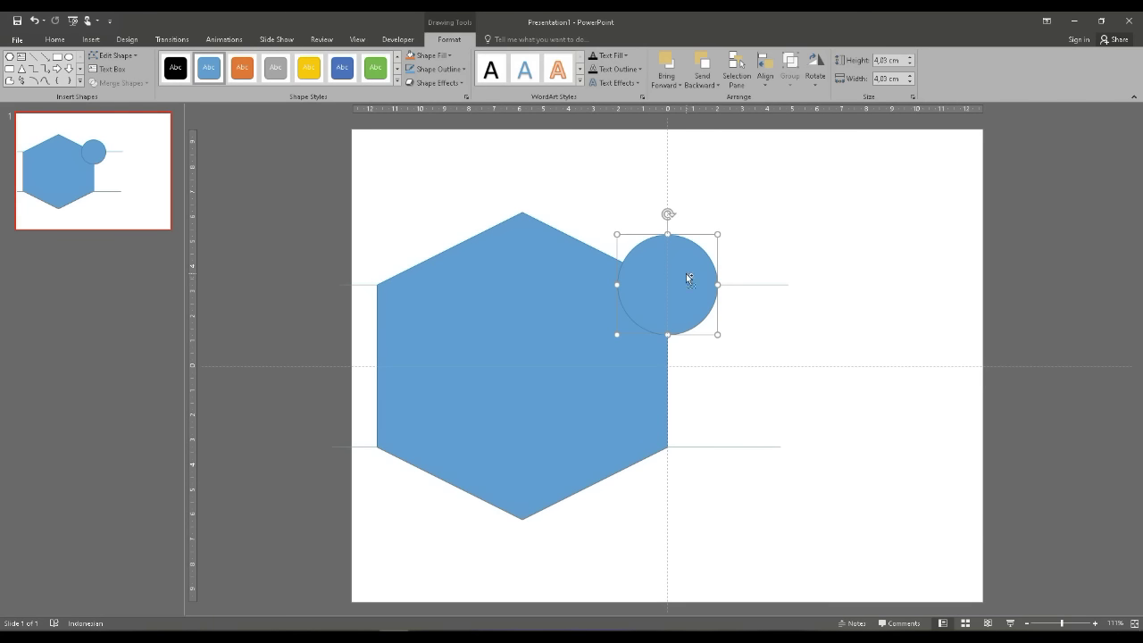
key("ctrl+d")
left_click_drag(688, 278, 674, 428)
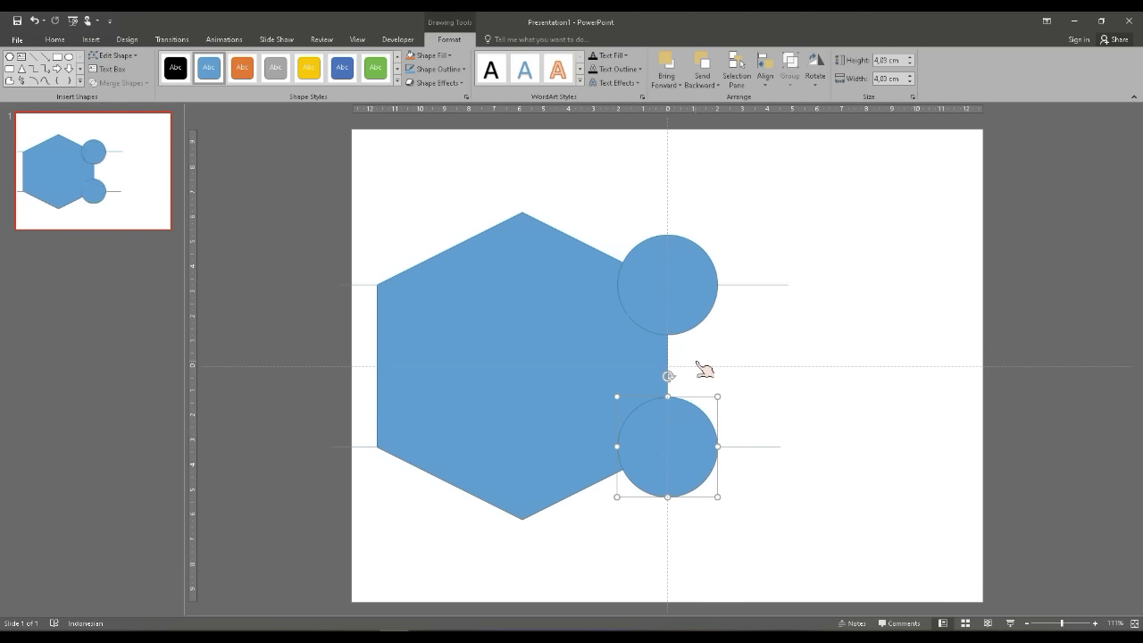
left_click(1072, 624)
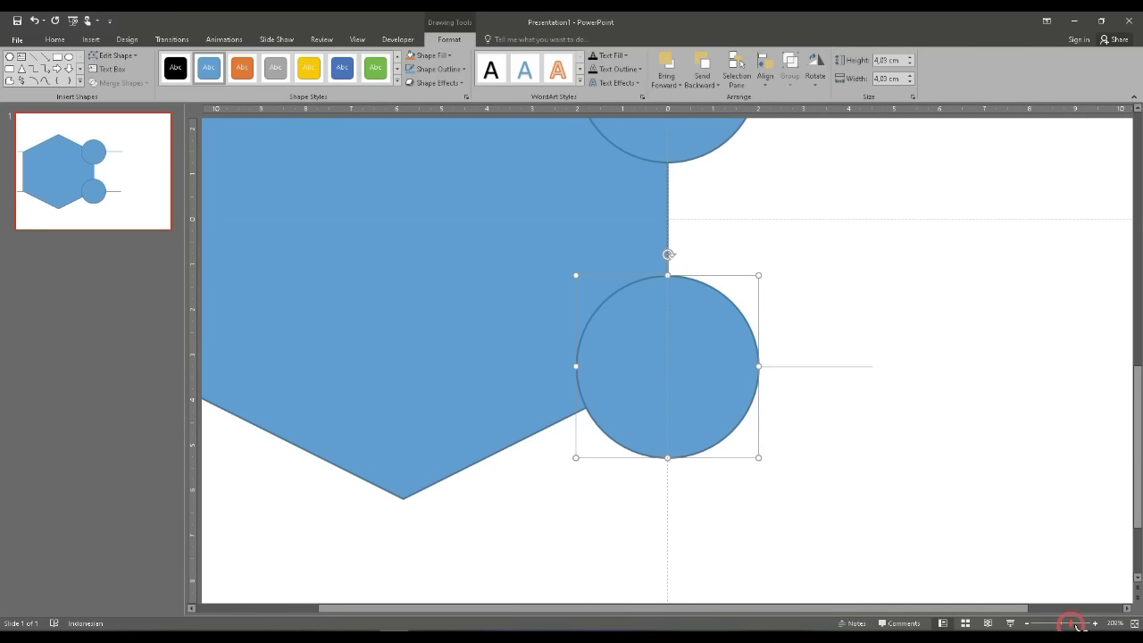
scroll(937, 327, "up", 1)
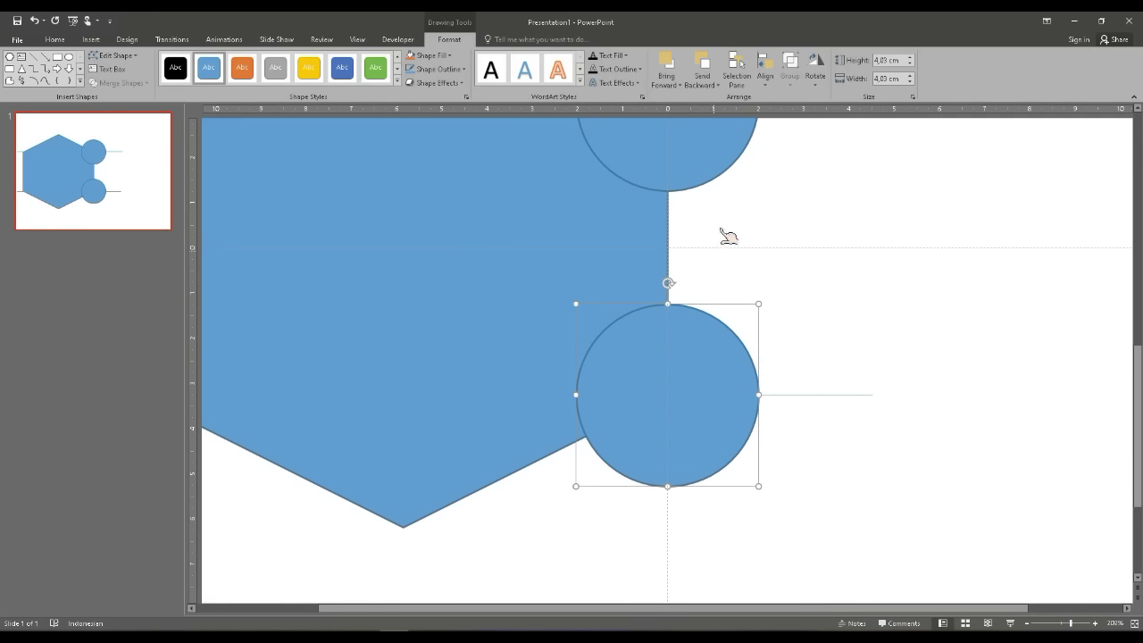
scroll(725, 235, "up", 1)
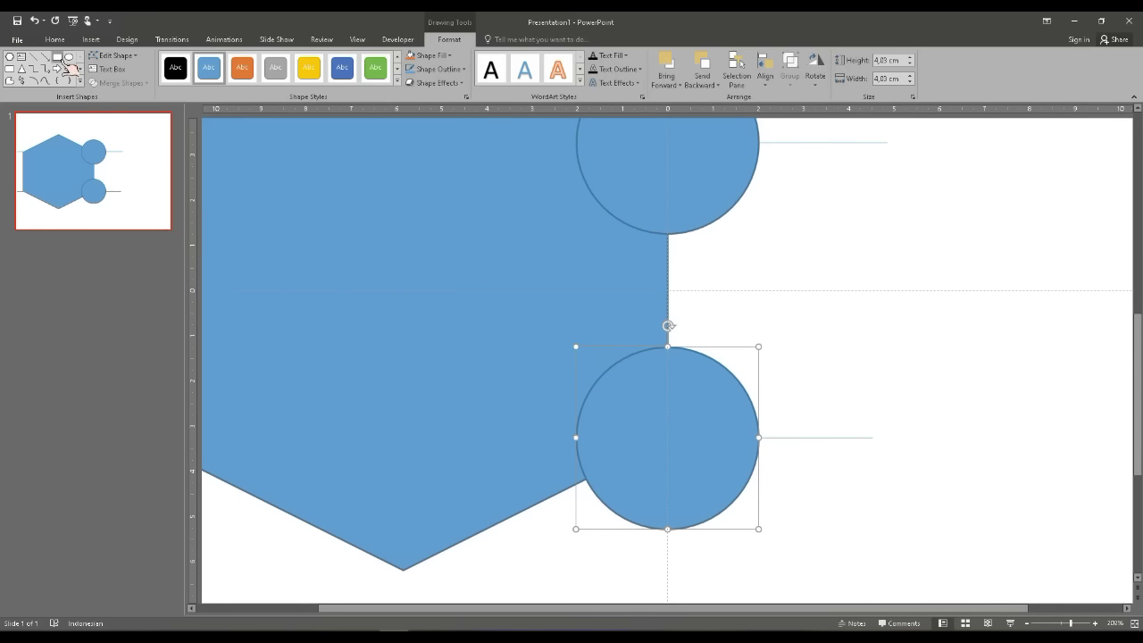
Draw a narrow rectangle bridging the two circles
left_click(57, 56)
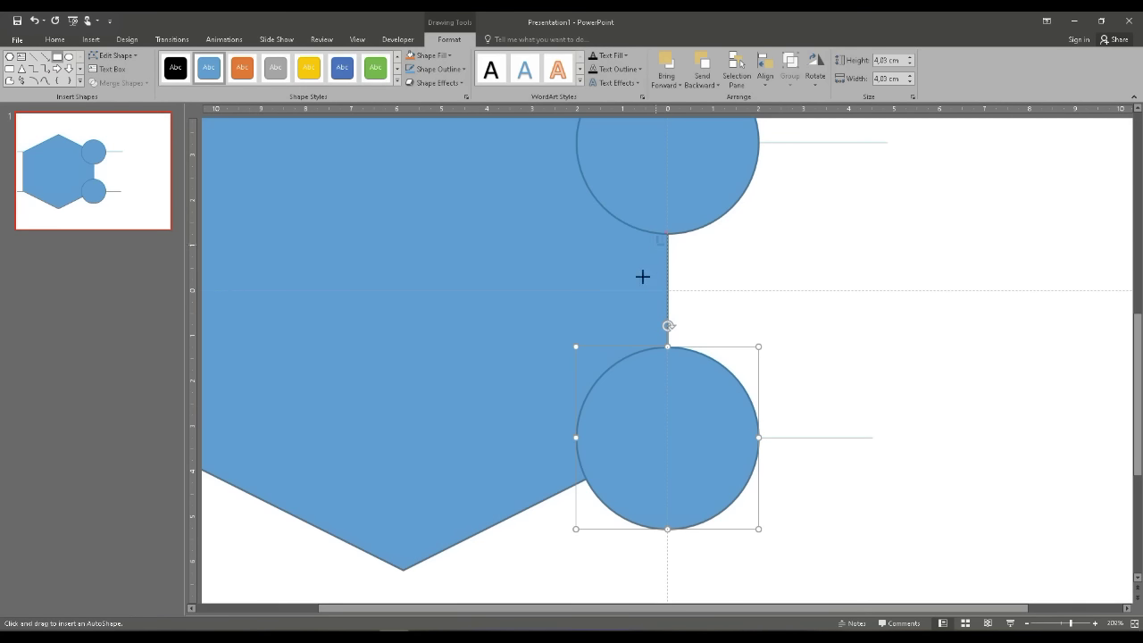
left_click_drag(668, 234, 622, 361)
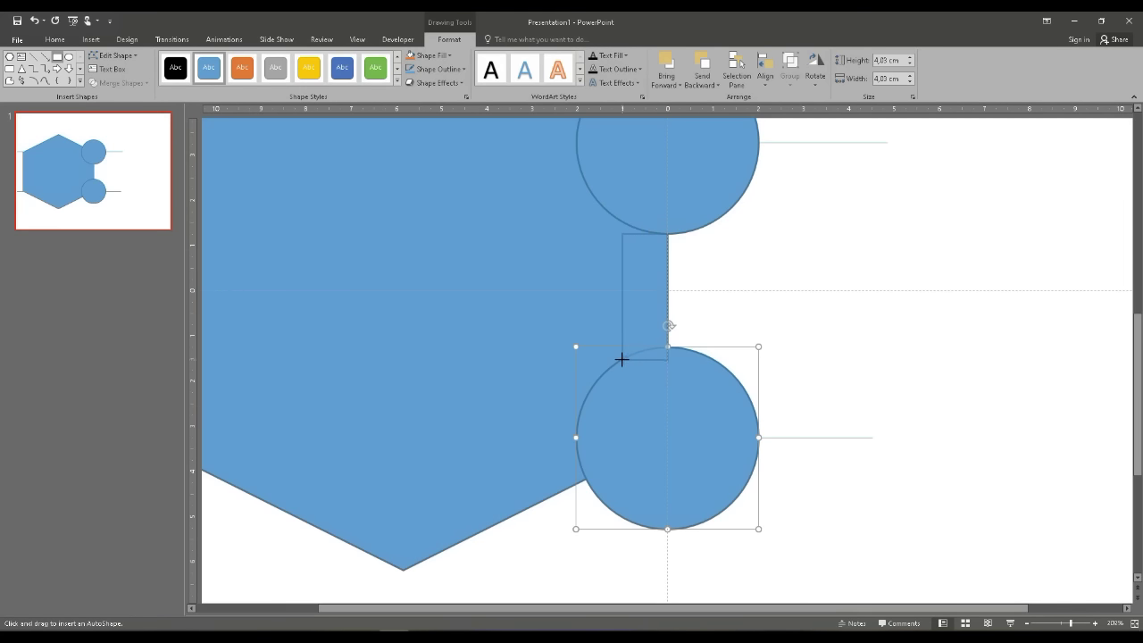
left_click_drag(622, 359, 623, 359)
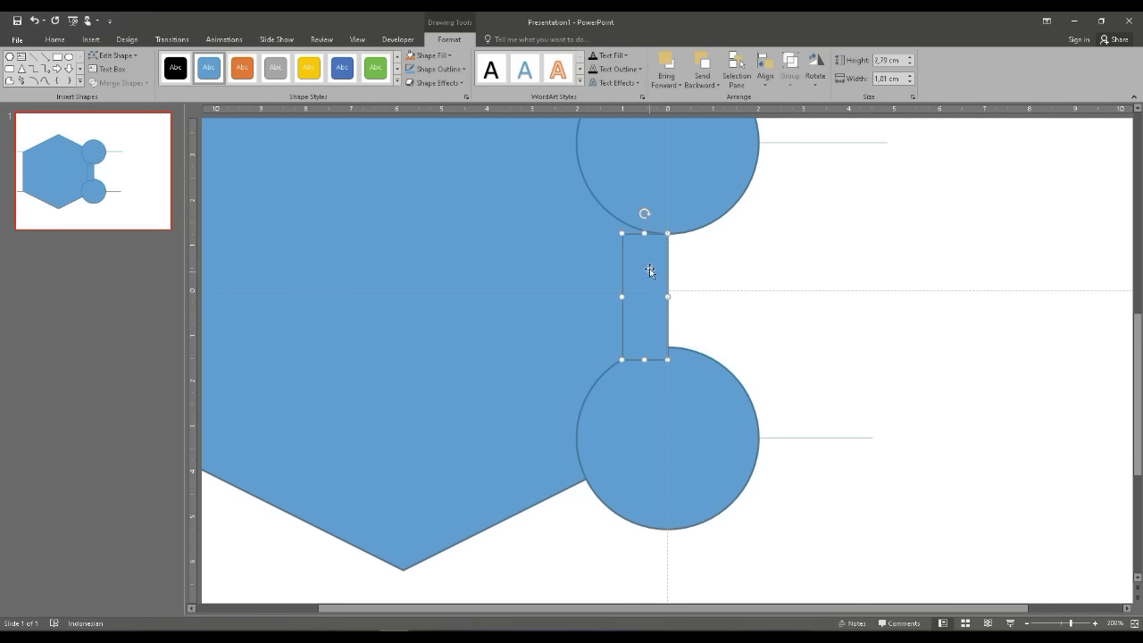
left_click_drag(644, 233, 635, 221)
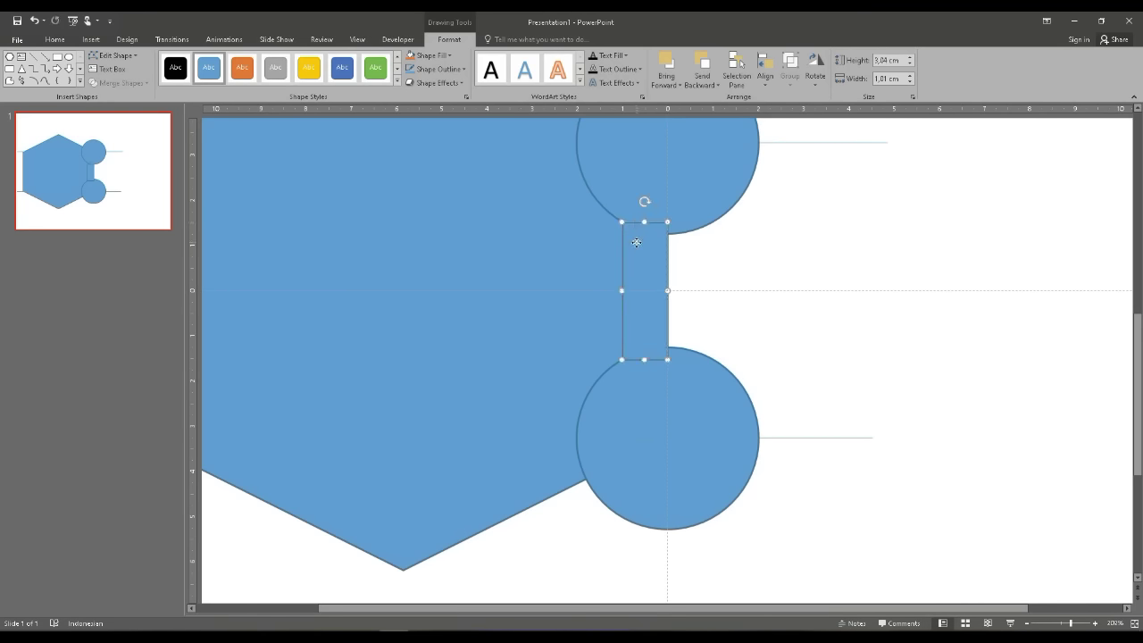
Curve the bar's left edge inward with Edit Points, then duplicate it
right_click(638, 243)
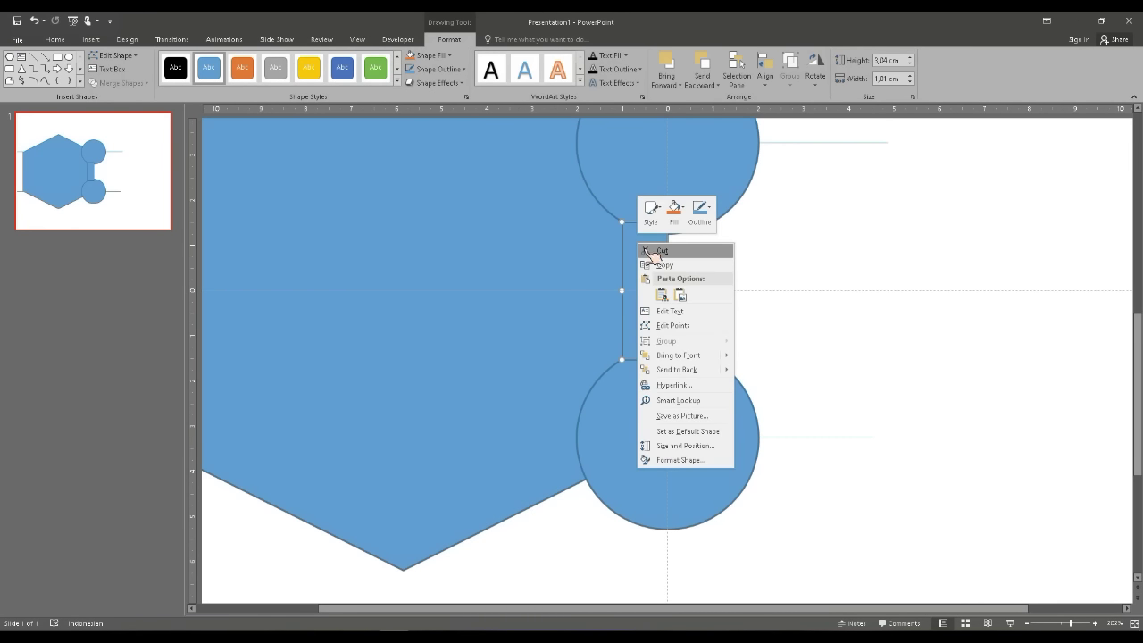
left_click(686, 326)
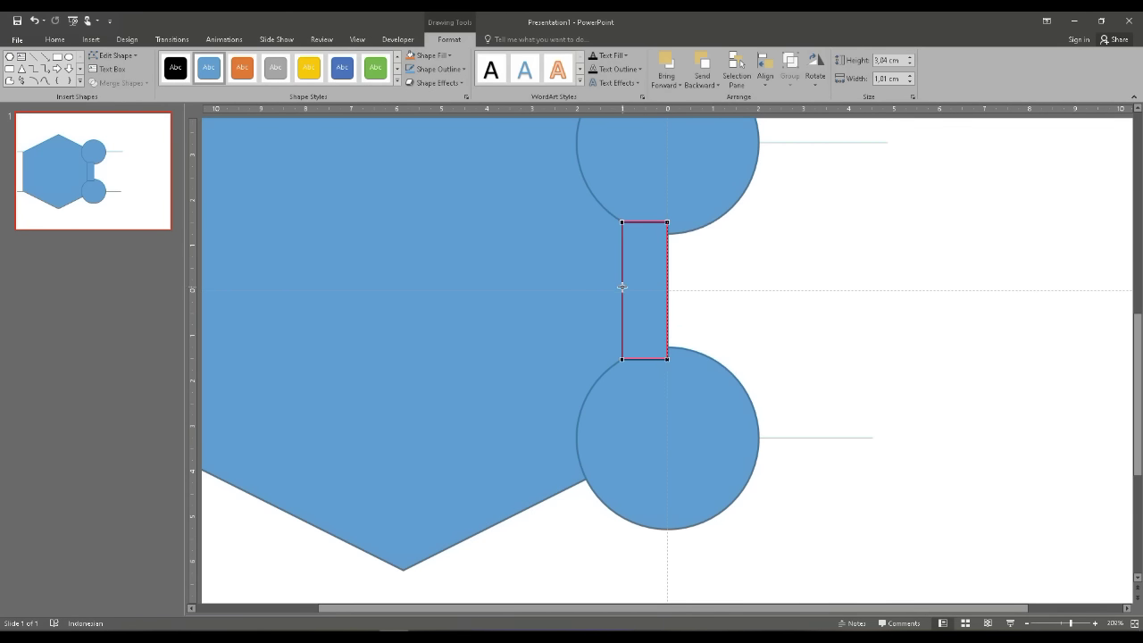
left_click(621, 360)
left_click_drag(622, 313, 642, 312)
left_click(624, 224)
left_click_drag(636, 222, 644, 269)
left_click(658, 254)
key("ctrl+d")
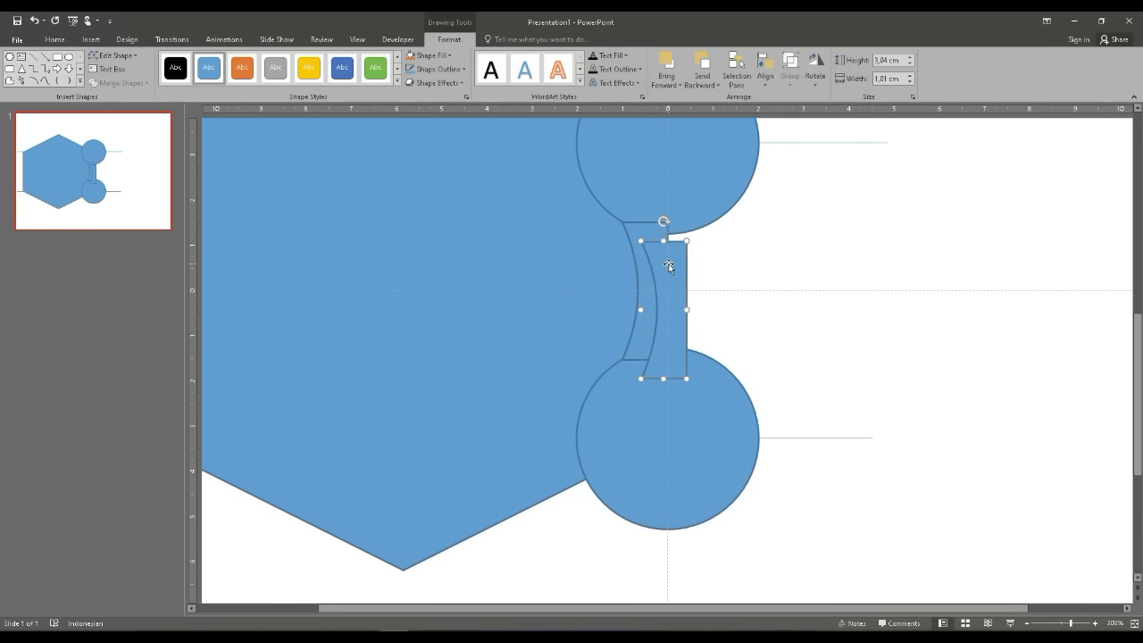
left_click_drag(665, 266, 670, 257)
Flip the bar copy horizontally and nudge it flush against the first half
left_click(814, 82)
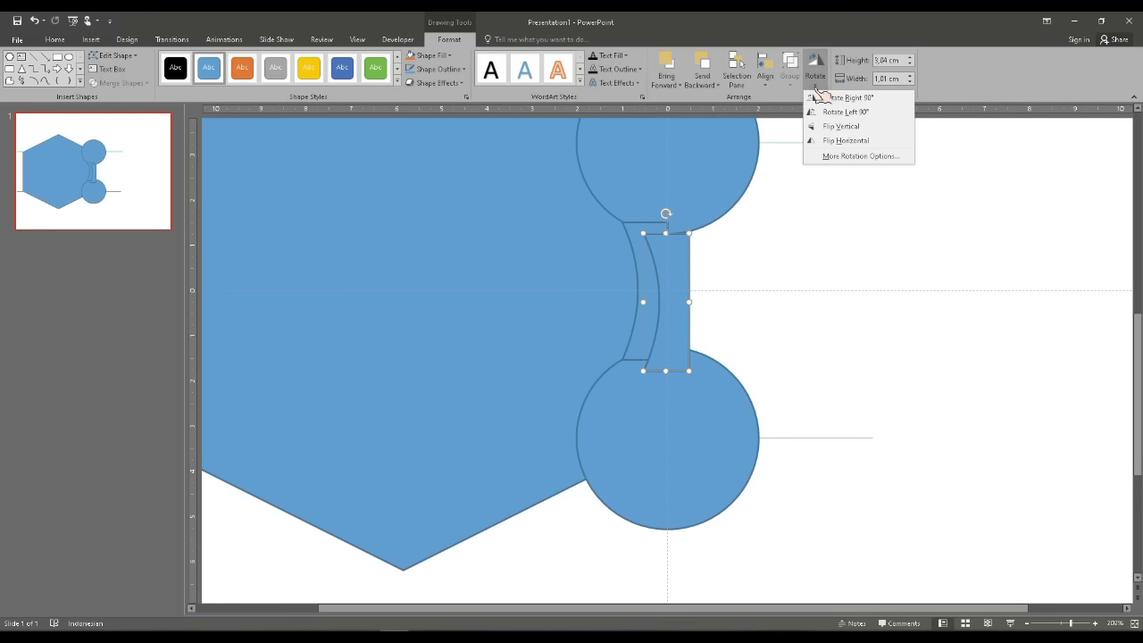
left_click(879, 141)
left_click_drag(656, 253, 668, 240)
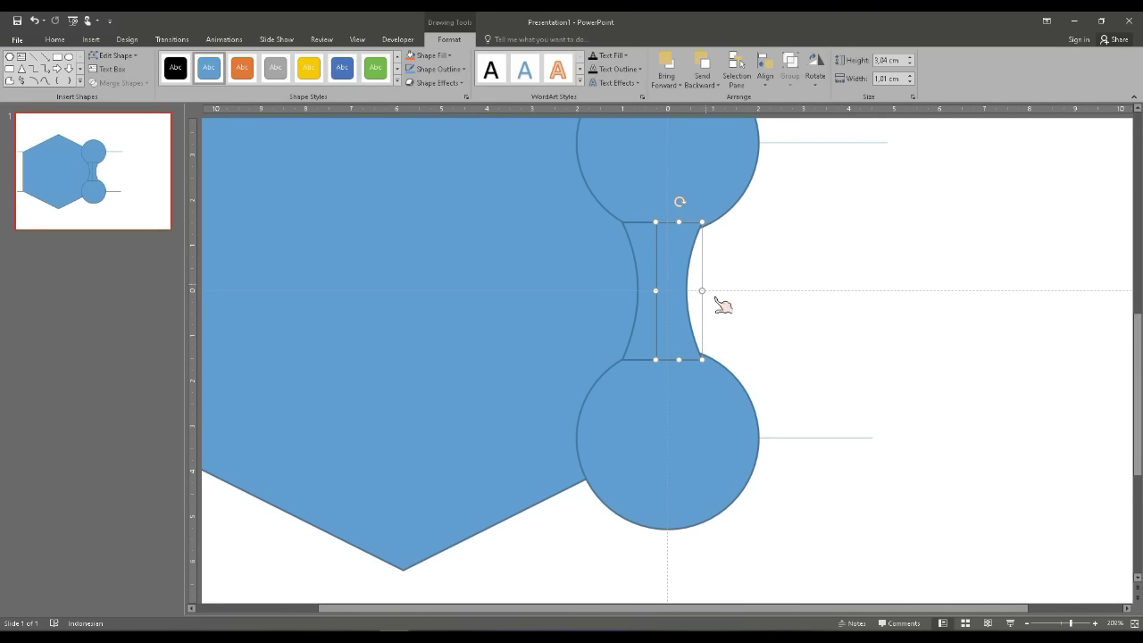
key("ctrl+Right")
key("ctrl+Right")
key("ctrl+Right")
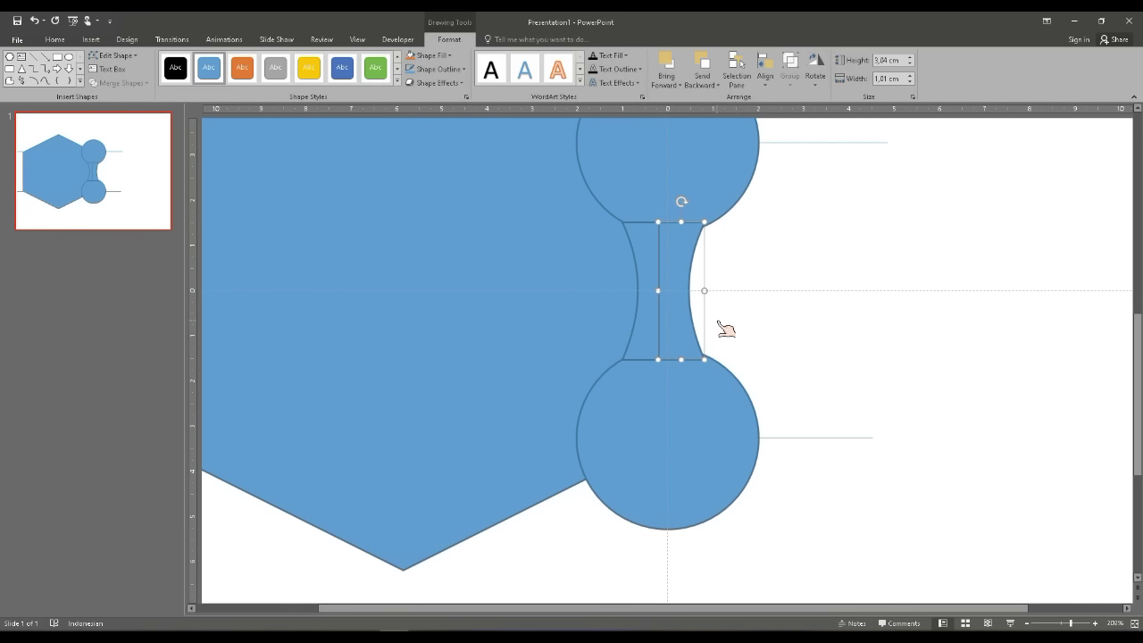
key("ctrl+Right")
key("ctrl+Right")
key("ctrl+Right")
key("ctrl+Right")
key("ctrl+Right")
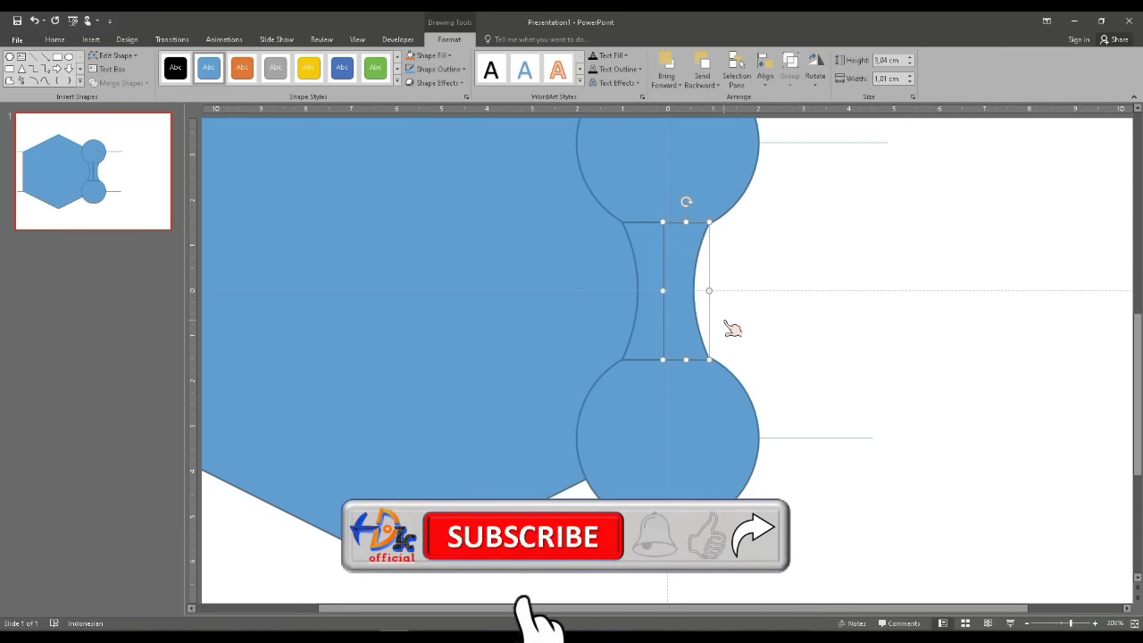
key("ctrl+Right")
key("ctrl+Right")
left_click(726, 323)
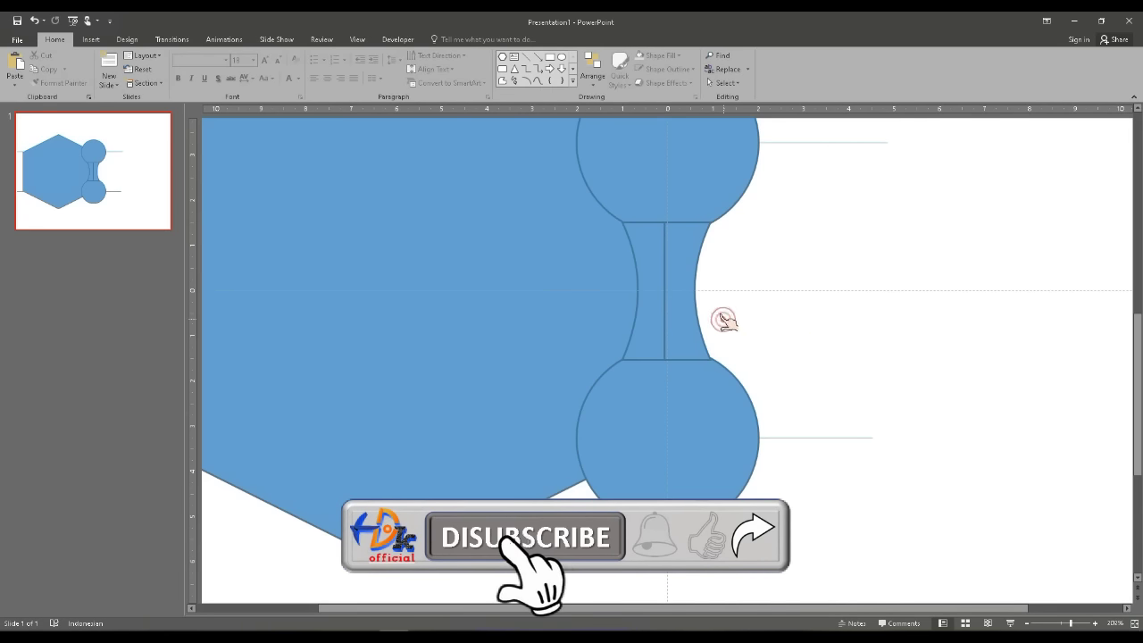
left_click(679, 311)
key("ctrl+Right")
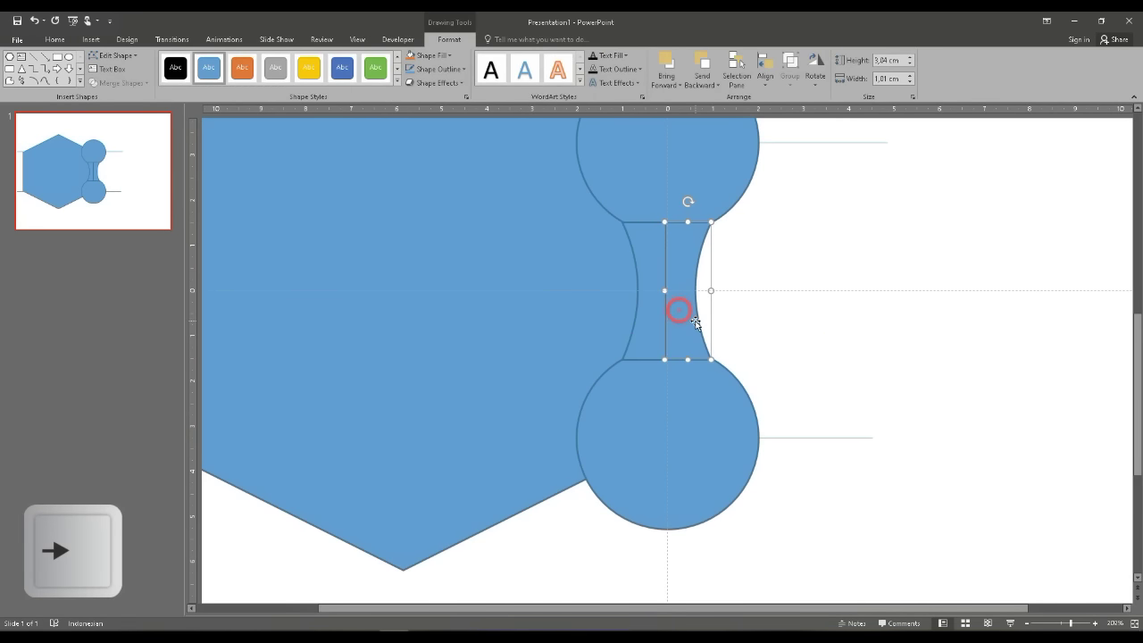
left_click(787, 327)
left_click(701, 340)
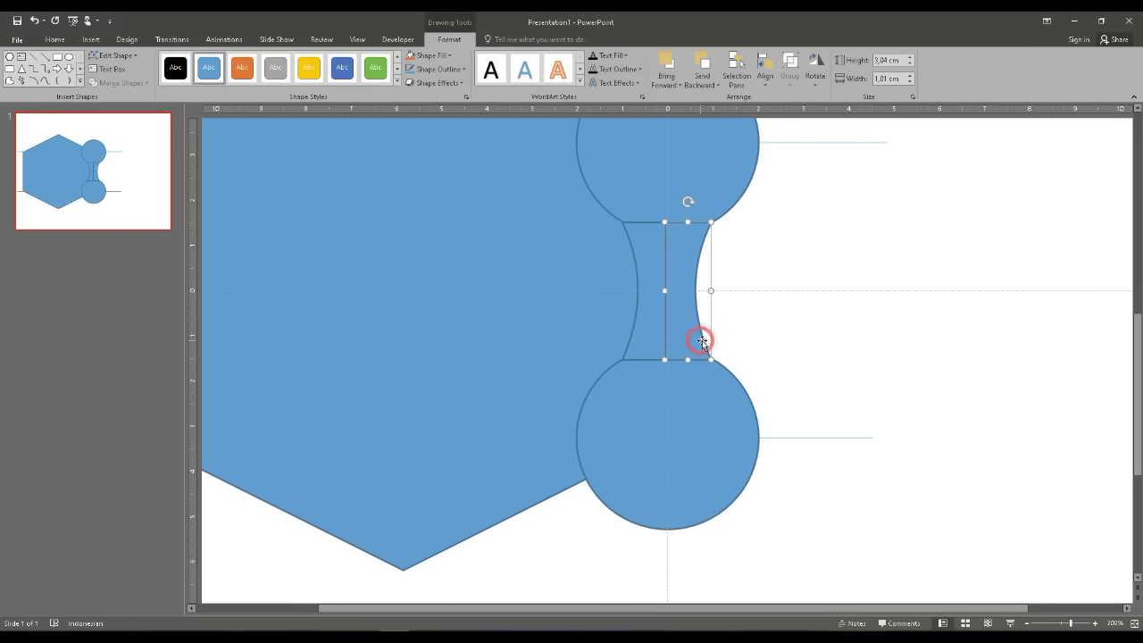
key("ctrl+Right")
key("ctrl+Right")
left_click(766, 350)
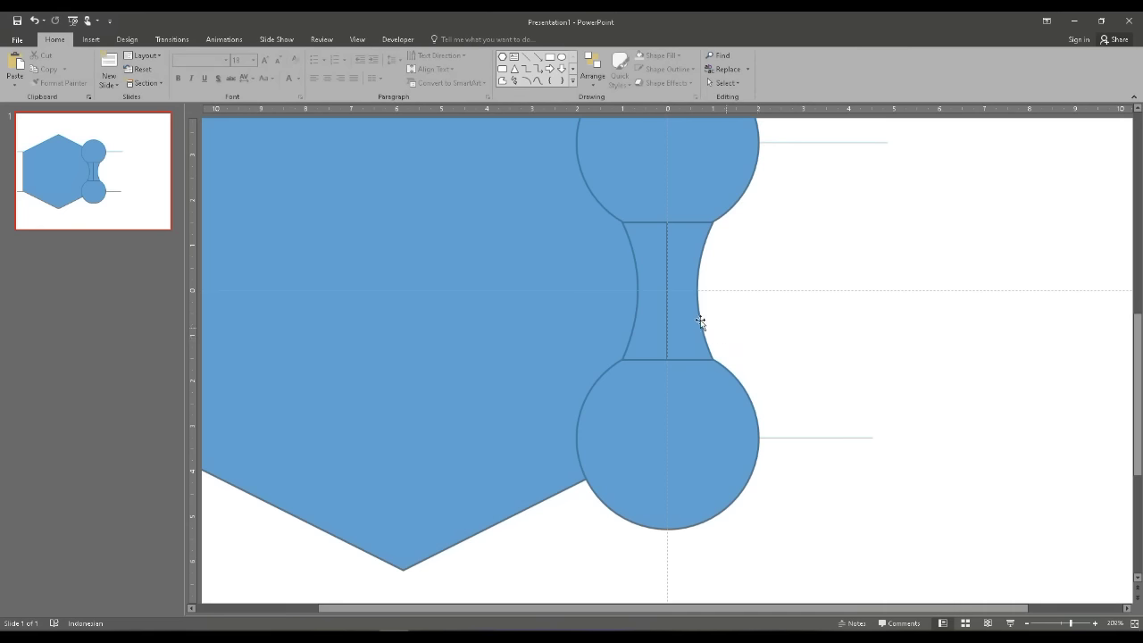
left_click(692, 322)
key("ctrl+Left")
left_click(766, 321)
Union the two curved halves into one concave spoke
left_click(685, 315)
left_click(662, 331, "shift")
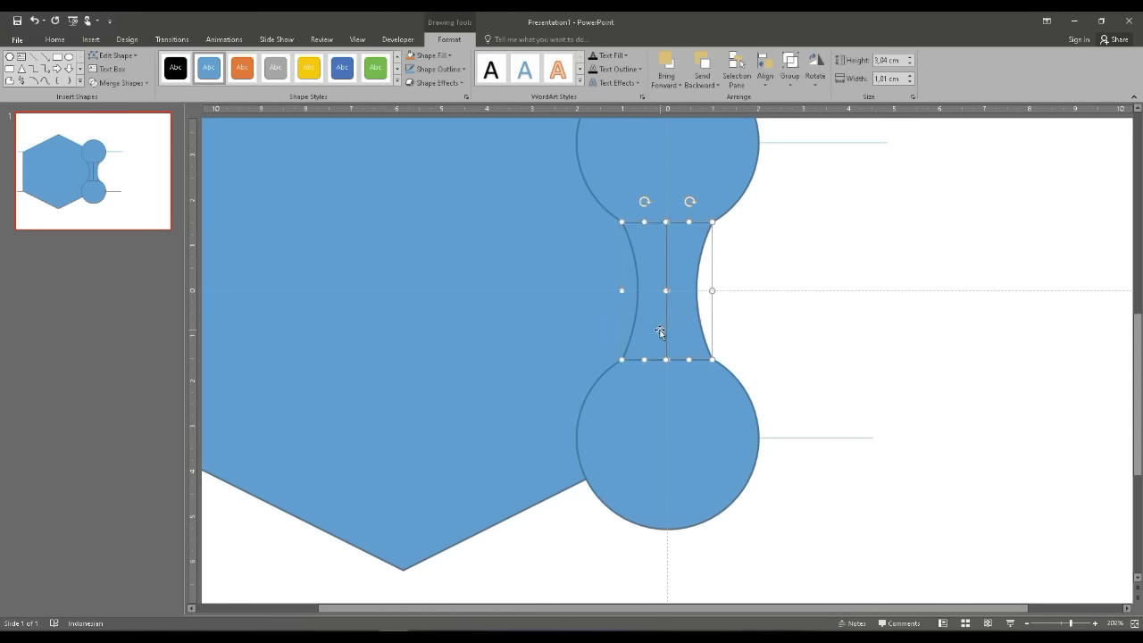
left_click(140, 83)
left_click(116, 97)
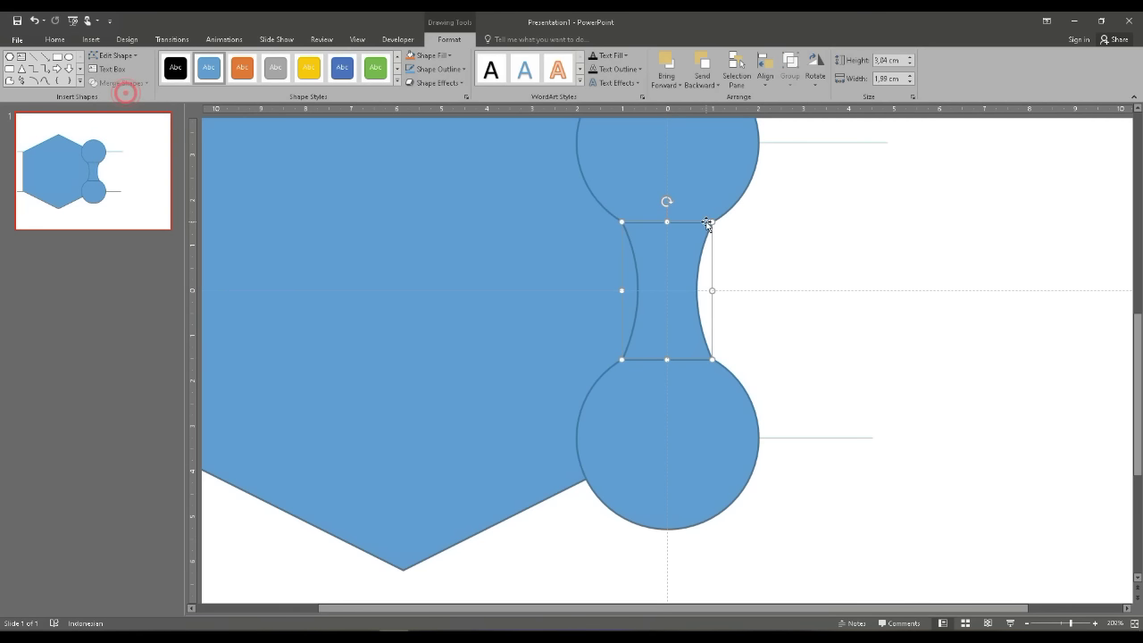
left_click(702, 195, "shift")
left_click(943, 299)
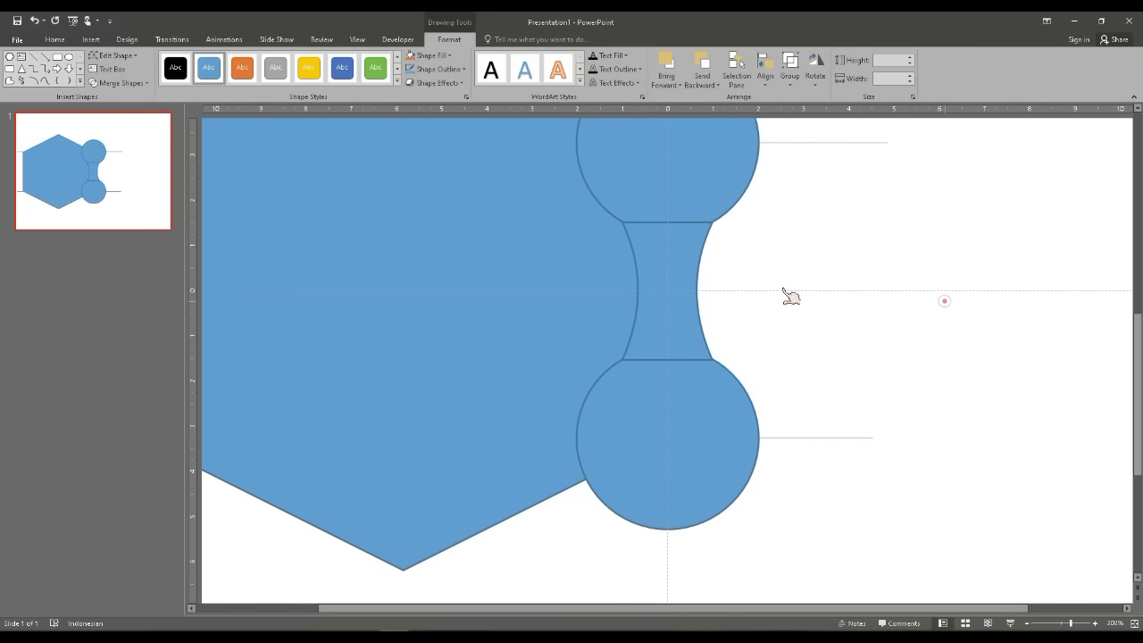
scroll(752, 348, "up", 2)
Duplicate the top circle and the spoke, setting the spare copies to the right
left_click(687, 257)
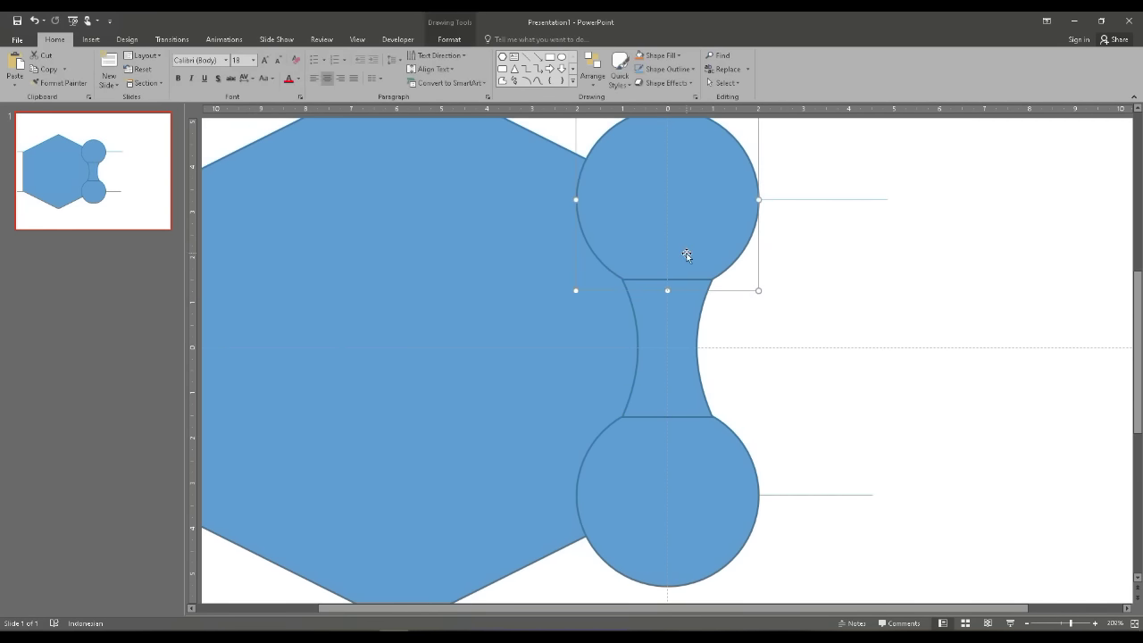
key("ctrl+d")
left_click_drag(719, 238, 1050, 232)
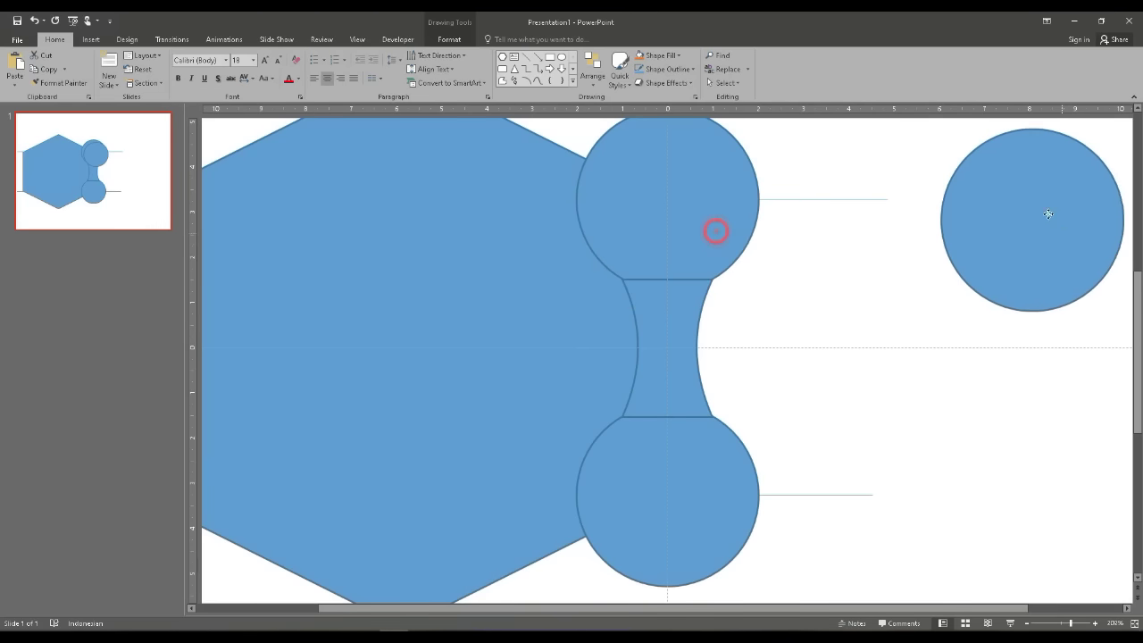
left_click(652, 382)
key("ctrl+d")
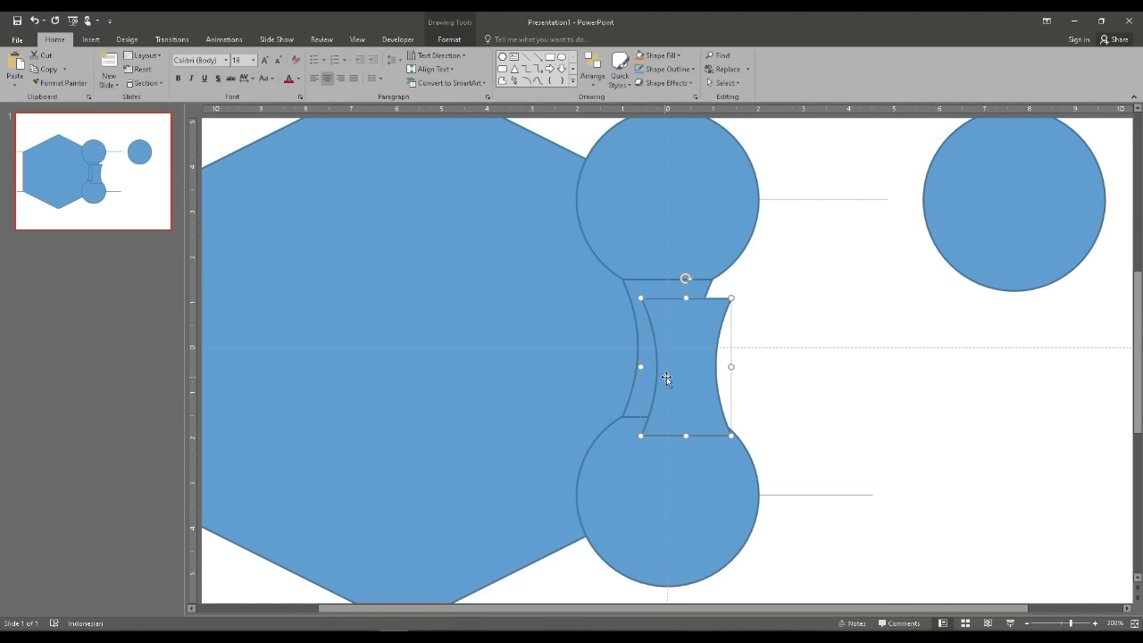
left_click_drag(666, 377, 1017, 358)
Union the spoke with both circles into a single dumbbell shape
left_click(691, 306)
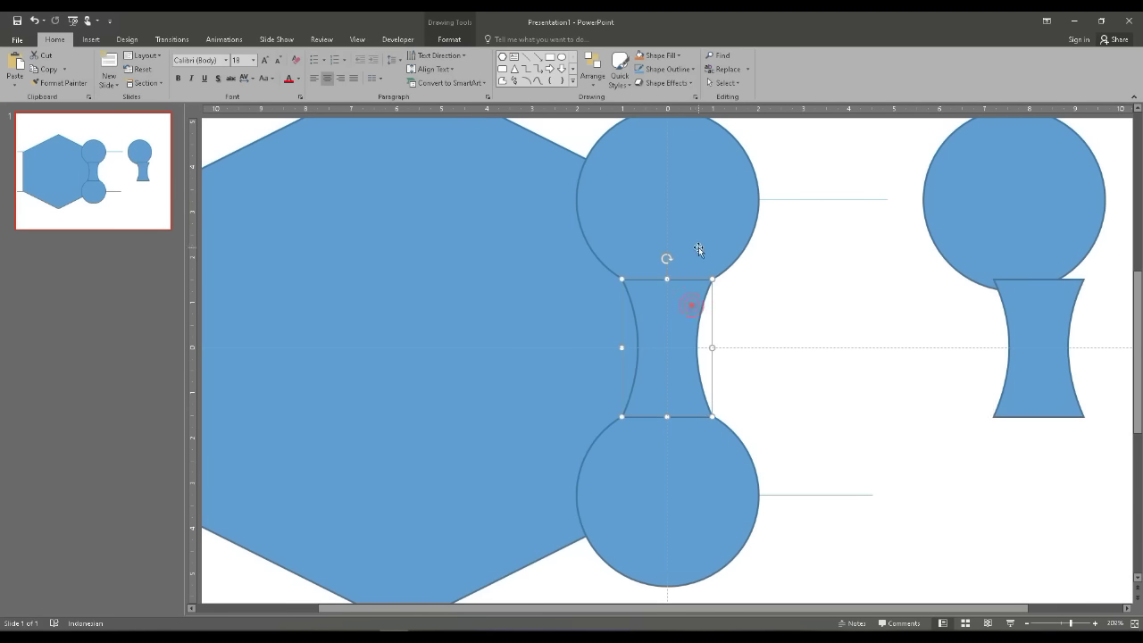
left_click(699, 250, "shift")
left_click(693, 483, "shift")
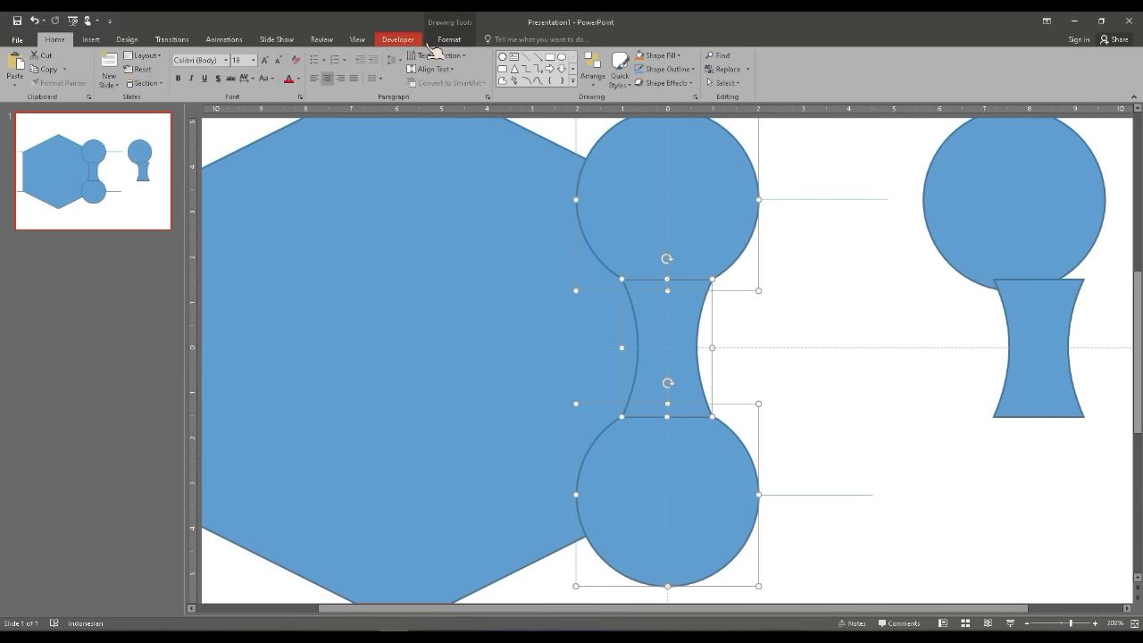
left_click(449, 39)
left_click(128, 87)
left_click(123, 97)
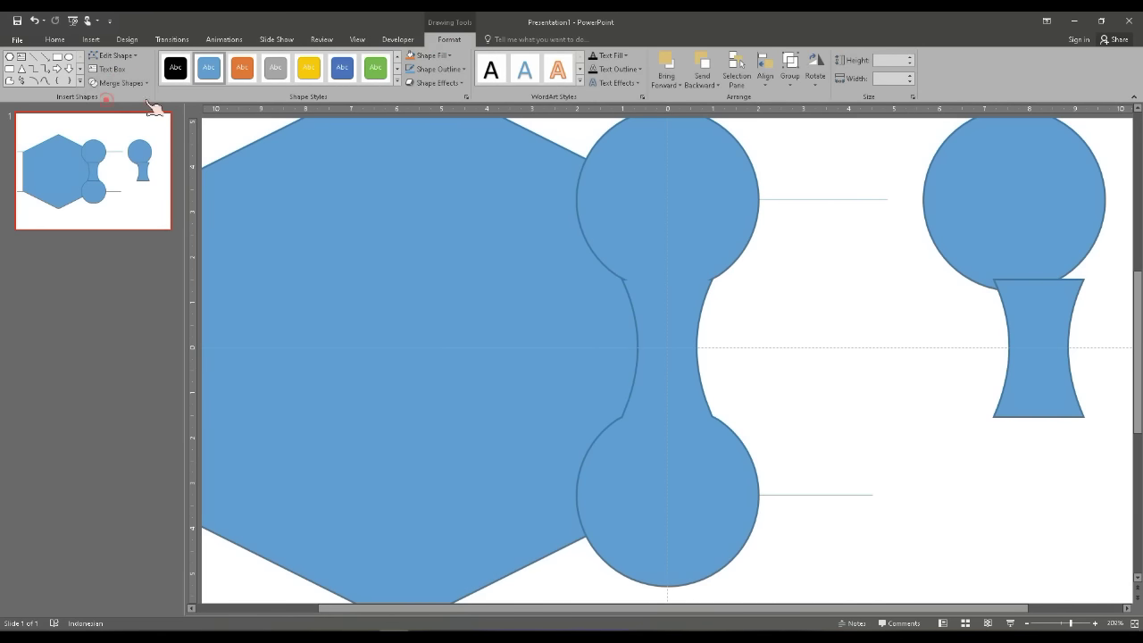
Edit the dumbbell's points to remove extra vertices at the spoke-circle joints, then zoom out
right_click(693, 288)
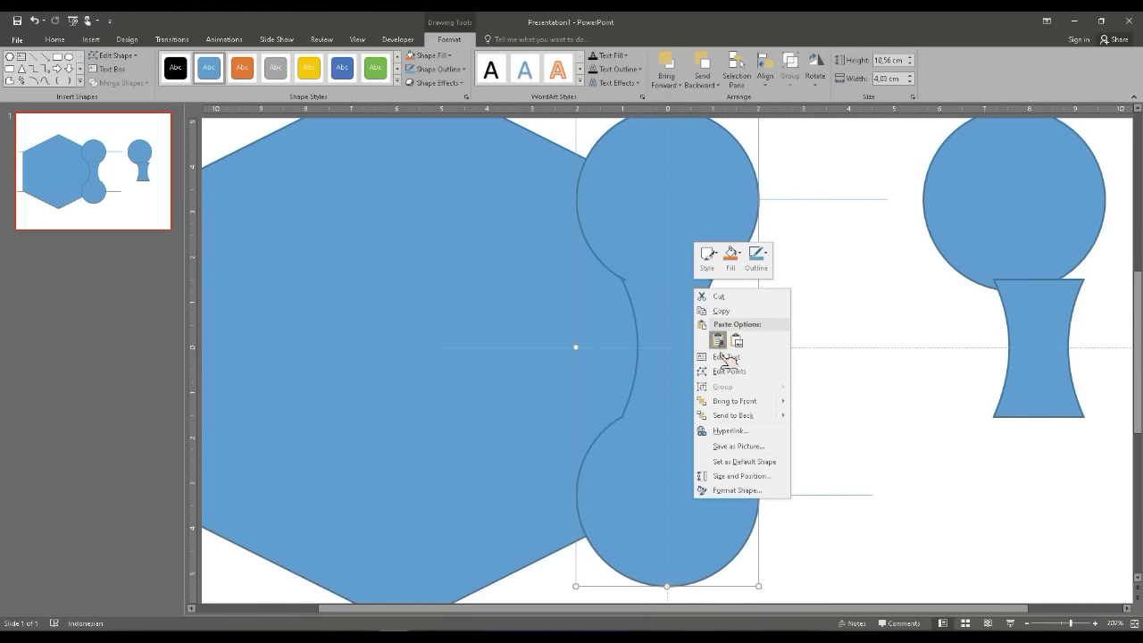
left_click(720, 366)
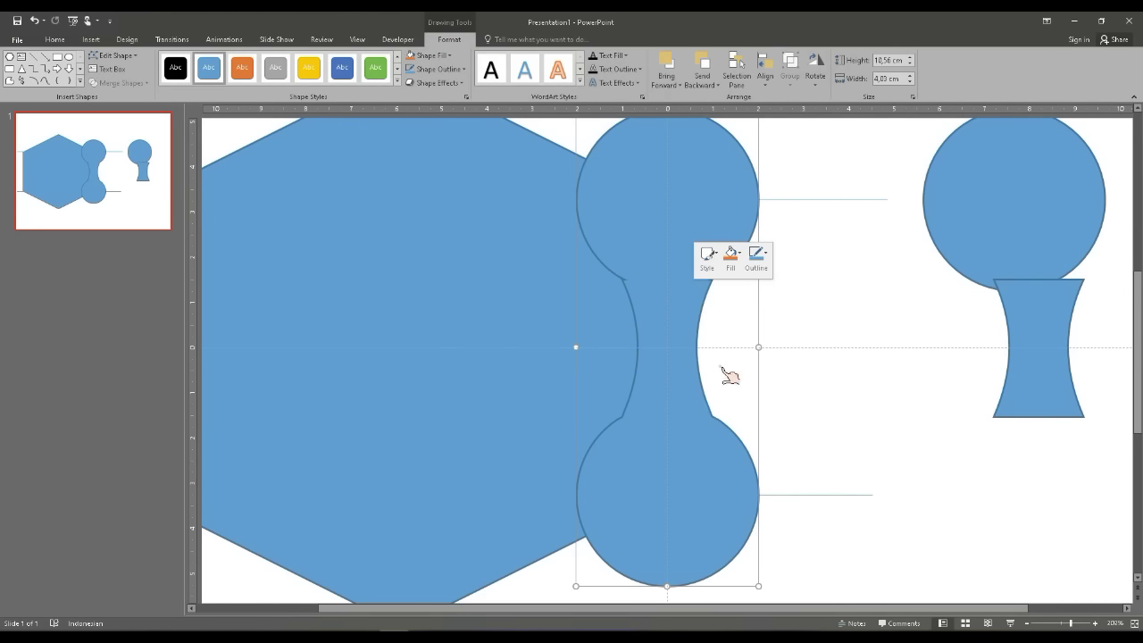
left_click(1084, 623)
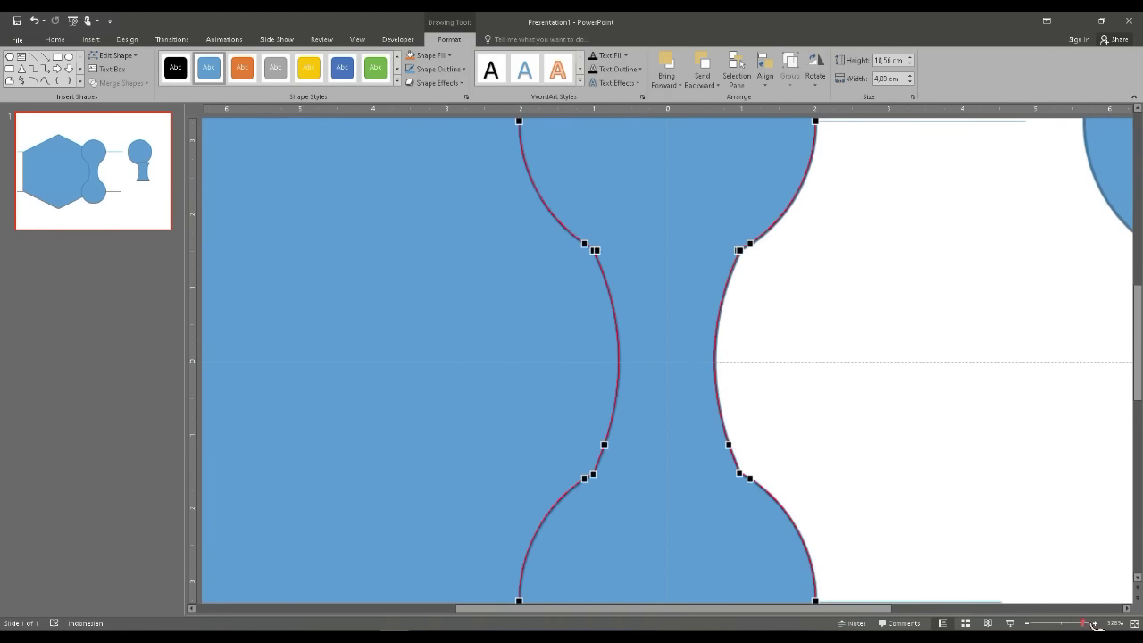
right_click(596, 250)
left_click(618, 266)
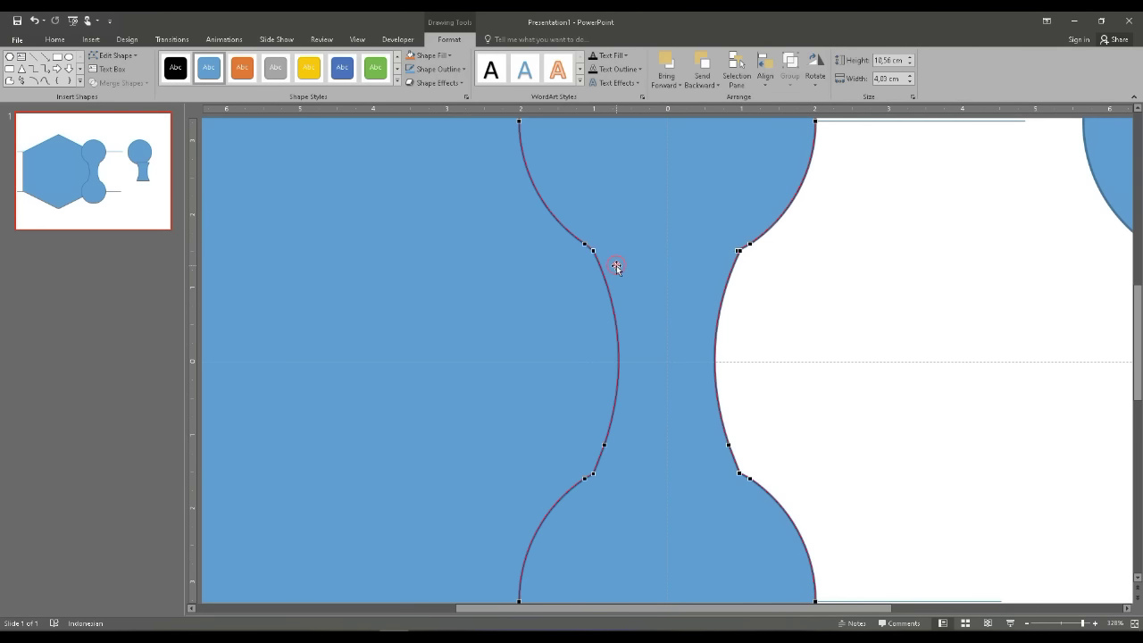
right_click(737, 251)
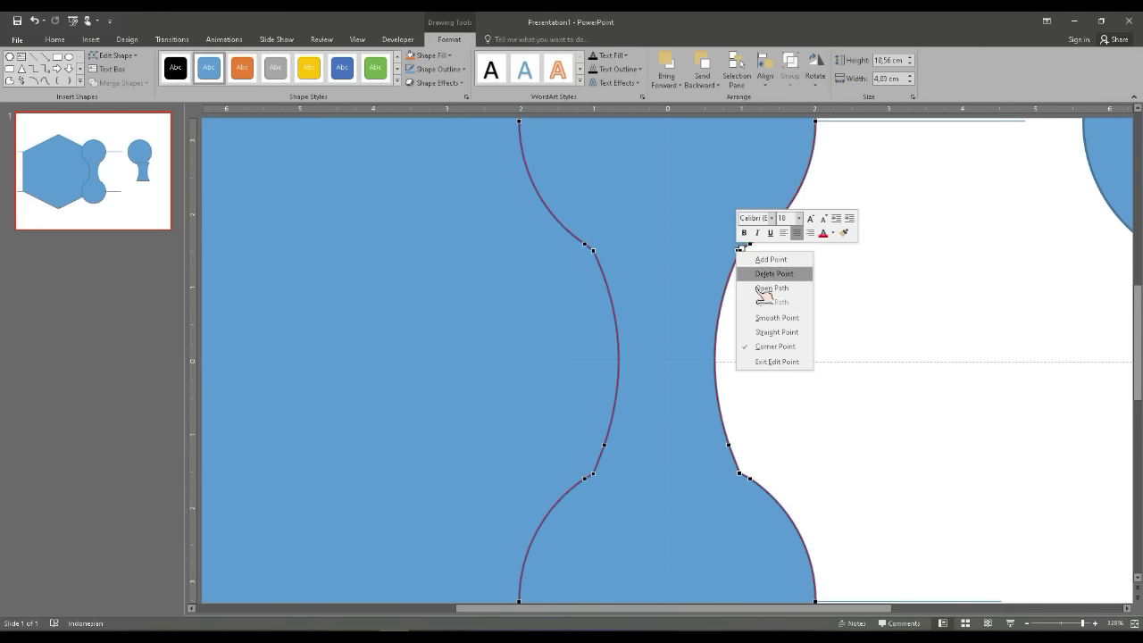
left_click(773, 286)
left_click(798, 345)
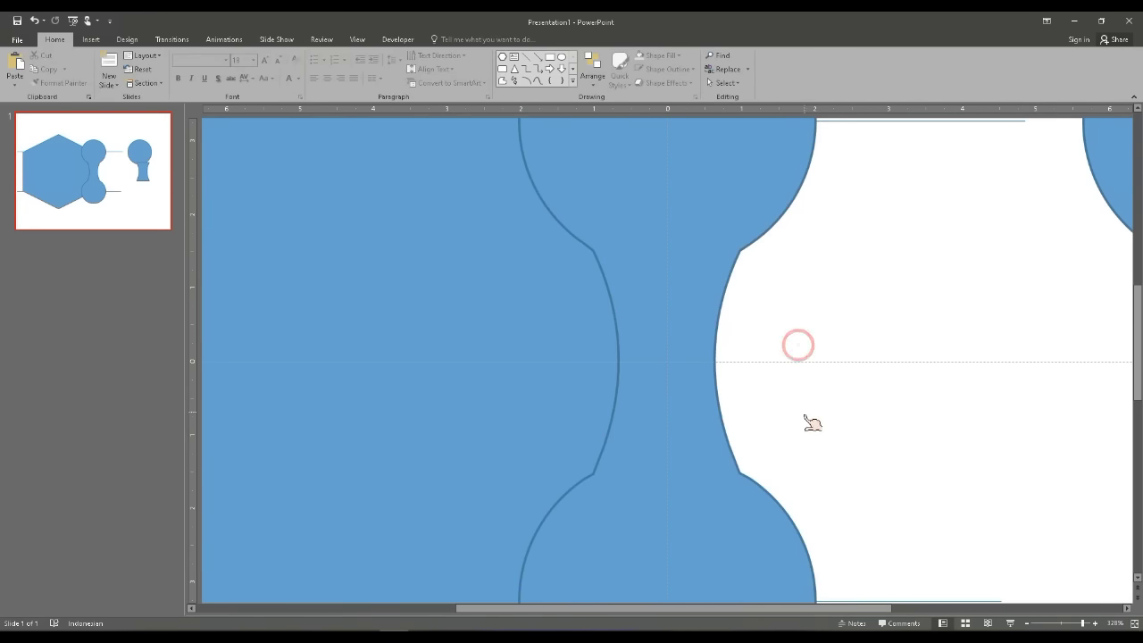
left_click(724, 485)
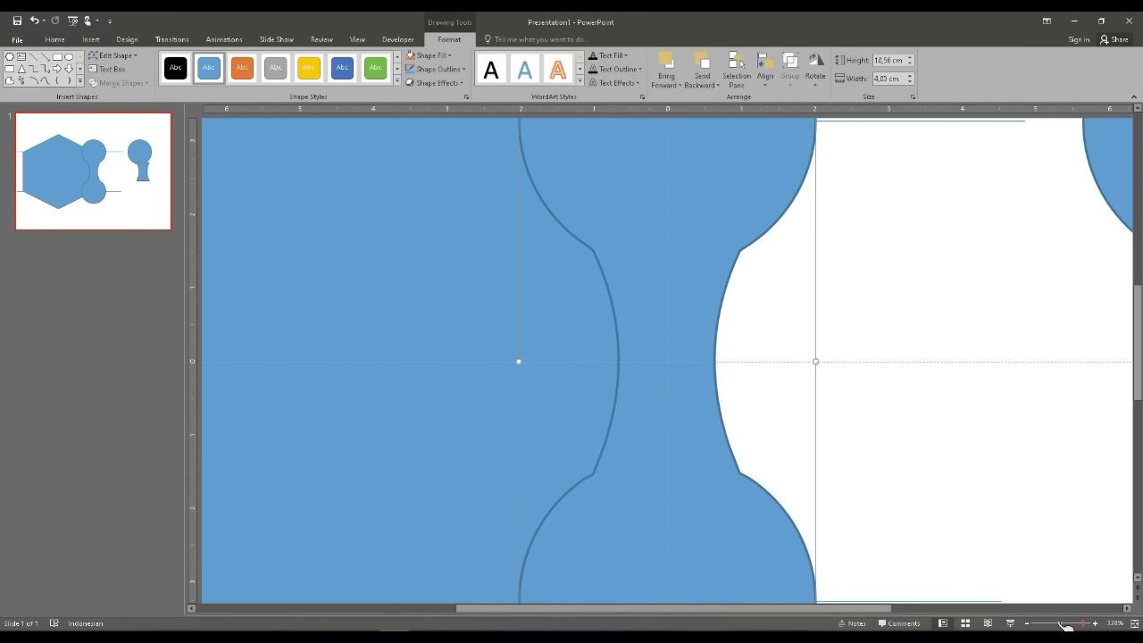
left_click_drag(1065, 625, 1056, 623)
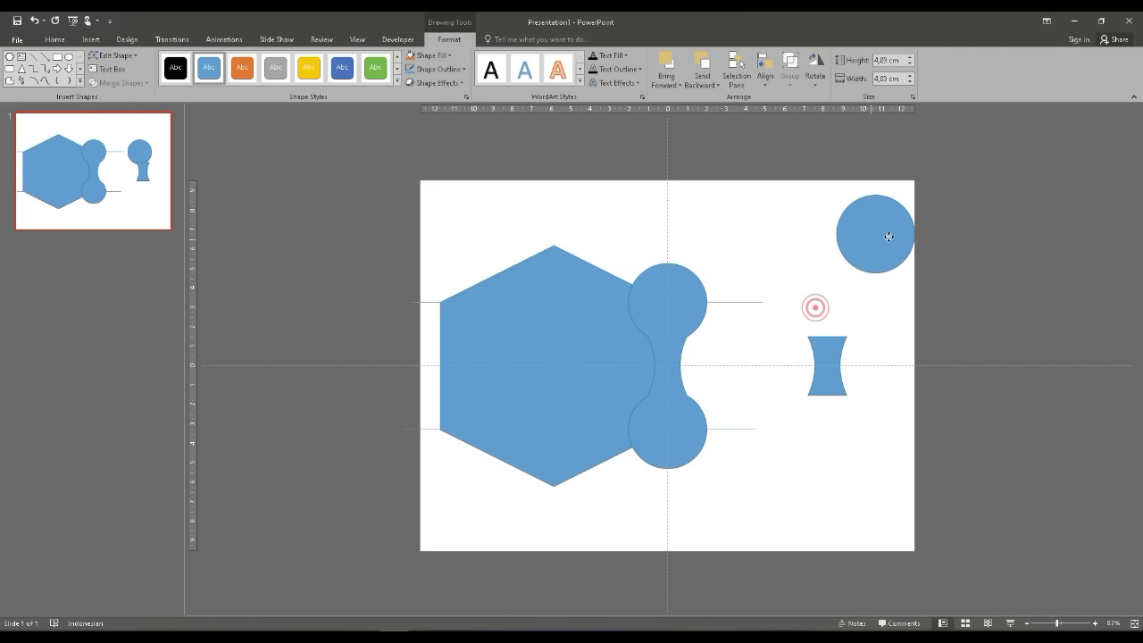
Move the spare circle and spoke aside and delete both horizontal lines
left_click_drag(816, 310, 895, 241)
left_click_drag(829, 366, 955, 341)
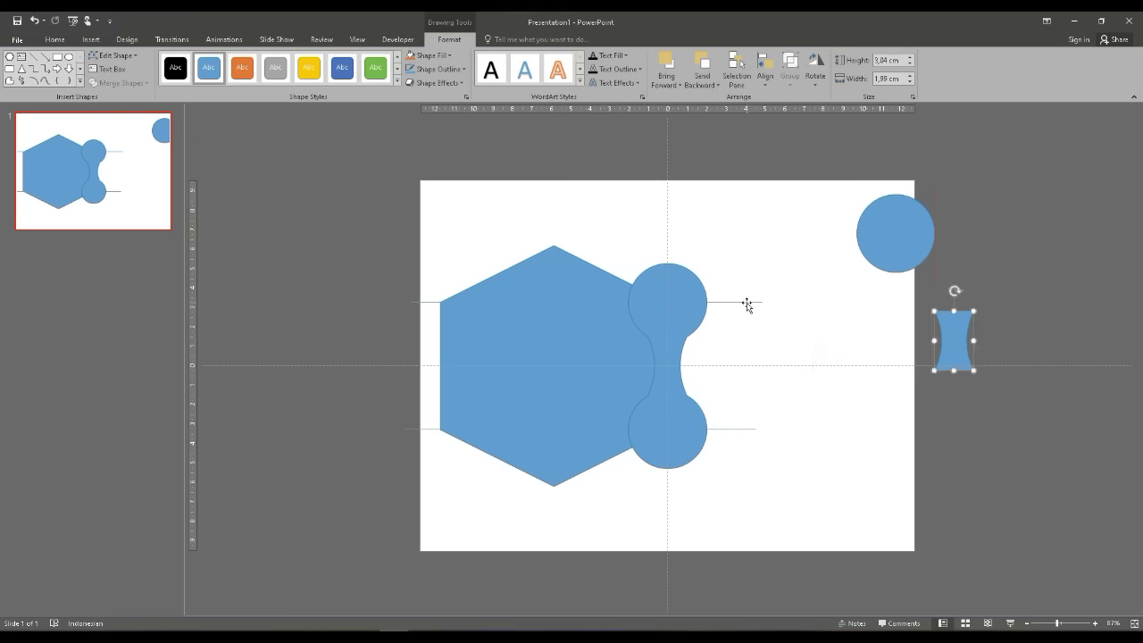
left_click(747, 303)
key("Delete")
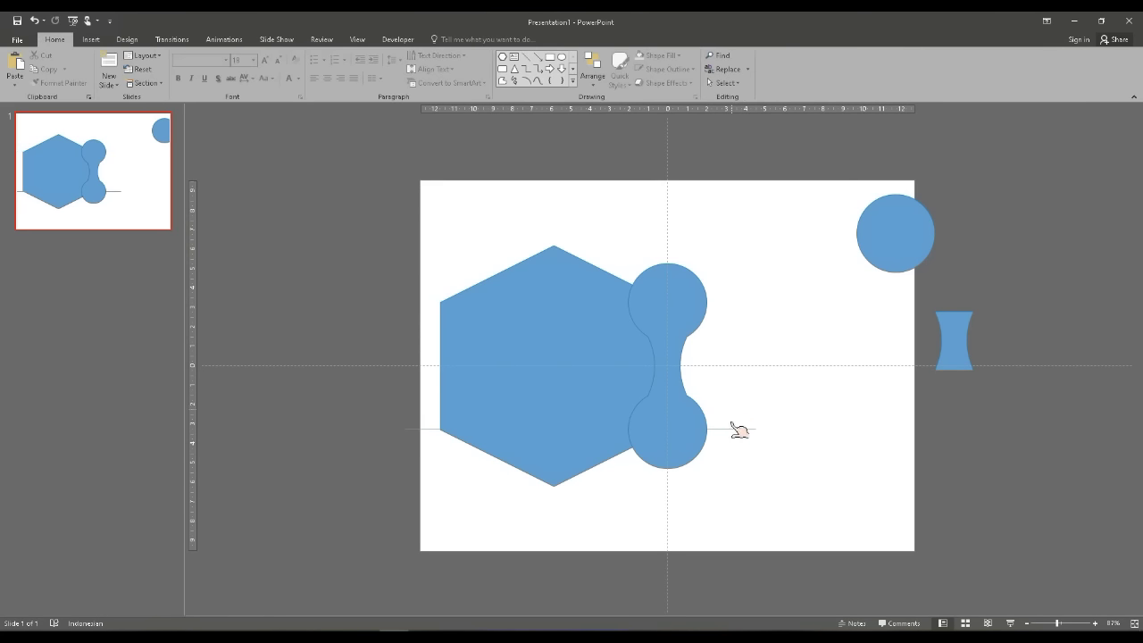
left_click(732, 429)
key("Delete")
Shift the hexagon and dumbbell together so the hexagon is centred on the slide
left_click(676, 388)
left_click(568, 393, "shift")
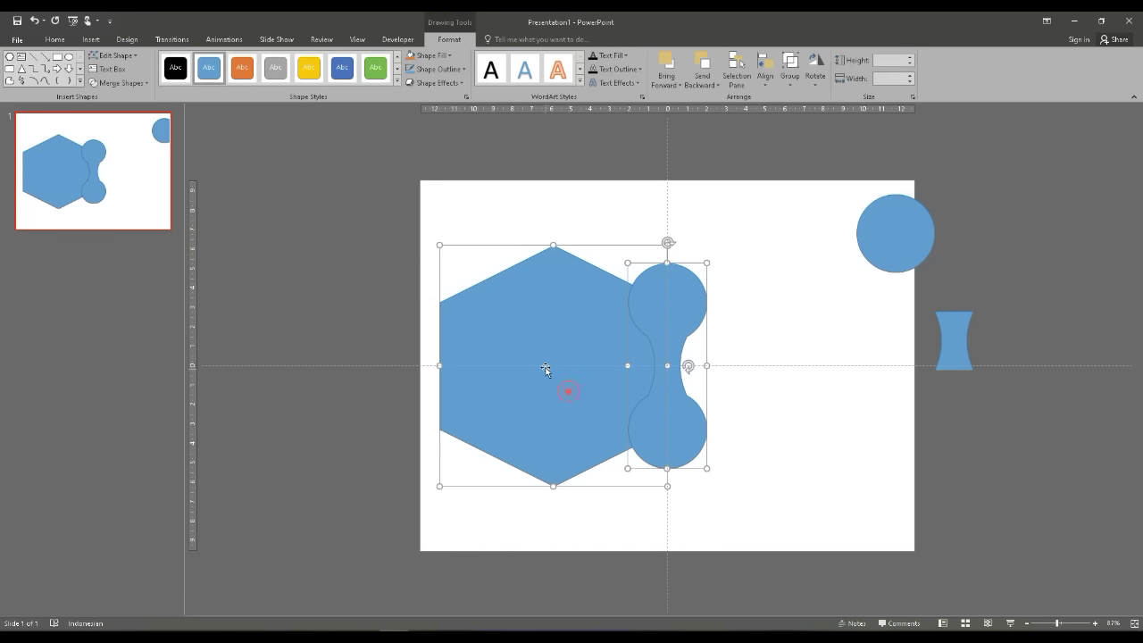
left_click_drag(548, 365, 662, 365)
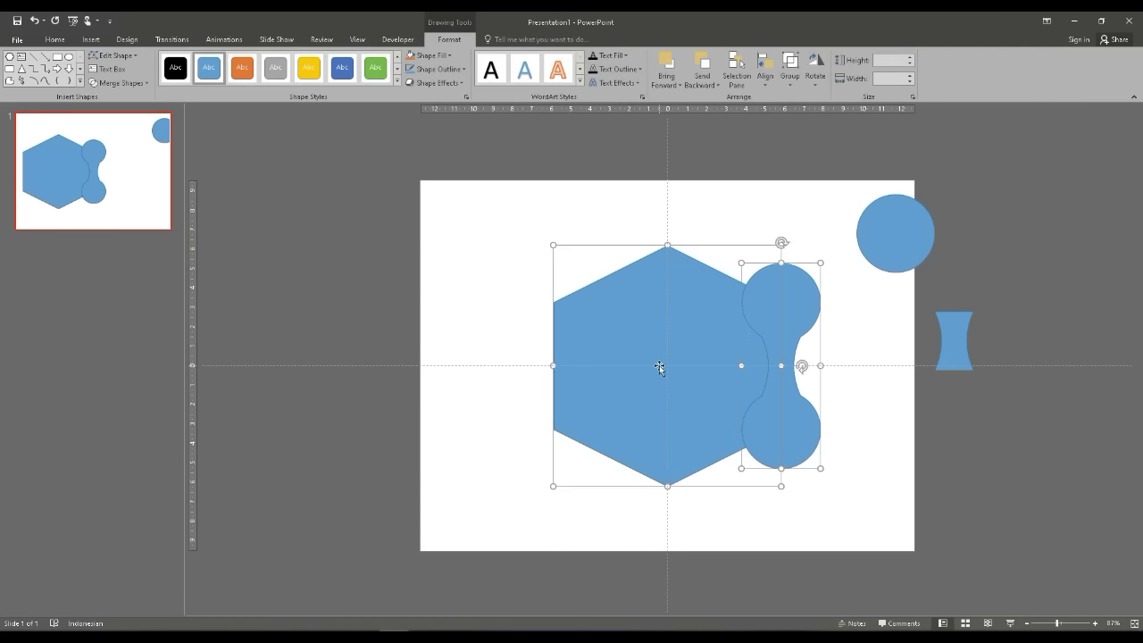
left_click(839, 313)
left_click(791, 293)
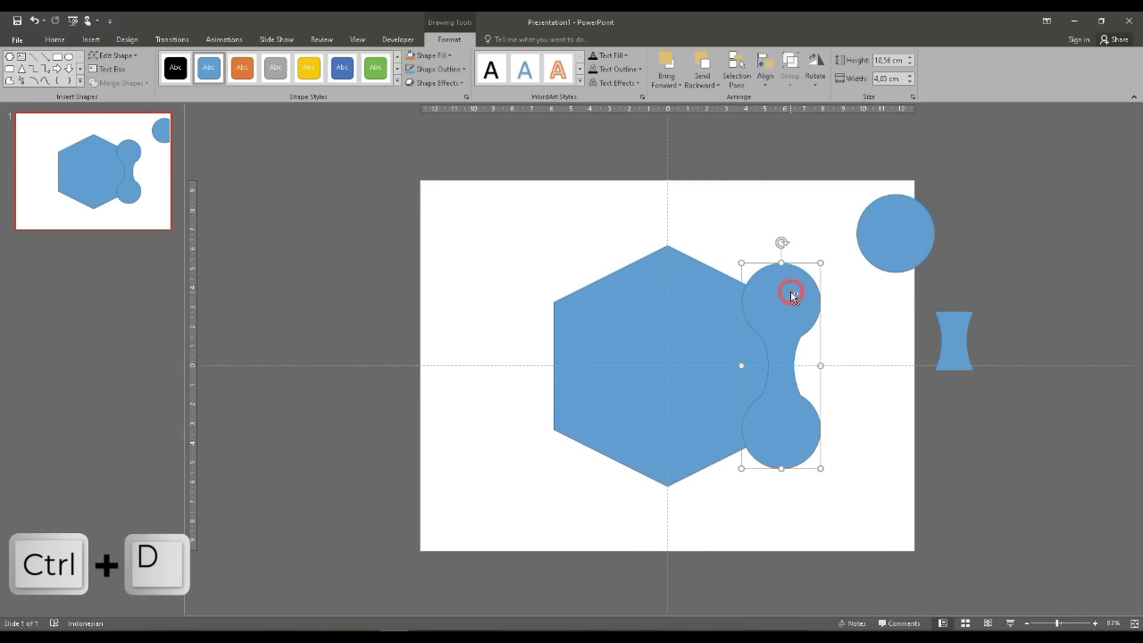
Set the dumbbell copy's rotation to -60° and link it to the hexagon's top vertex
left_click_drag(791, 297, 787, 300)
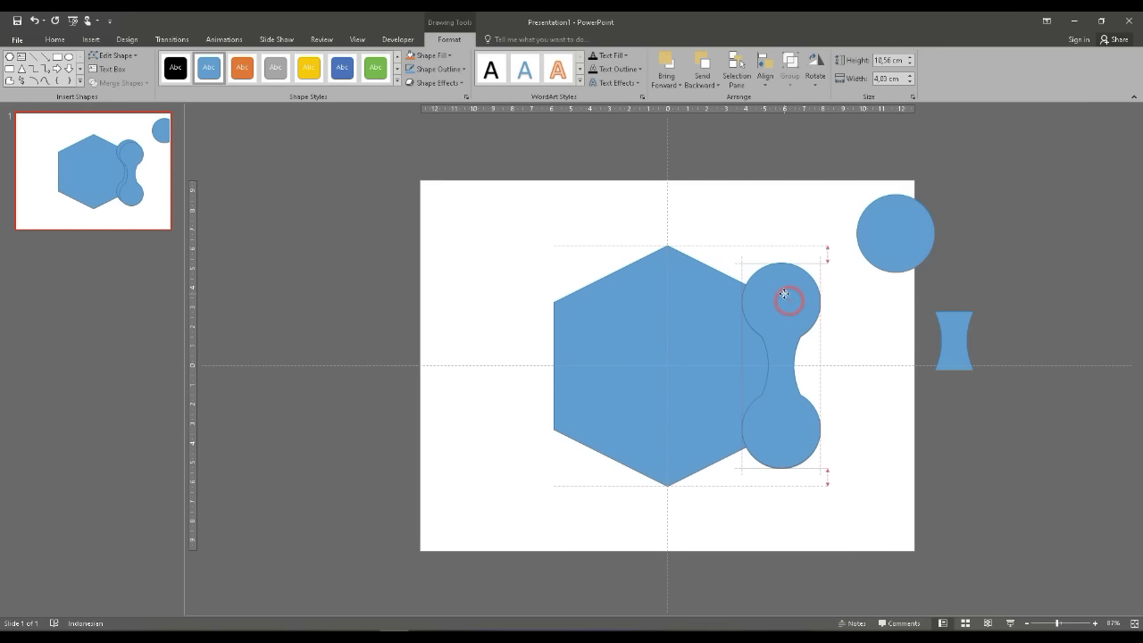
left_click(815, 67)
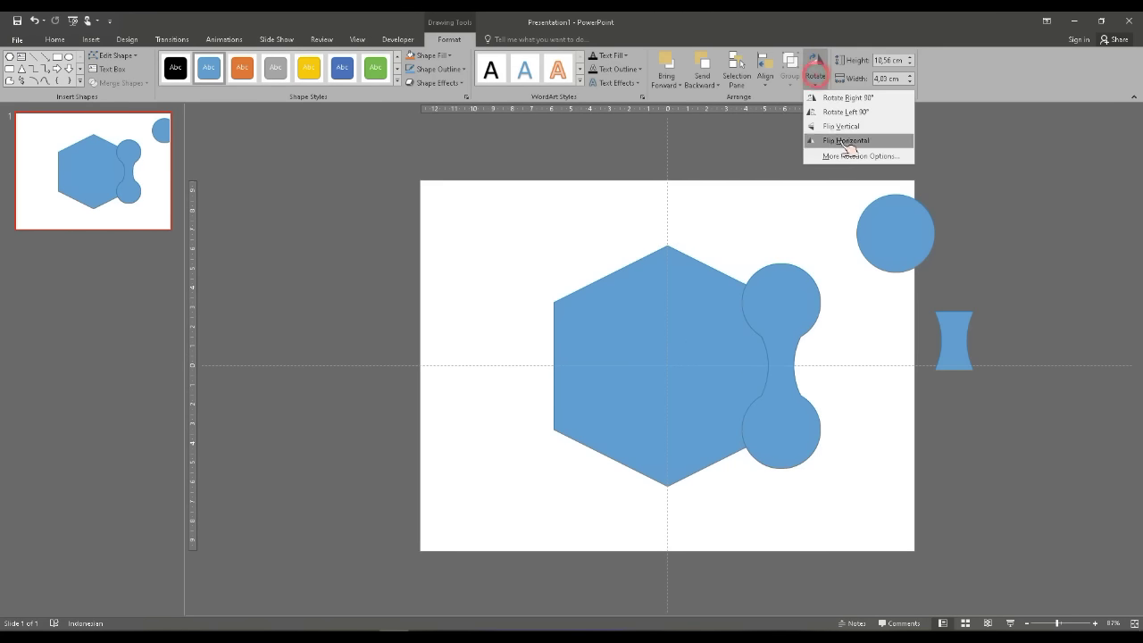
left_click(848, 158)
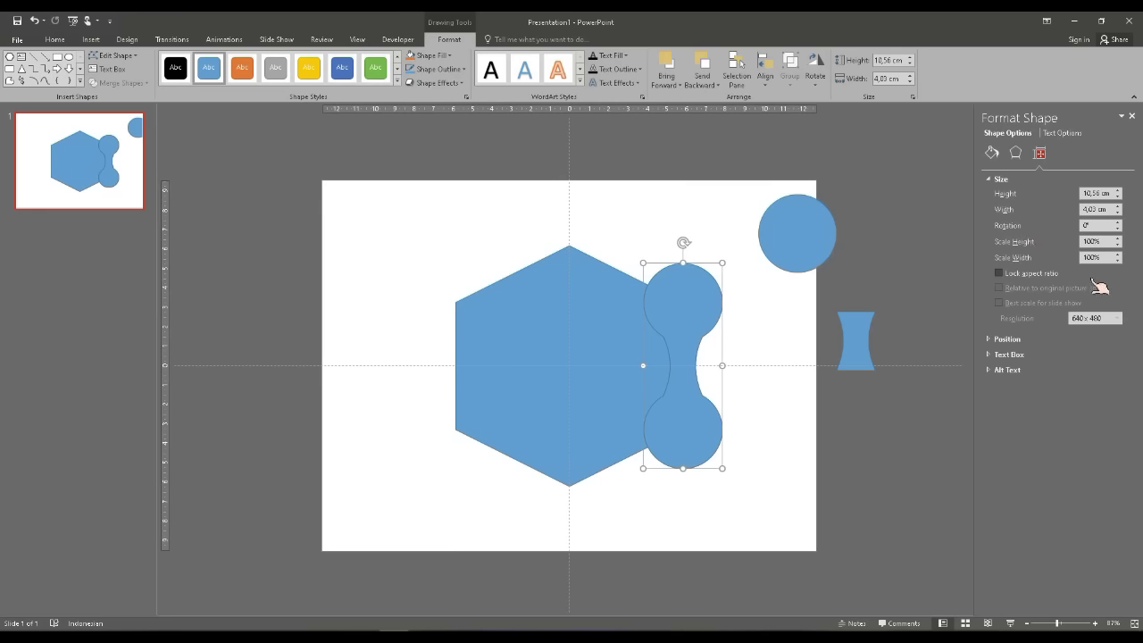
left_click(1117, 229)
left_click(1117, 229)
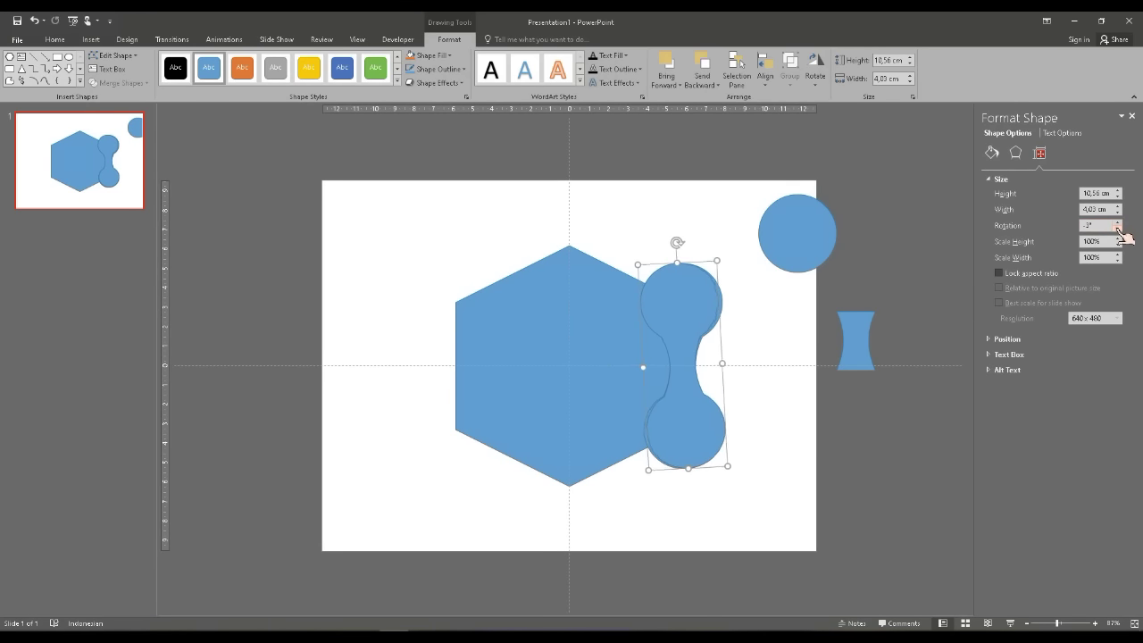
left_click(1117, 230)
left_click(1117, 229)
left_click(1117, 230)
left_click(1117, 230)
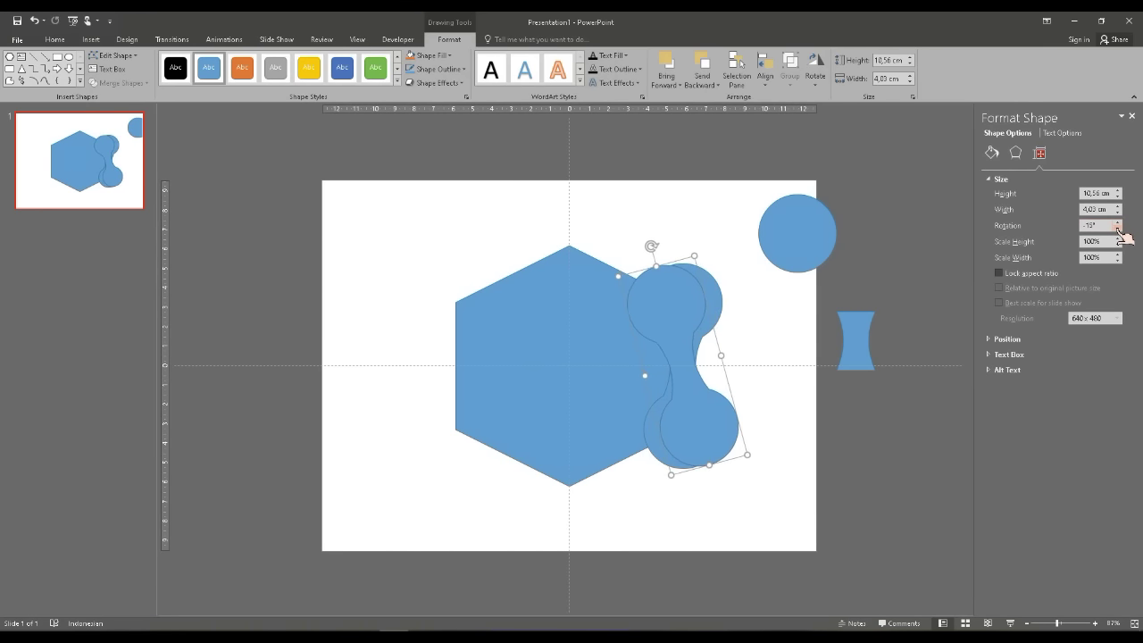
left_click(1117, 229)
left_click(1117, 230)
left_click(1117, 230)
left_click(1117, 230)
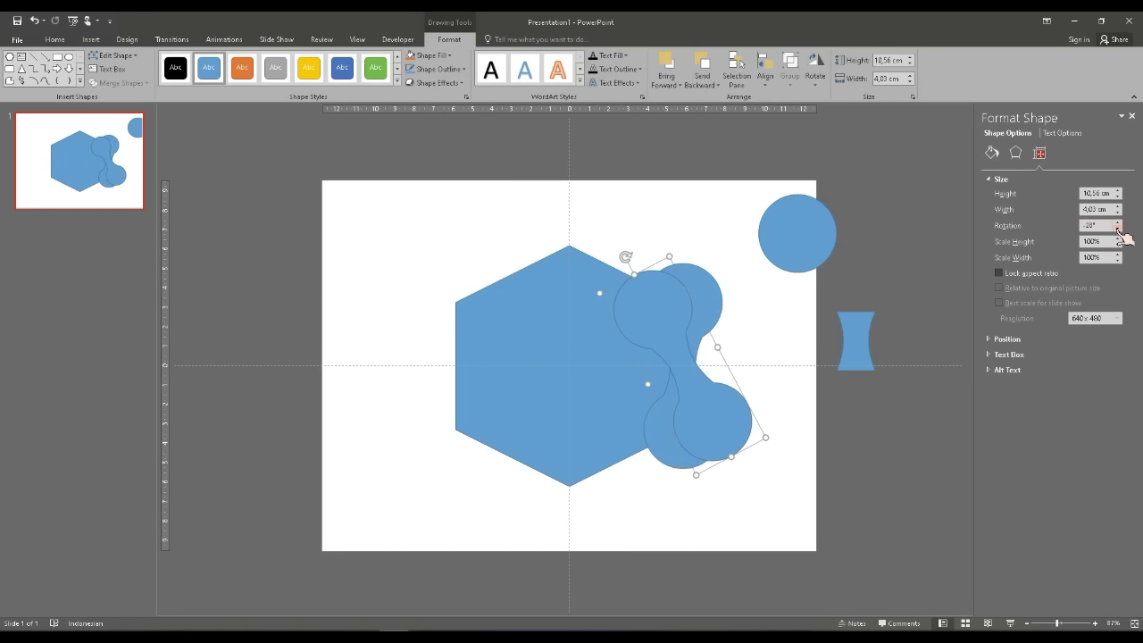
left_click(1117, 229)
left_click(1117, 229)
left_click(1117, 229)
left_click(1117, 229)
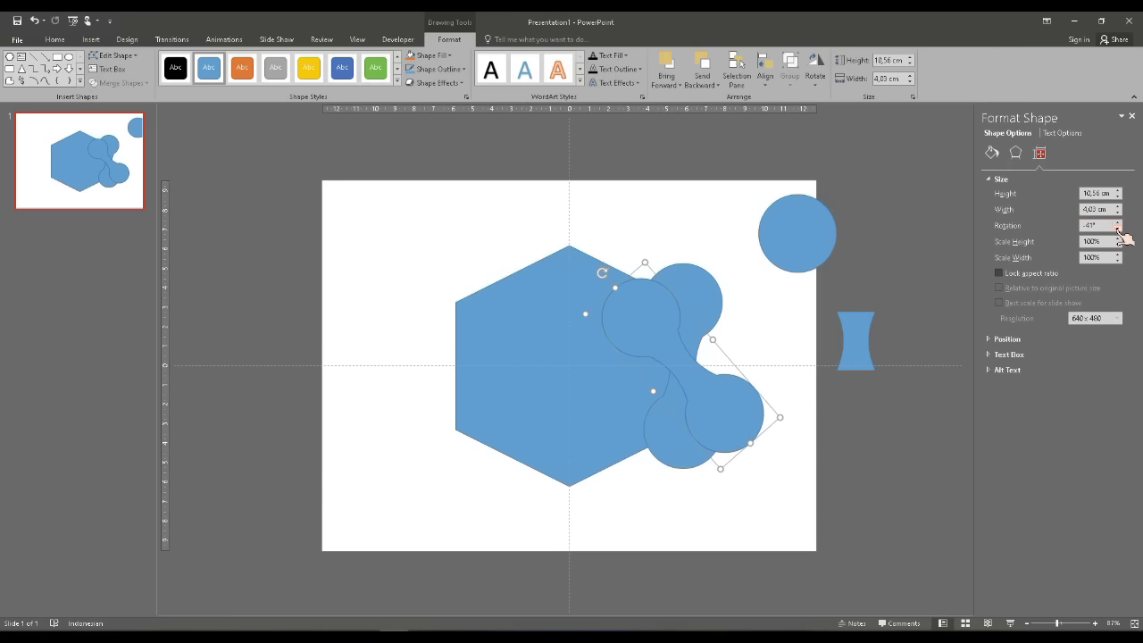
left_click(1117, 229)
left_click(1117, 230)
left_click(1117, 230)
left_click(1117, 229)
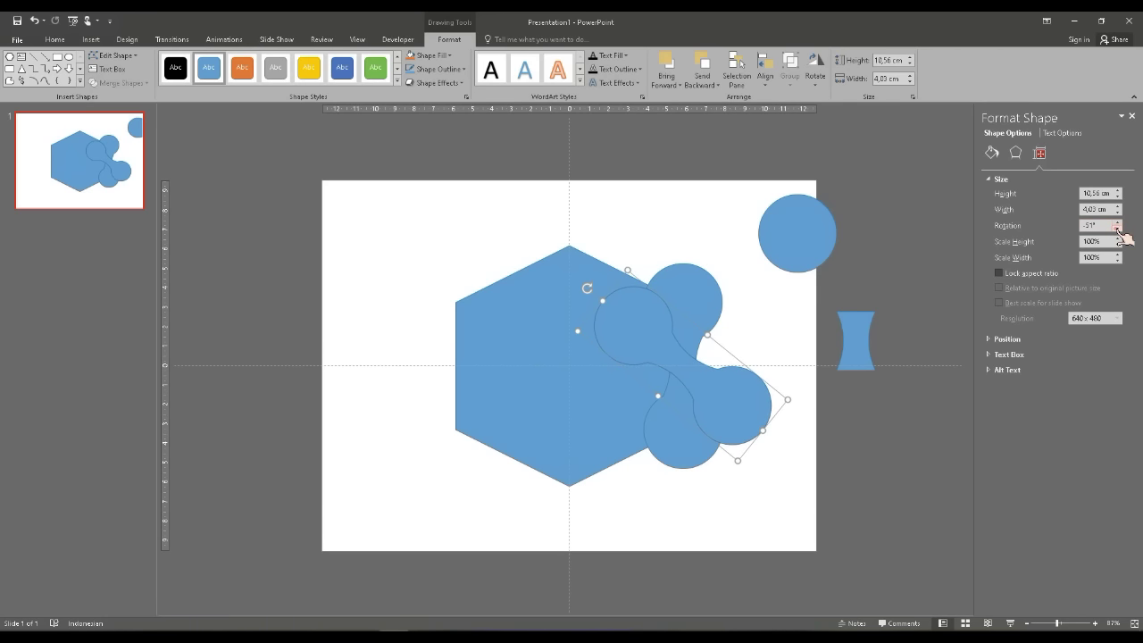
left_click(1117, 229)
left_click(1117, 229)
left_click(1117, 230)
left_click(1118, 229)
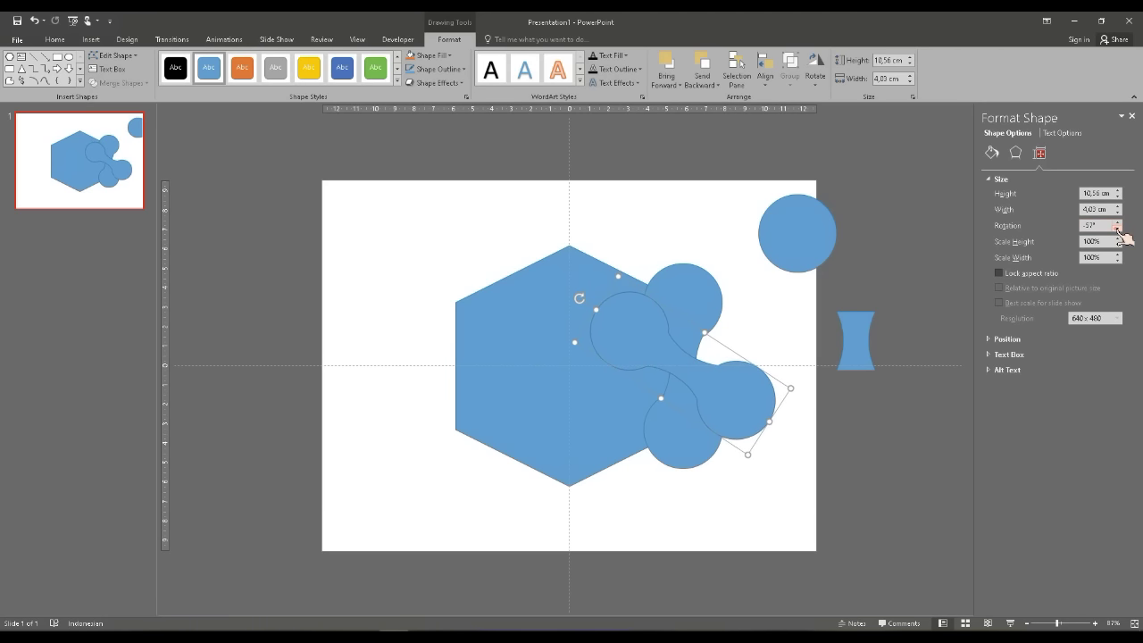
left_click(1117, 230)
left_click(1117, 230)
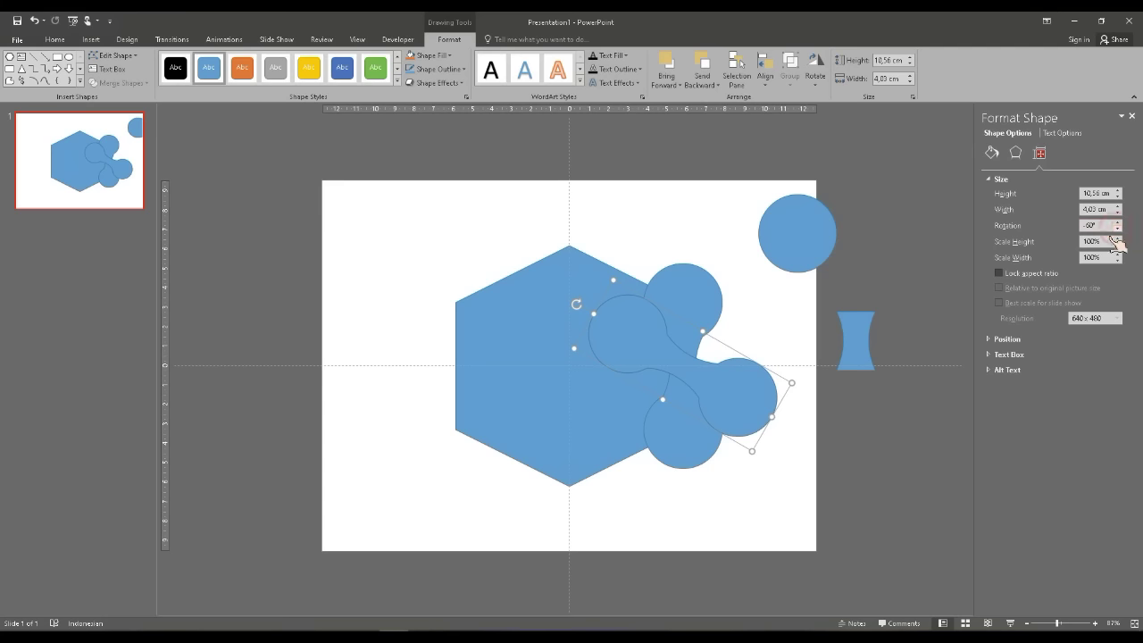
mouse_move(755, 408)
left_mouse_down()
mouse_move(725, 334)
mouse_move(697, 318)
left_mouse_up()
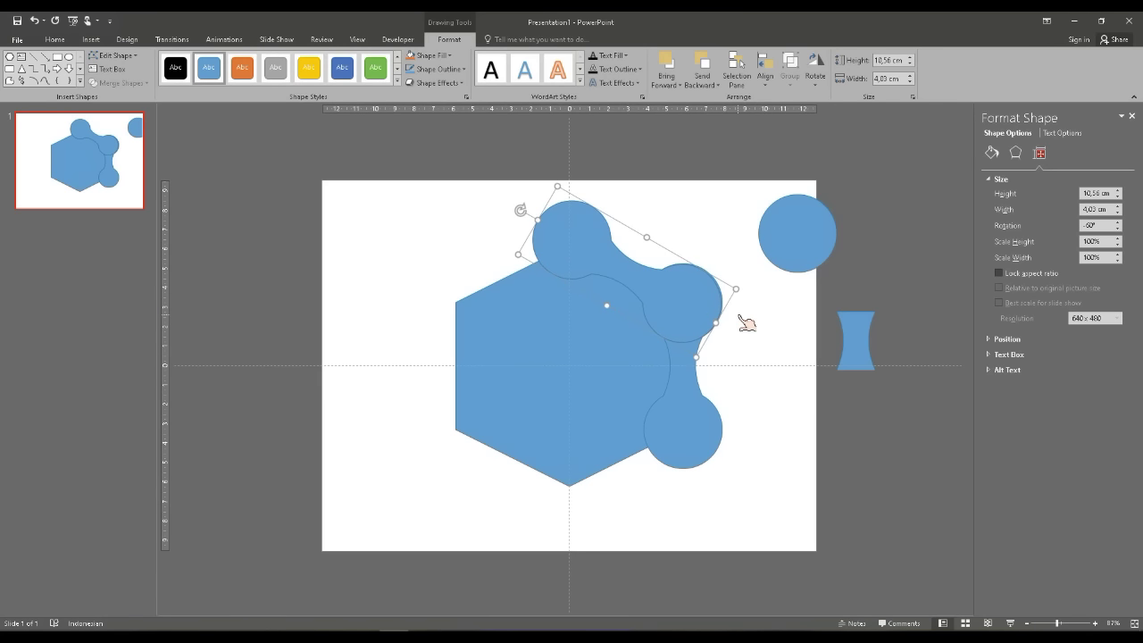
Replace the rotated connector's outline with a dark red outline
left_click(451, 69)
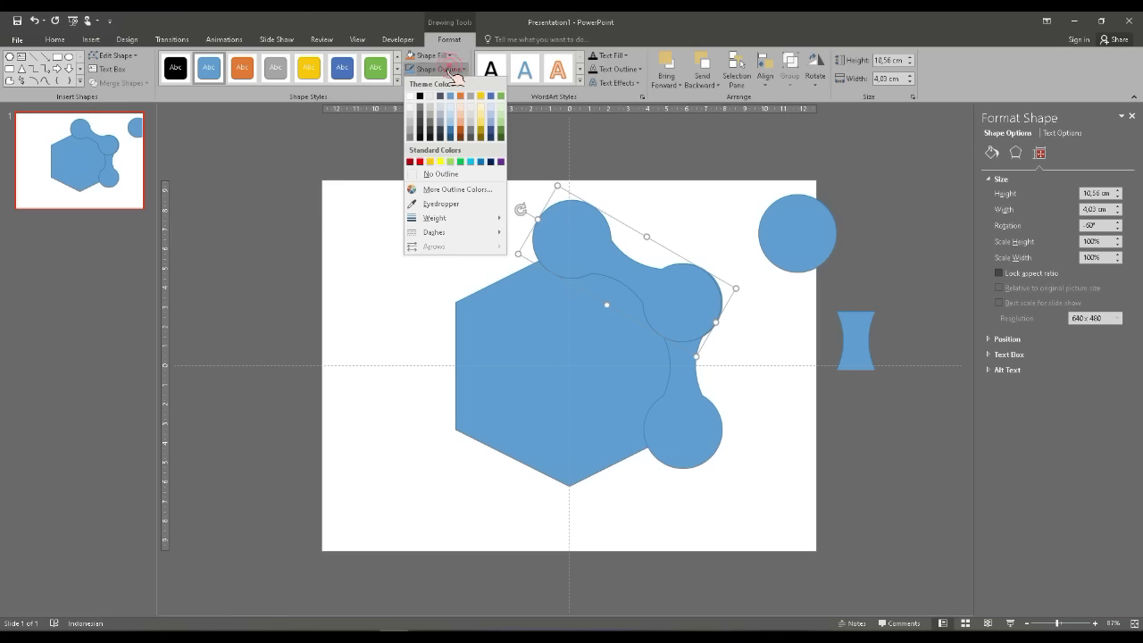
left_click(435, 174)
left_click(458, 70)
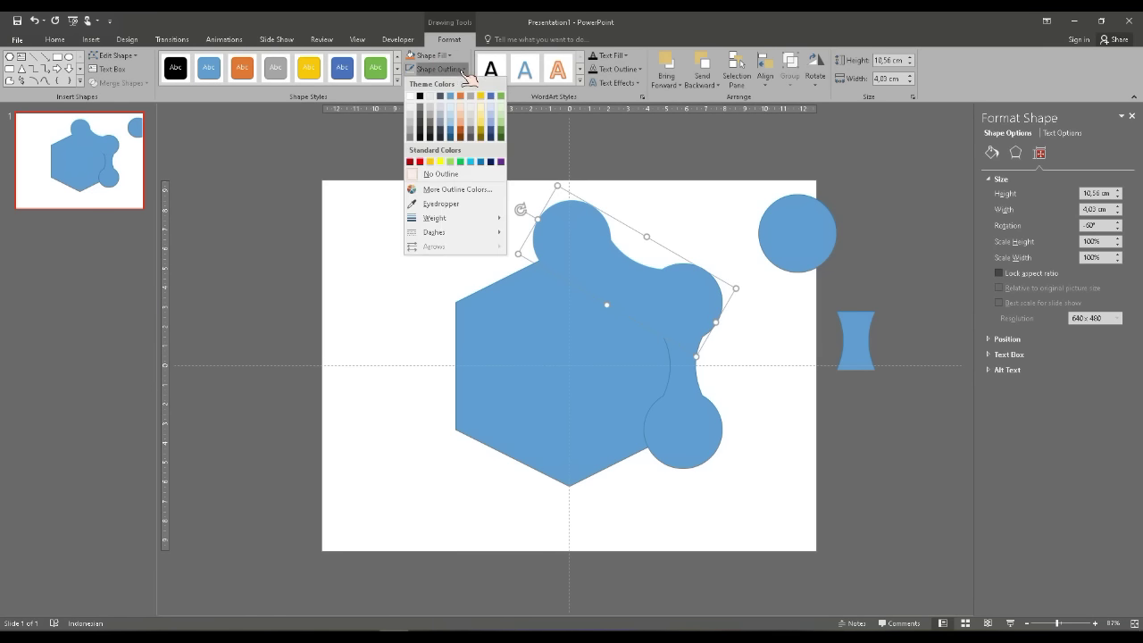
left_click(419, 161)
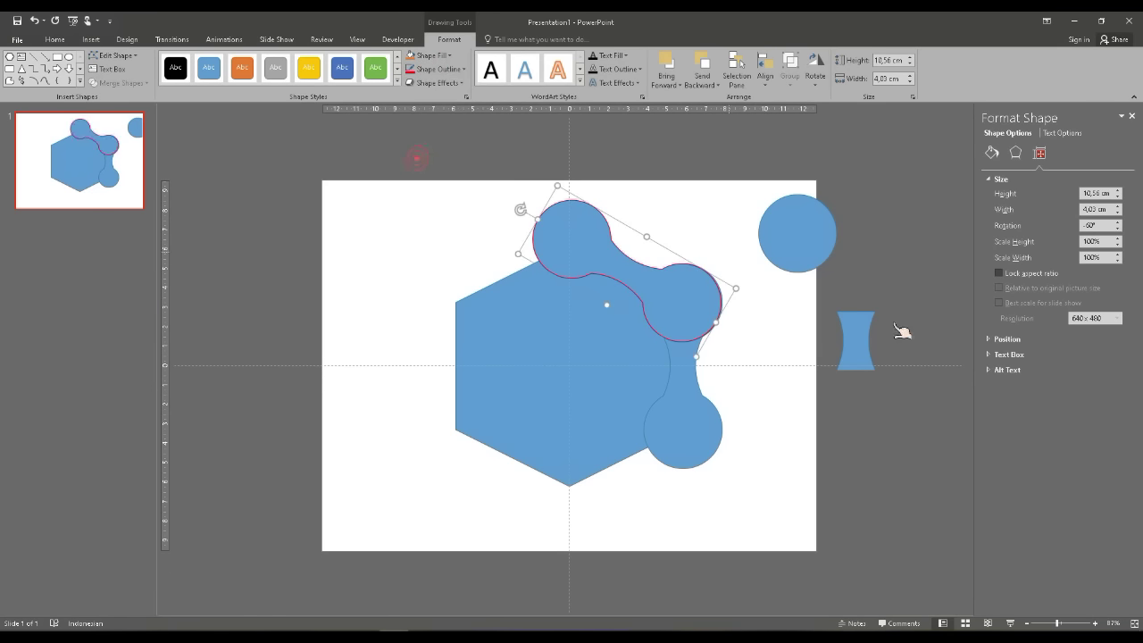
Zoom in to check the red outline, then select the vertical connector as well
left_click(1074, 625)
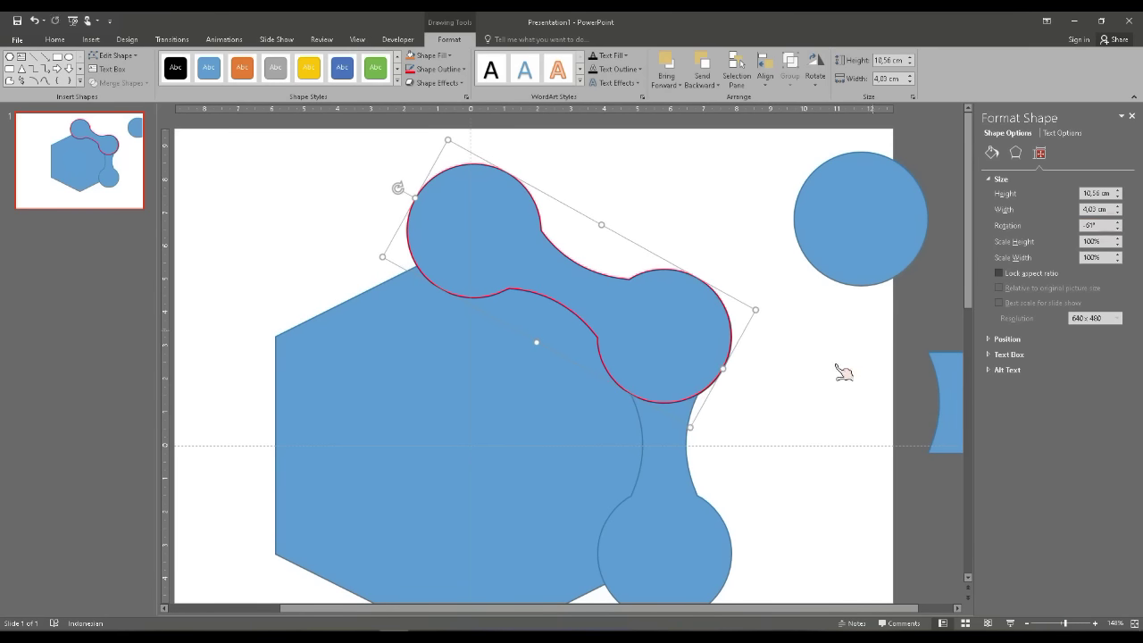
left_click(812, 389)
left_click(625, 339)
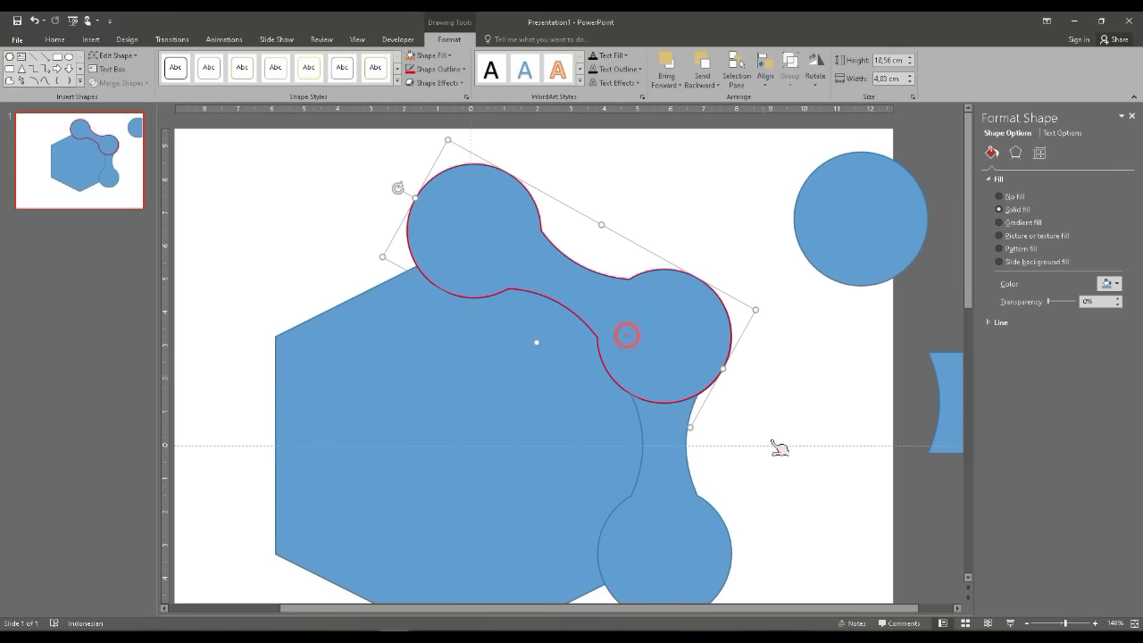
left_click(1061, 624)
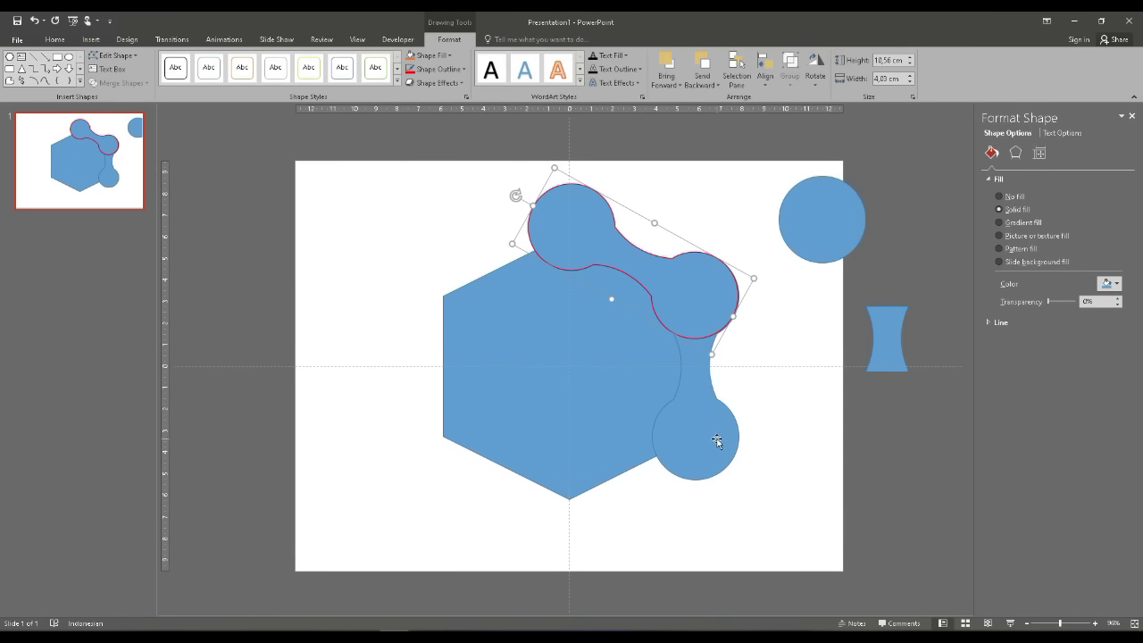
left_click(717, 437, "shift")
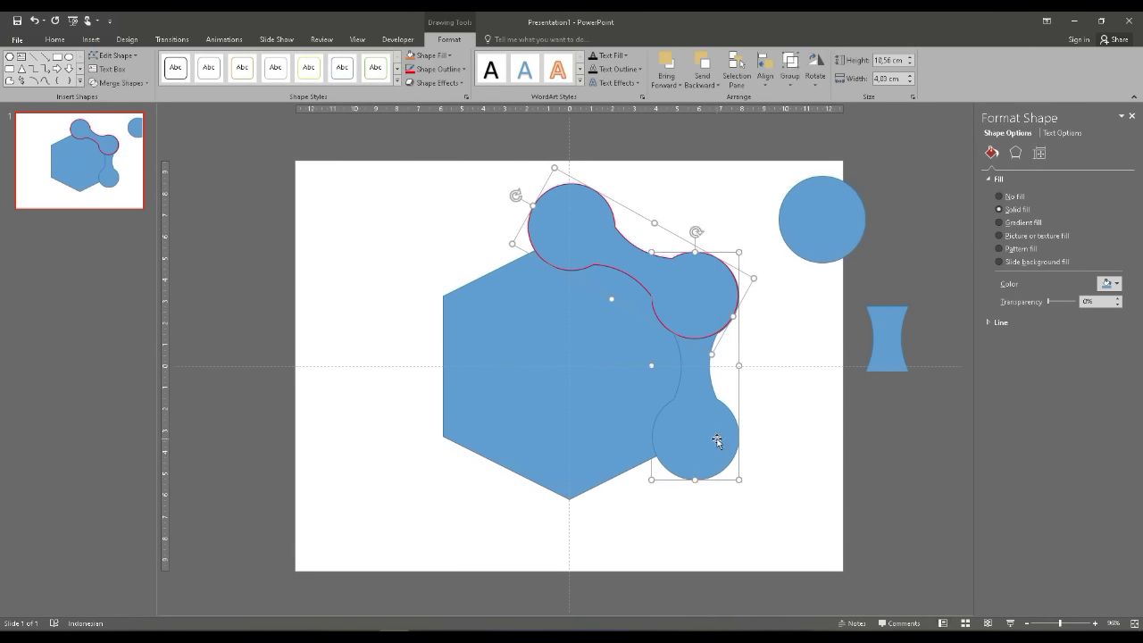
Group the two connectors and duplicate the group
right_click(716, 437)
mouse_move(747, 507)
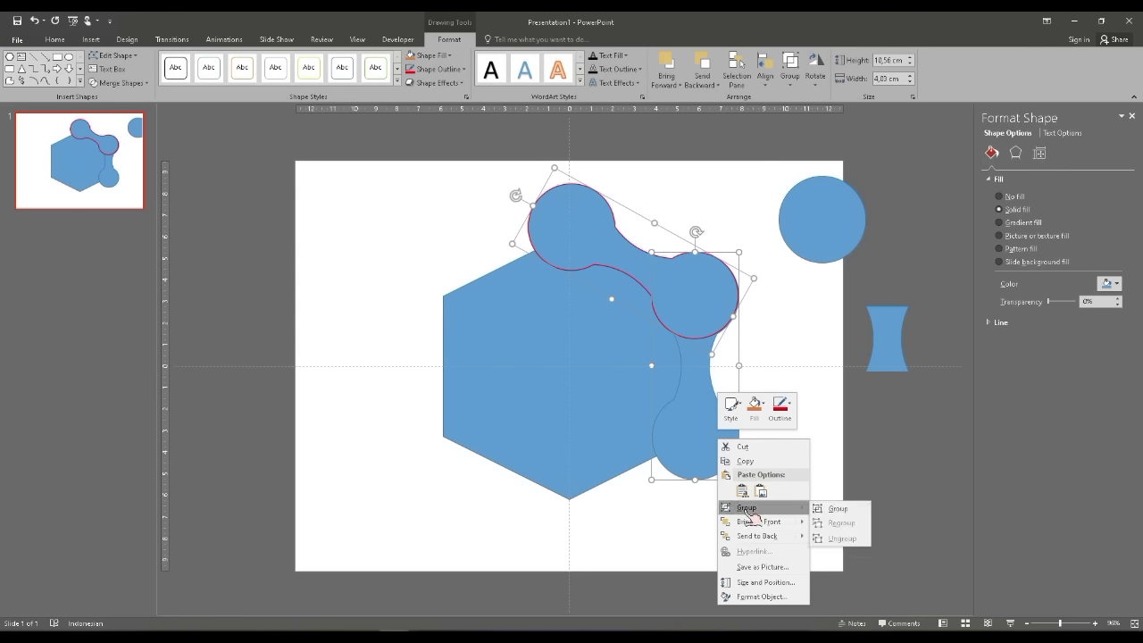
left_click(822, 508)
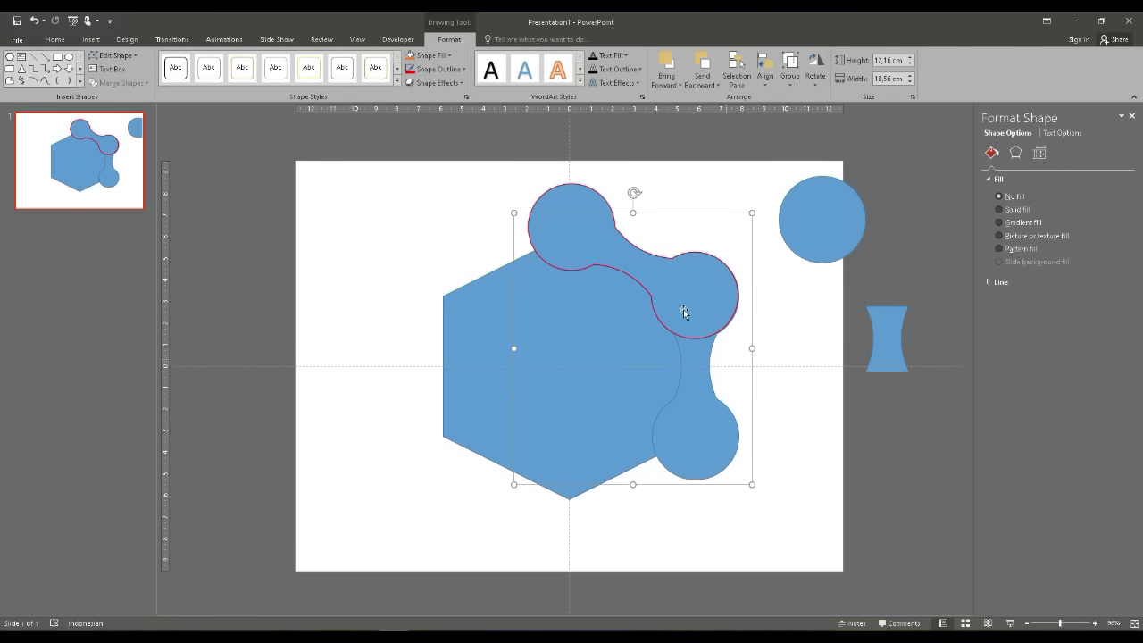
key("ctrl+d")
Flip the copy horizontally and snap it onto the hexagon's upper-left and lower-left vertices
left_click_drag(706, 313, 630, 324)
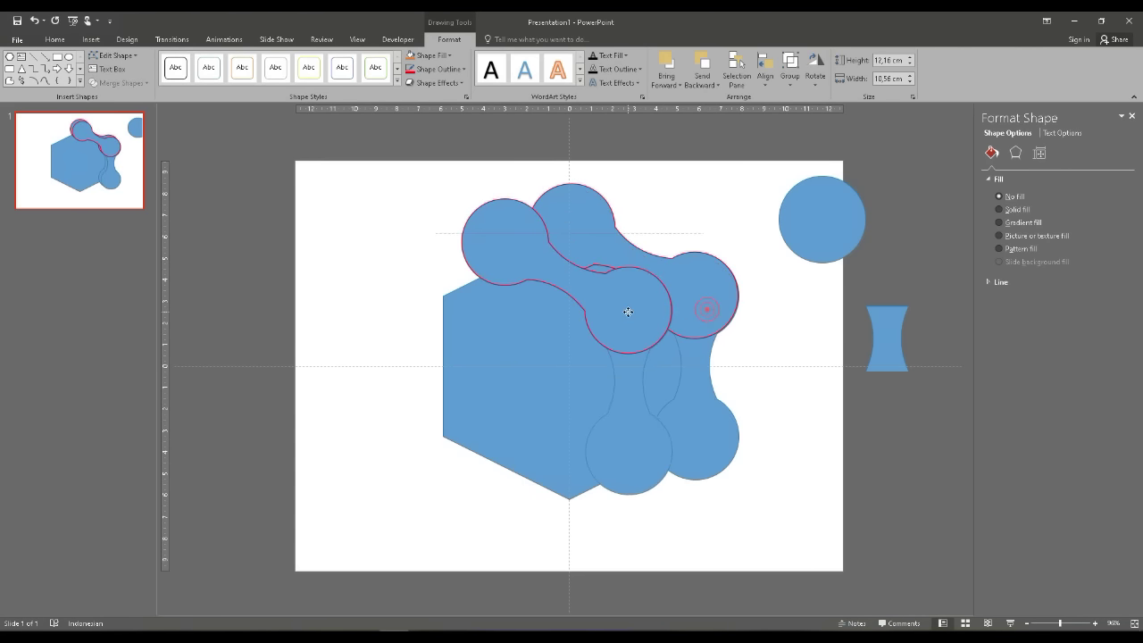
left_click(828, 81)
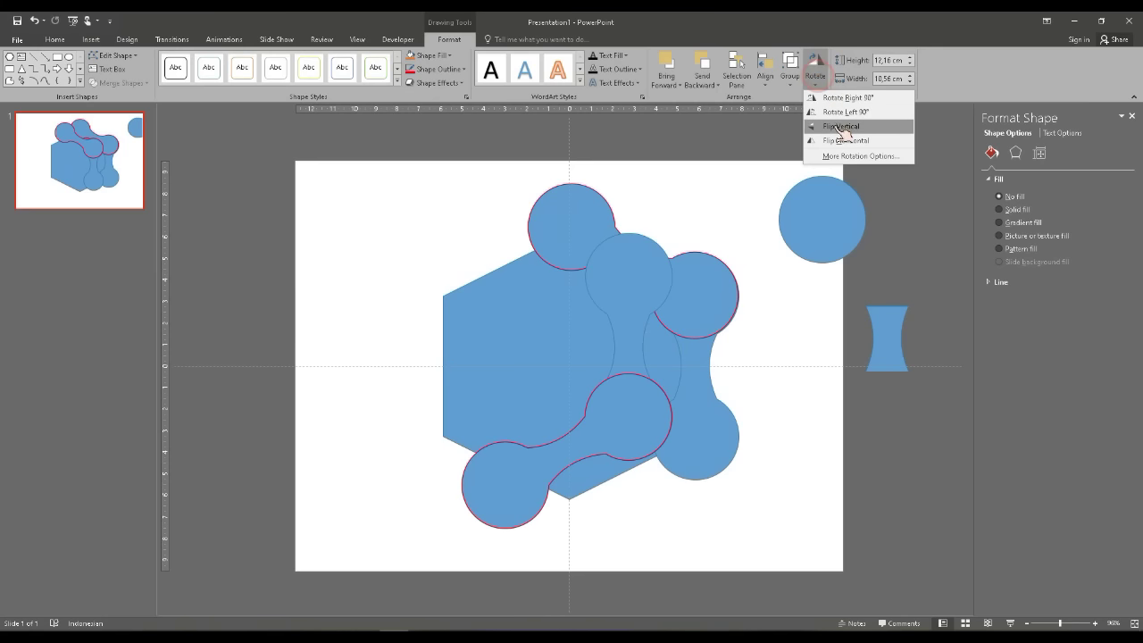
left_click(835, 141)
left_click_drag(640, 214, 589, 239)
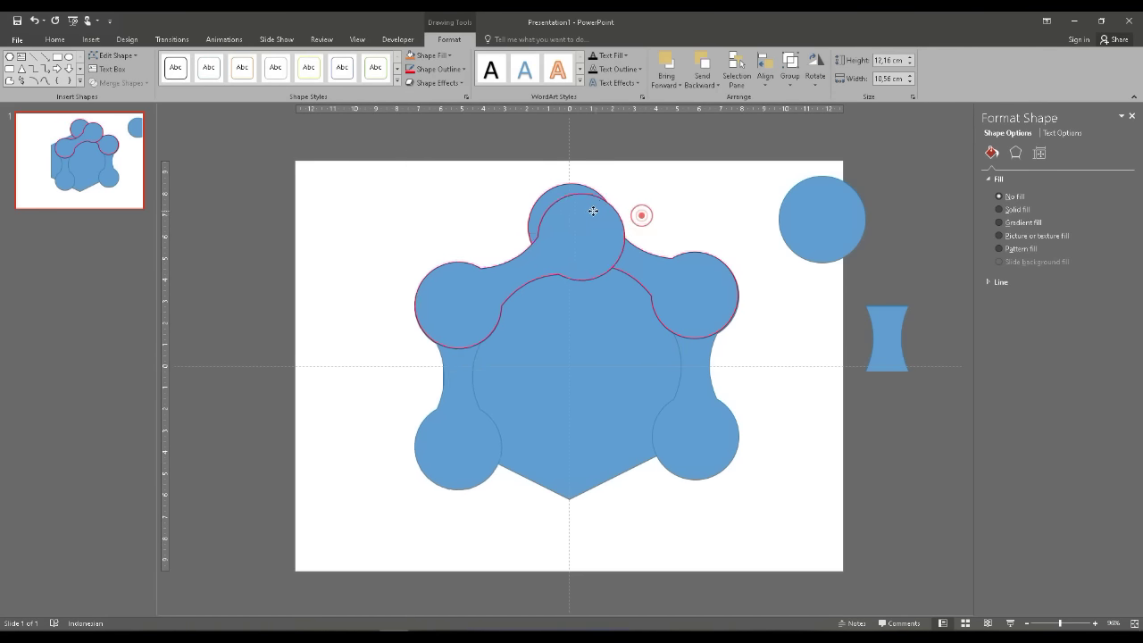
key("Up")
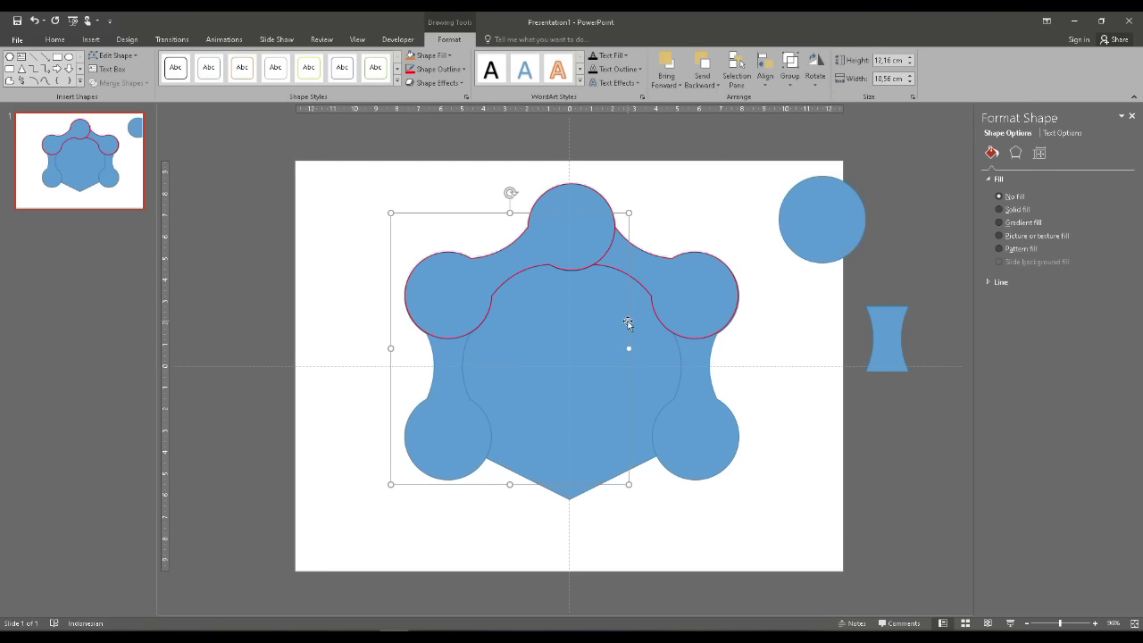
key("ctrl+Left")
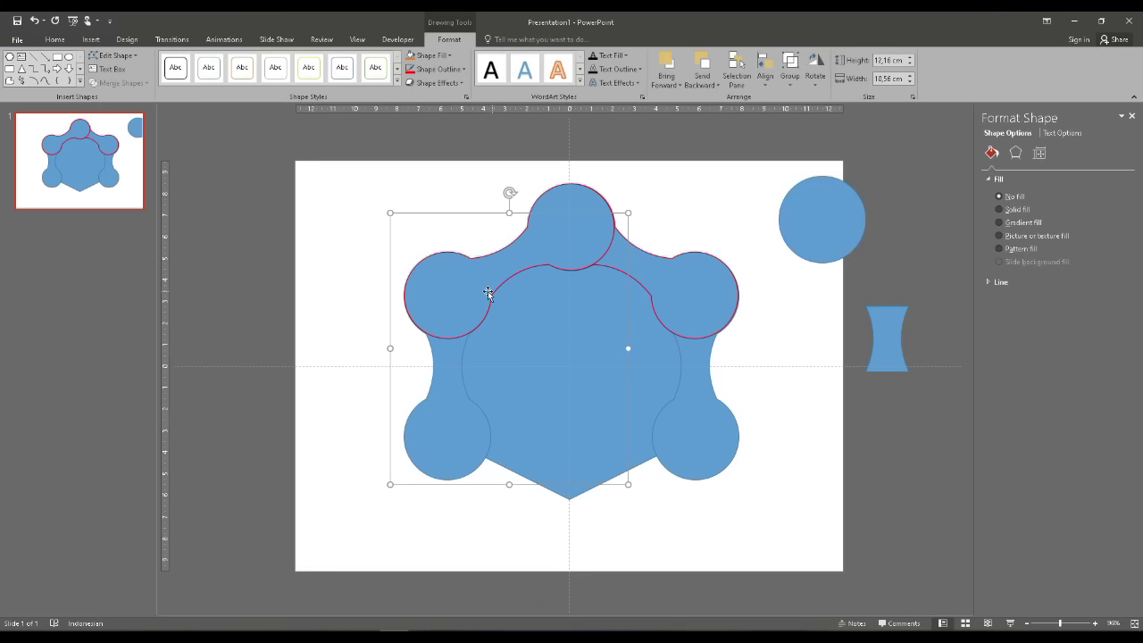
Duplicate the connector group again and move the copy toward the hexagon's lower half
key("ctrl+d")
left_click_drag(440, 251, 592, 344)
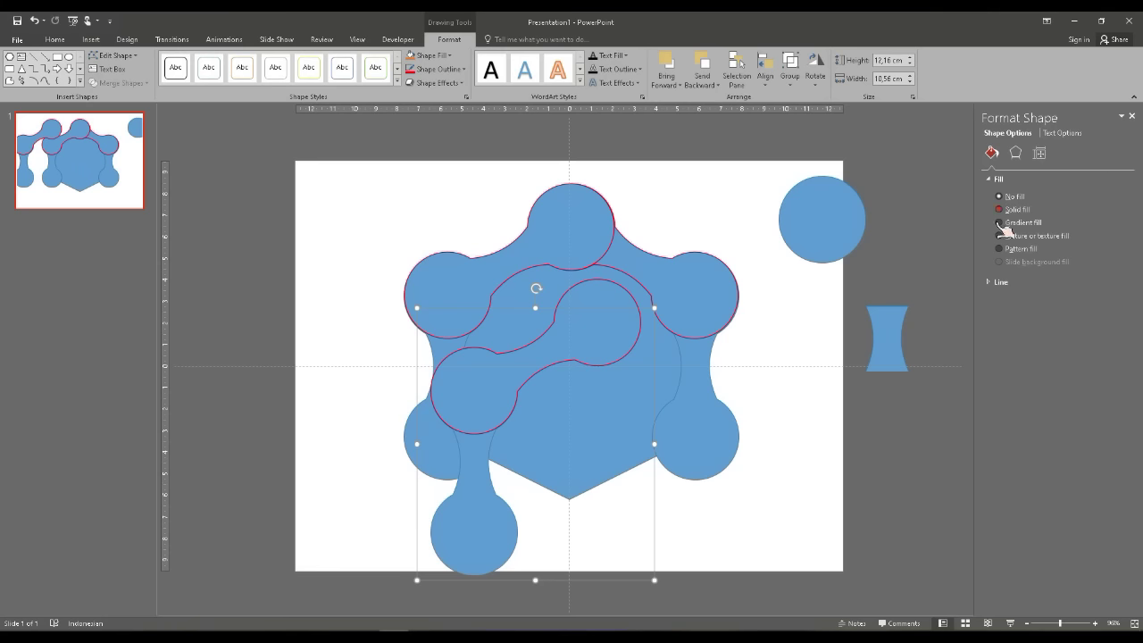
left_click(815, 70)
left_click(877, 157)
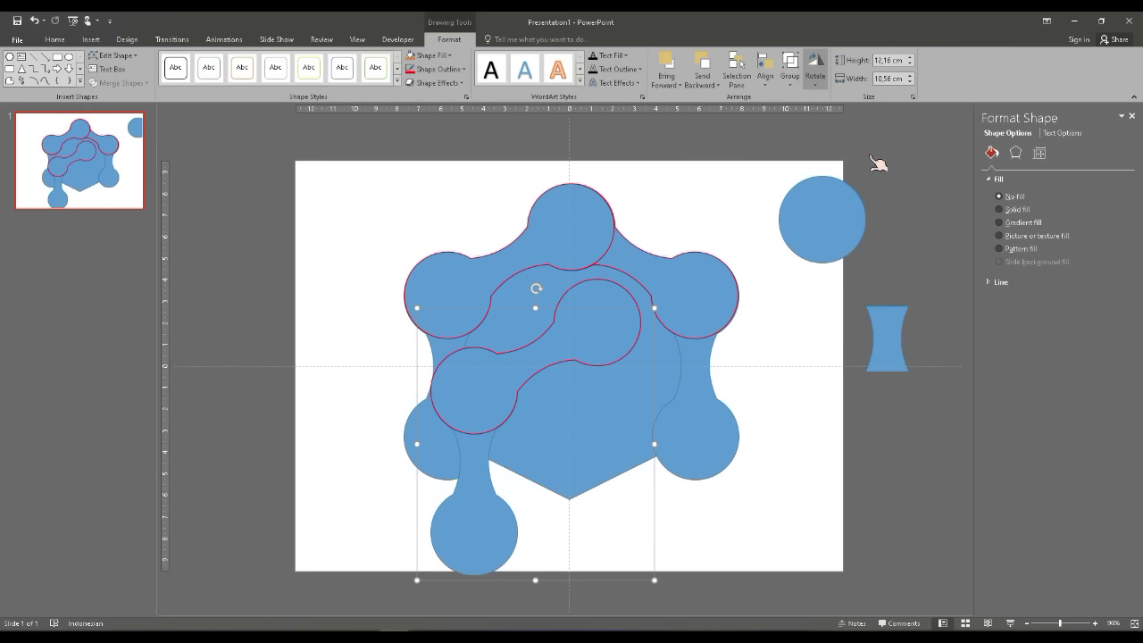
Step the copied group's Rotation down counter-clockwise to -120°
left_click(1118, 229)
left_click(1118, 230)
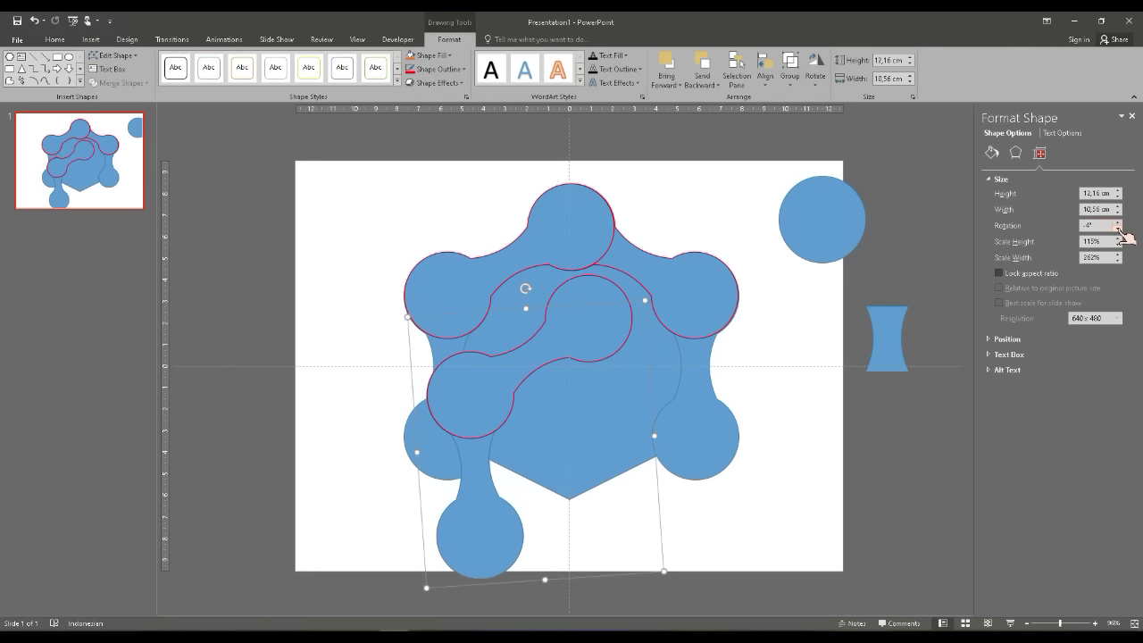
left_click(1118, 229)
left_click(1118, 229)
left_click(1118, 230)
left_click(1118, 229)
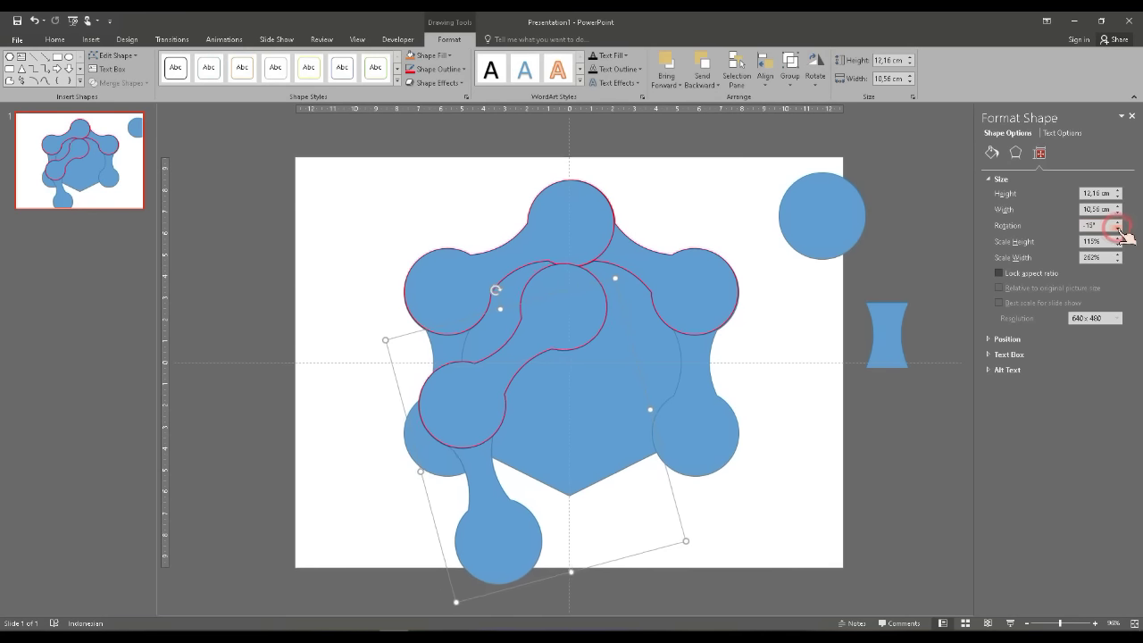
left_click(1118, 229)
left_click(1118, 230)
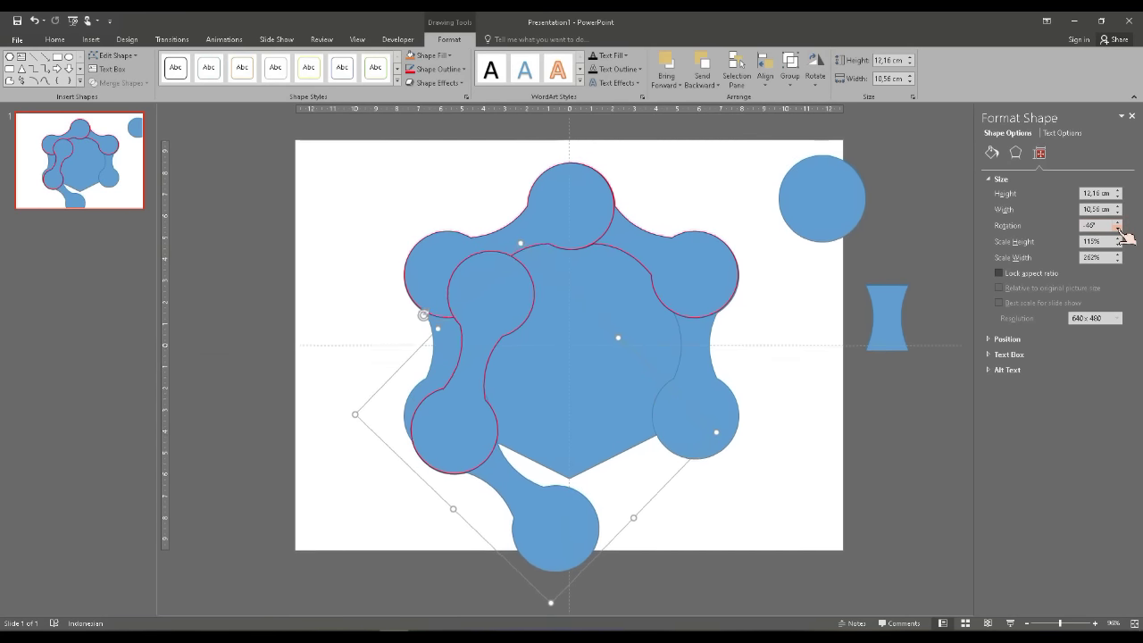
left_click(1118, 229)
left_click(1118, 229)
left_click(1118, 229)
left_click(1118, 230)
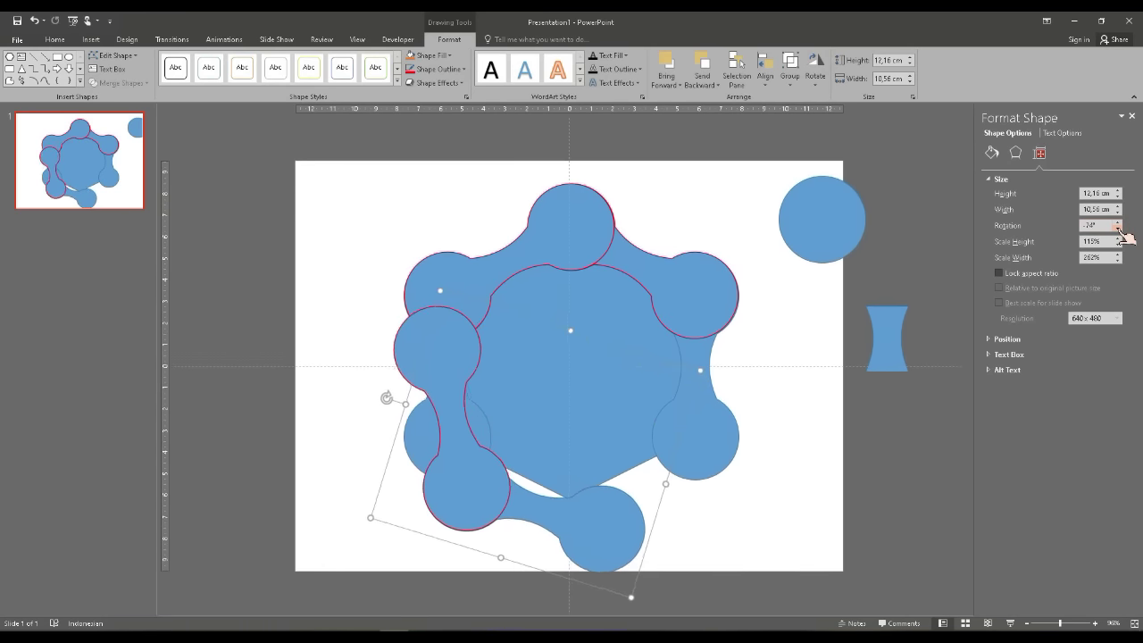
left_click(1118, 229)
left_click(1118, 229)
left_click(1118, 230)
left_click(1118, 230)
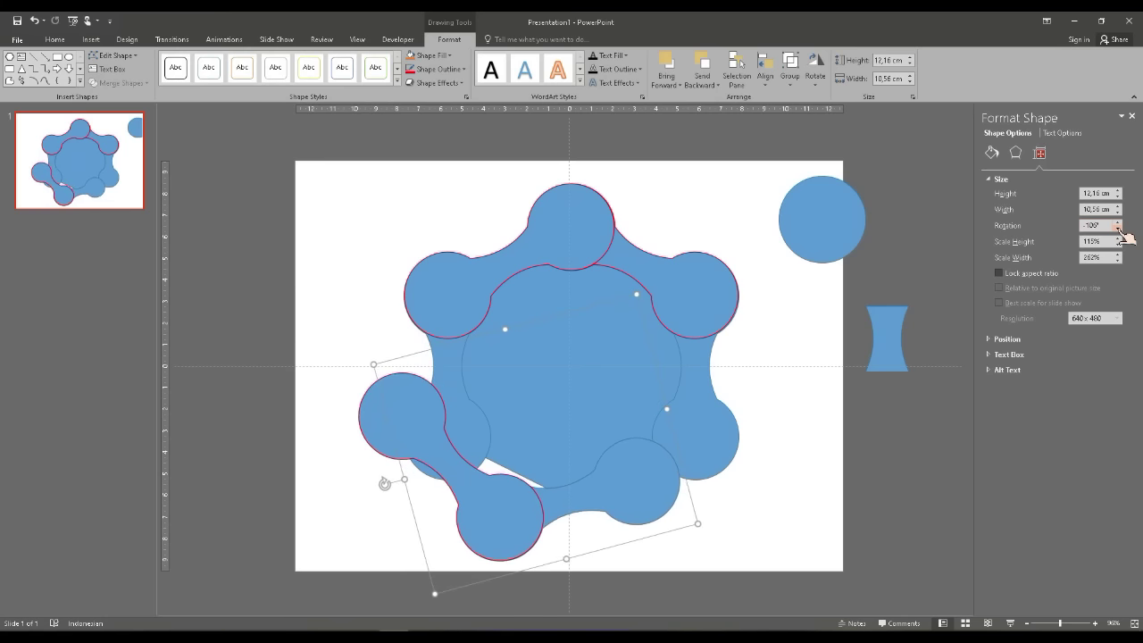
left_click(1118, 230)
left_click(1118, 230)
left_click(1118, 230)
left_click(1118, 229)
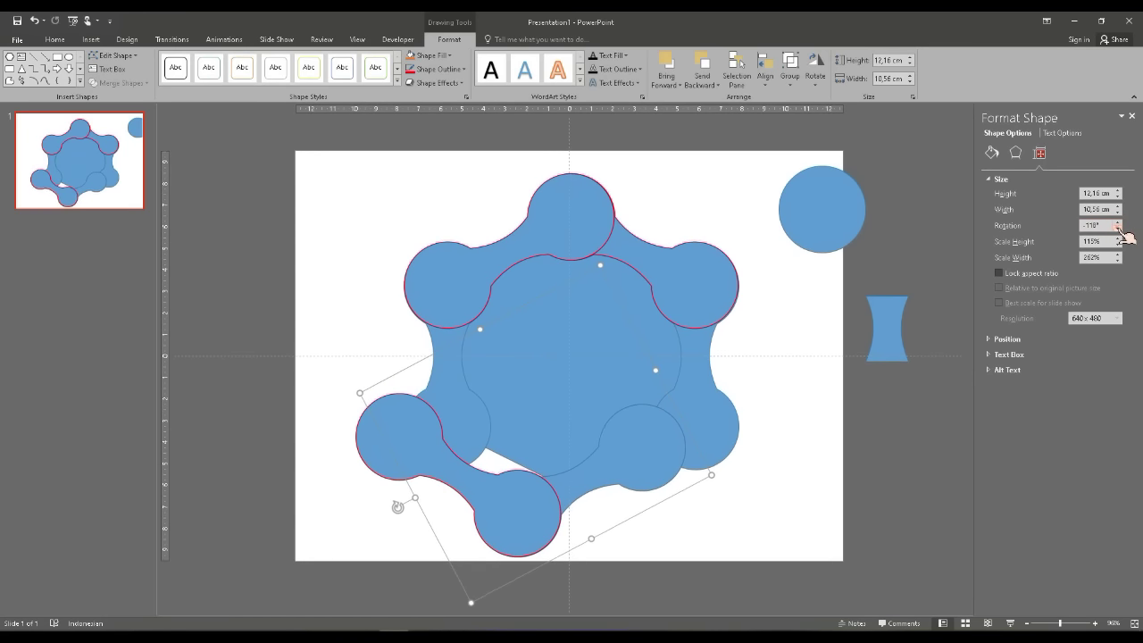
left_click(1118, 230)
Move the rotated group onto the ring's lower nodes and nudge it into alignment
left_click_drag(668, 436, 717, 433)
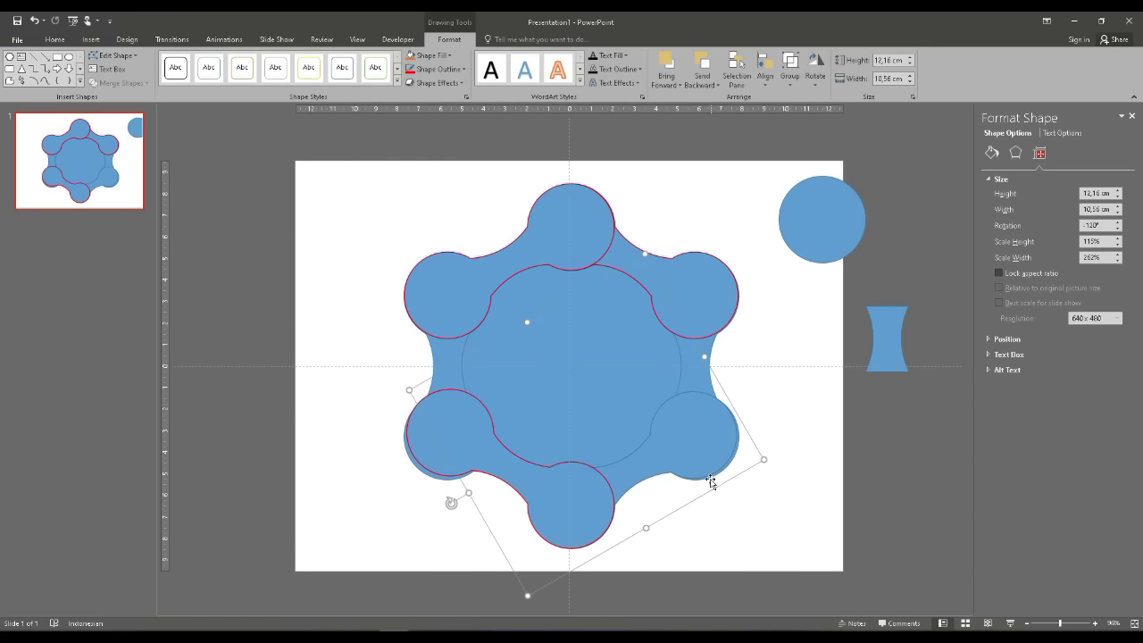
key("Down")
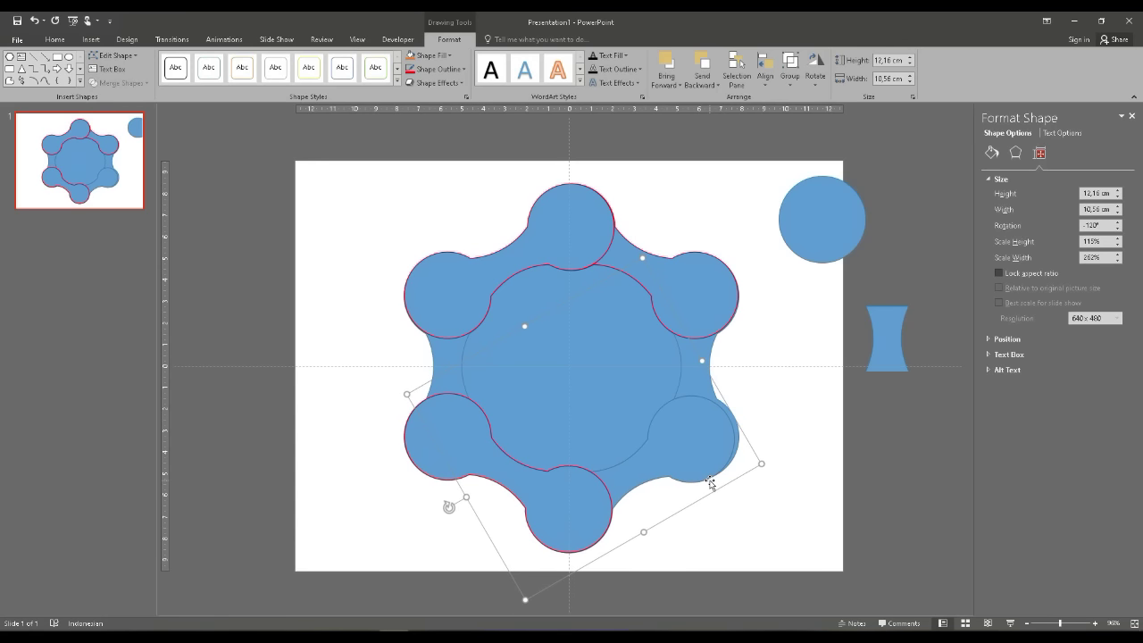
key("Down")
key("Left")
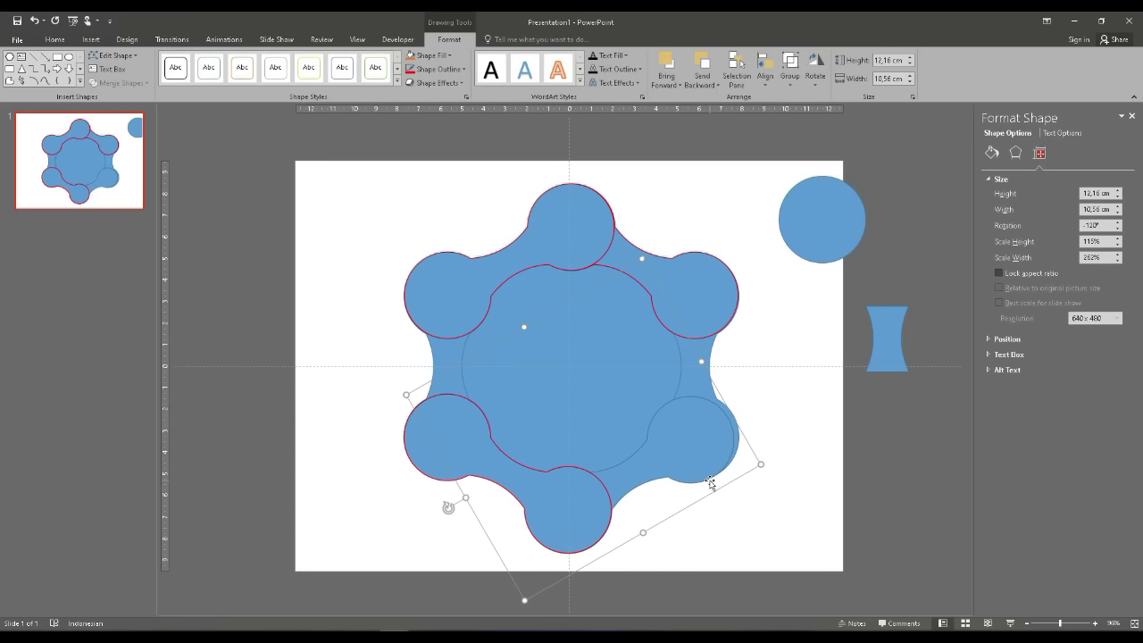
key("Right")
key("Right")
key("Right")
key("Right")
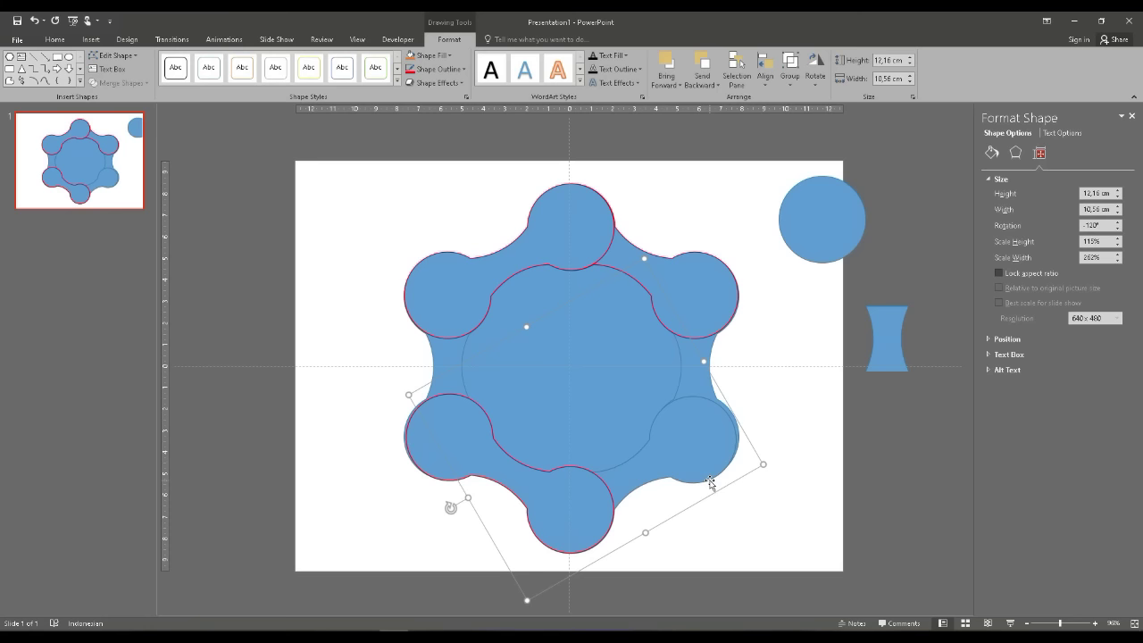
key("Right")
key("Right")
key("Right")
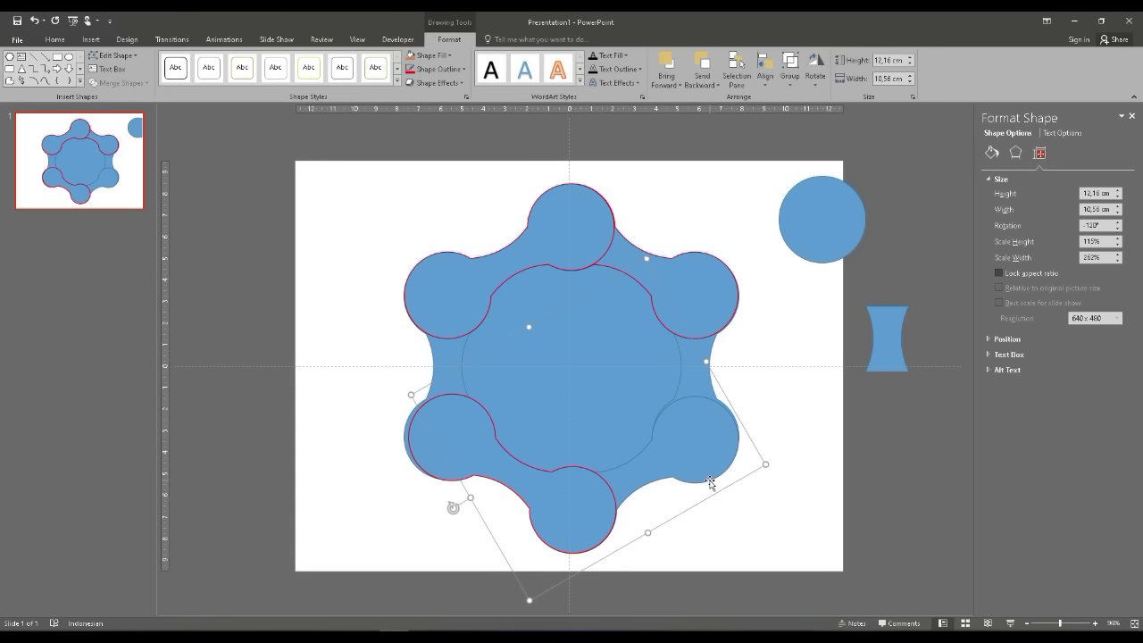
key("Down")
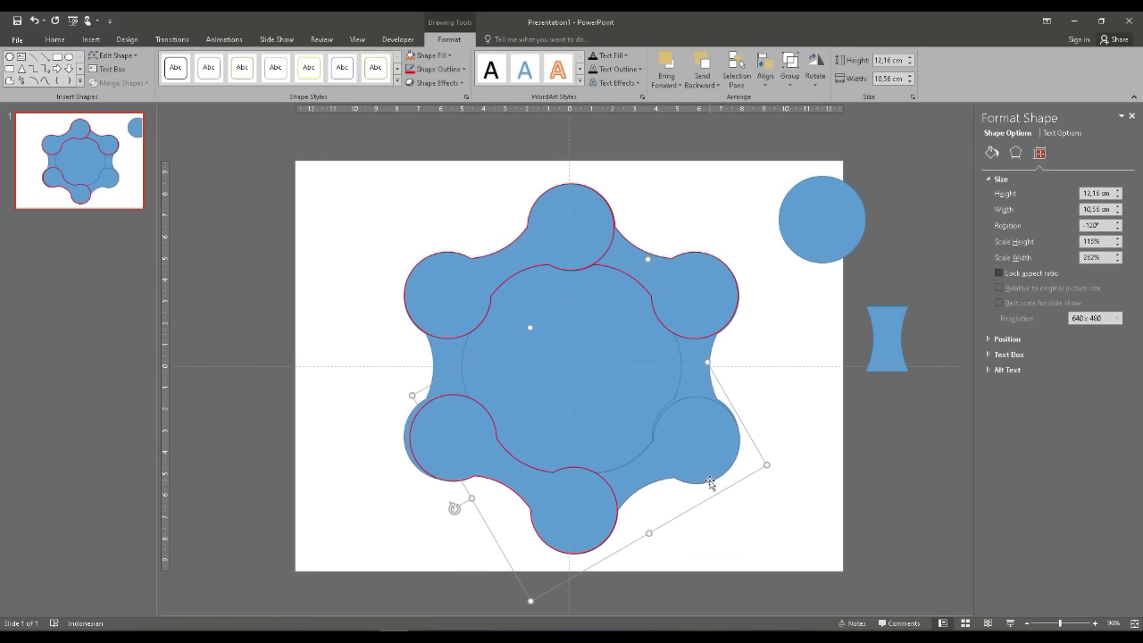
key("Up")
key("Up")
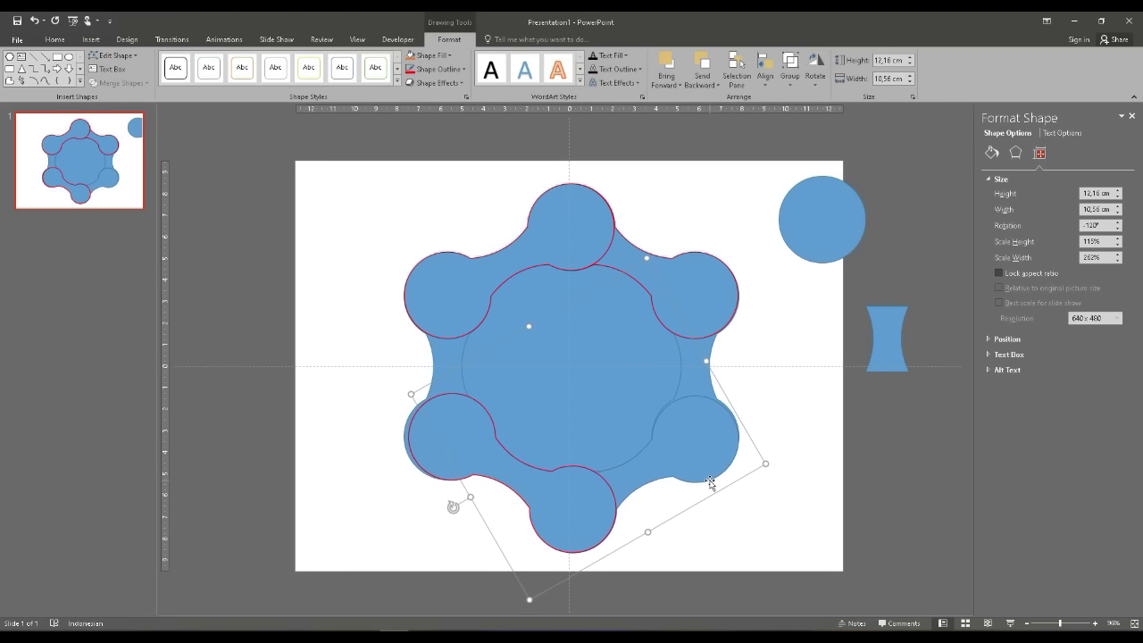
key("Up")
key("Up")
key("Up")
key("Right")
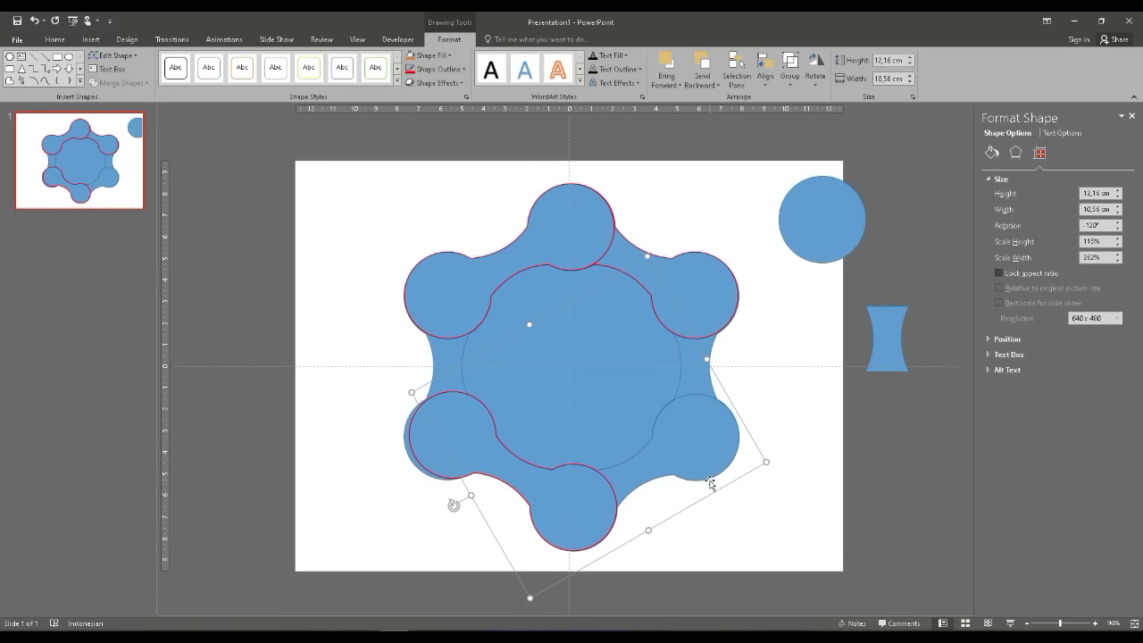
Try adjusting the inner spoke's rotation, then reselect the whole rotated group's rotation settings
left_click(459, 456)
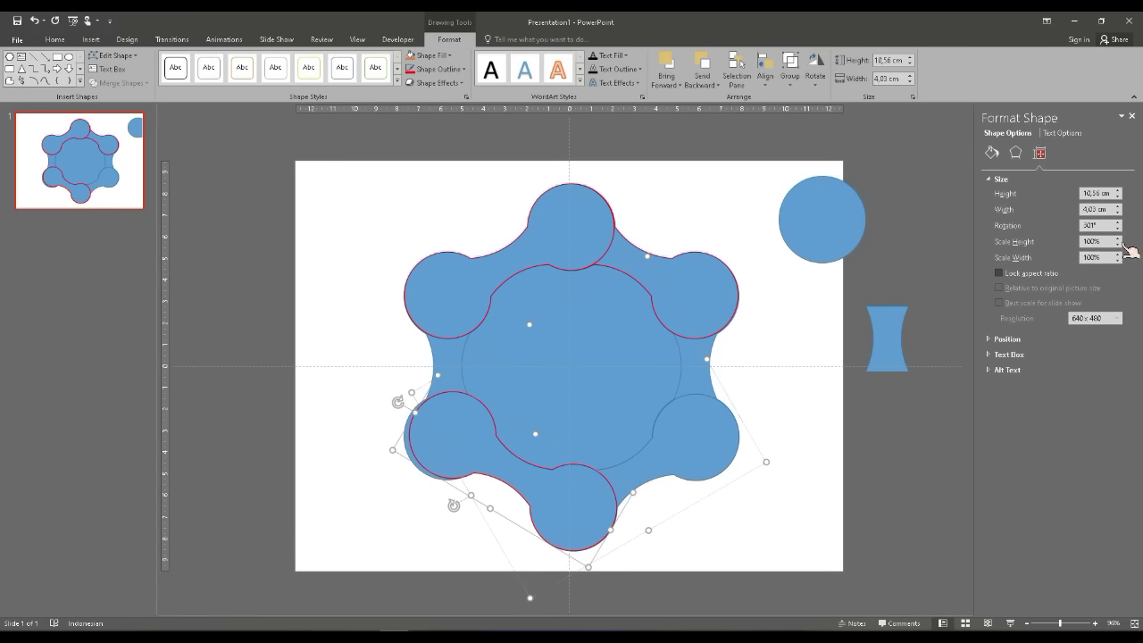
left_click(1117, 221)
left_click(1117, 229)
left_click(786, 423)
left_click(726, 454)
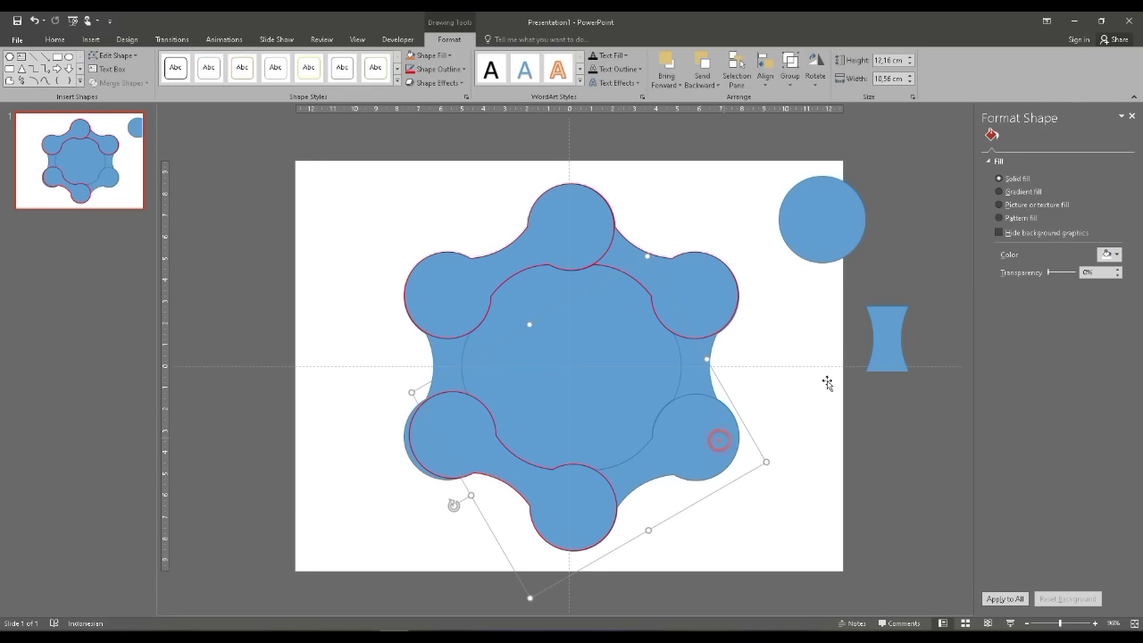
left_click(815, 72)
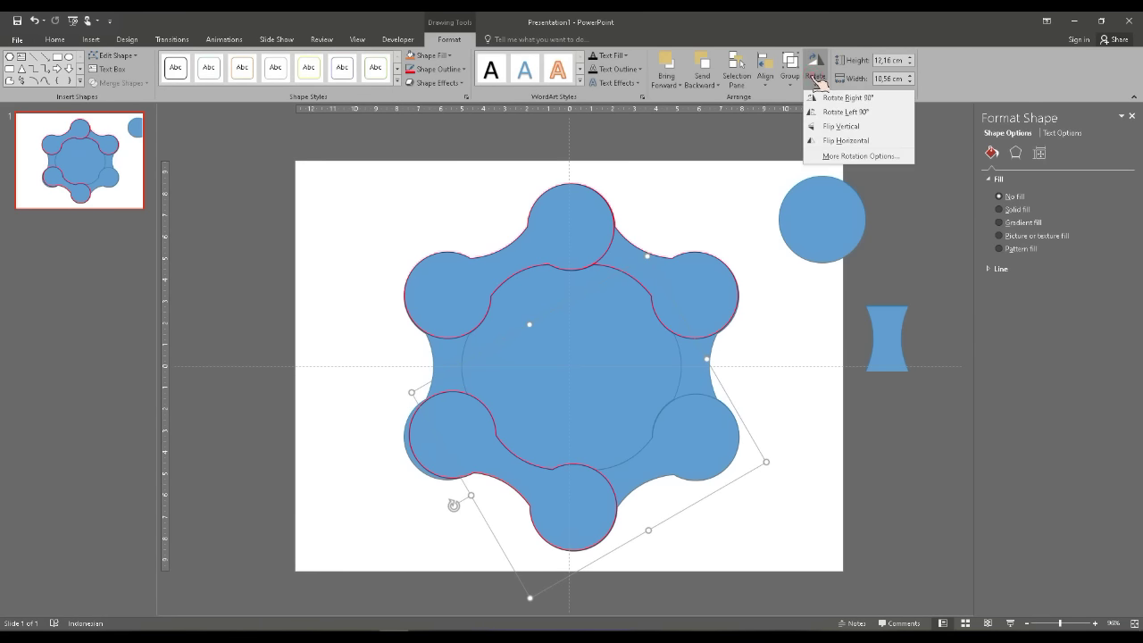
left_click(858, 155)
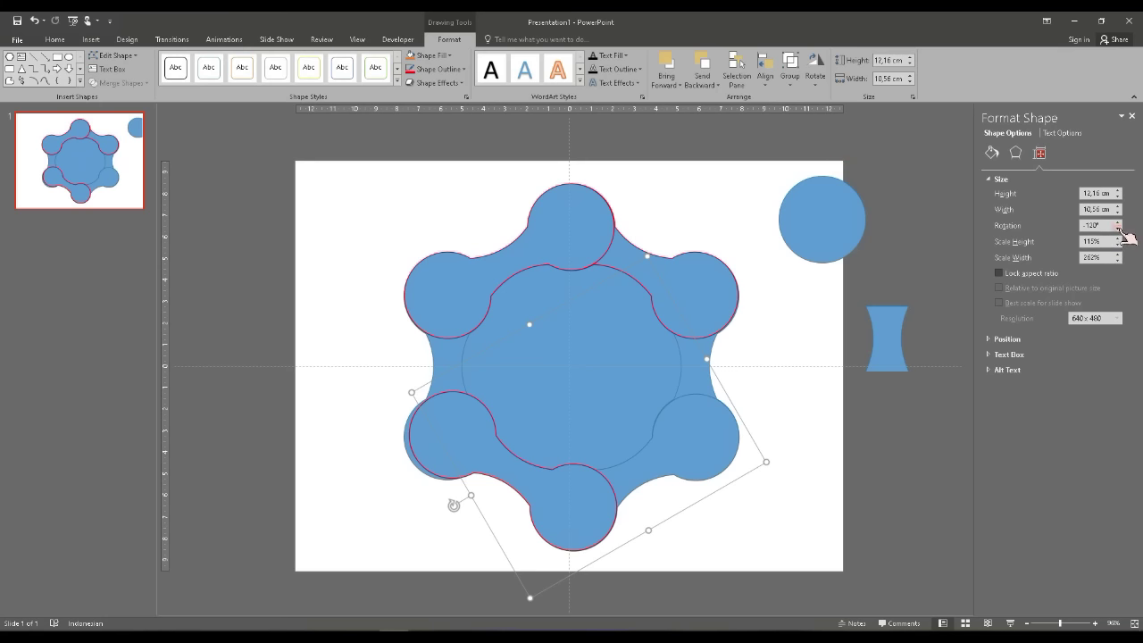
Test extra rotation on the group, return it to -120°, and nudge it into place
left_click(1118, 228)
left_click(1118, 229)
left_click(1118, 229)
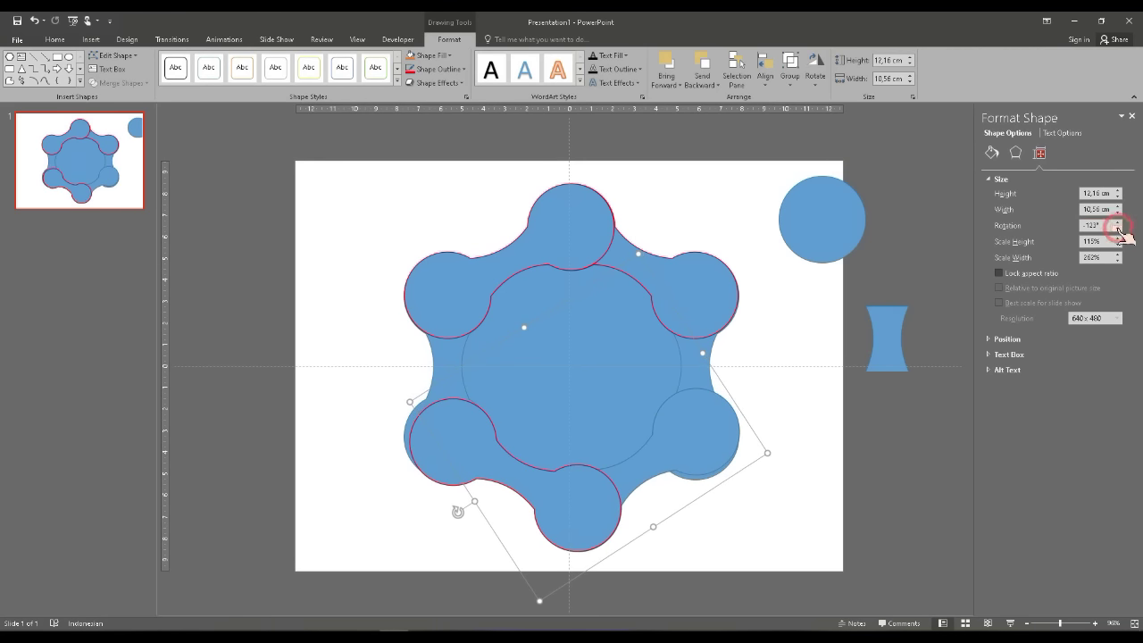
key("Left")
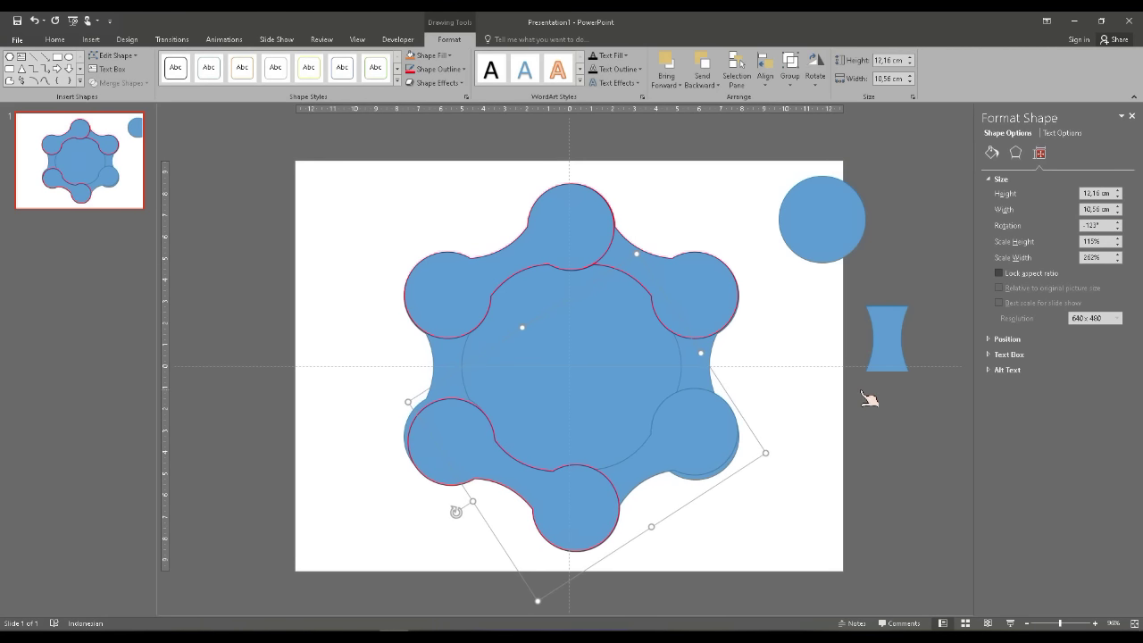
key("Up")
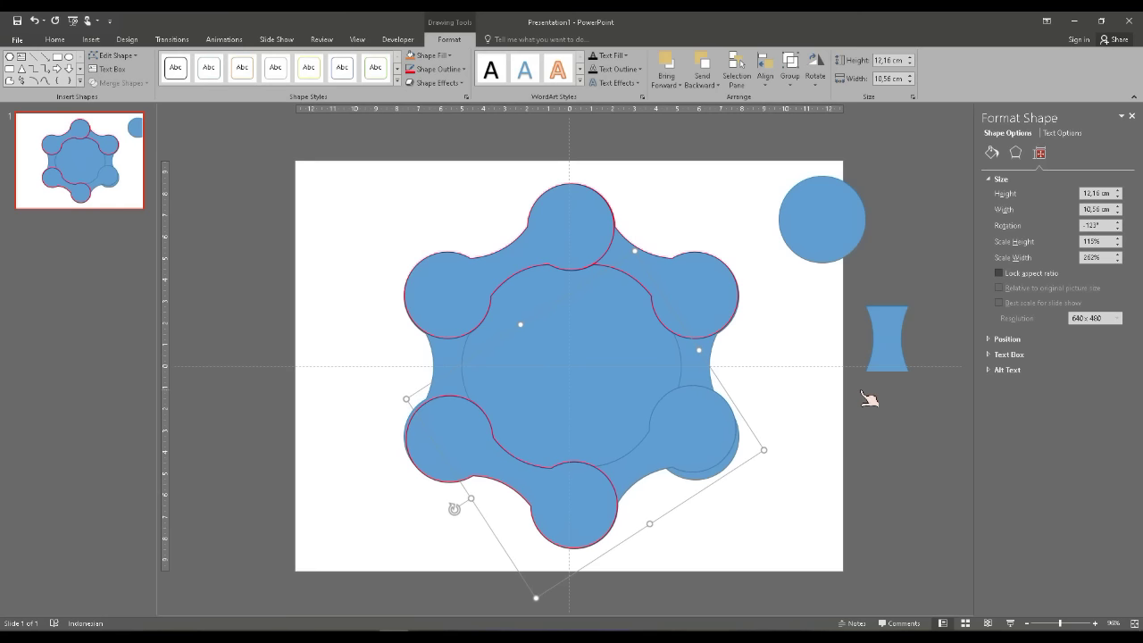
key("Left")
key("Up")
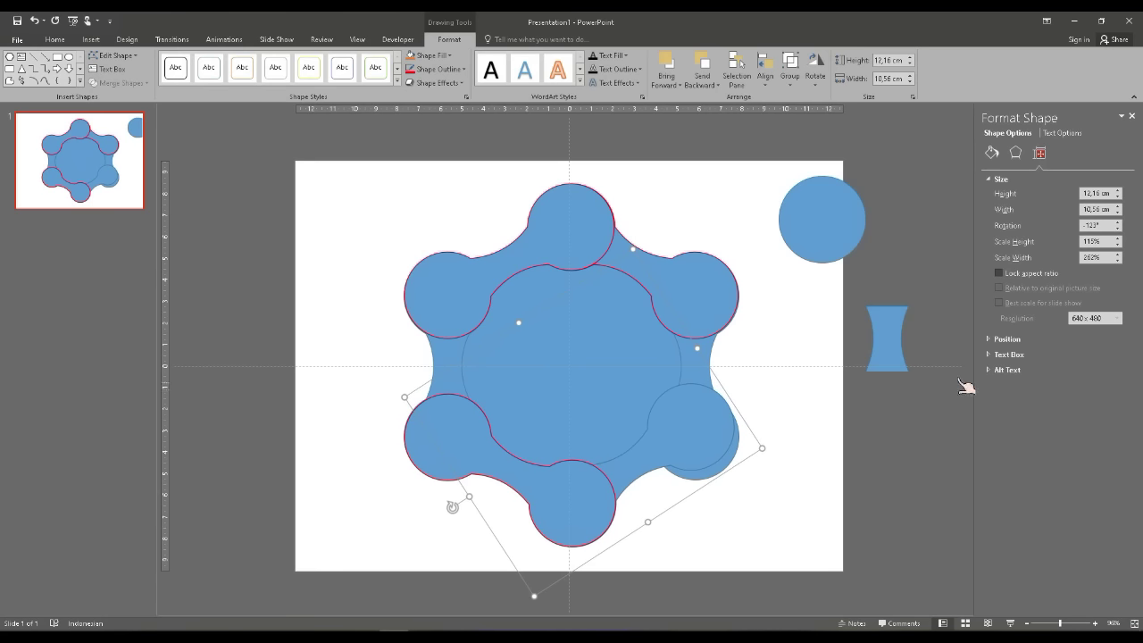
left_click(1117, 222)
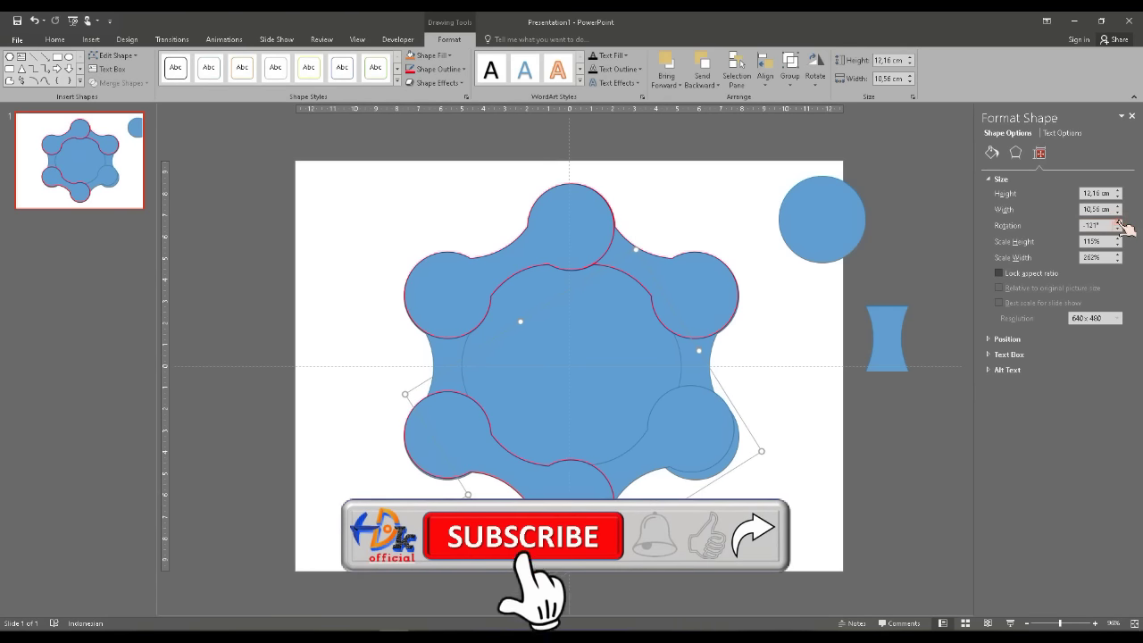
left_click(1117, 221)
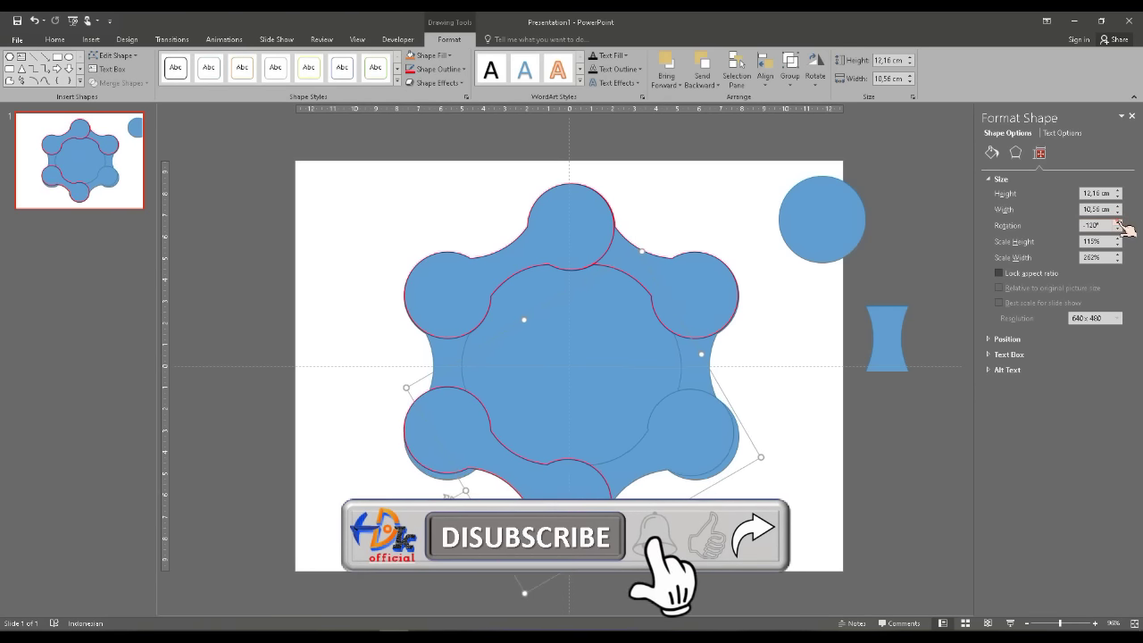
key("Down")
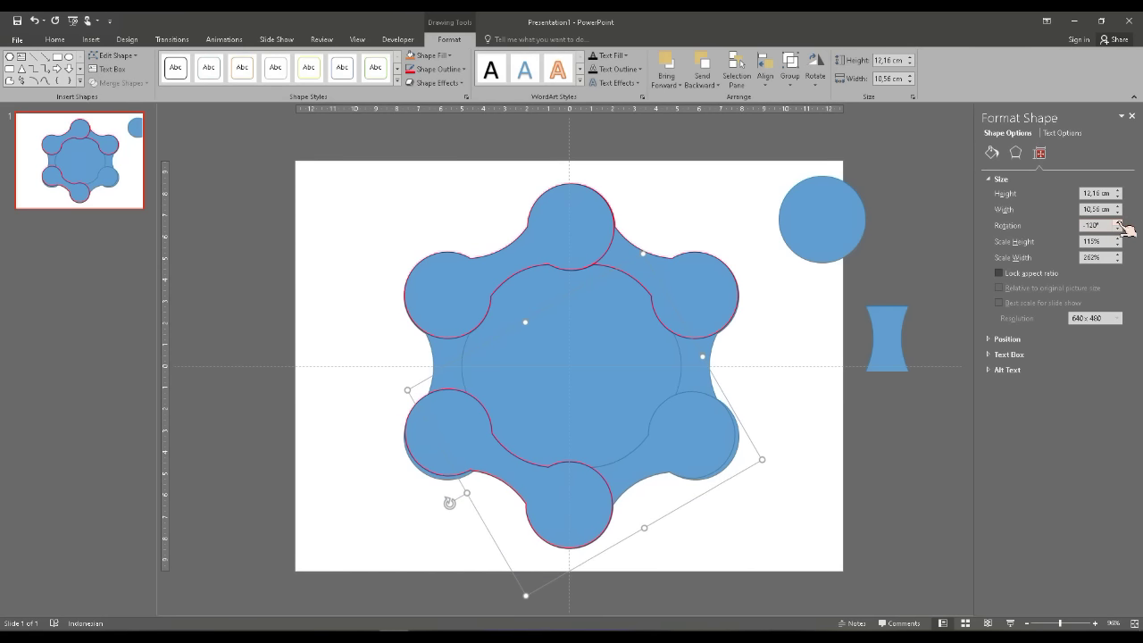
key("Right")
key("Right")
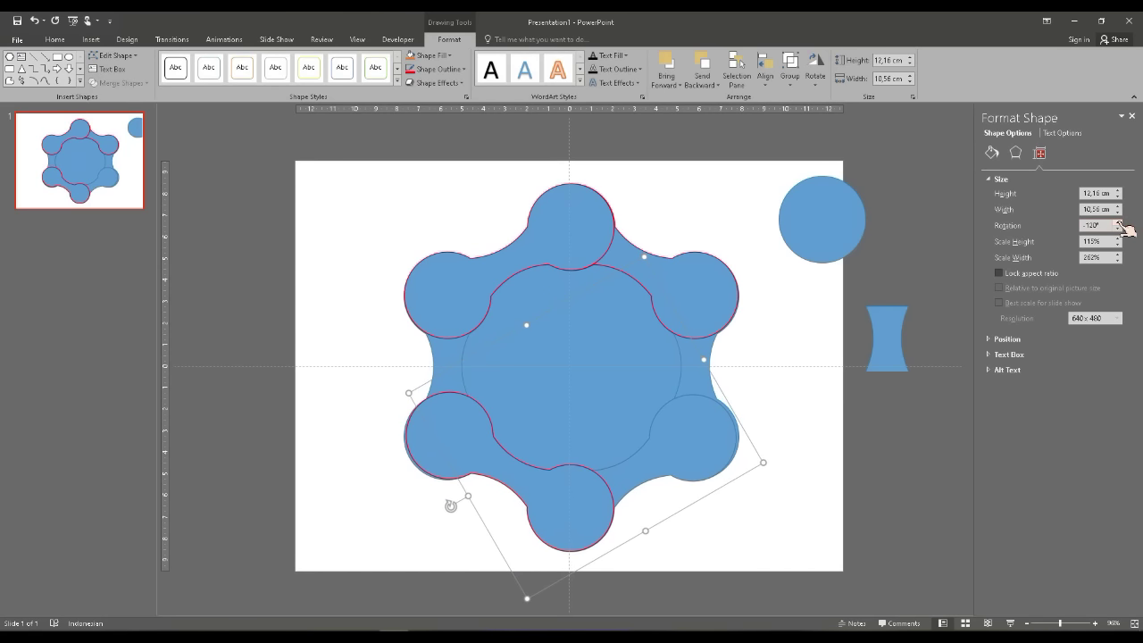
key("Right")
key("Right")
key("Right")
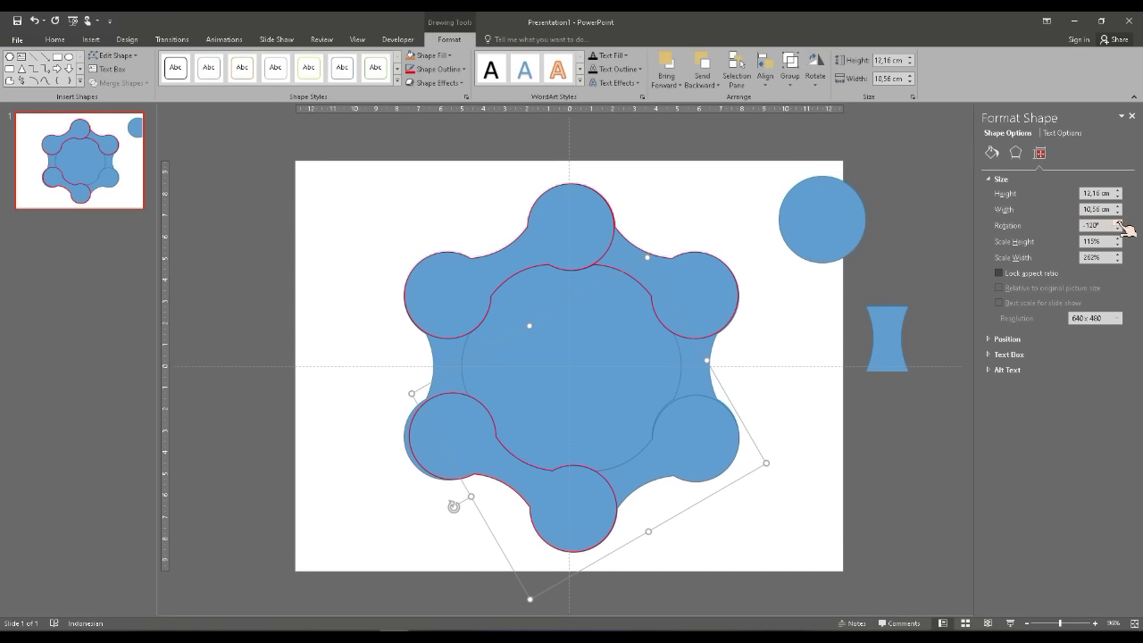
key("Up")
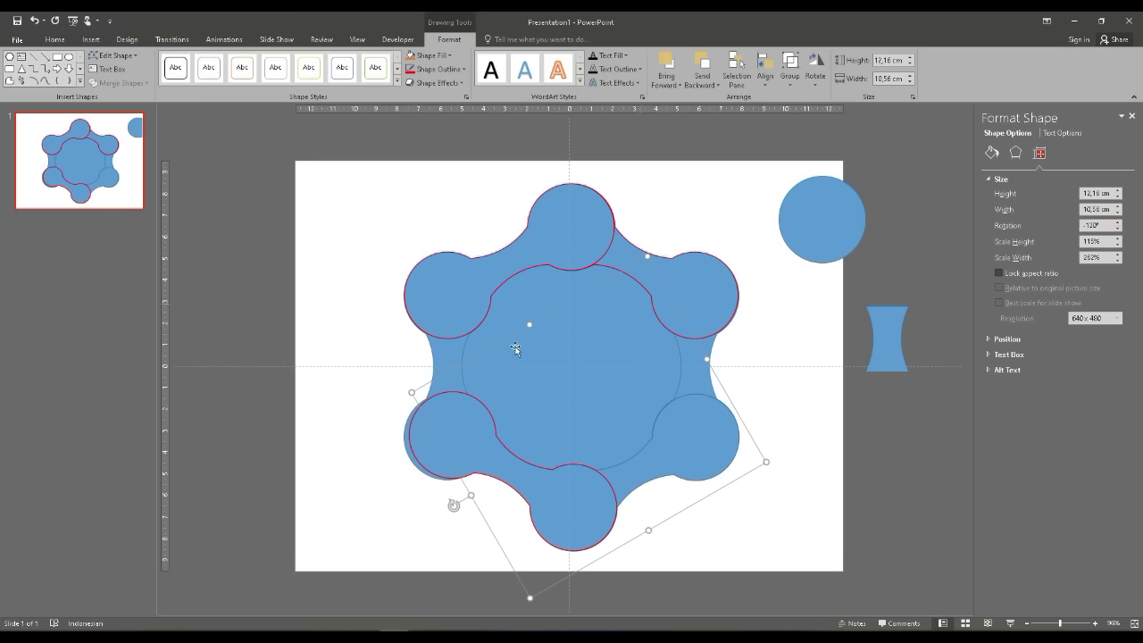
Nudge the upright node group right and tilt the lower connector piece to -121°
left_click(409, 455)
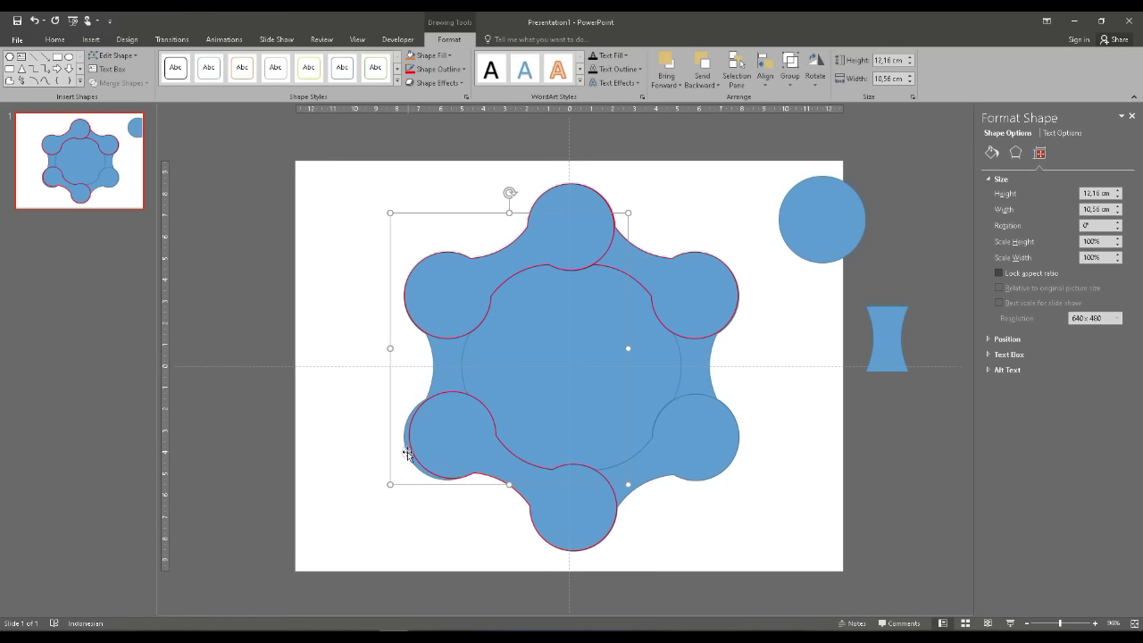
key("Right")
key("Right")
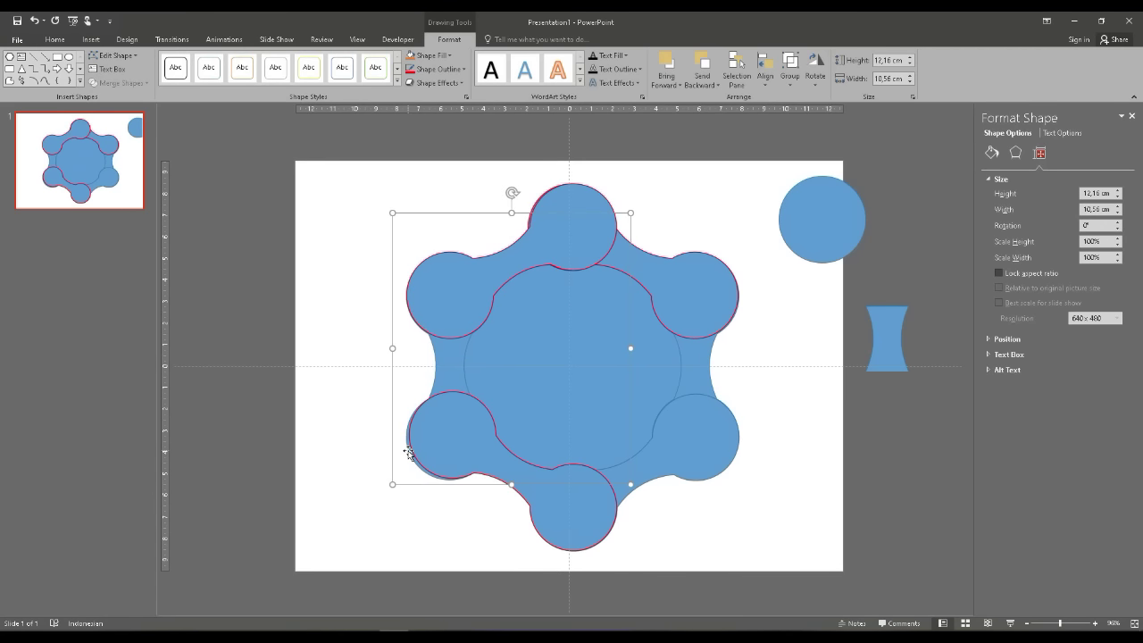
key("Right")
key("Right")
key("Right")
key("Right")
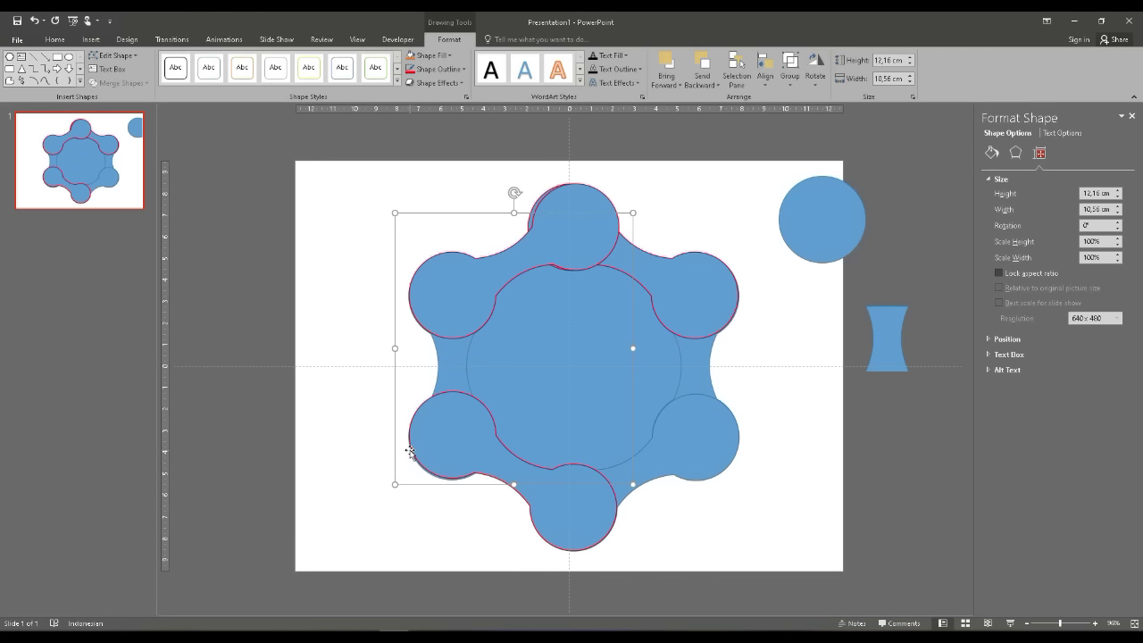
left_click(572, 502)
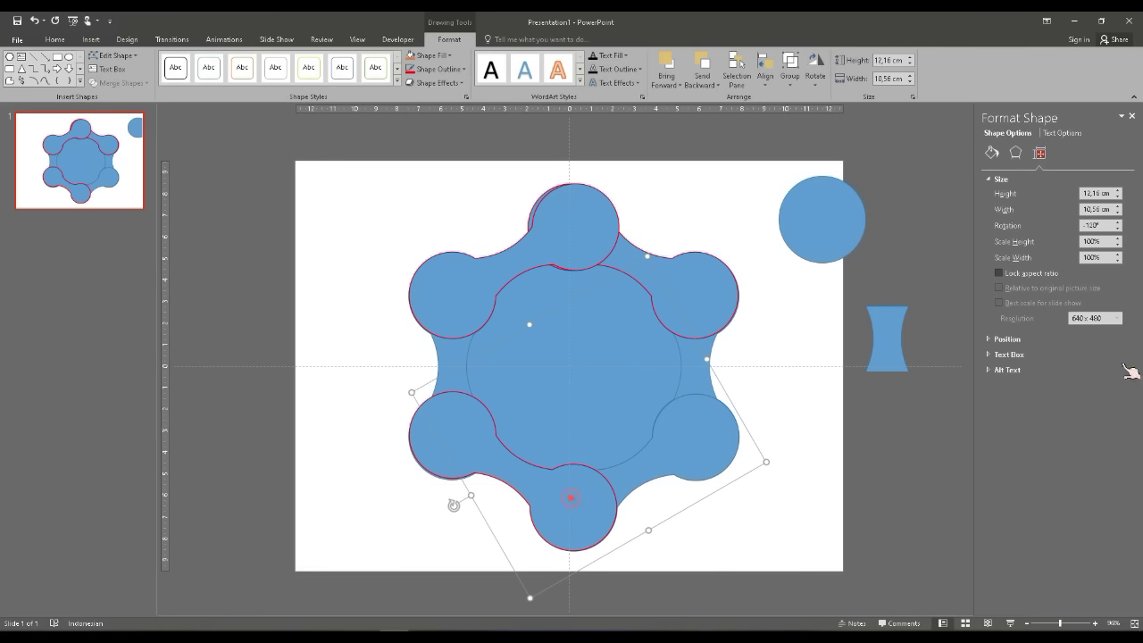
left_click(1117, 228)
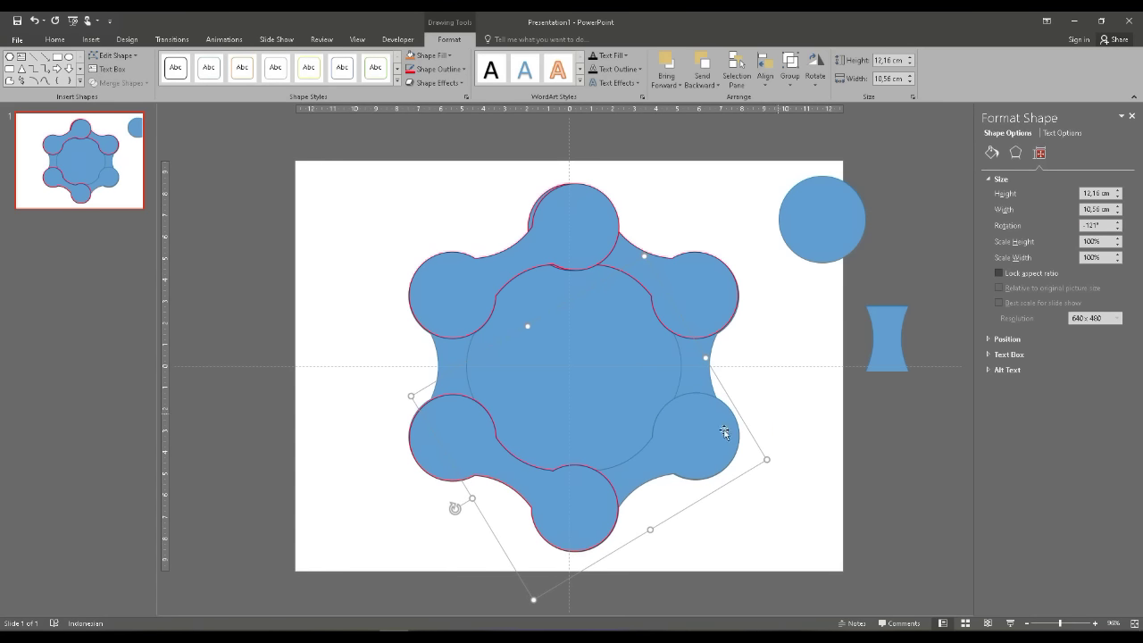
key("ctrl+Left")
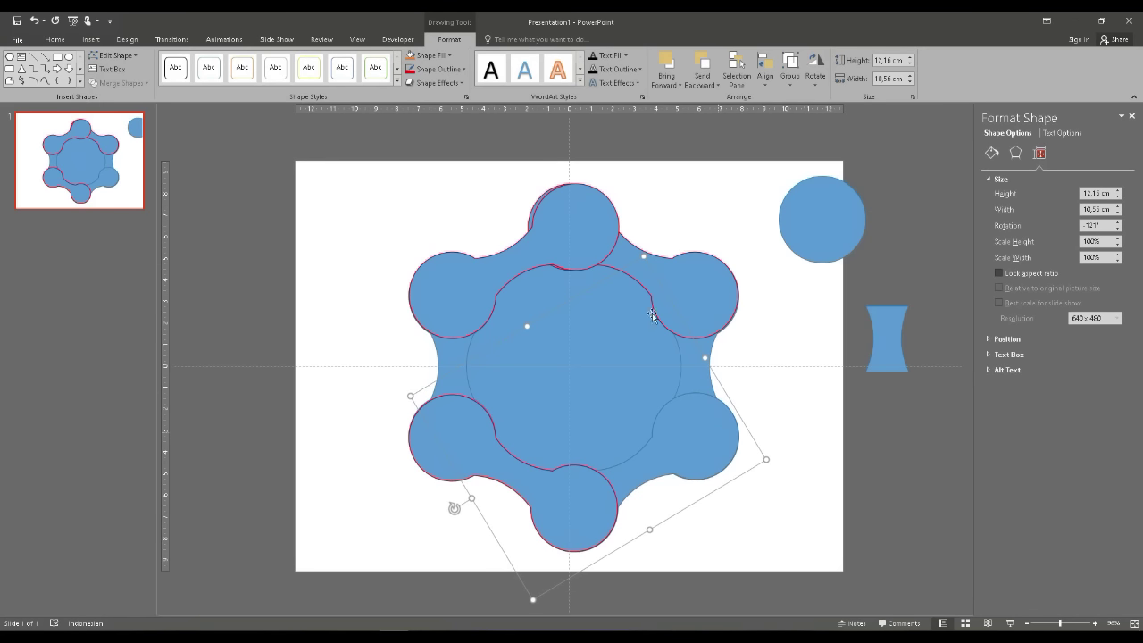
left_click(591, 232)
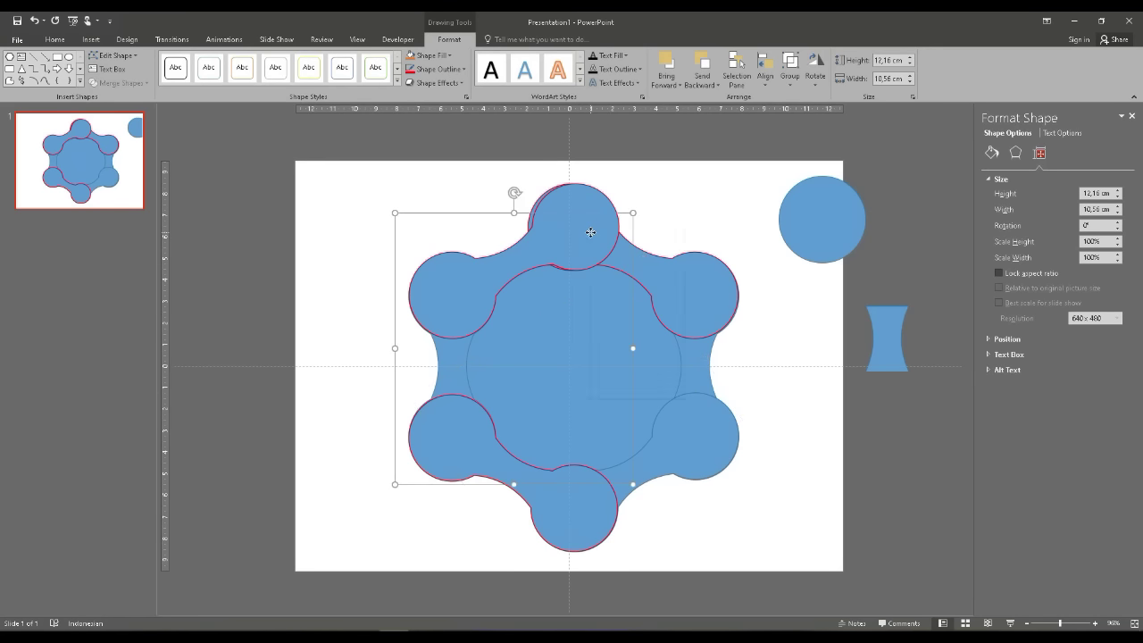
Ungroup the top and lower-right groups and bring the upper-right piece to front
right_click(590, 232)
mouse_move(623, 301)
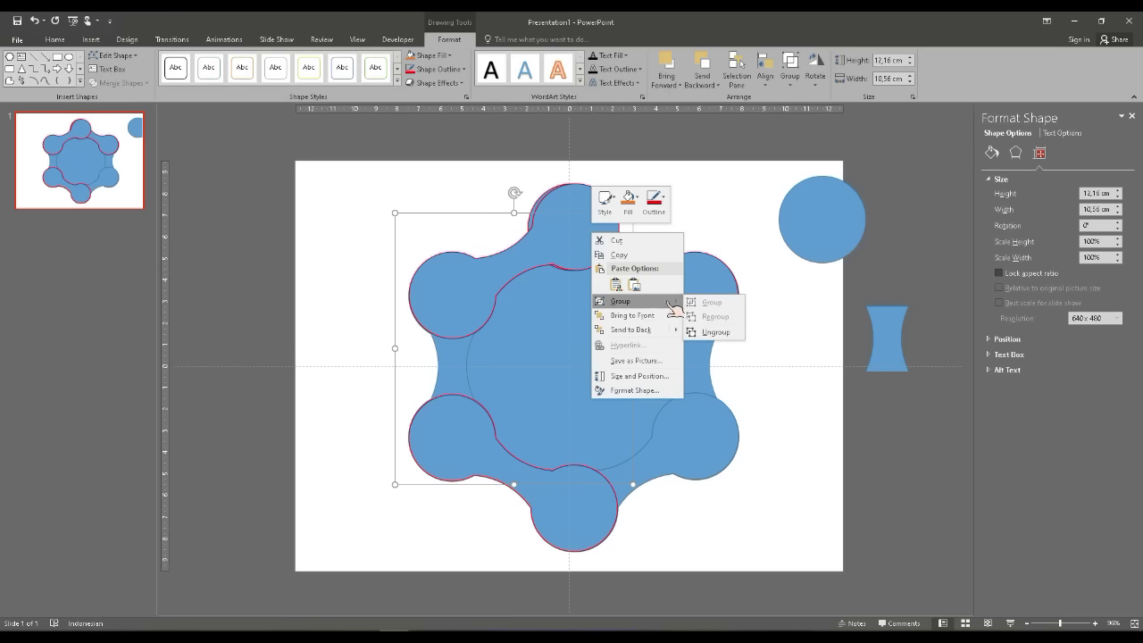
left_click(715, 331)
left_click(753, 217)
left_click(577, 237)
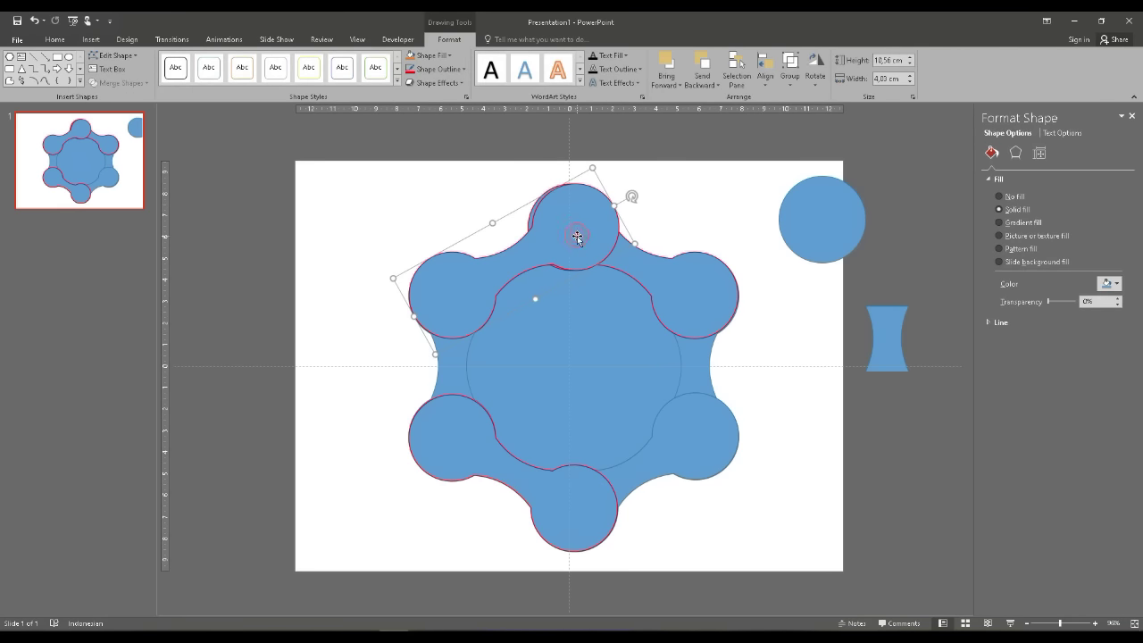
key("Escape")
left_click(668, 430)
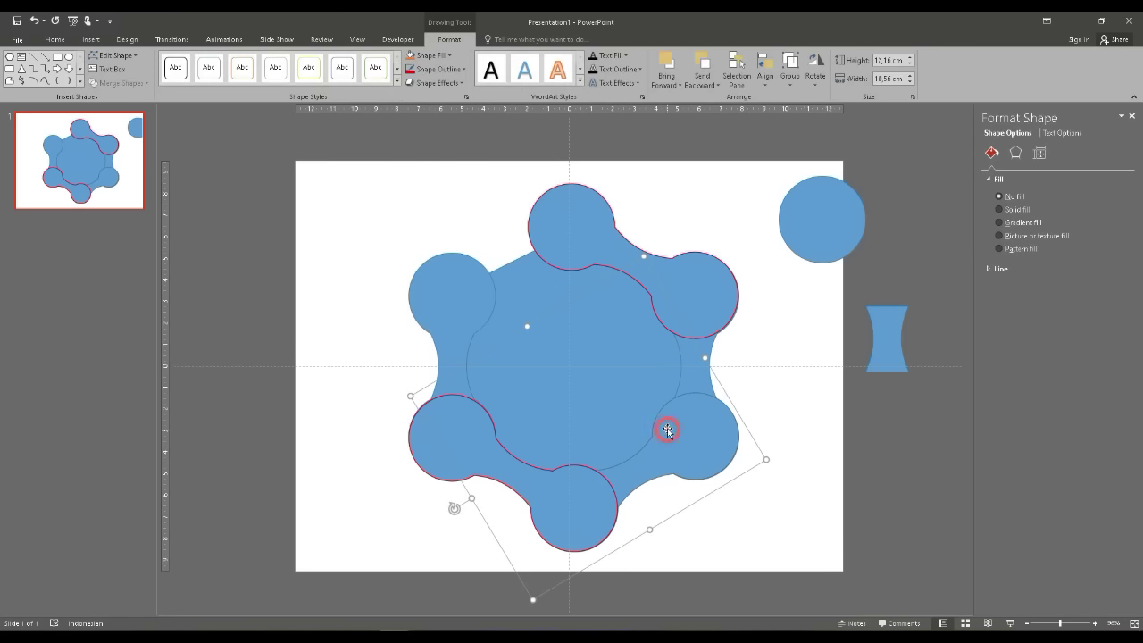
right_click(668, 431)
left_click(724, 497)
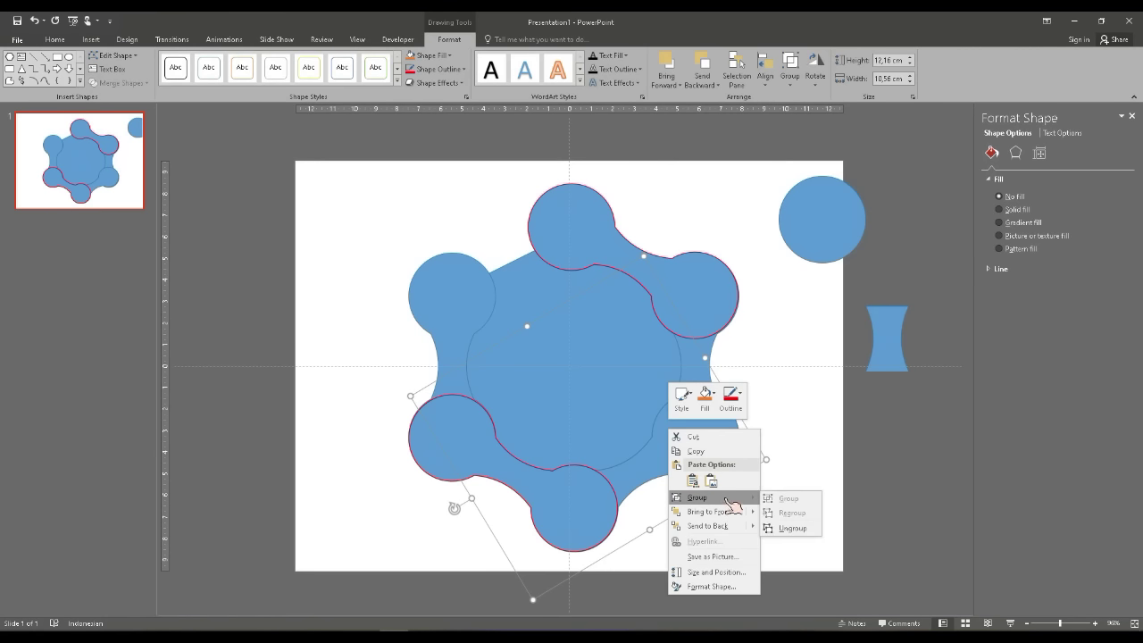
left_click(790, 528)
left_click(804, 429)
left_click(719, 327)
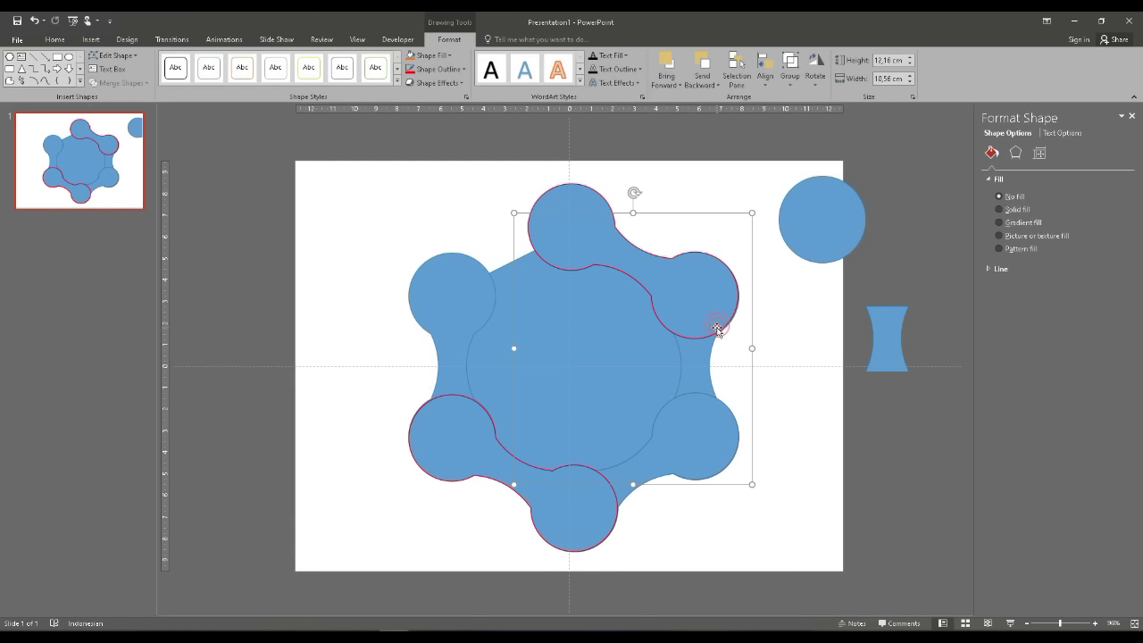
right_click(719, 328)
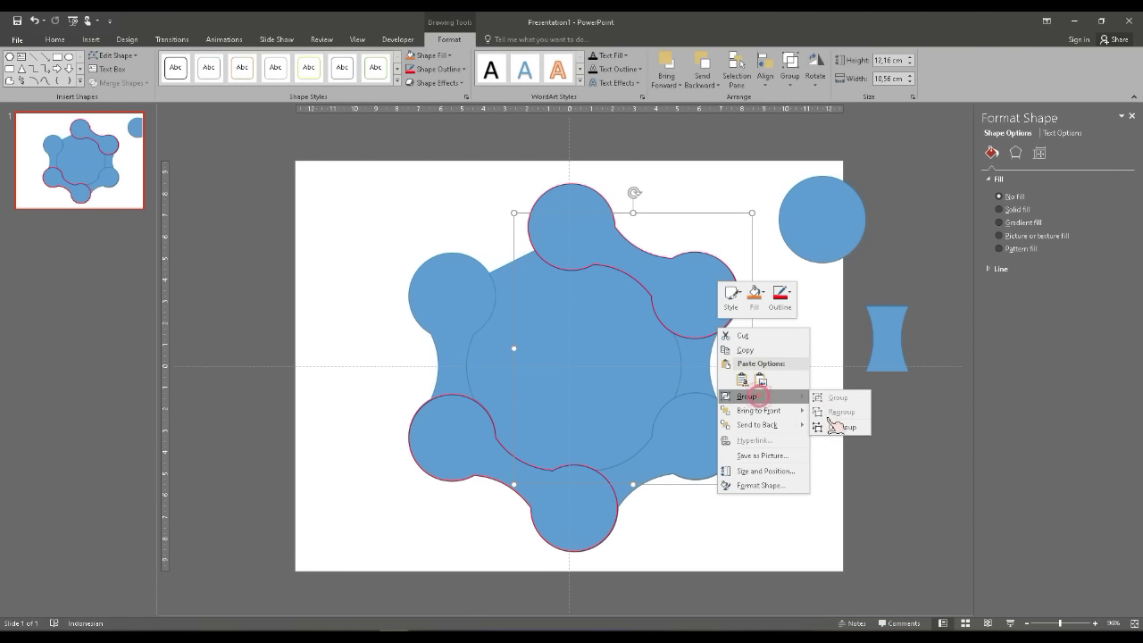
left_click(831, 425)
Realign the top circle and reposition the spoke between the top and top-right circles
left_click(819, 416)
left_click_drag(699, 434, 705, 443)
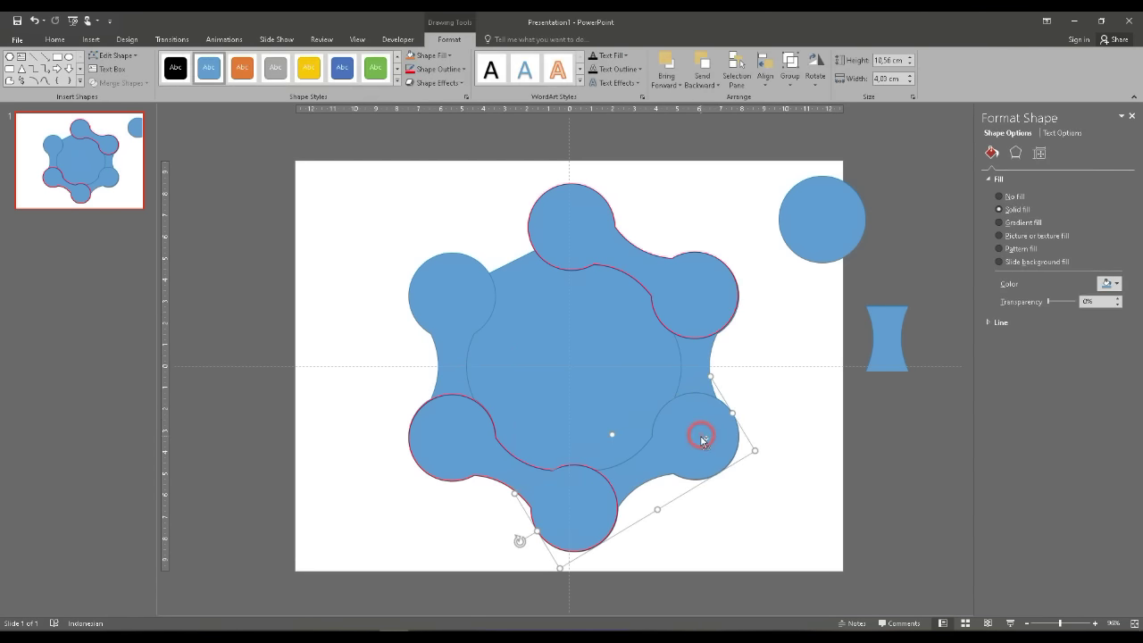
key("ctrl+z")
key("ctrl+z")
key("ctrl+z")
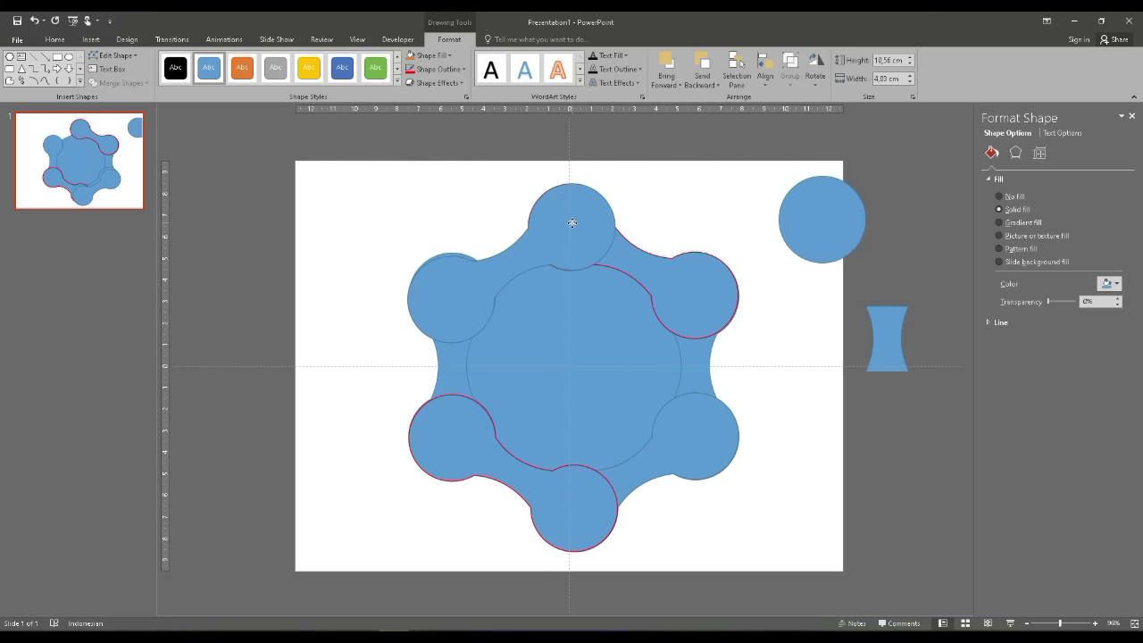
key("ctrl+z")
left_click_drag(571, 222, 572, 223)
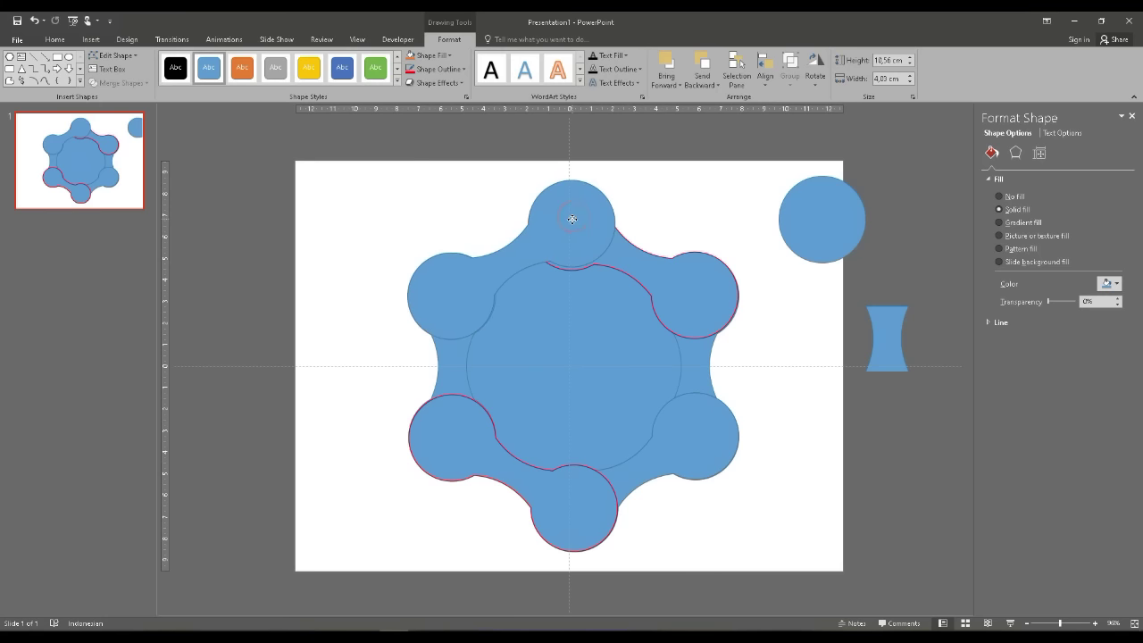
key("ctrl+Right")
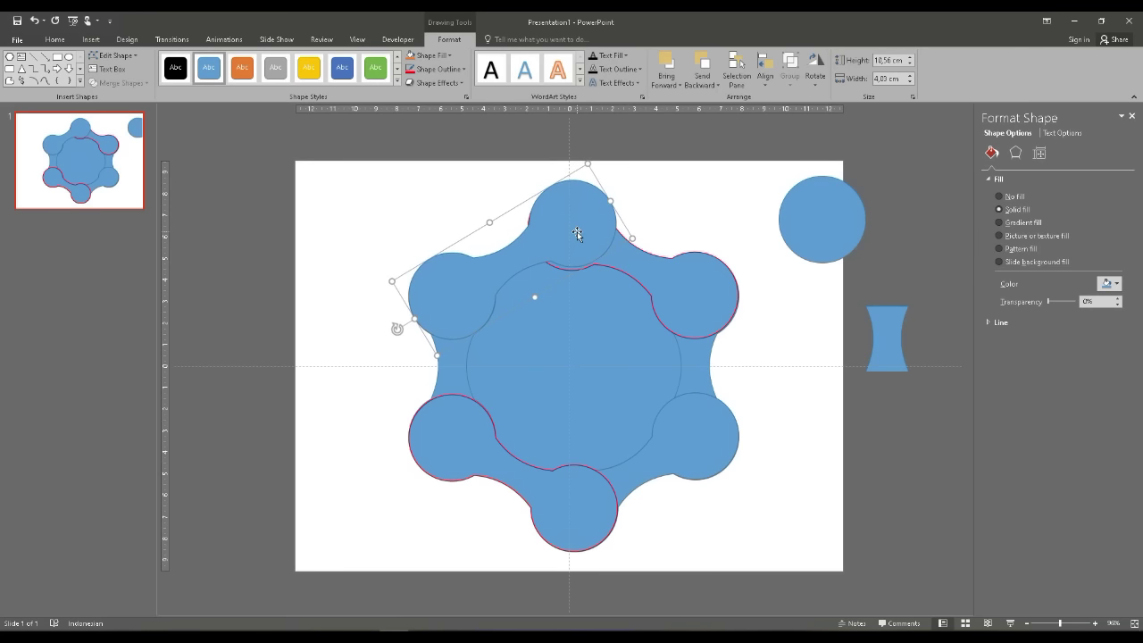
left_click(687, 313)
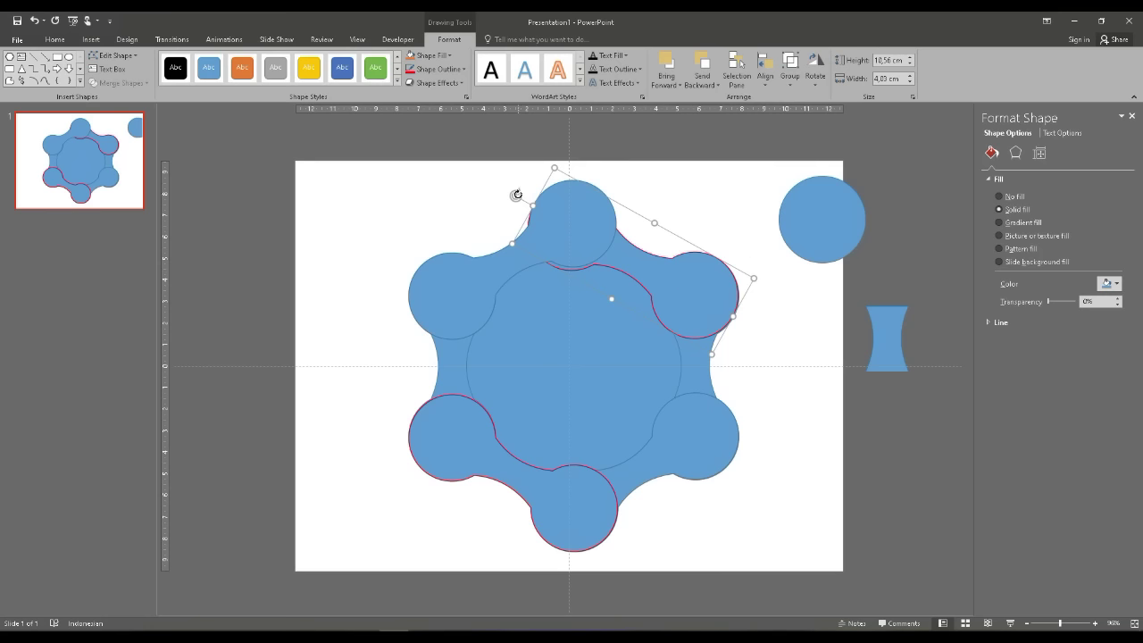
key("Delete")
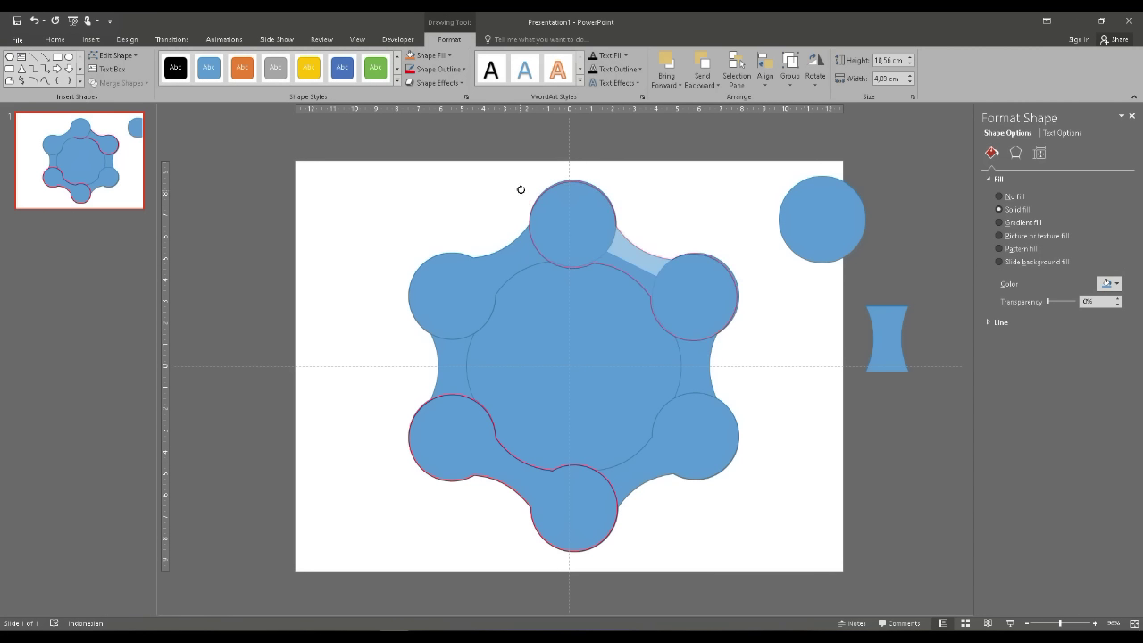
left_click_drag(520, 189, 518, 192)
key("ctrl+Up")
key("ctrl+Right")
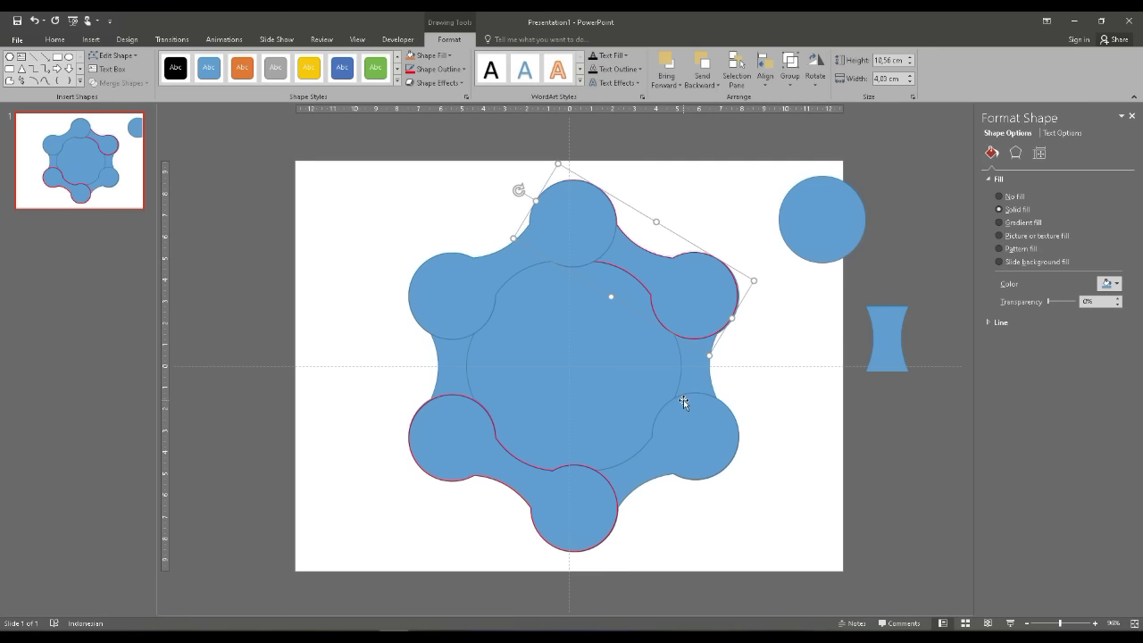
key("ctrl+Right")
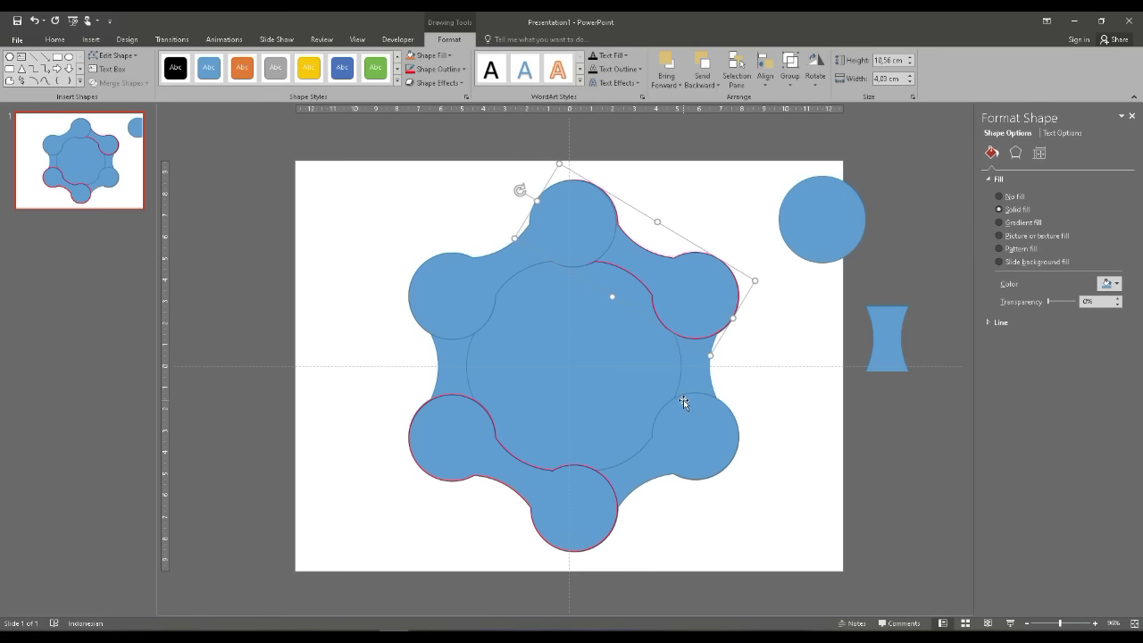
key("ctrl+Left")
key("ctrl+Left")
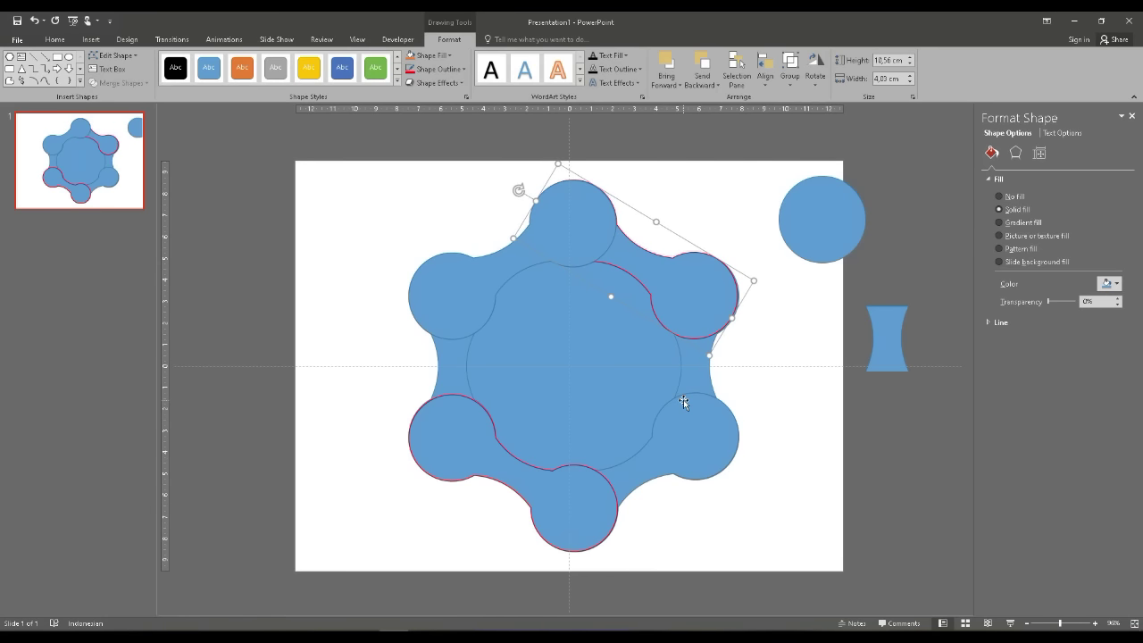
Nudge the lower-left spoke right, then drag the central hexagon off and delete it
left_click(693, 386)
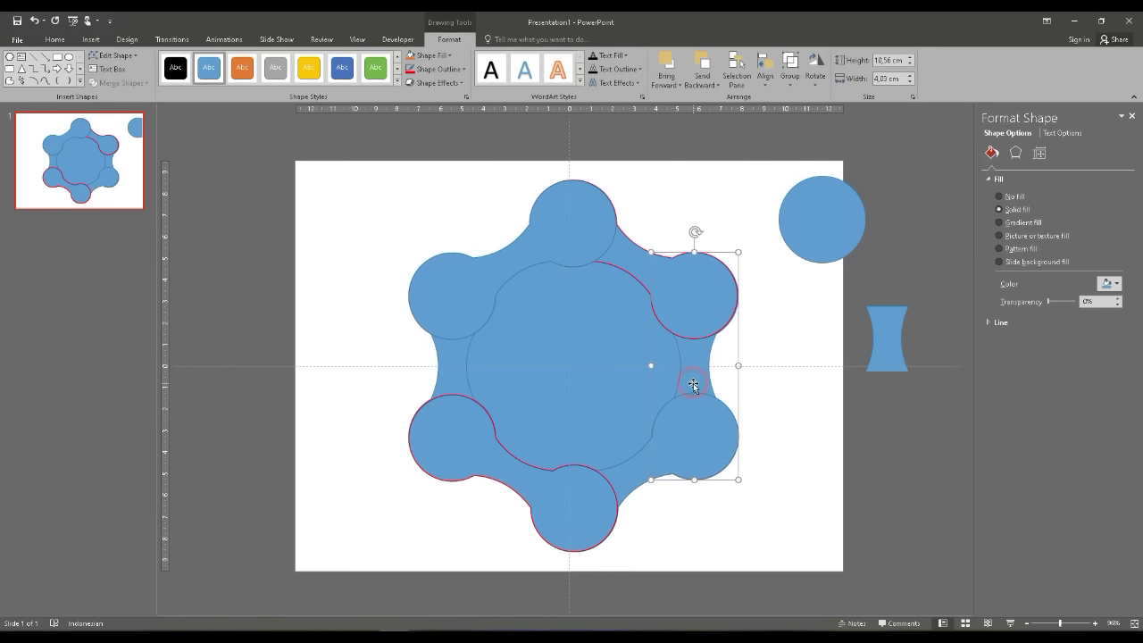
left_click(690, 436)
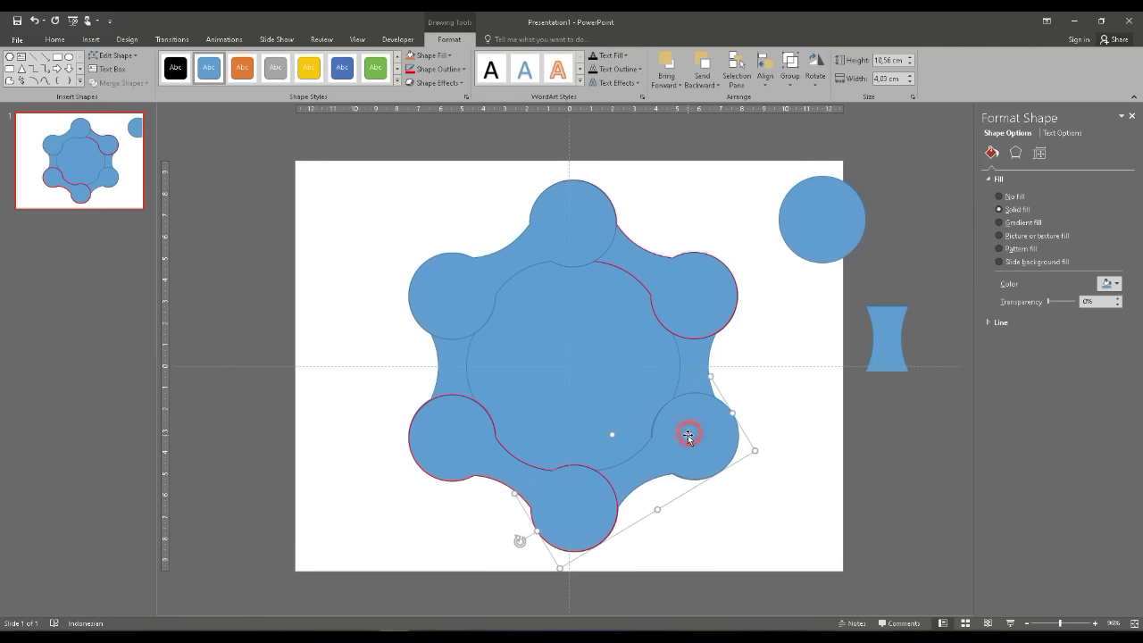
left_click(461, 440)
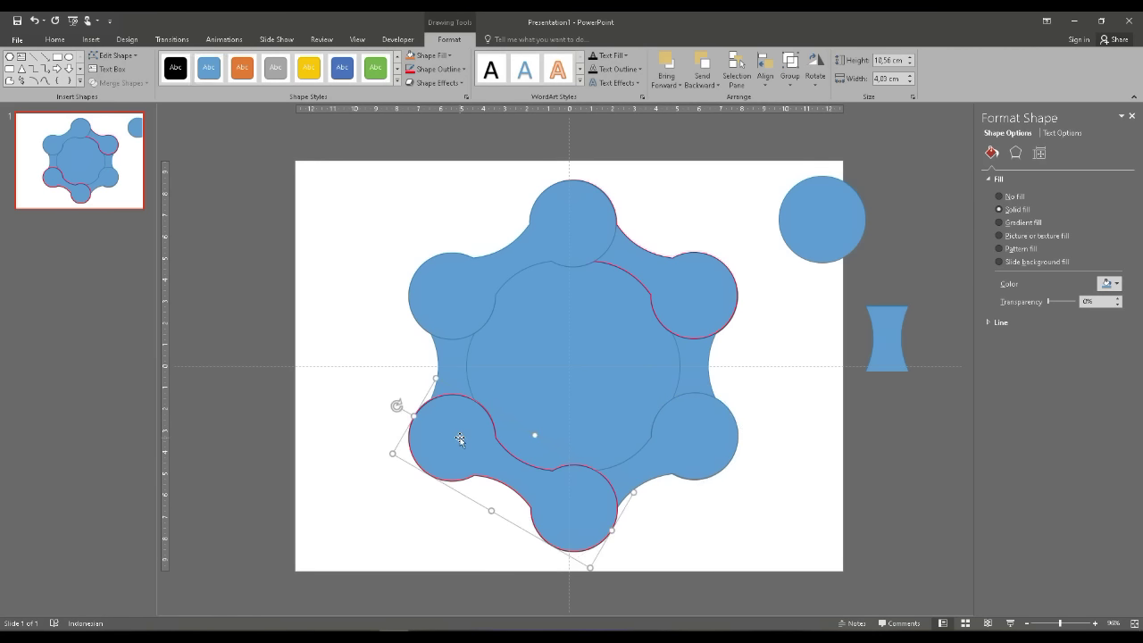
key("ctrl+Right")
left_click(463, 373)
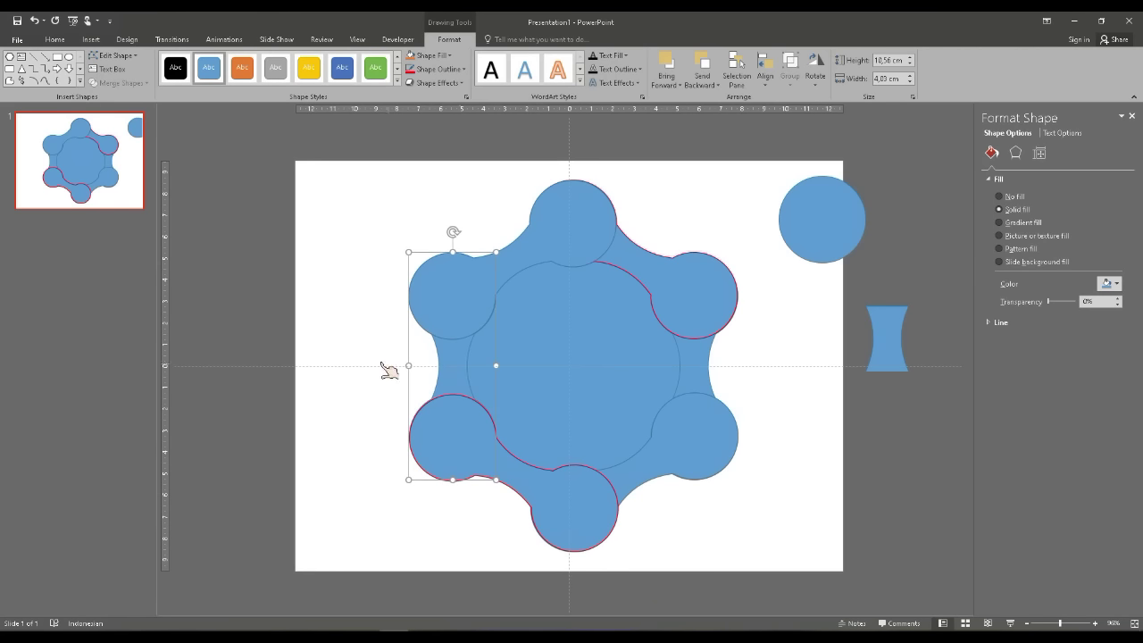
left_click(378, 367)
left_click_drag(627, 360, 349, 353)
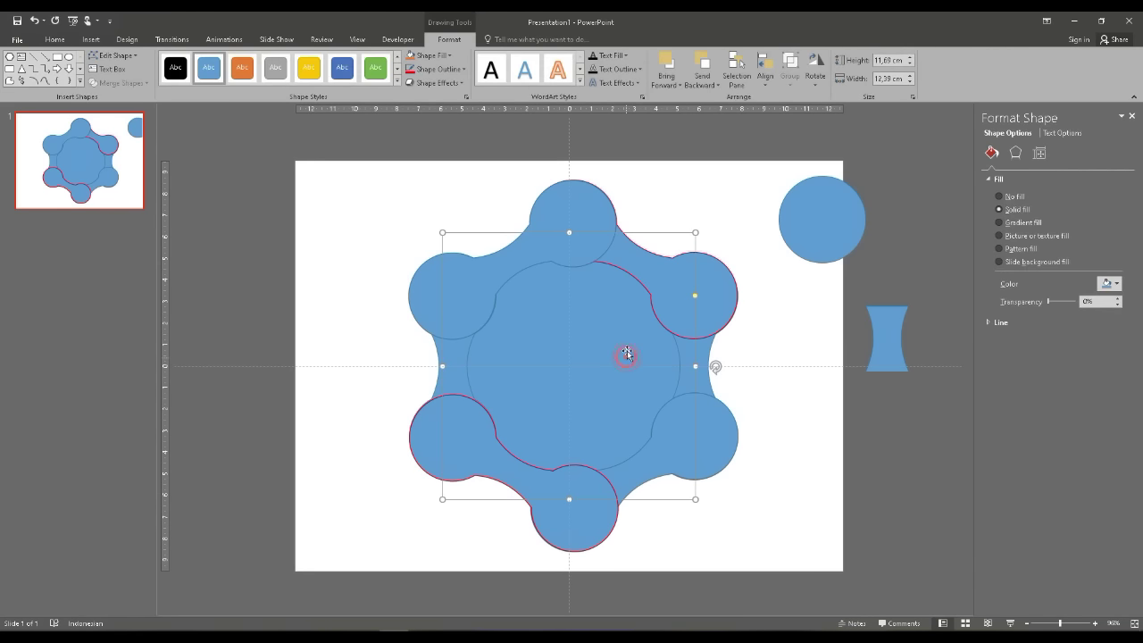
key("Delete")
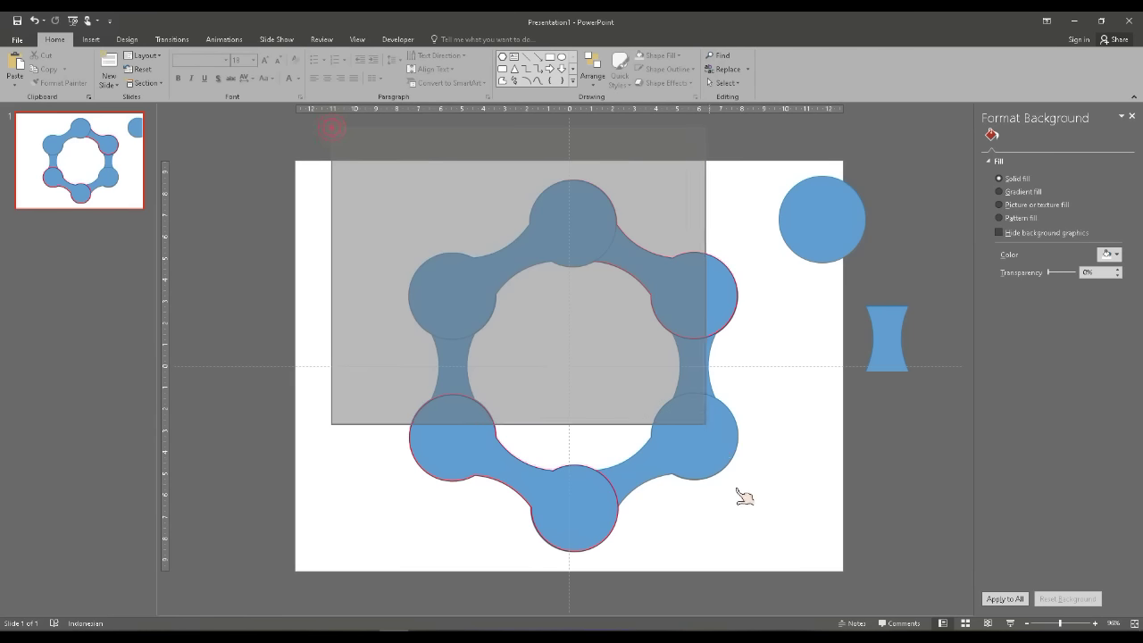
Union the six circles and curved spokes with Merge Shapes, then resize the ring from its corner
left_click_drag(339, 136, 768, 589)
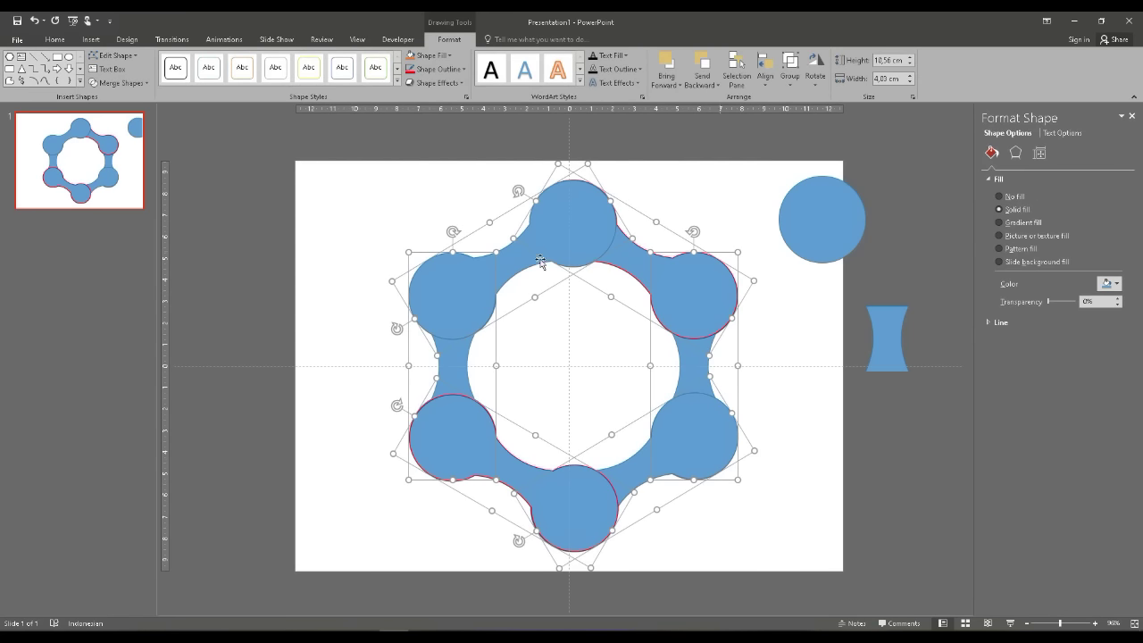
left_click(132, 82)
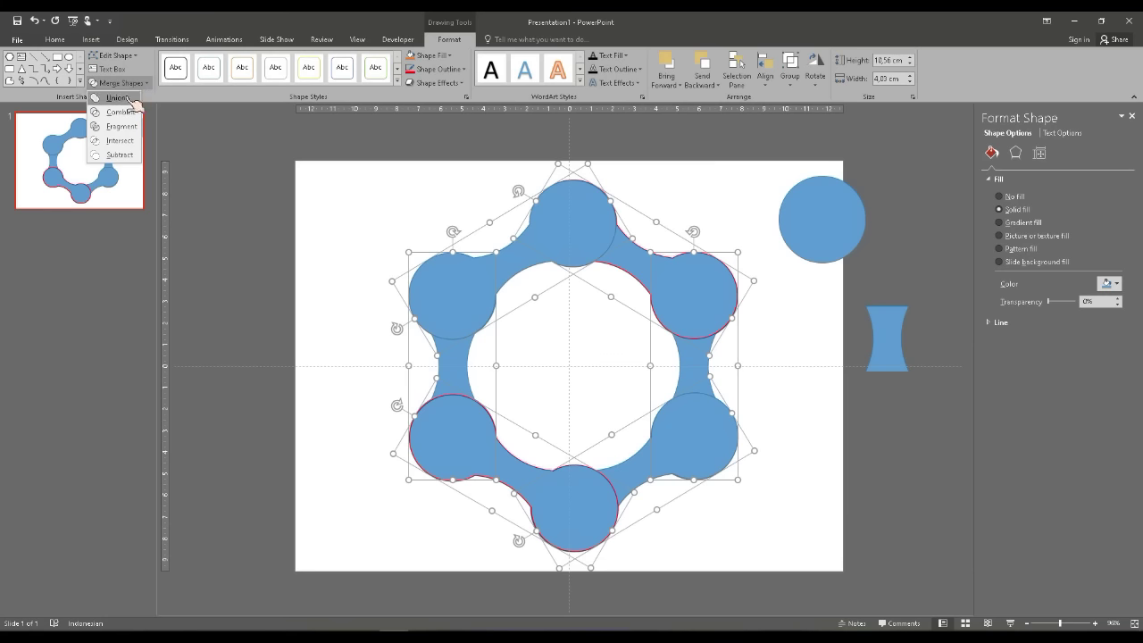
left_click(129, 98)
left_click(128, 98)
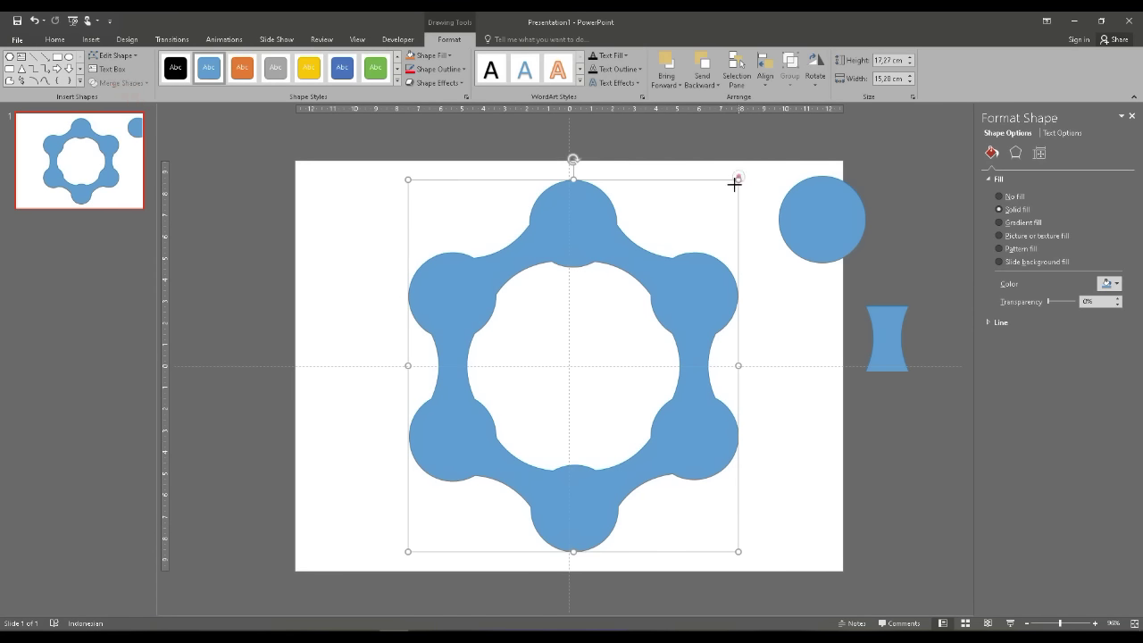
left_click_drag(734, 184, 707, 211)
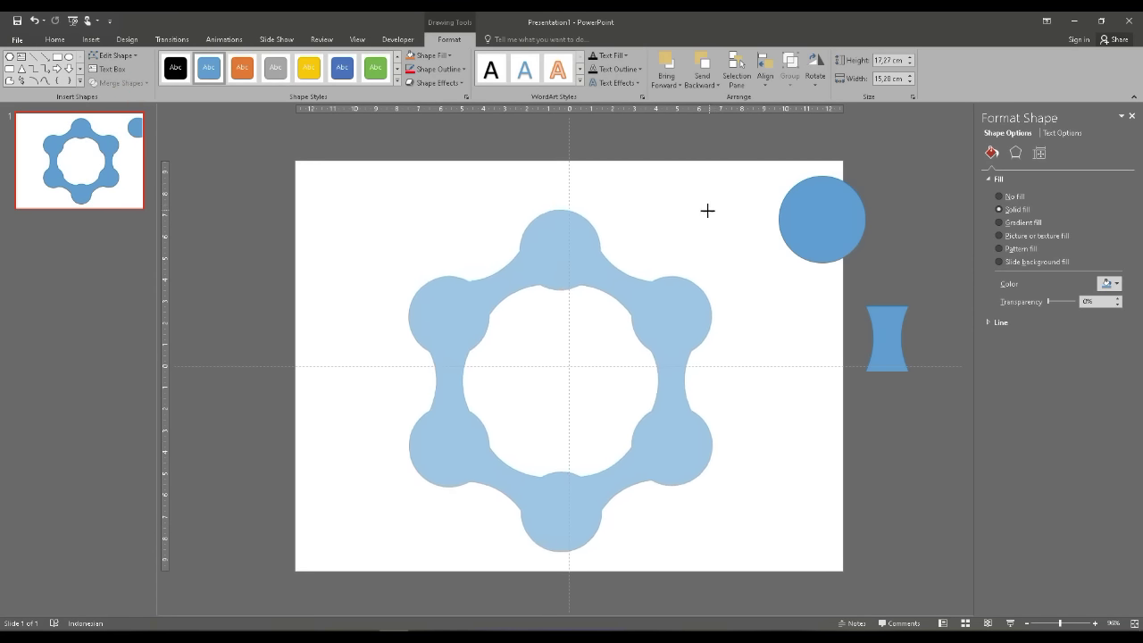
Resize the ring and place a duplicate of the spare blue circle in its centre
left_click_drag(661, 303, 665, 287)
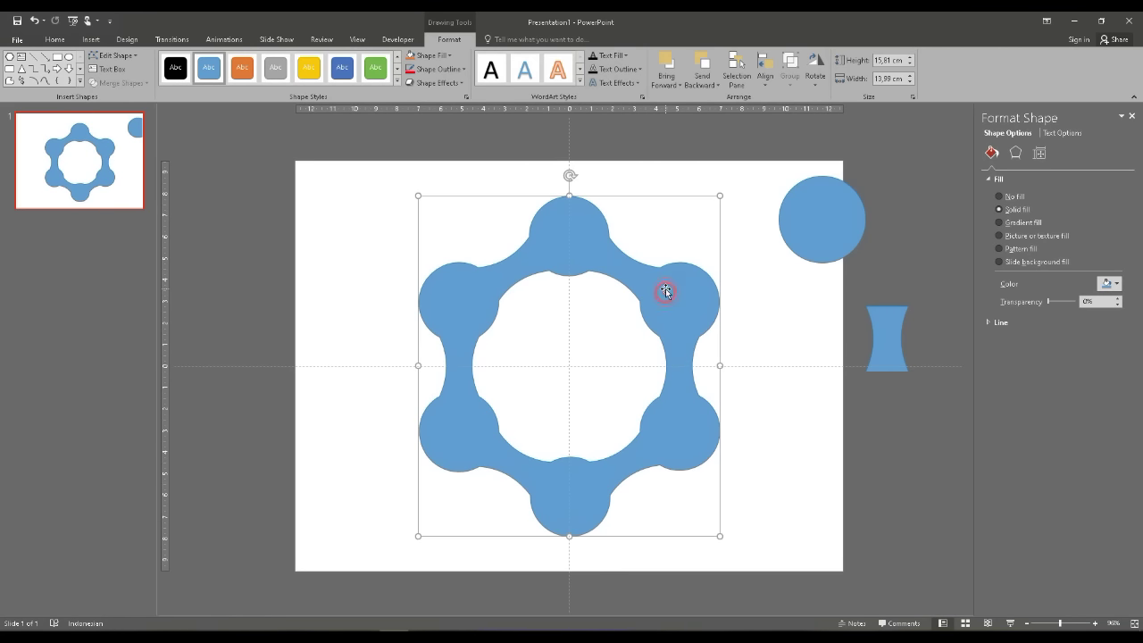
left_click(801, 239)
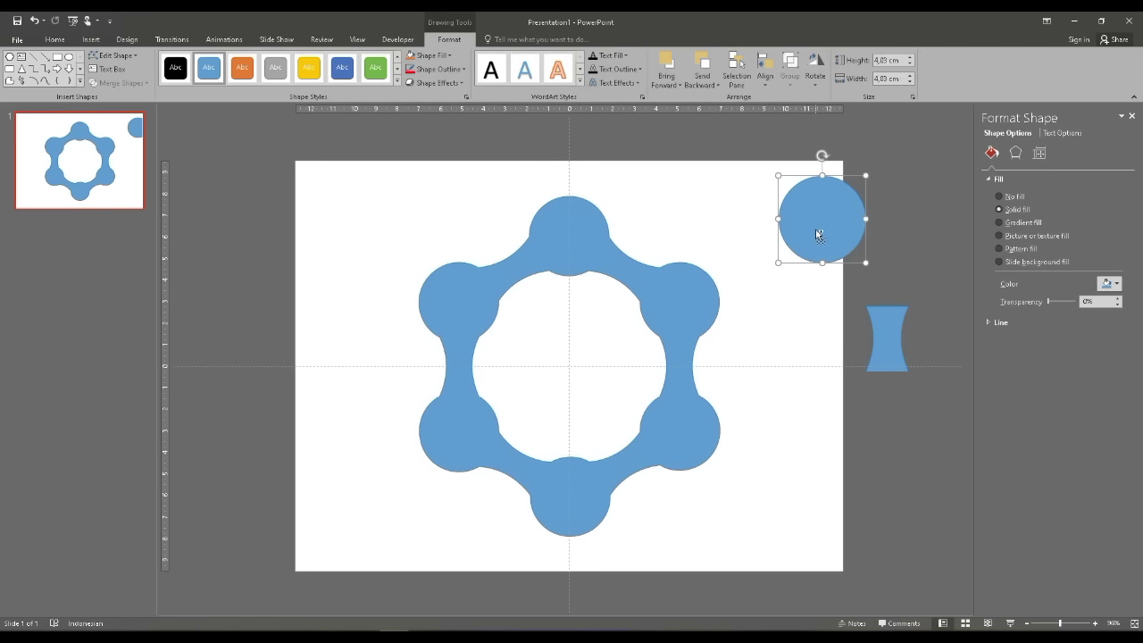
key("ctrl+d")
left_click_drag(826, 228, 564, 354)
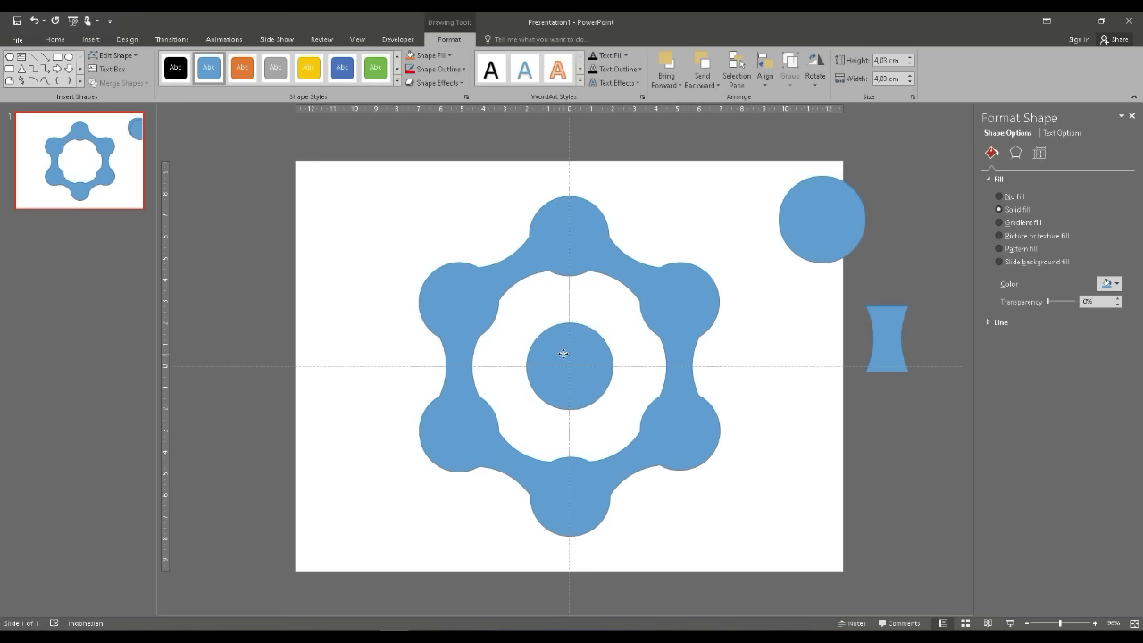
Align the circle to the ring's middle and centre, then enlarge it to 4.36 cm
left_click(659, 307, "shift")
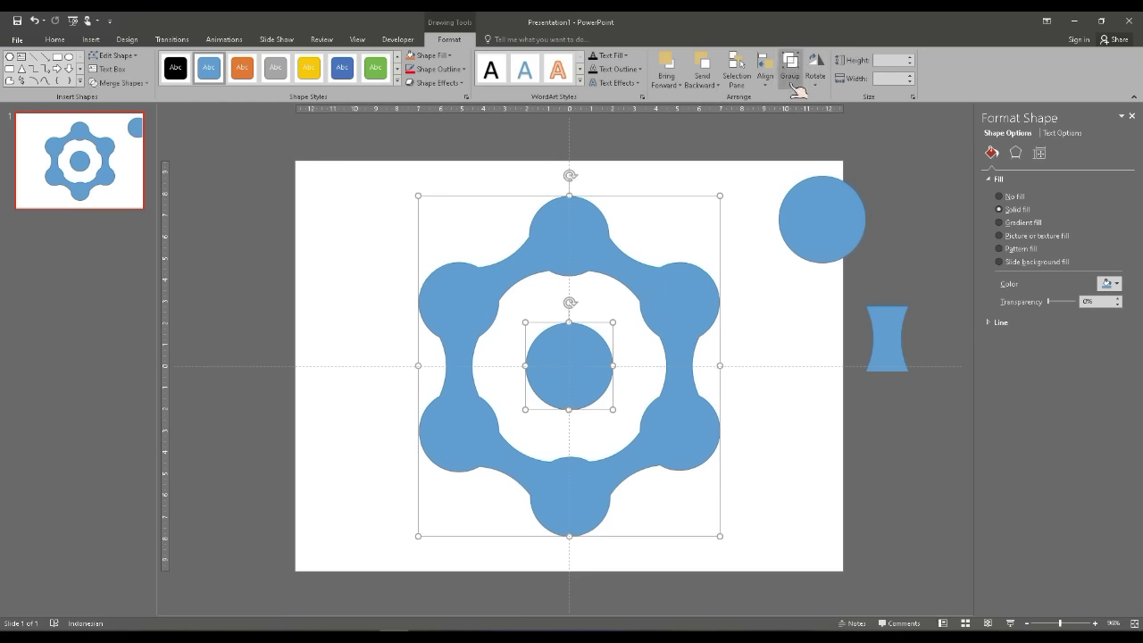
left_click(766, 75)
left_click(784, 111)
left_click(766, 75)
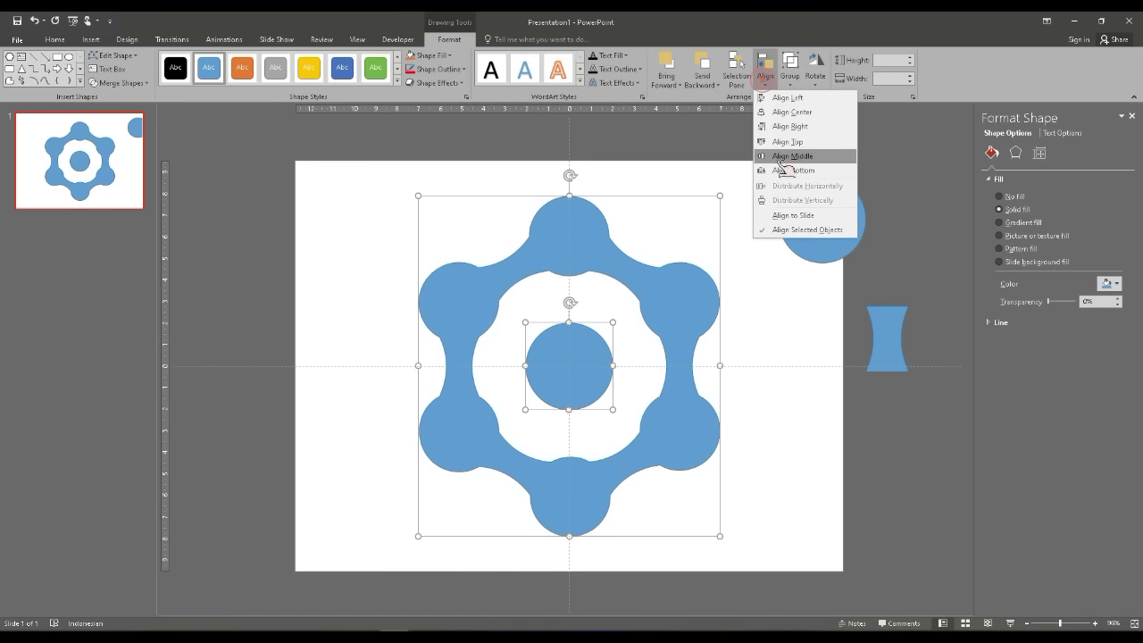
left_click(779, 156)
left_click(734, 304)
left_click(572, 373)
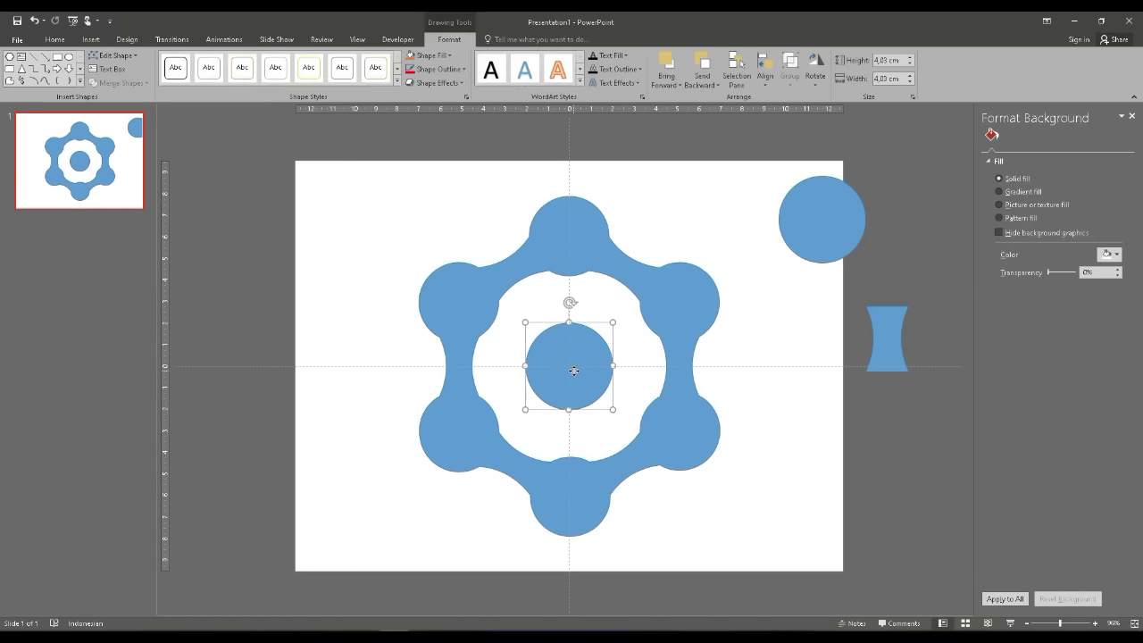
left_click_drag(613, 322, 615, 320)
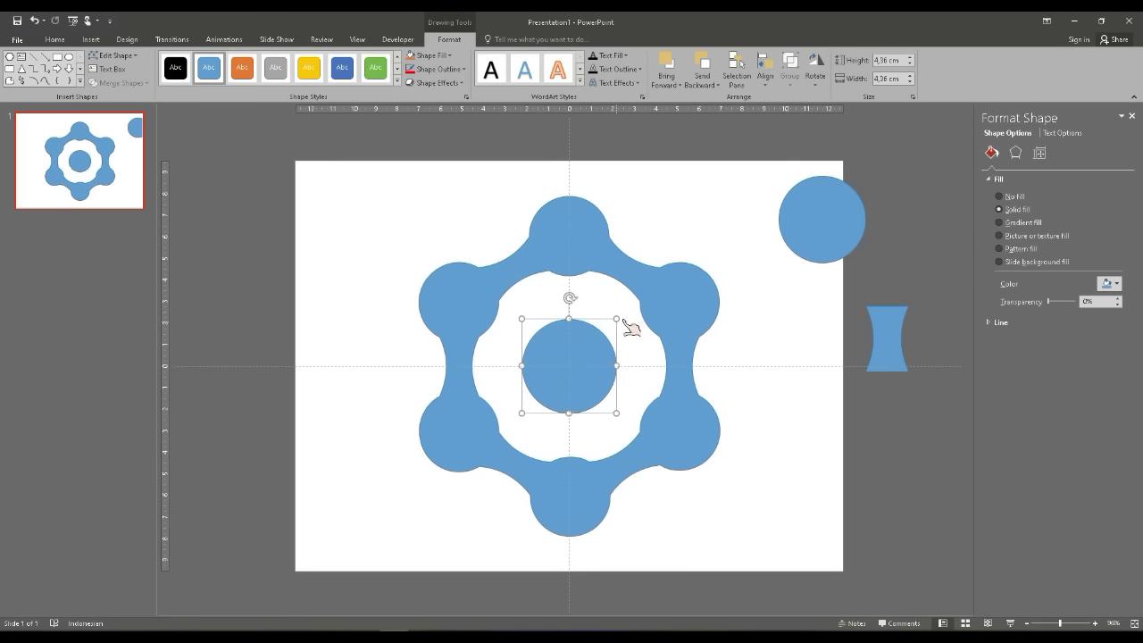
left_click(794, 242)
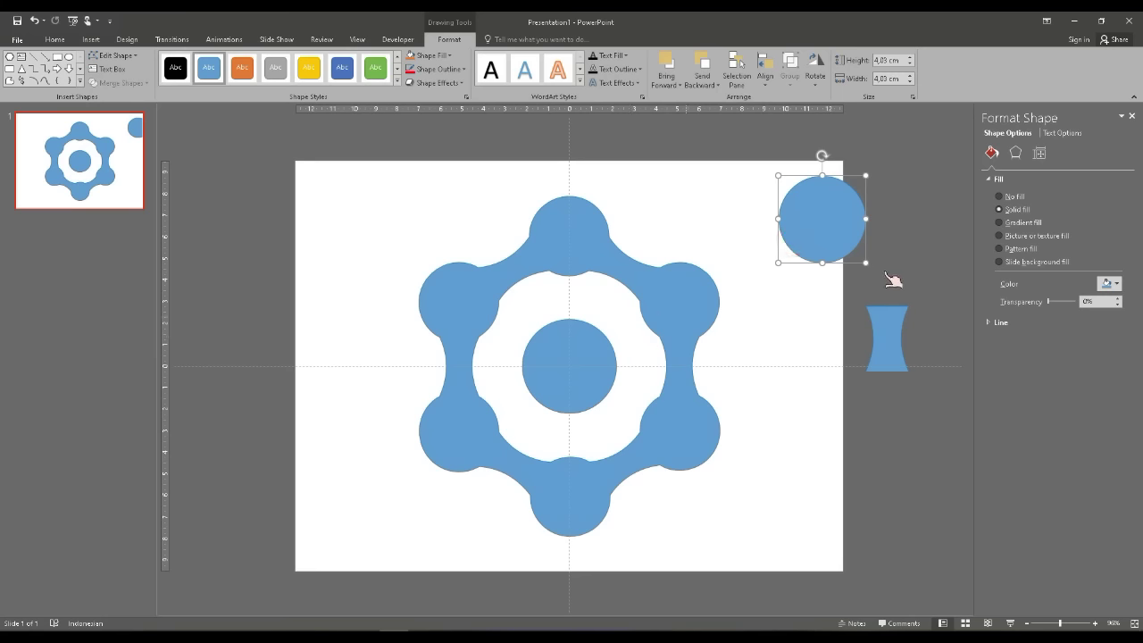
Fill the spare circle yellow, move it onto the top lobe and bring it to front
left_click(449, 55)
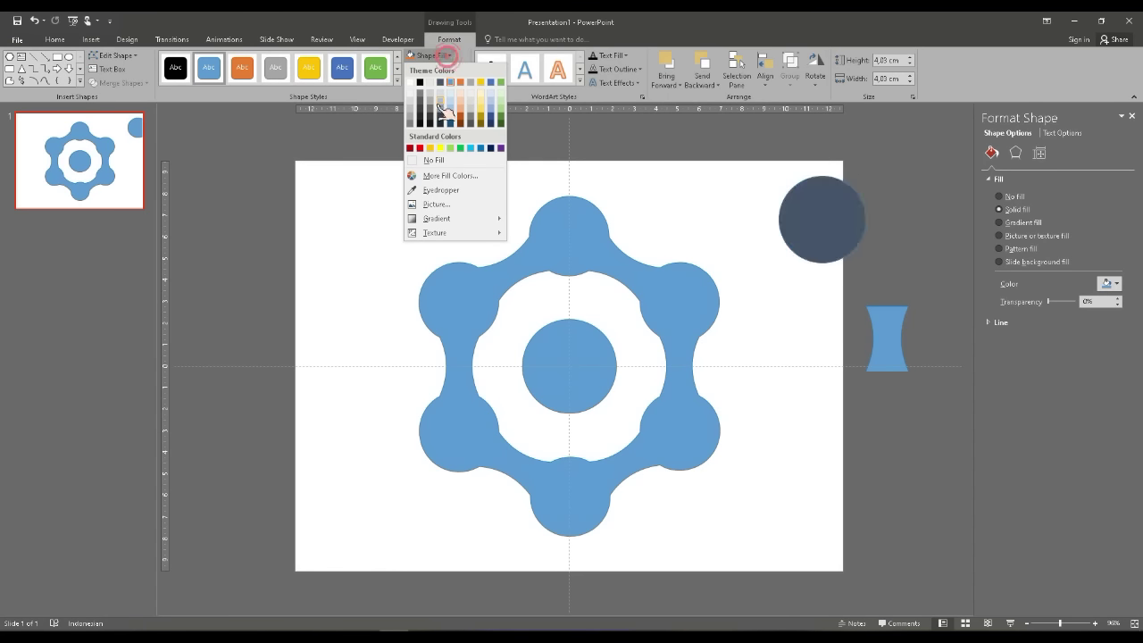
left_click(439, 148)
mouse_move(830, 217)
left_mouse_down()
mouse_move(620, 207)
mouse_move(582, 225)
left_mouse_up()
right_click(620, 207)
left_click(734, 322)
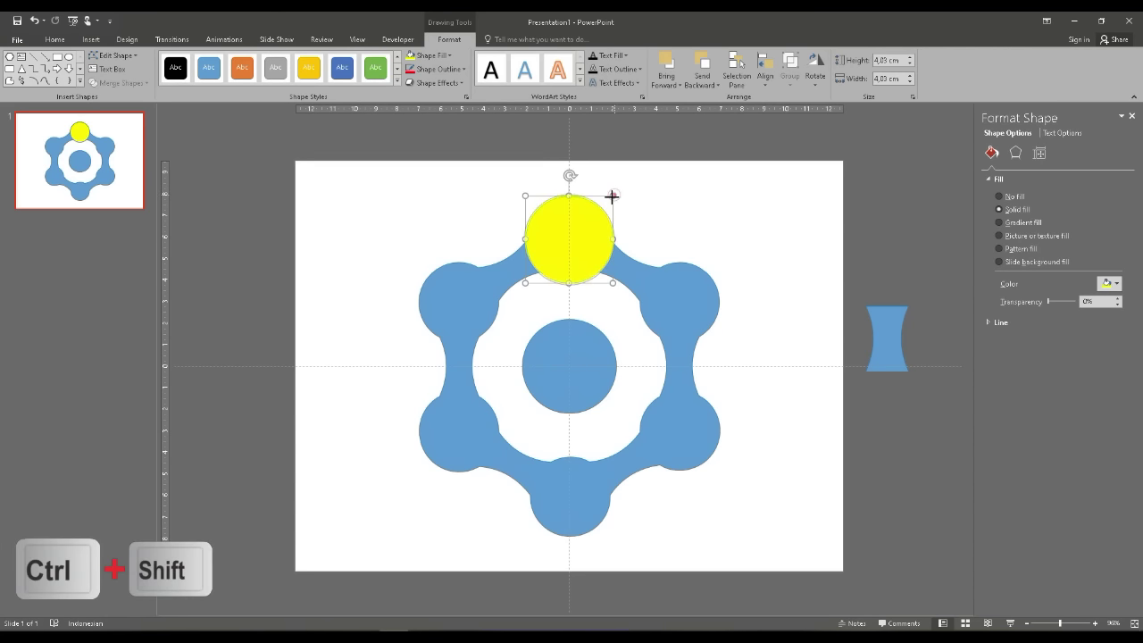
Shrink the yellow circle around its centre and nudge it up over the top node
left_click_drag(611, 194, 609, 201)
key("ctrl+Up")
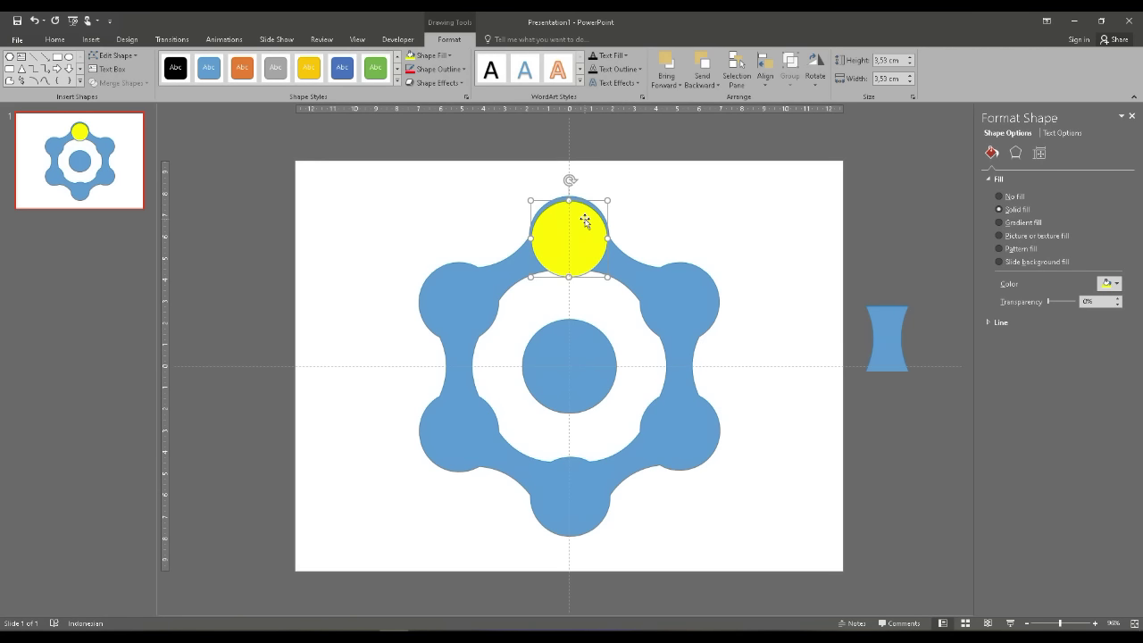
key("ctrl+Up")
key("ctrl+Up")
key("ctrl+Up")
key("ctrl+Up")
key("ctrl+Up")
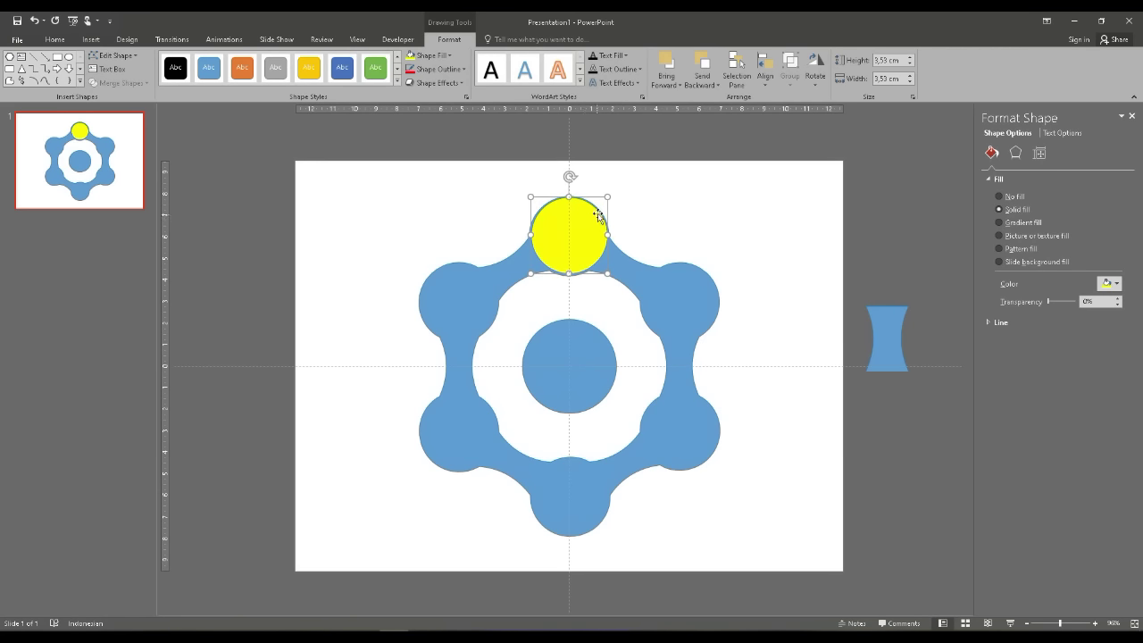
left_click_drag(608, 195, 603, 199)
key("ctrl+shift+Left")
key("ctrl+shift+Down")
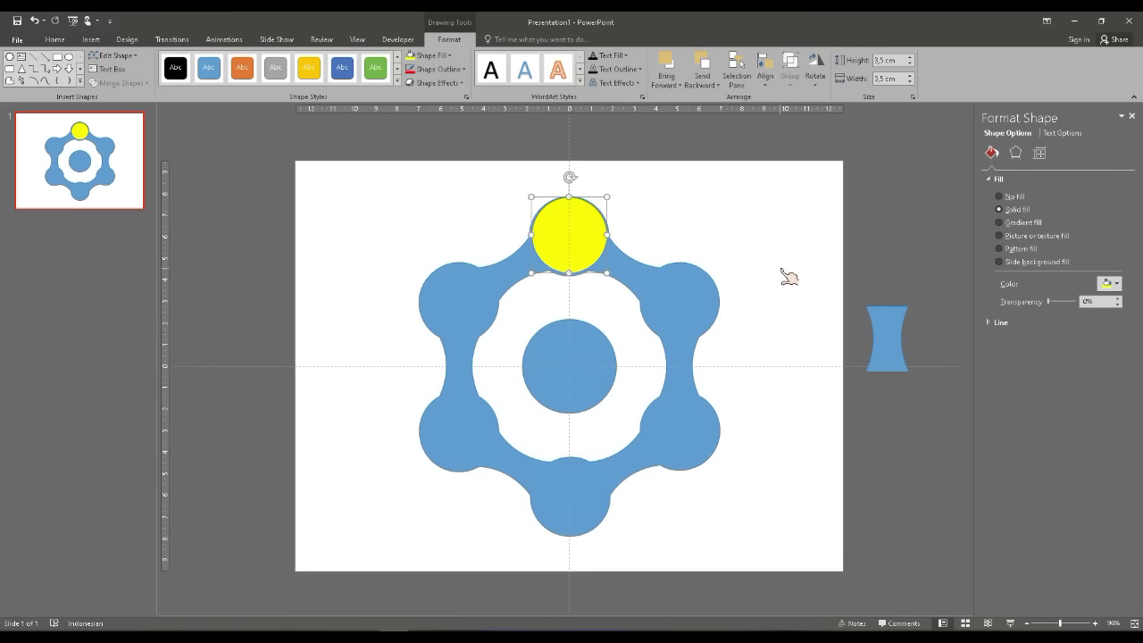
key("ctrl+z")
left_click_drag(609, 196, 601, 201)
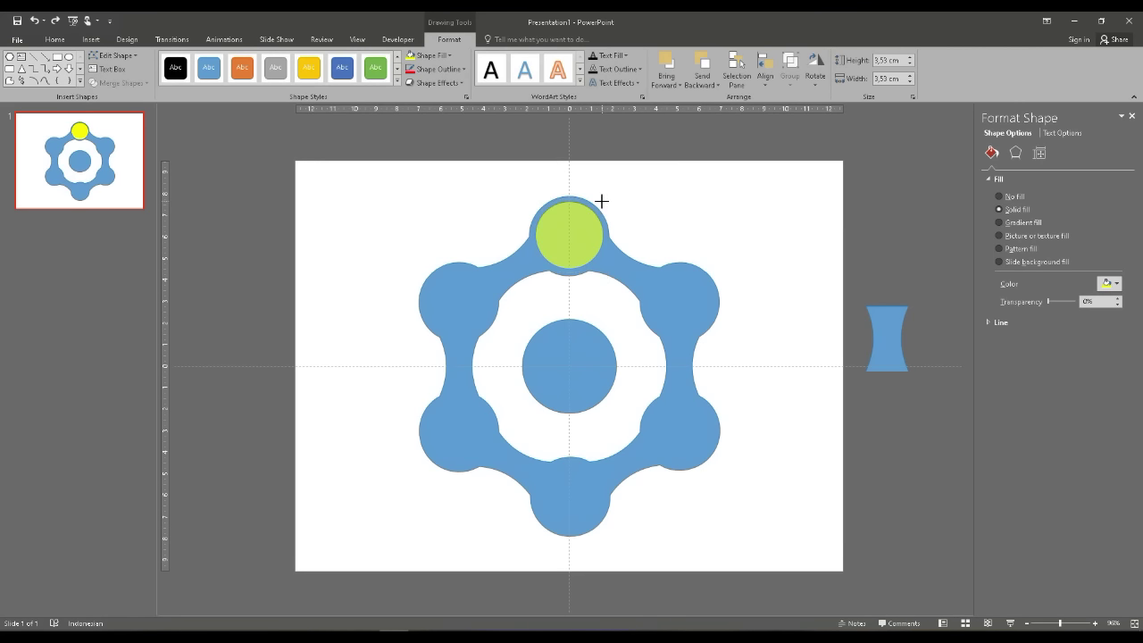
Zoom in and set the yellow circle's height and width to 3,15 cm
left_click(1071, 623)
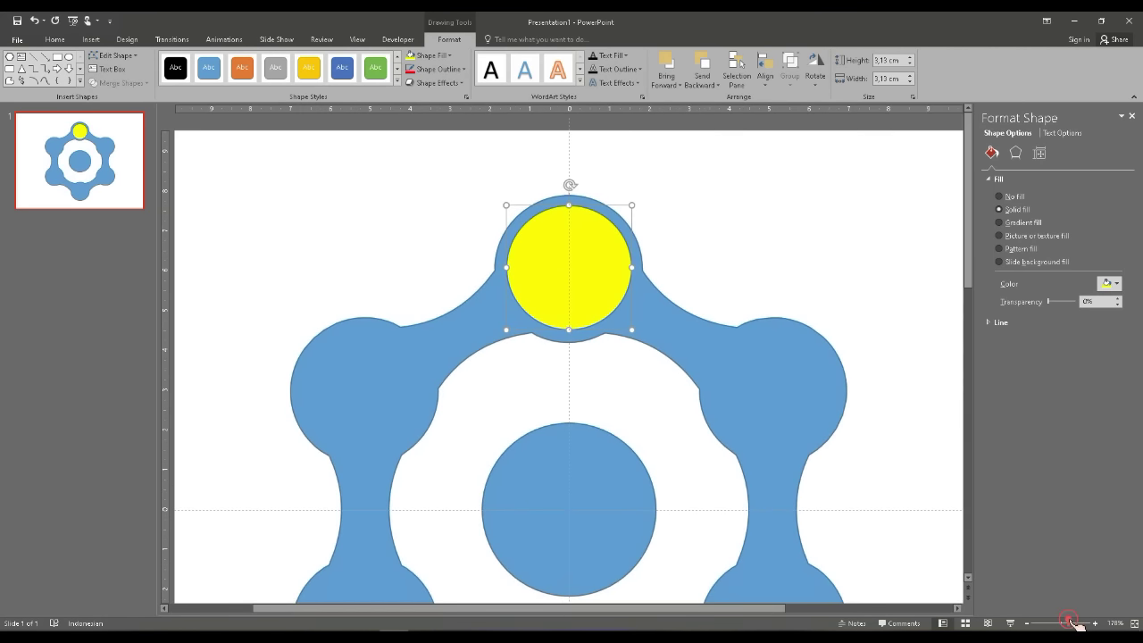
left_click(885, 59)
double_click(882, 60)
type("3,15")
left_click(881, 78)
double_click(881, 79)
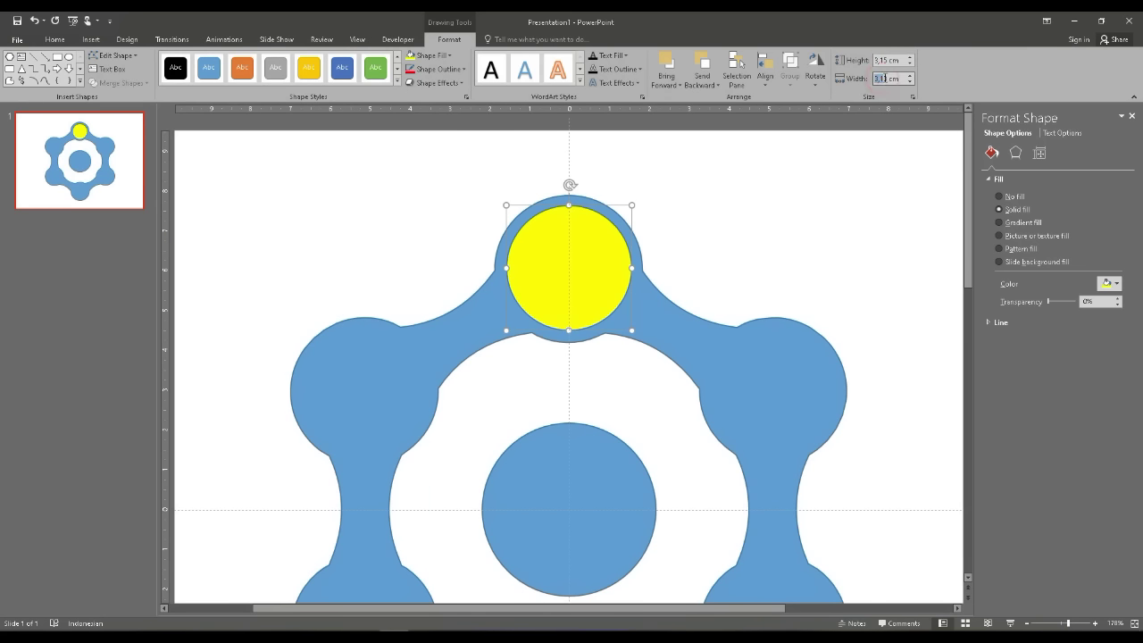
double_click(882, 79)
type("3,15")
key("Return")
Change the yellow circle's height and width to 4 cm
left_click(903, 59)
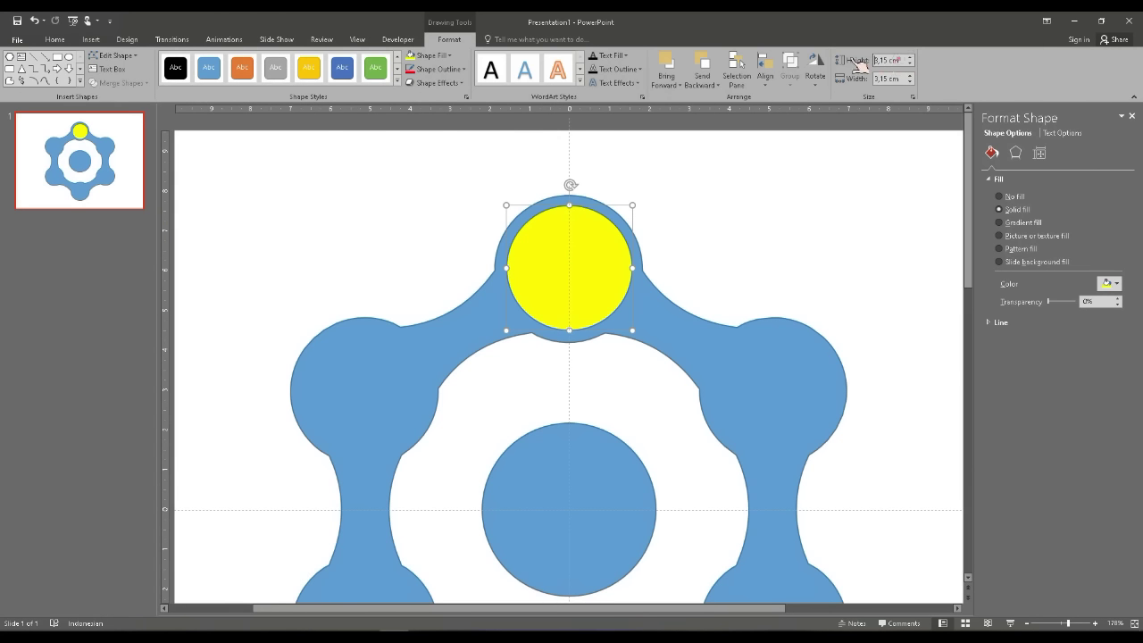
double_click(898, 59)
type("4")
left_click(900, 79)
double_click(900, 78)
type("4")
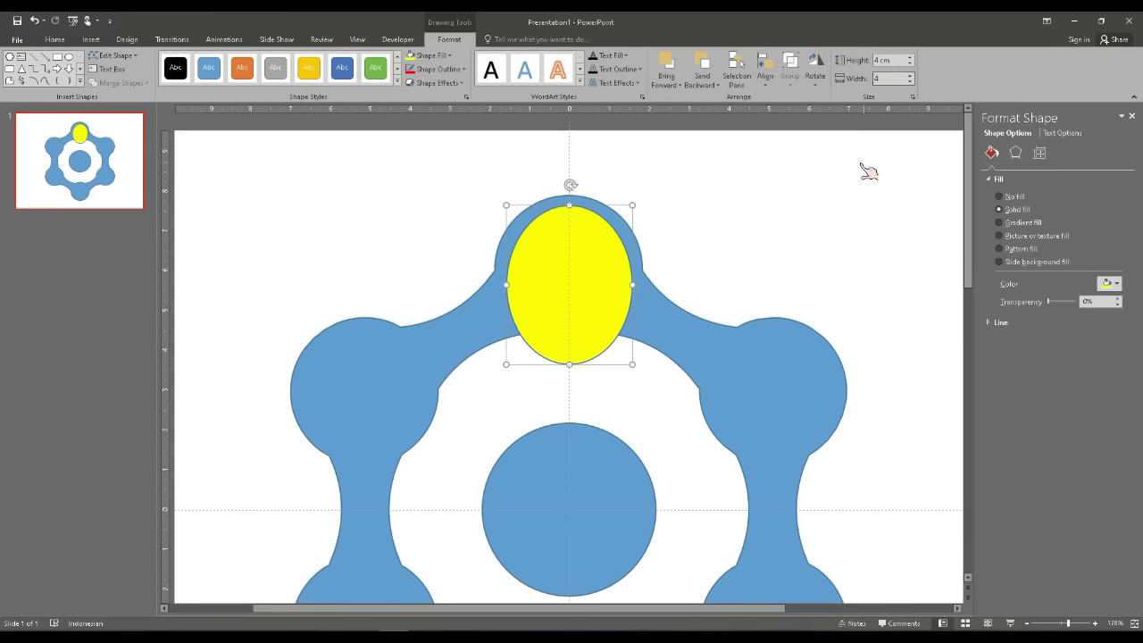
left_click(862, 165)
Centre the yellow circle on the top lobe and shrink it slightly to fit inside
left_click(607, 258)
left_click_drag(610, 262, 595, 253)
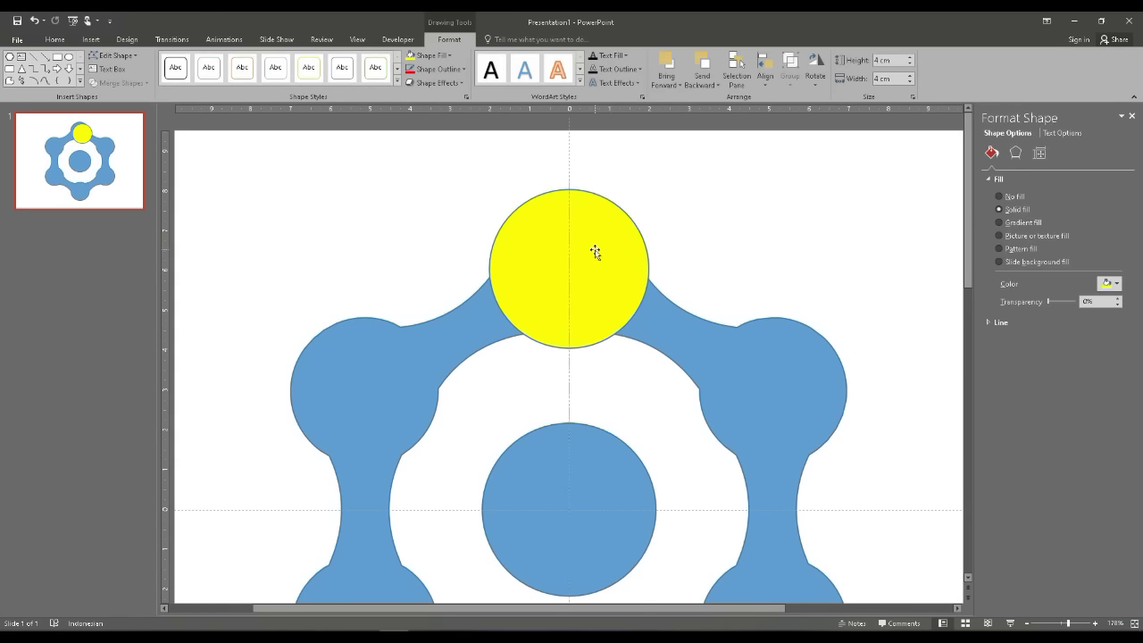
left_click(595, 253)
left_click_drag(648, 190, 637, 199)
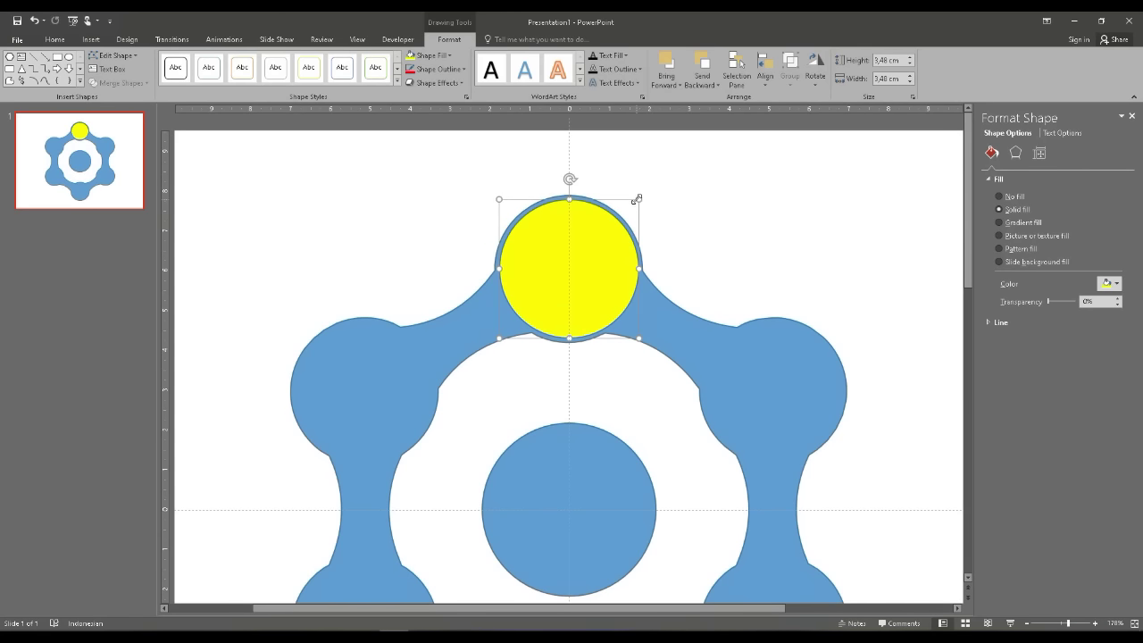
left_click(660, 200)
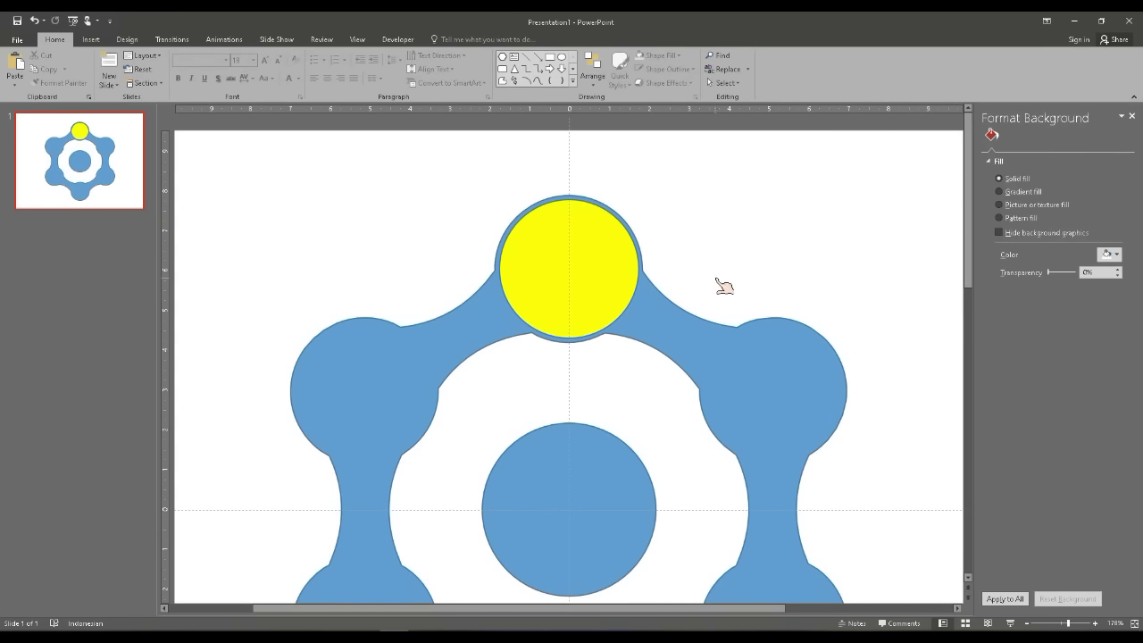
Duplicate the yellow circle onto the lower-right and lower-left lobes
scroll(722, 286, "down", 1)
left_click(587, 231)
scroll(599, 228, "down", 1)
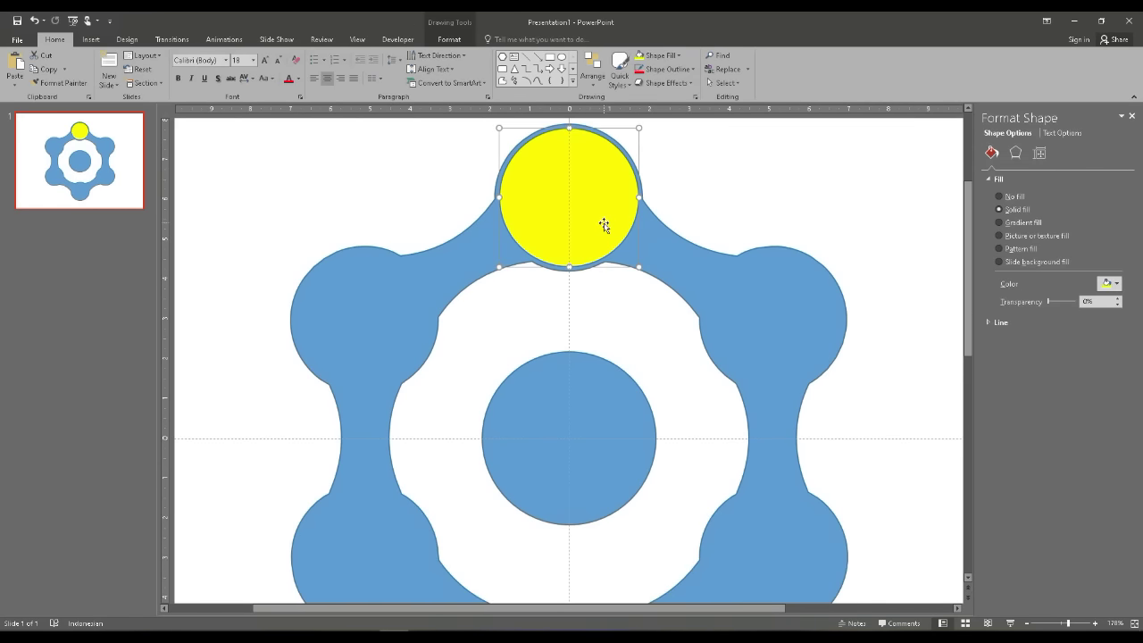
left_click_drag(1069, 625, 1062, 623)
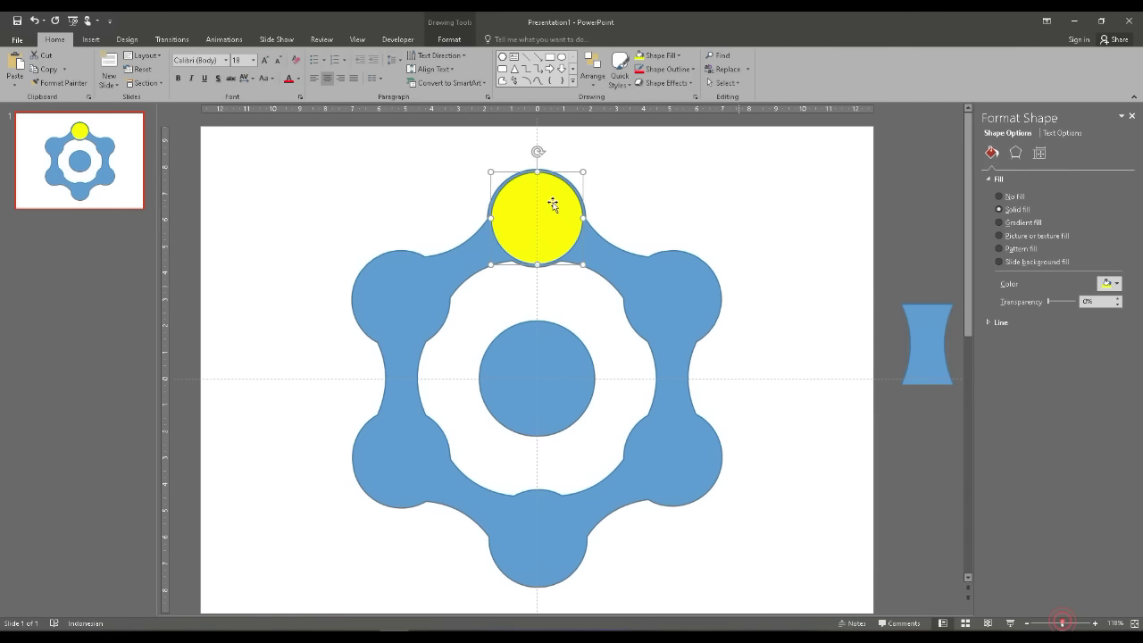
key("ctrl+d")
mouse_move(570, 219)
left_mouse_down()
mouse_move(695, 449)
mouse_move(689, 463)
left_mouse_up()
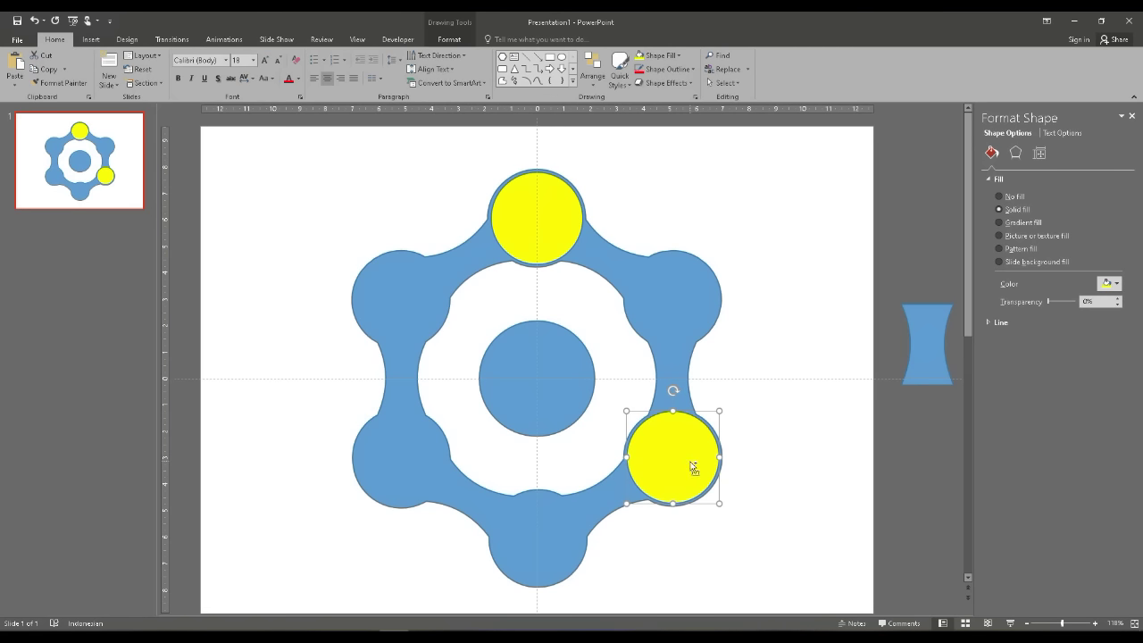
key("ctrl+d")
left_click_drag(831, 541, 415, 314)
Place further yellow copies on the upper-left, upper-right and bottom lobes, nudged into line
scroll(453, 353, "up", 3)
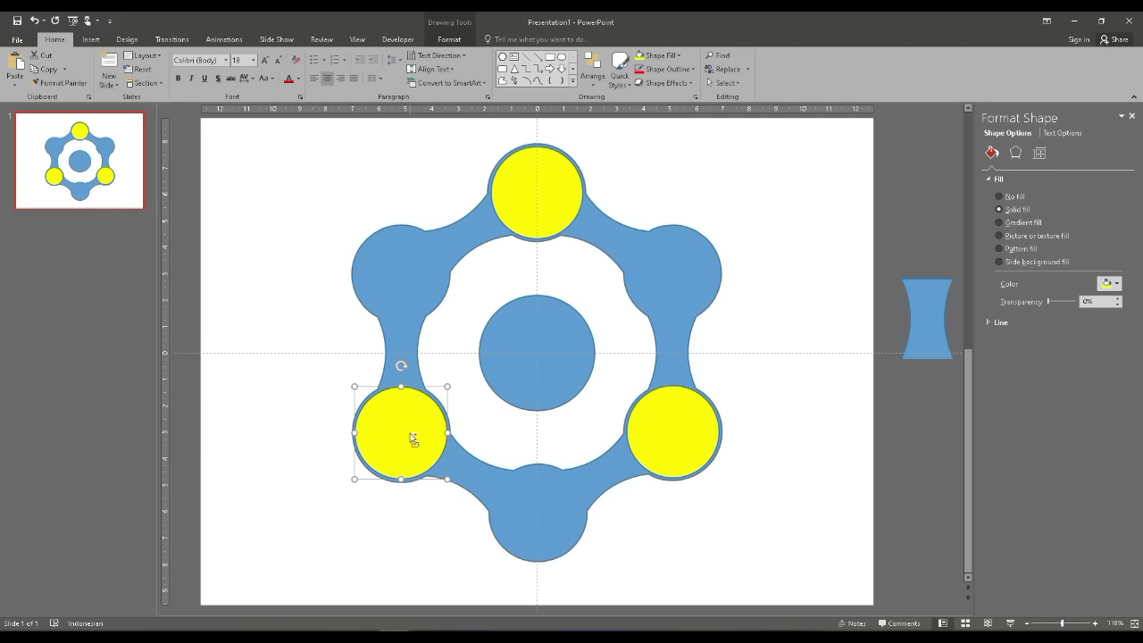
key("ctrl+d")
mouse_move(258, 423)
left_mouse_down()
mouse_move(535, 257)
mouse_move(513, 259)
left_mouse_up()
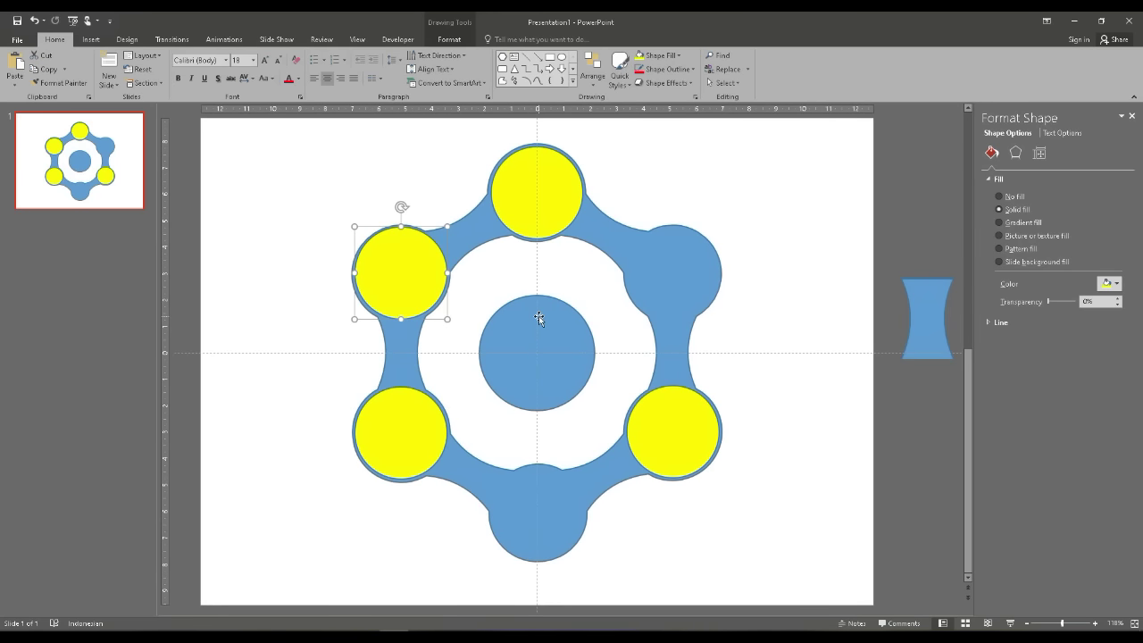
key("ctrl+Down")
key("ctrl+Down")
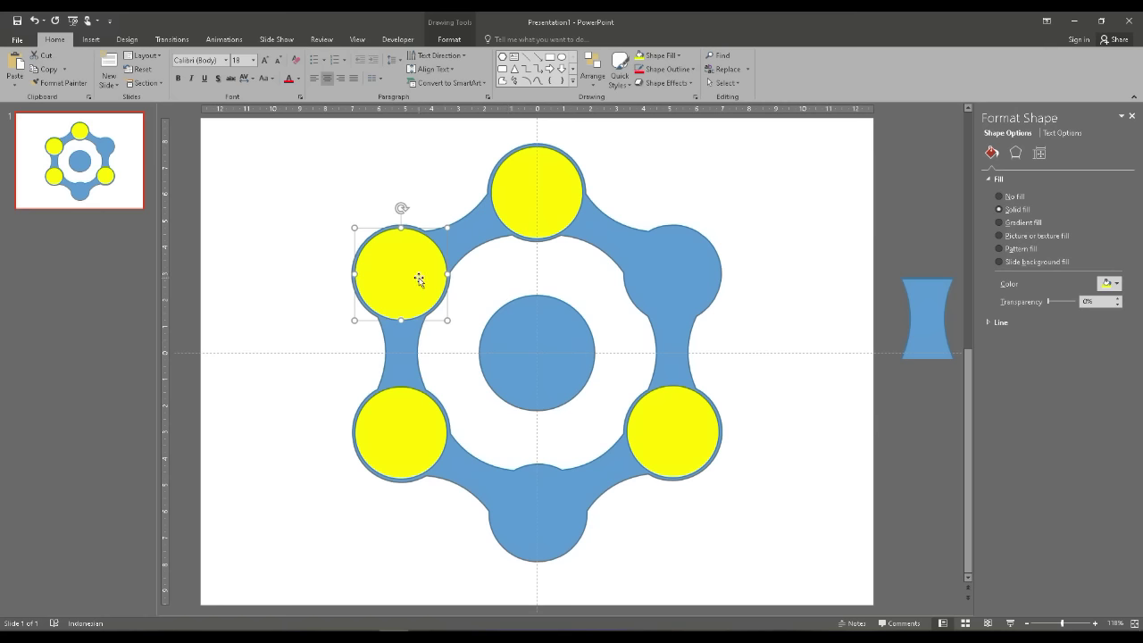
key("ctrl+d")
left_click_drag(416, 211, 685, 345)
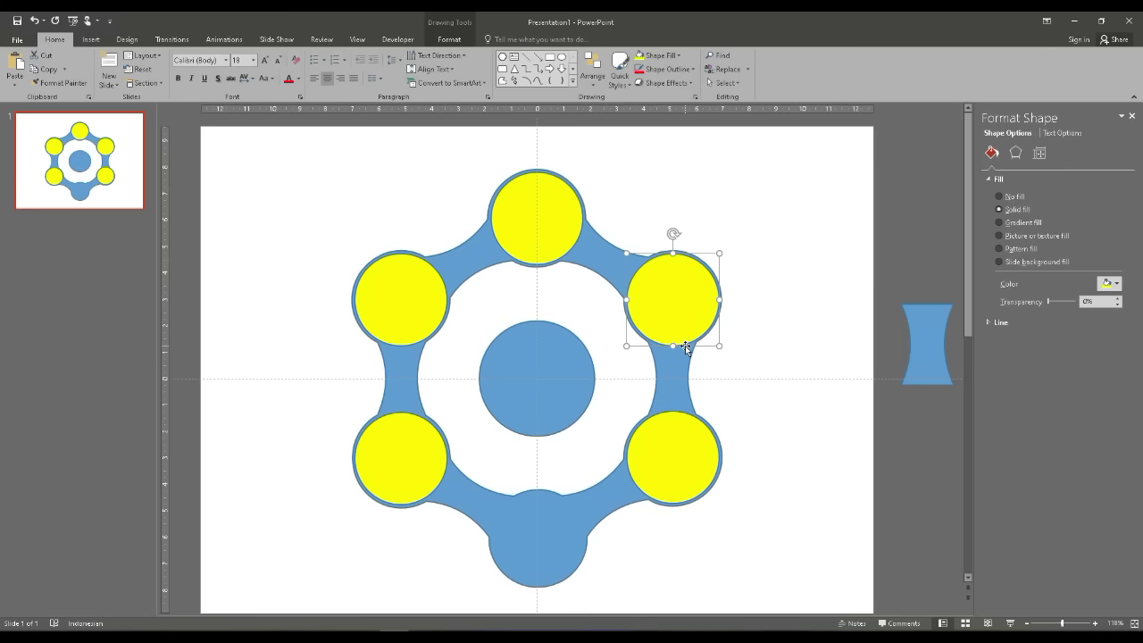
key("ctrl+Up")
key("ctrl+d")
mouse_move(877, 291)
left_mouse_down()
mouse_move(518, 525)
mouse_move(476, 529)
mouse_move(510, 528)
left_mouse_up()
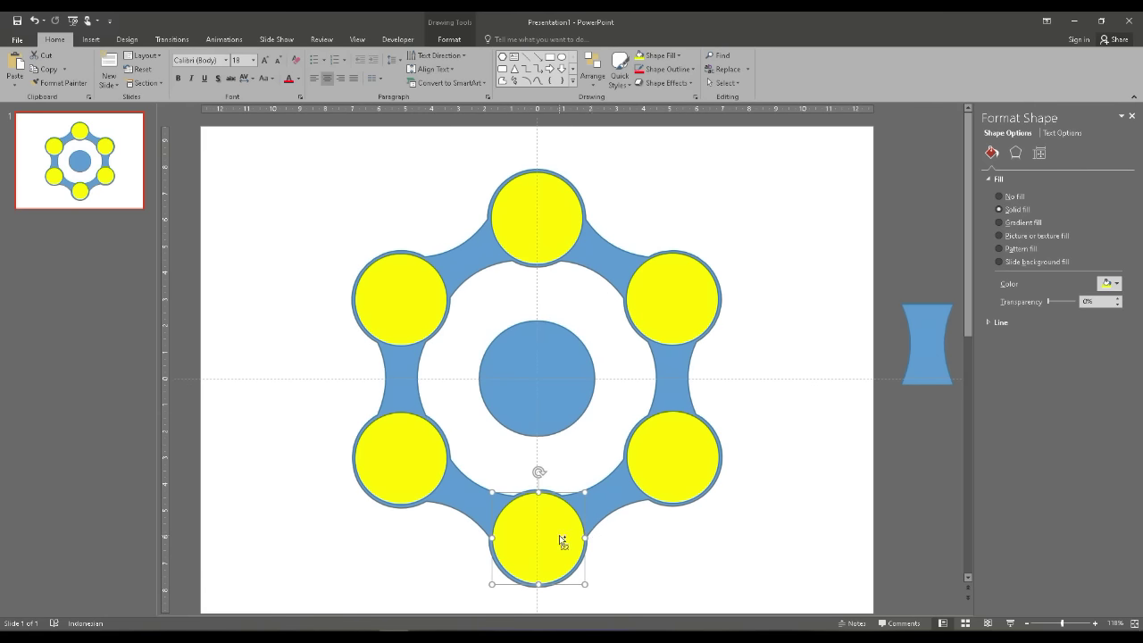
Make one more spare yellow circle copy off the slide
key("ctrl+d")
scroll(559, 535, "down", 3)
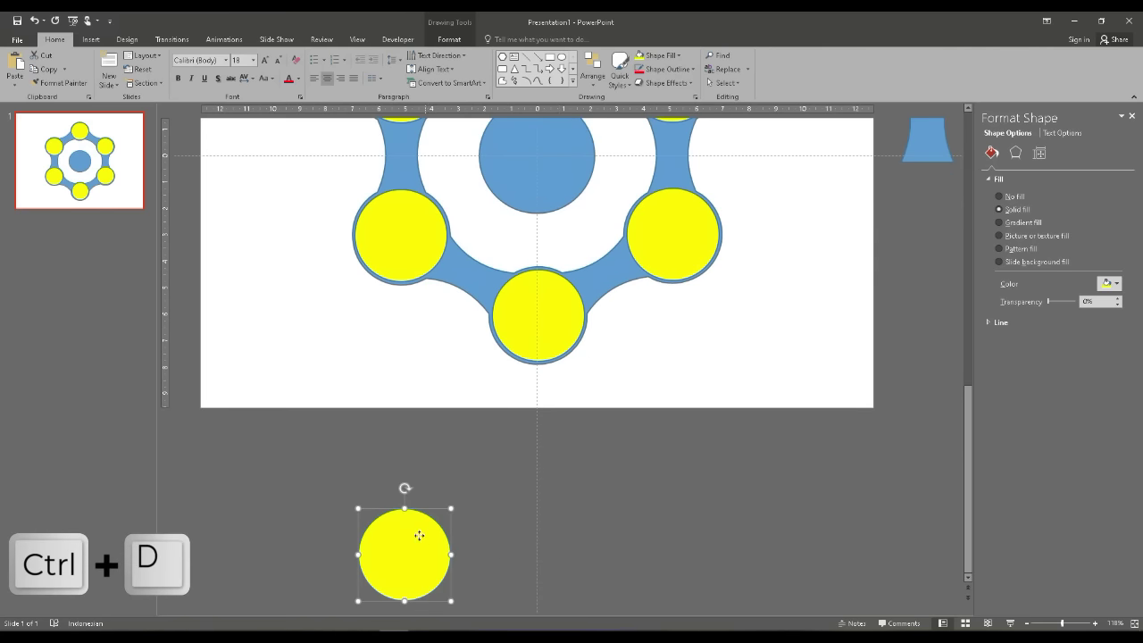
left_click_drag(417, 537, 834, 259)
scroll(834, 259, "up", 3)
Move the concave blue connector between the top and centre circles and bring it to front
left_click(932, 337)
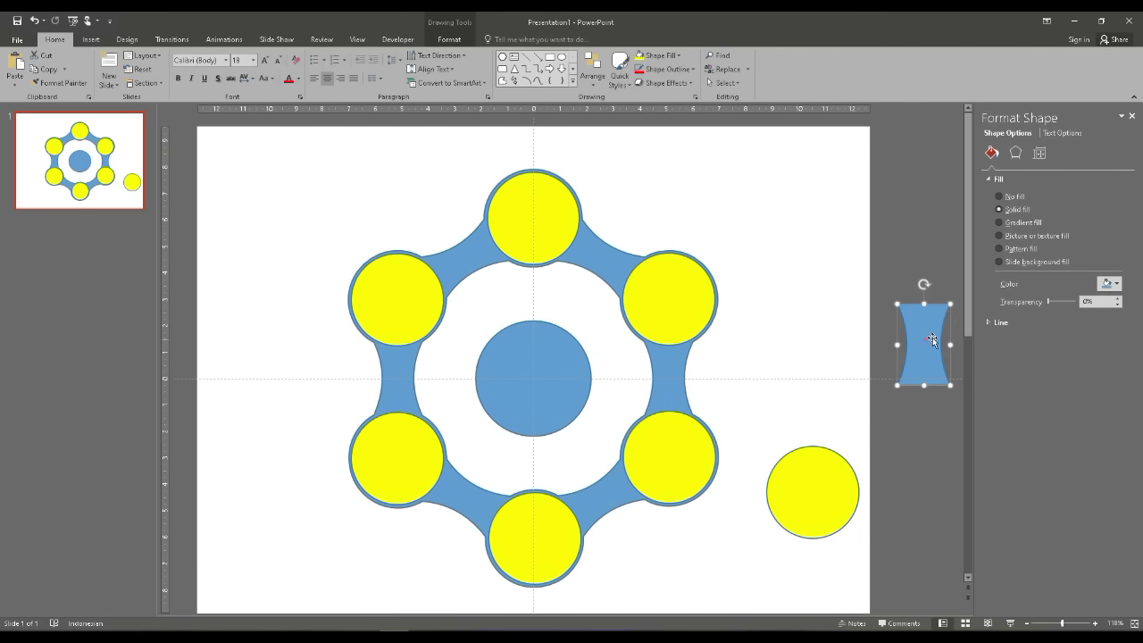
left_click_drag(932, 338, 546, 284)
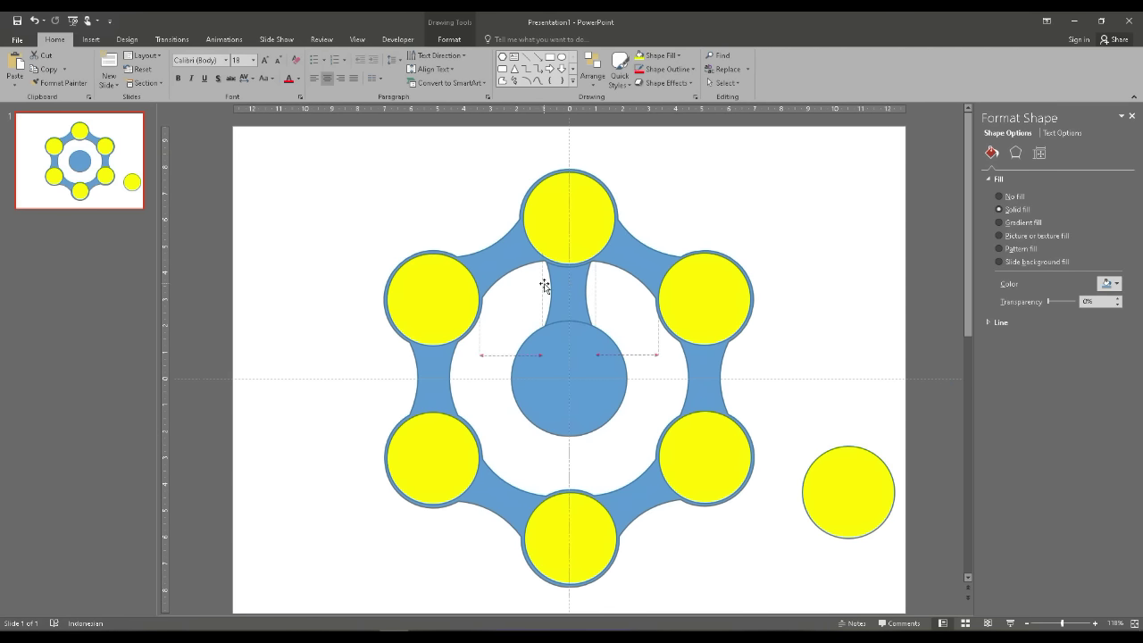
right_click(565, 288)
mouse_move(604, 400)
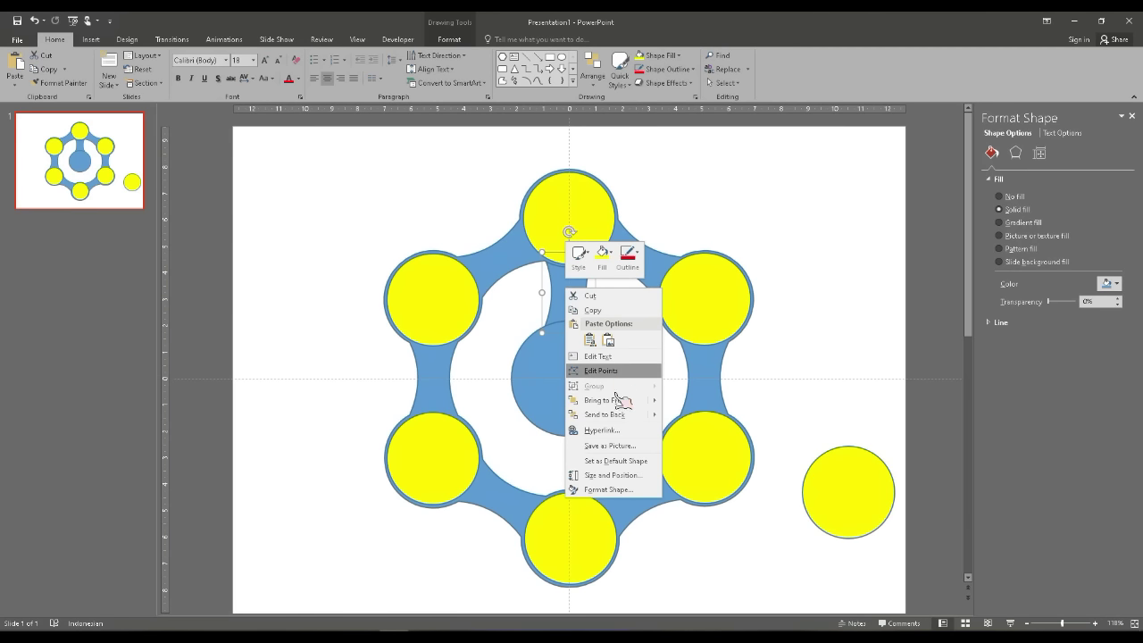
left_click(701, 403)
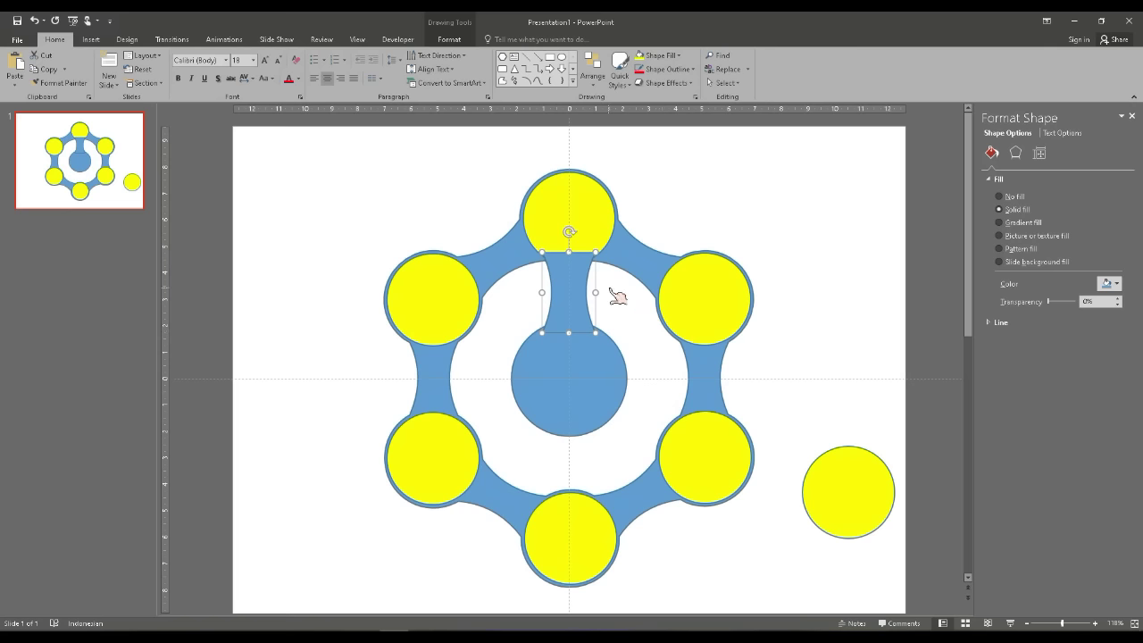
Shorten the connector to meet the centre circle and centre-align it with that circle
left_click(1069, 623)
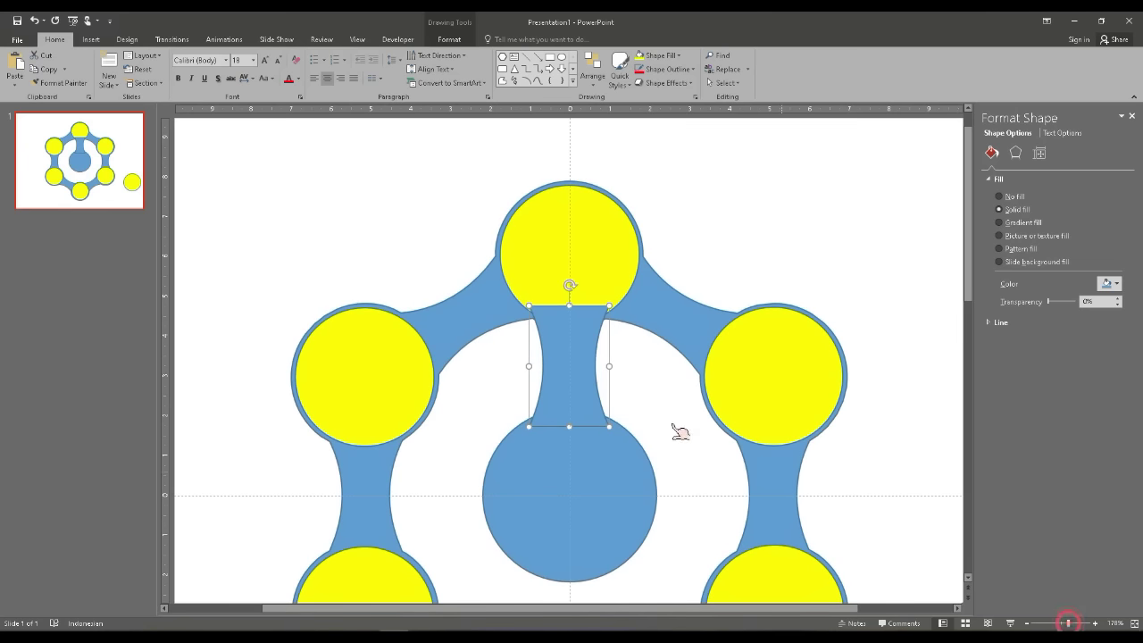
left_click(1075, 624)
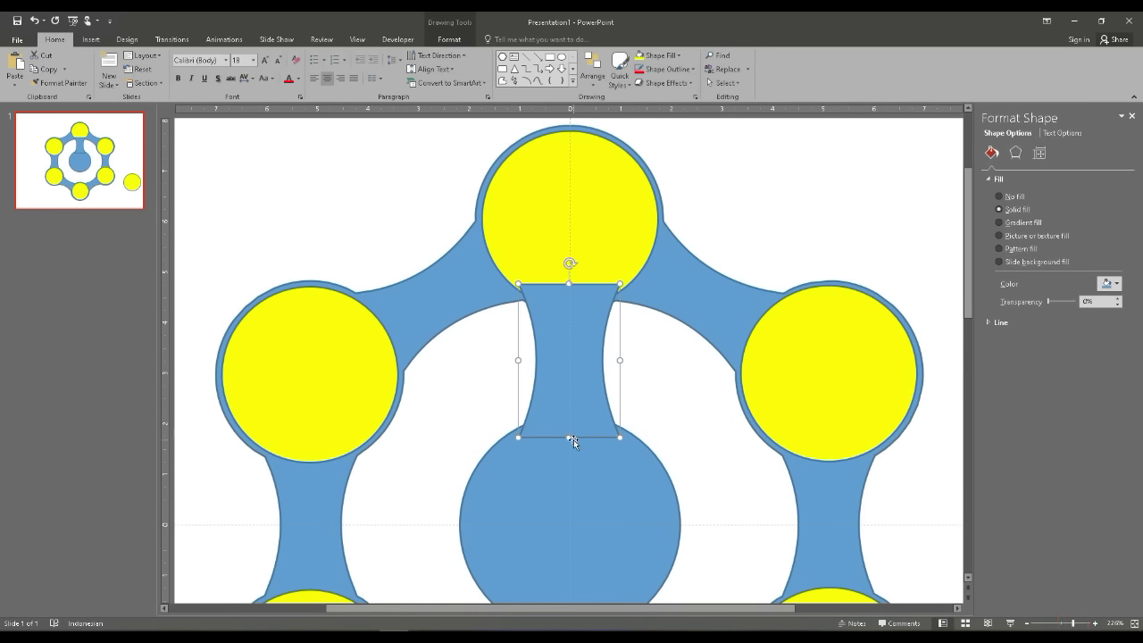
left_click_drag(568, 437, 566, 428)
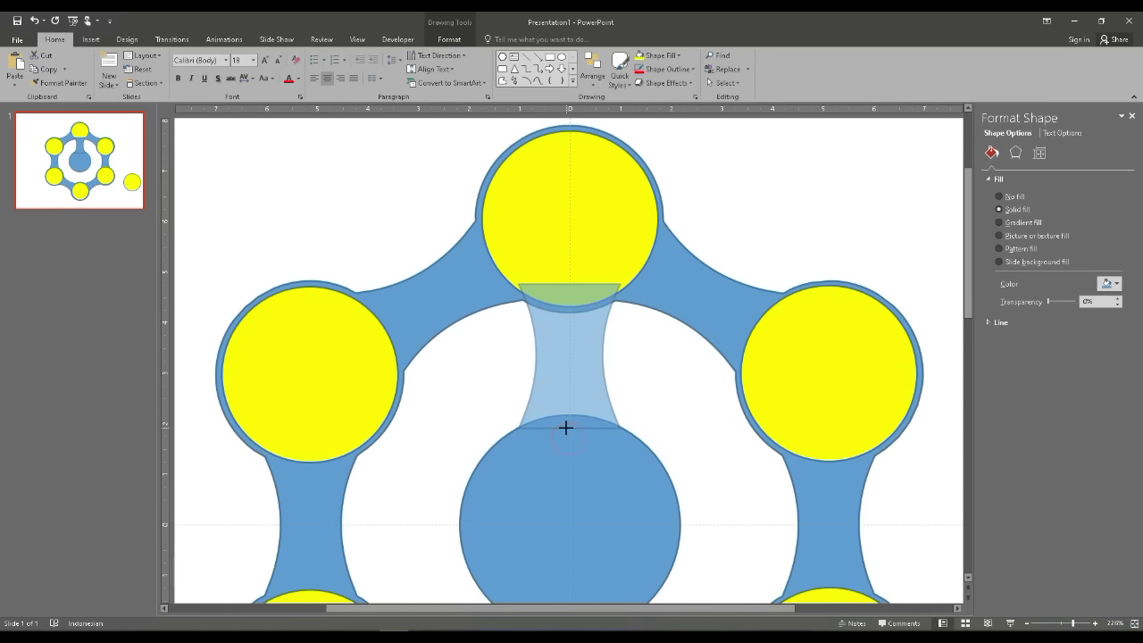
left_click(601, 474, "shift")
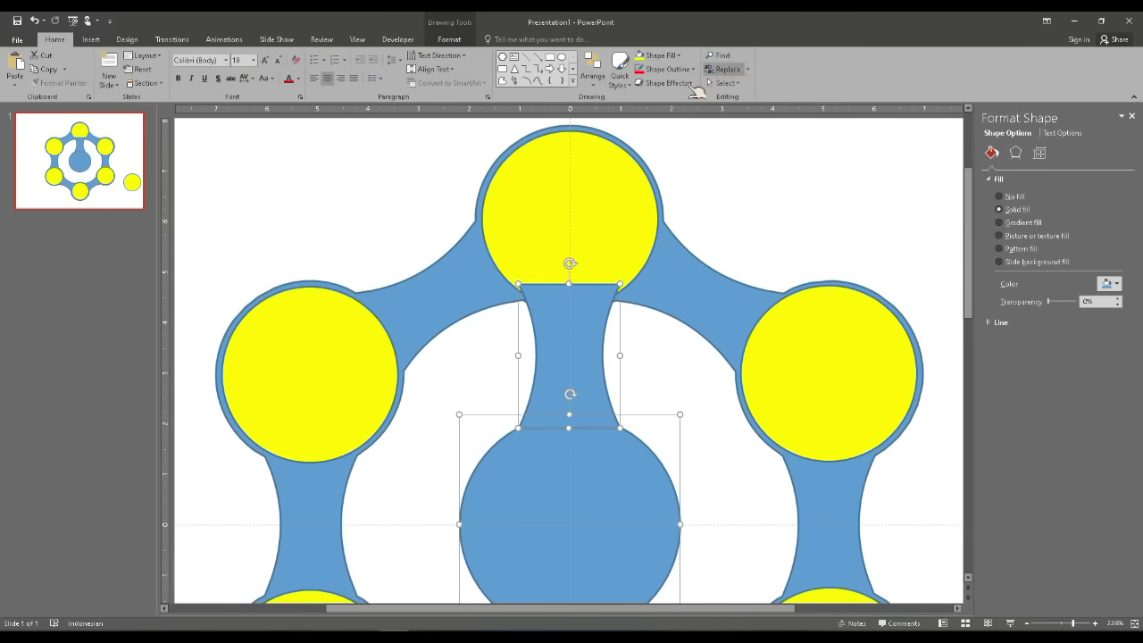
double_click(601, 475)
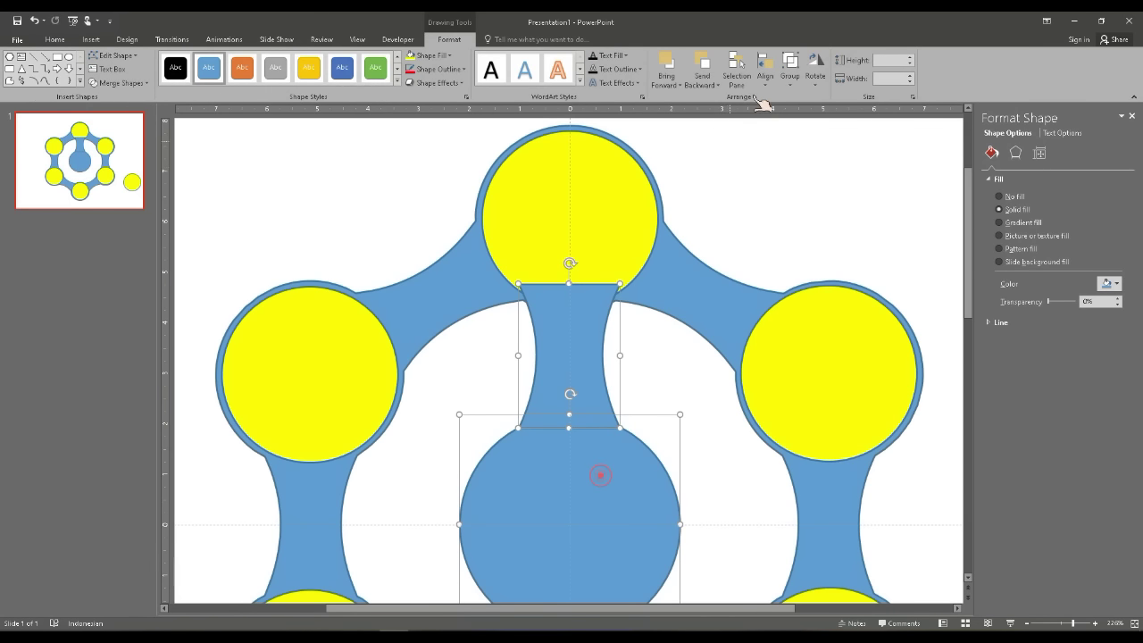
left_click(814, 77)
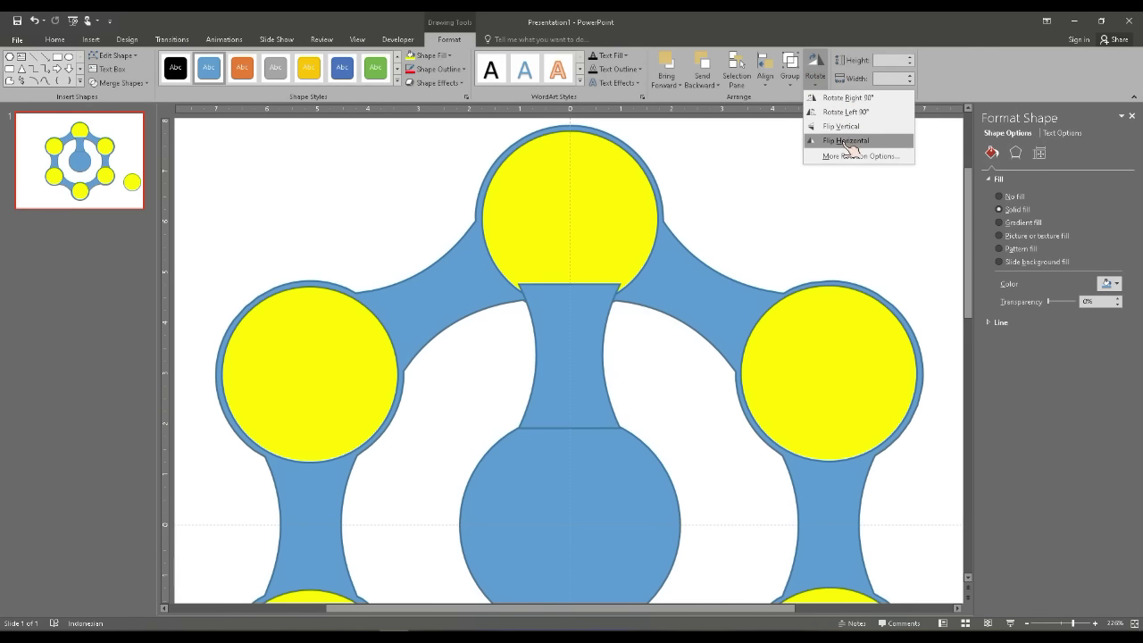
left_click(766, 82)
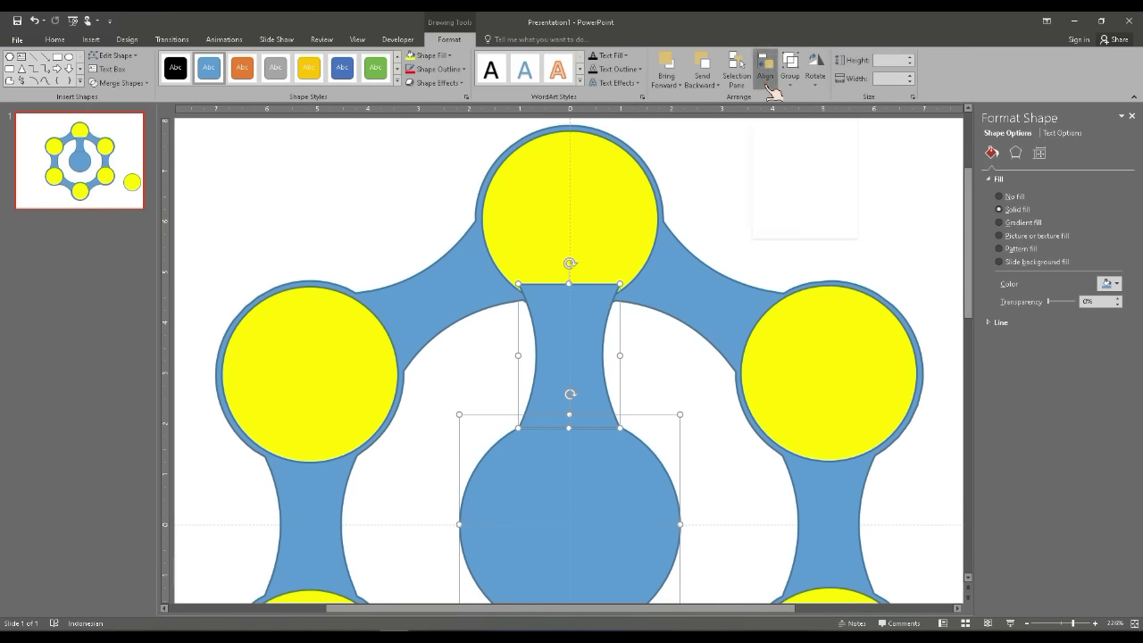
left_click(797, 111)
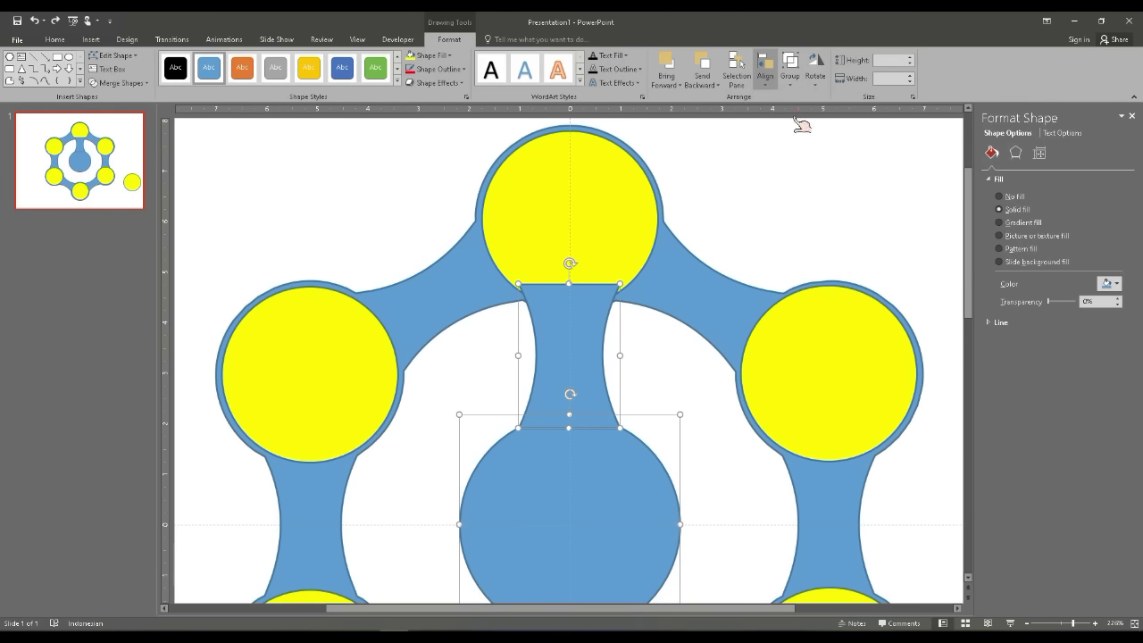
left_click(776, 180)
Resize the connector from its top edge so it joins the top yellow circle
left_click(593, 412)
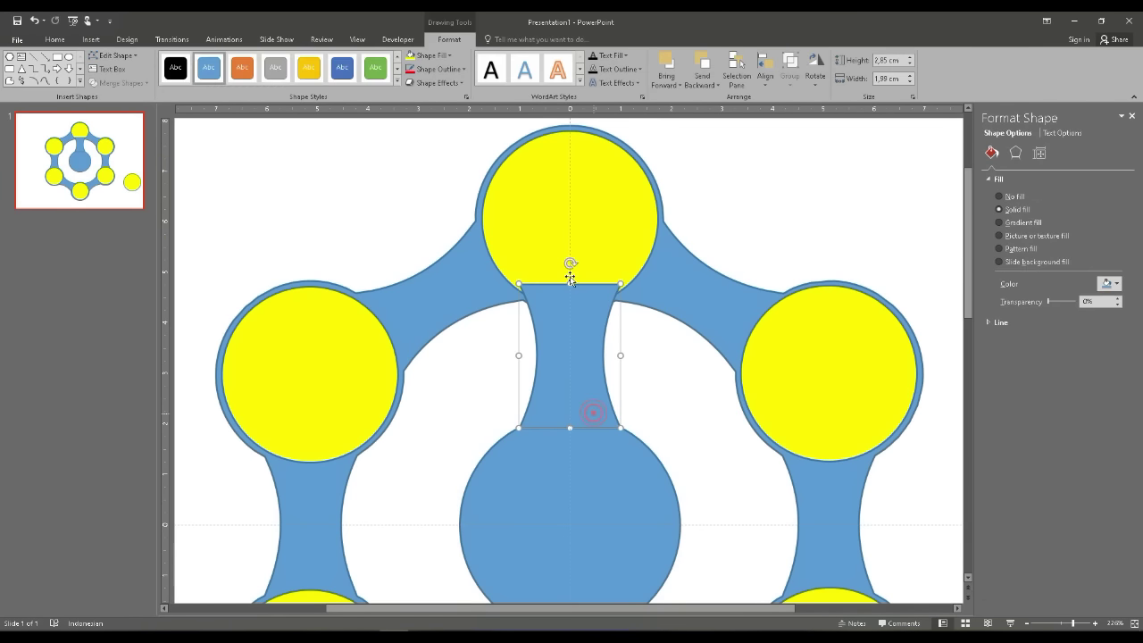
left_click_drag(570, 282, 566, 287)
left_click(646, 359)
left_click(576, 324)
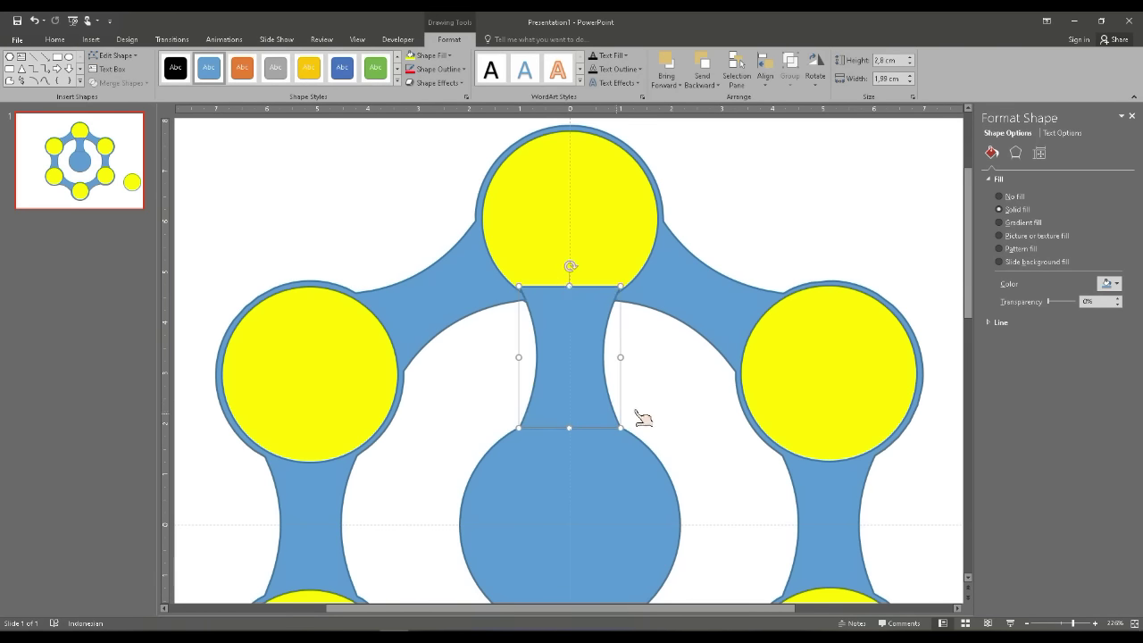
left_click(659, 409)
left_click(598, 411)
left_click(656, 380)
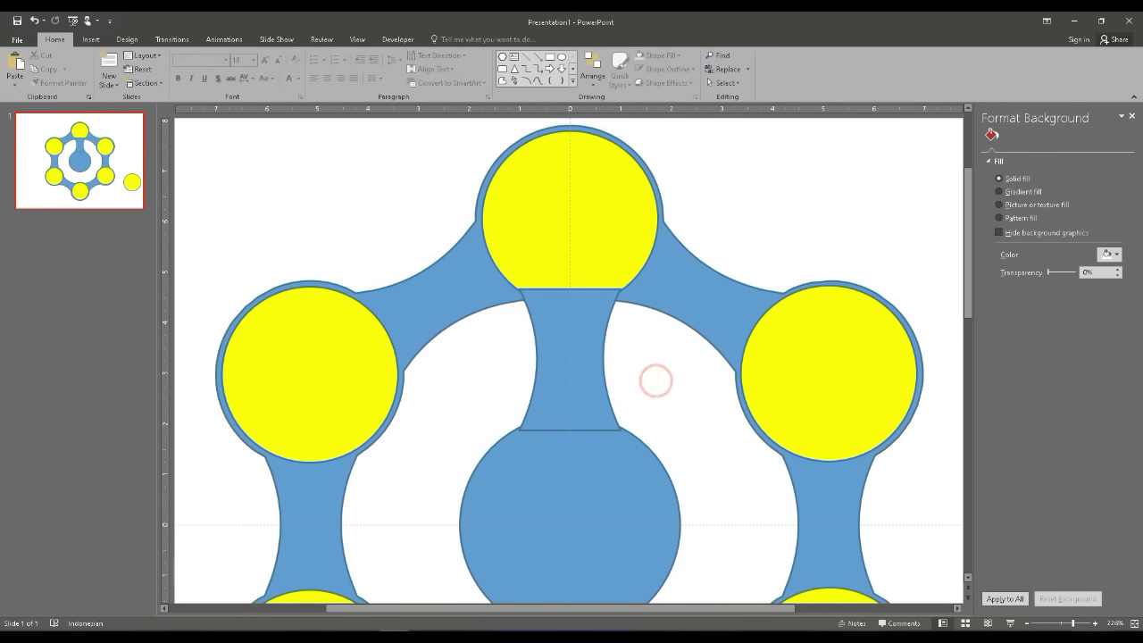
scroll(656, 380, "down", 5, "ctrl")
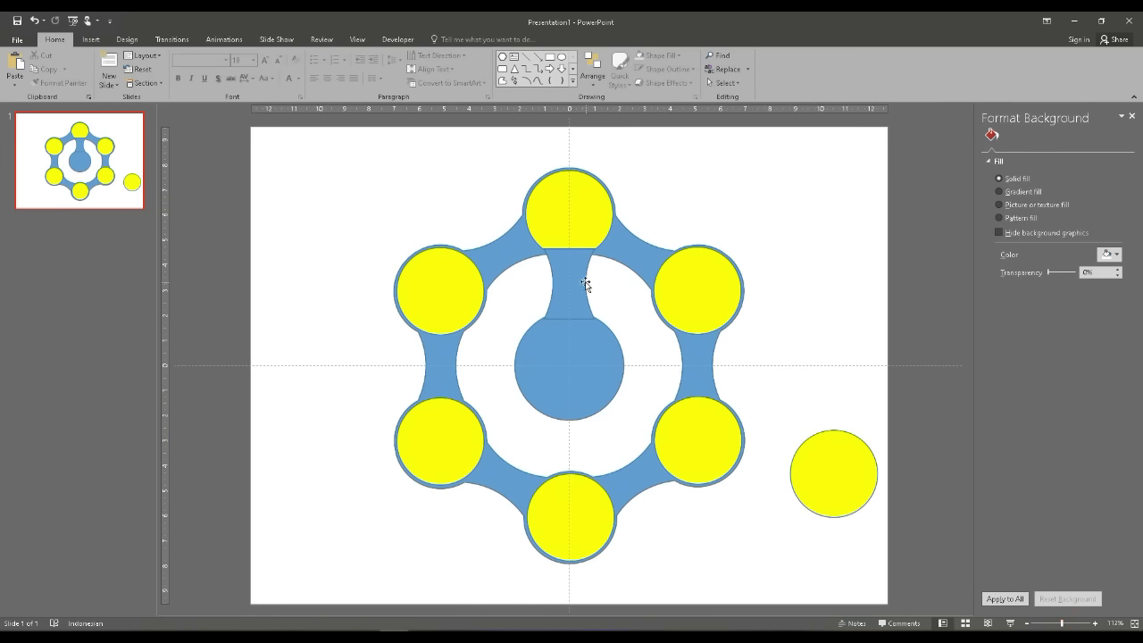
Duplicate the blue spoke and rotate the copy toward the lower-left circle
left_click(585, 284)
scroll(585, 284, "up", 5, "ctrl")
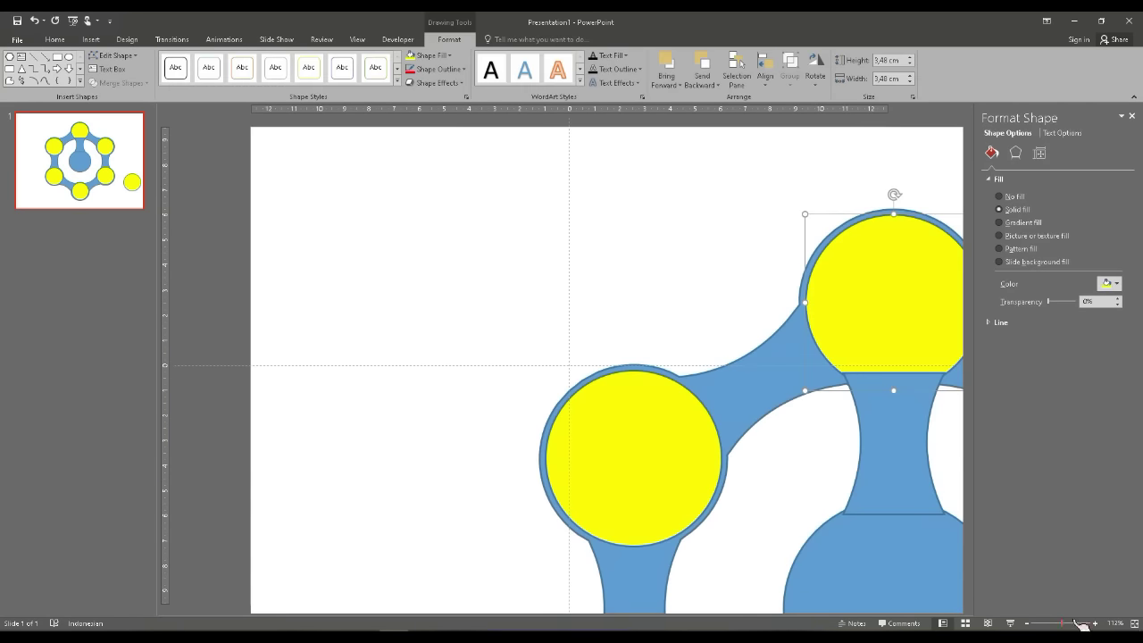
left_click_drag(1080, 624, 1061, 624)
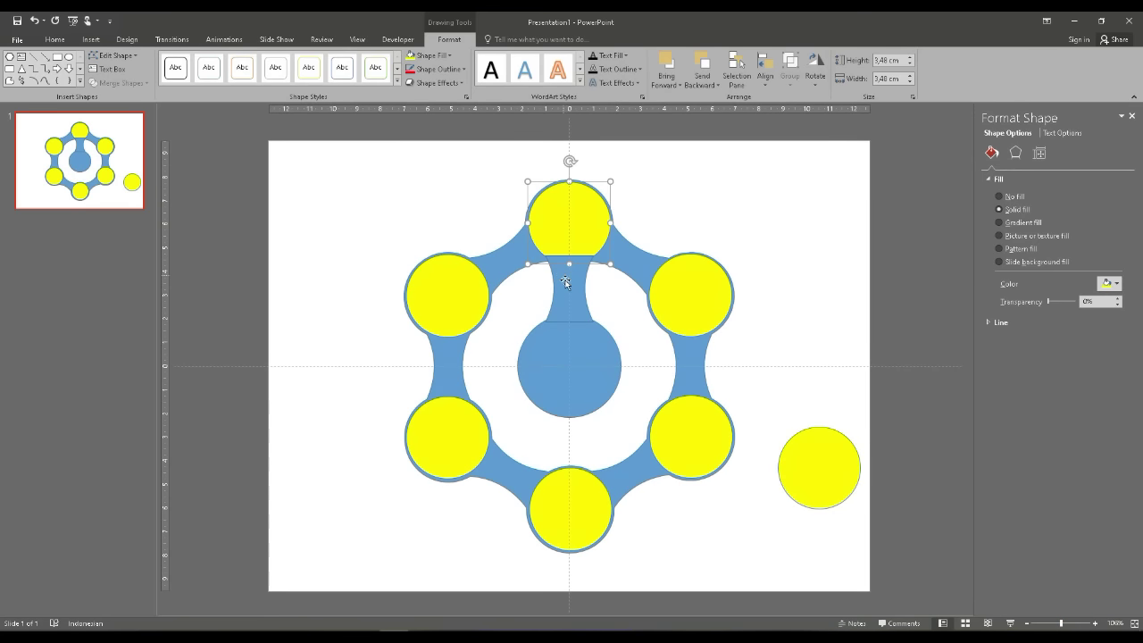
left_click(565, 282)
key("ctrl+d")
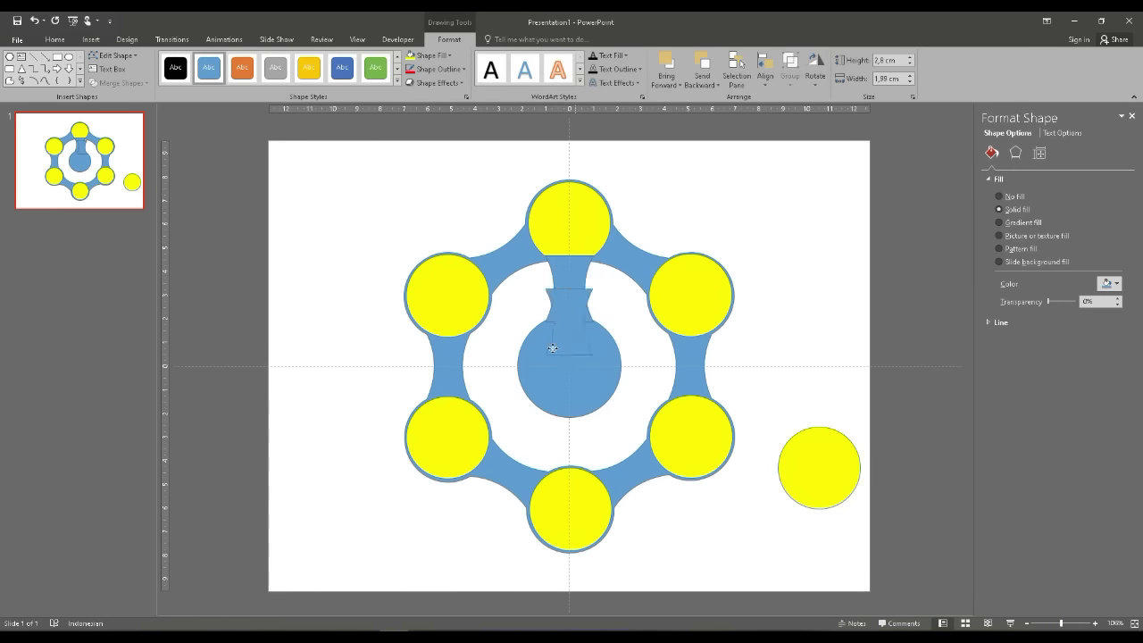
left_click_drag(579, 303, 499, 405)
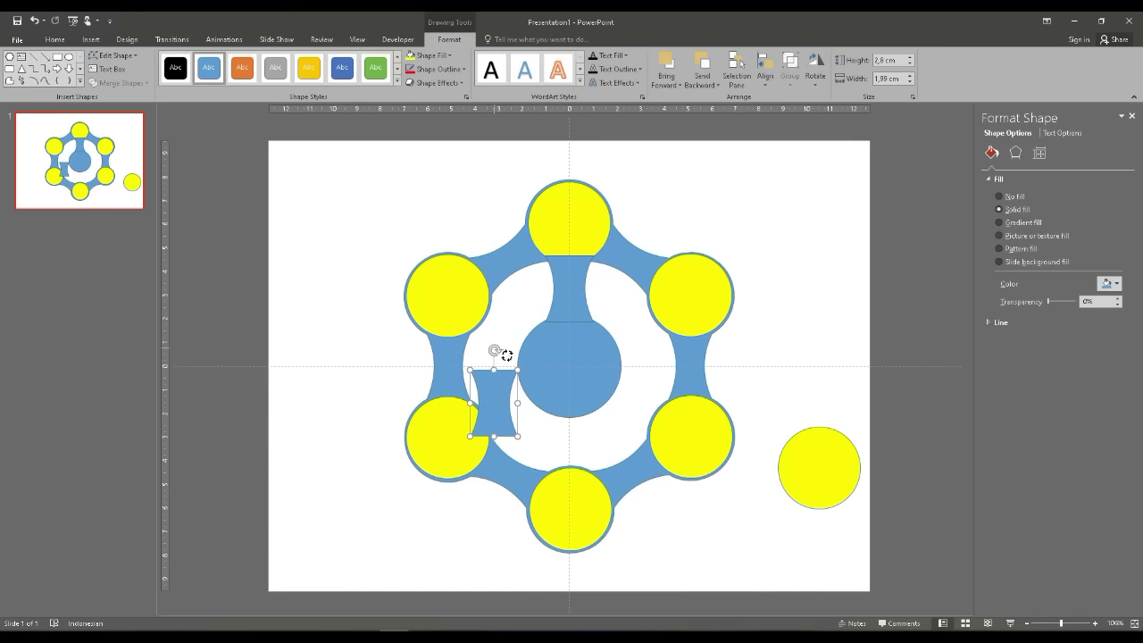
mouse_move(506, 356)
left_mouse_down()
mouse_move(544, 379)
mouse_move(509, 408)
left_mouse_up()
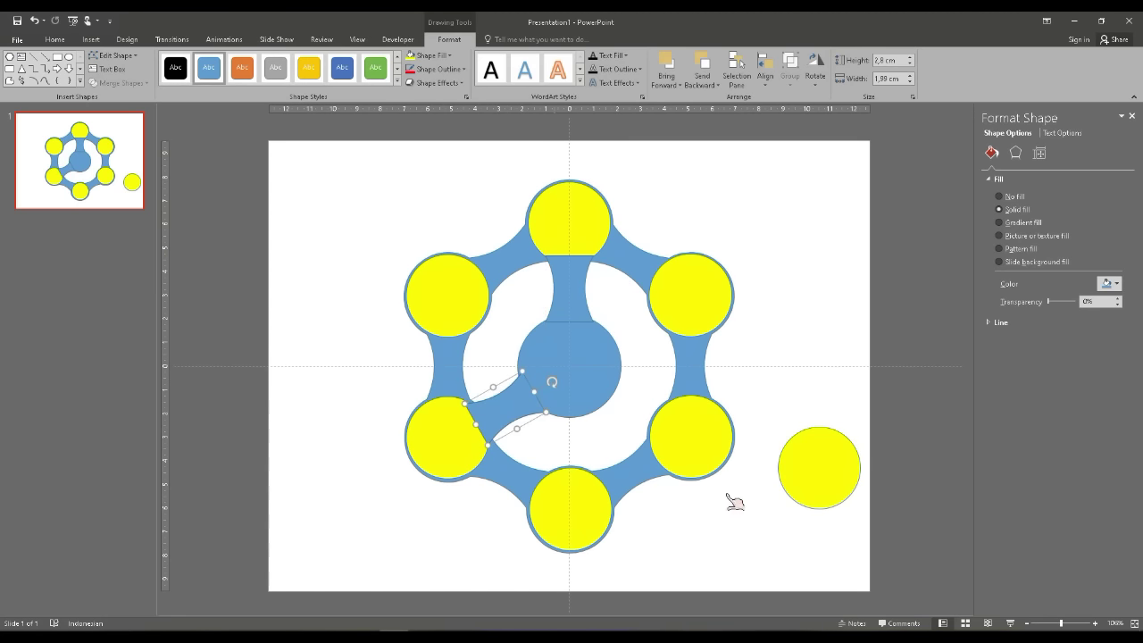
Fine-position the copy so it joins the centre hub and lower-left circle
left_click_drag(1068, 625, 1075, 625)
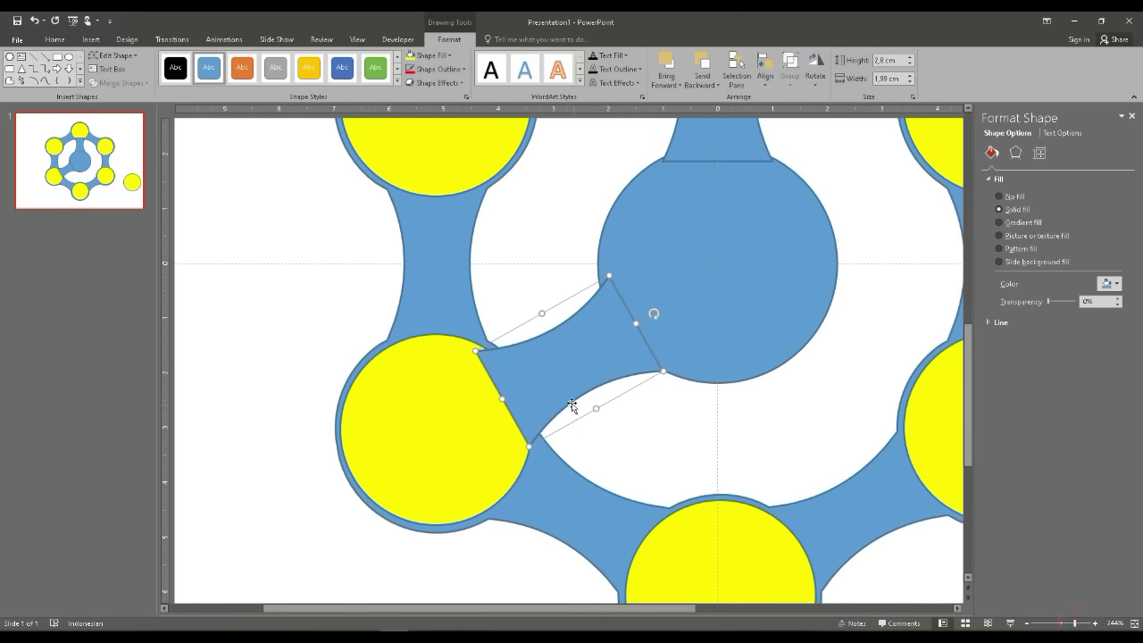
left_click_drag(555, 384, 550, 378)
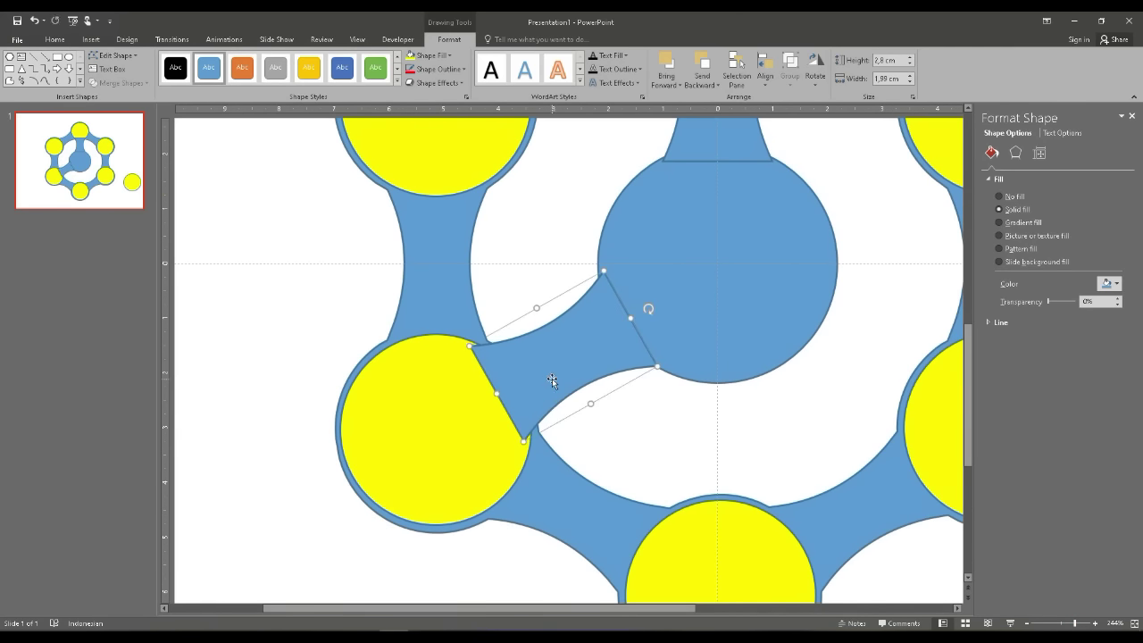
key("ctrl+Up")
key("ctrl+Up")
key("ctrl+Down")
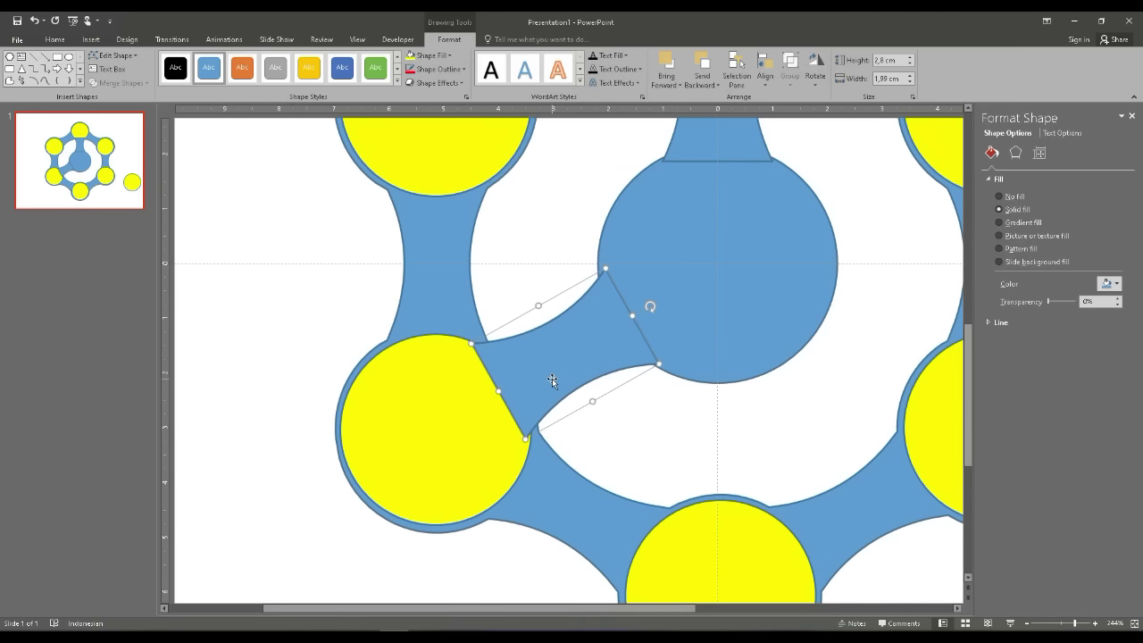
key("ctrl+Down")
key("ctrl+Up")
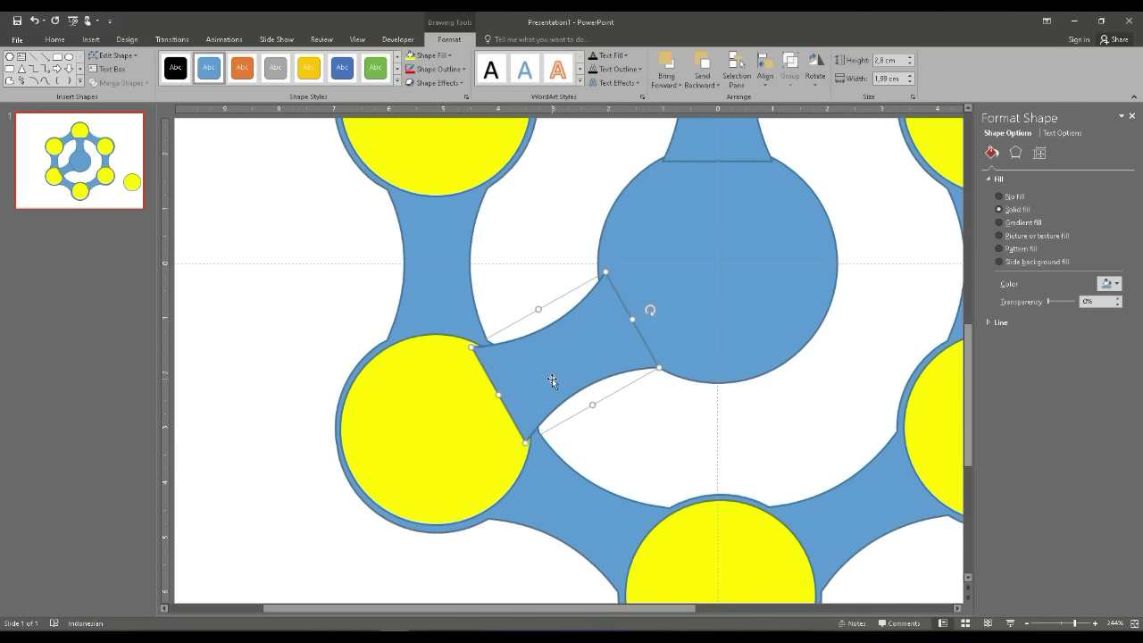
key("ctrl+Up")
left_click(688, 431)
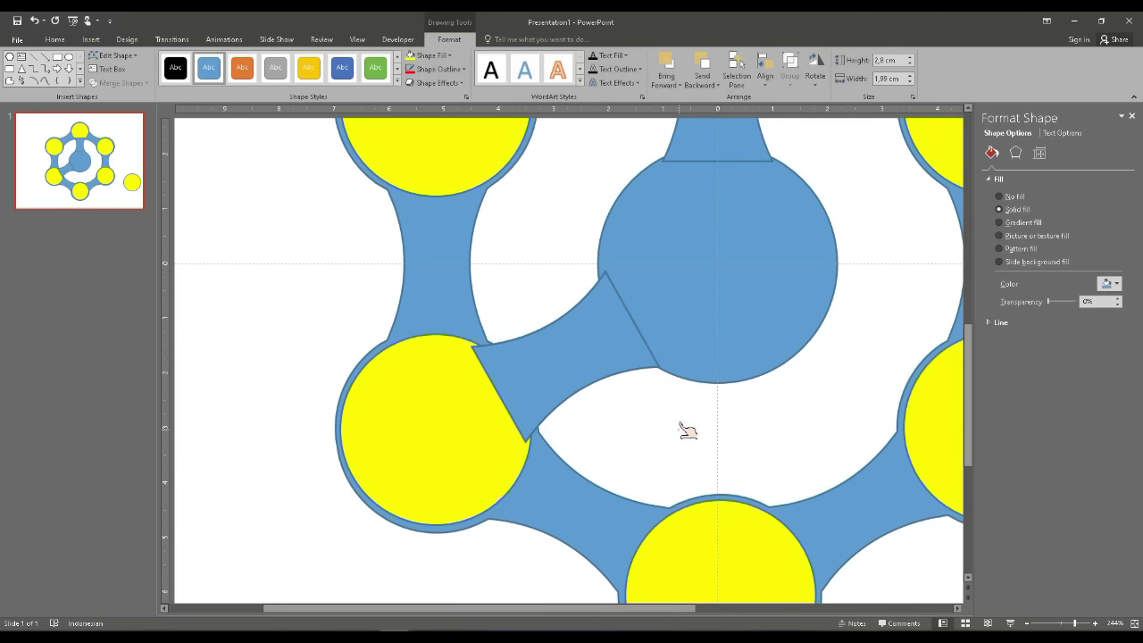
Duplicate the angled spoke, flip it horizontally, and fit it against the hub toward the lower-right circle
left_click(614, 352)
key("ctrl+d")
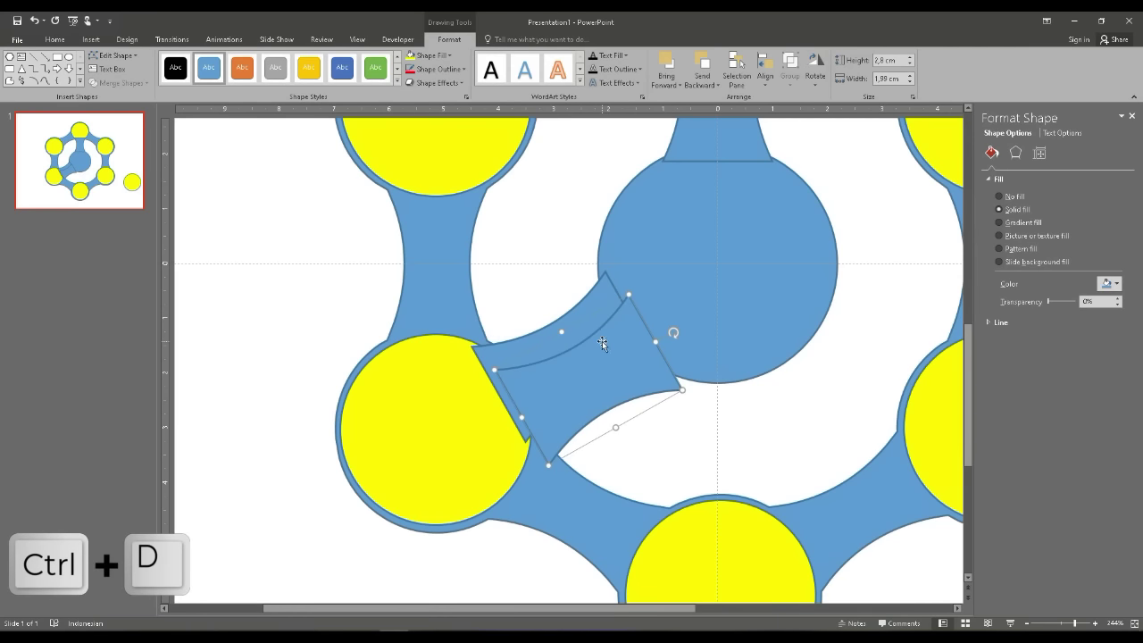
left_click(814, 90)
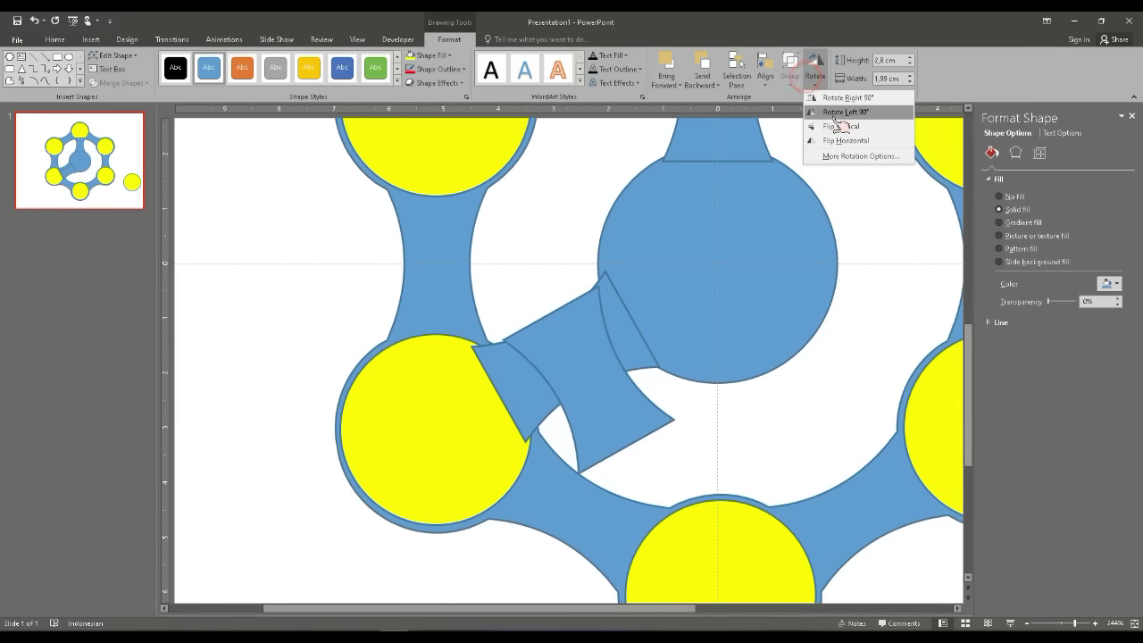
left_click(843, 144)
mouse_move(544, 354)
left_mouse_down()
mouse_move(839, 325)
mouse_move(829, 328)
left_mouse_up()
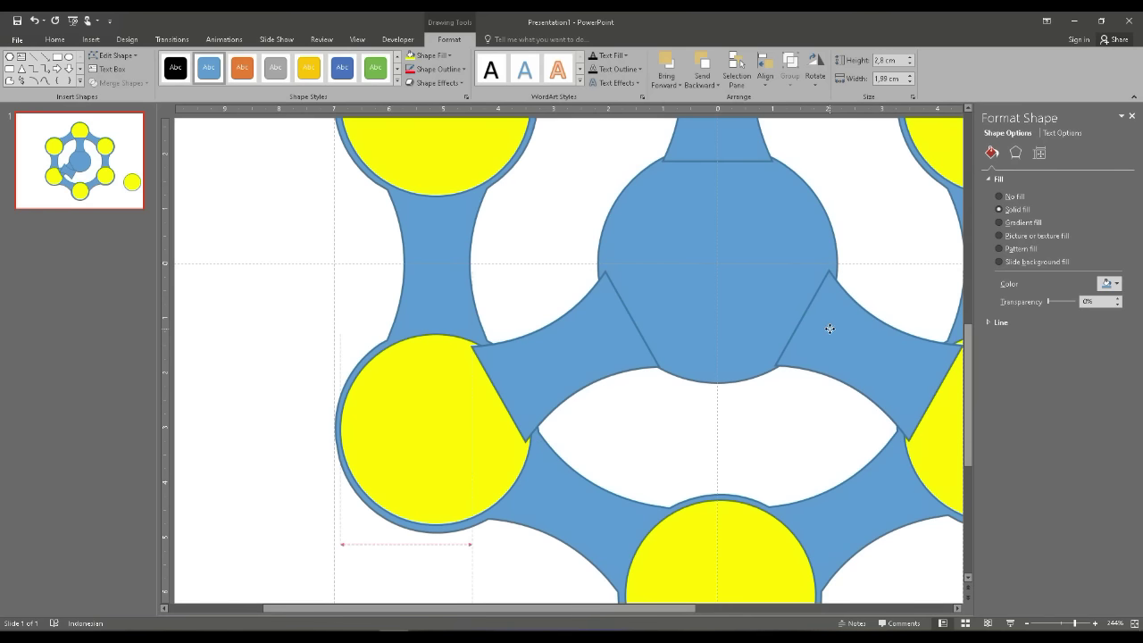
left_click_drag(829, 329, 830, 331)
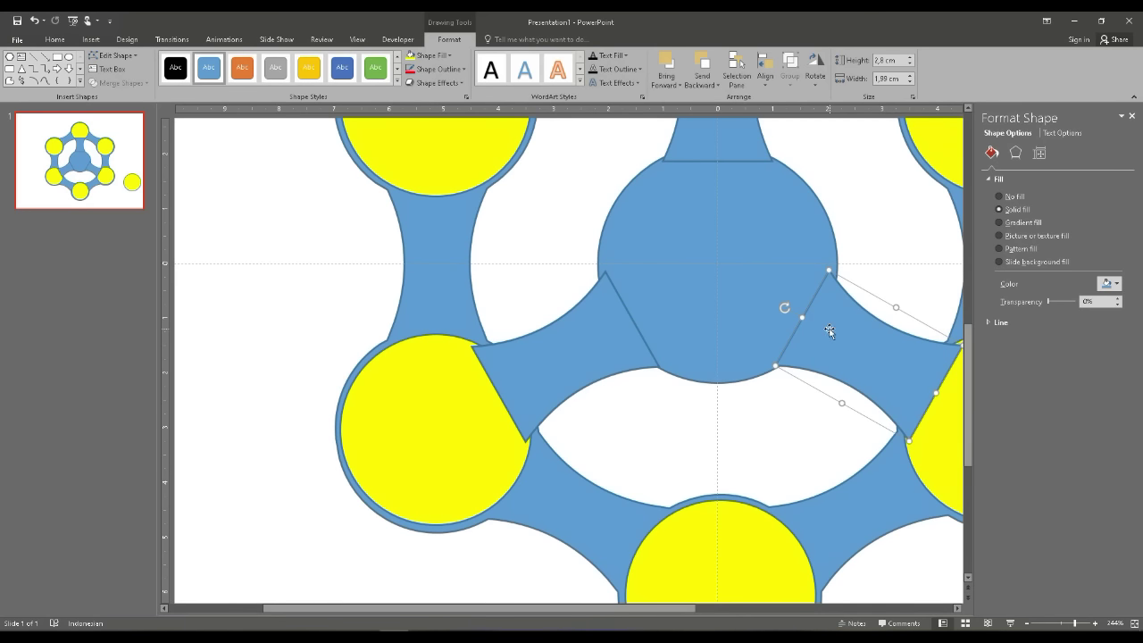
key("ctrl+Up")
key("ctrl+Down")
key("ctrl+Right")
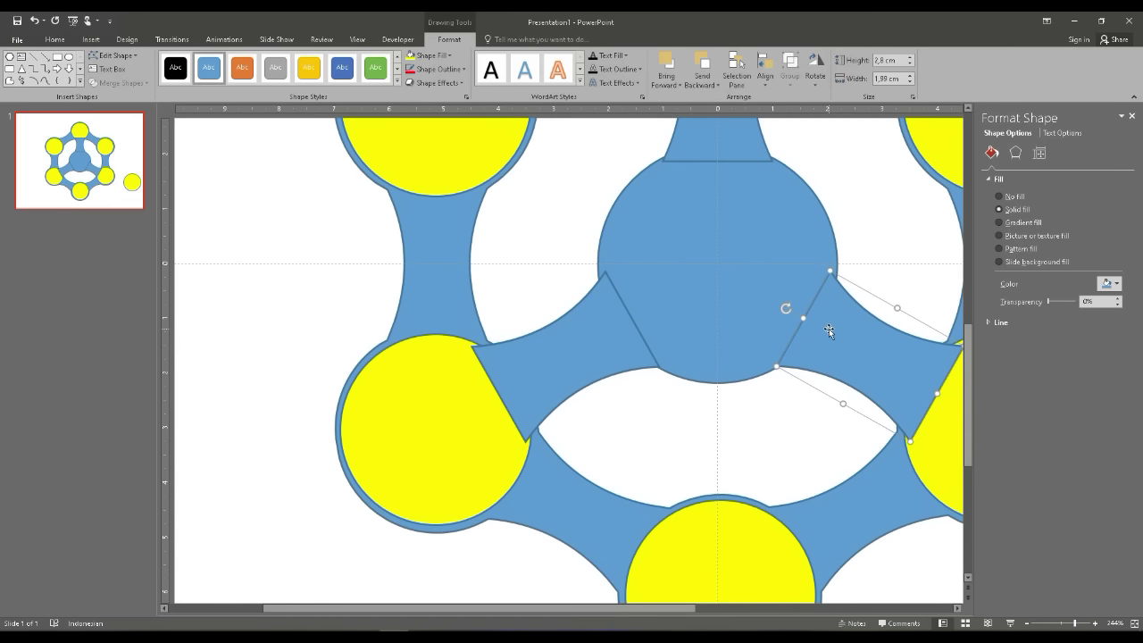
left_click(739, 404)
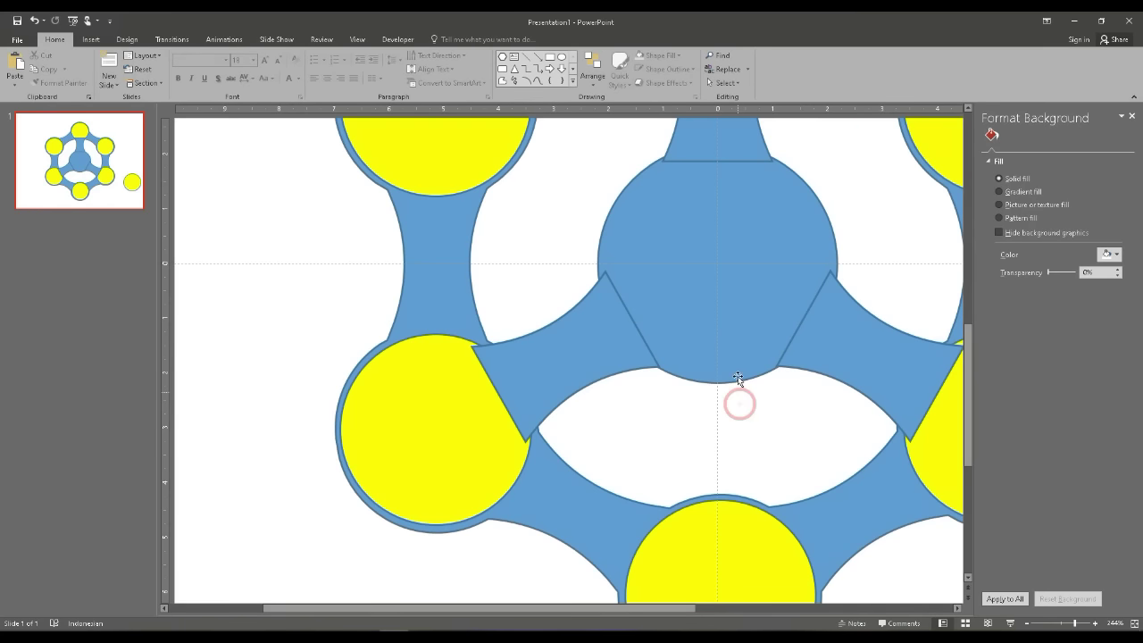
Select the central circle, its three spokes and their end circles, closing Format Shape
left_click(645, 362)
left_click(739, 170, "shift")
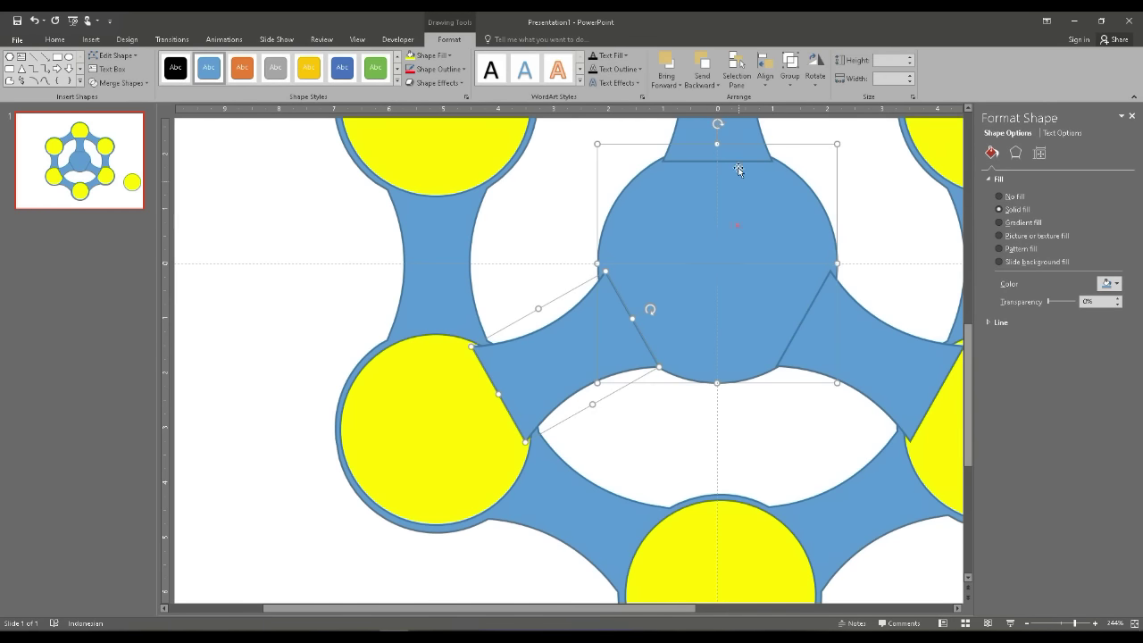
left_click(739, 133, "shift")
left_click(863, 338, "shift")
left_click(947, 424, "shift")
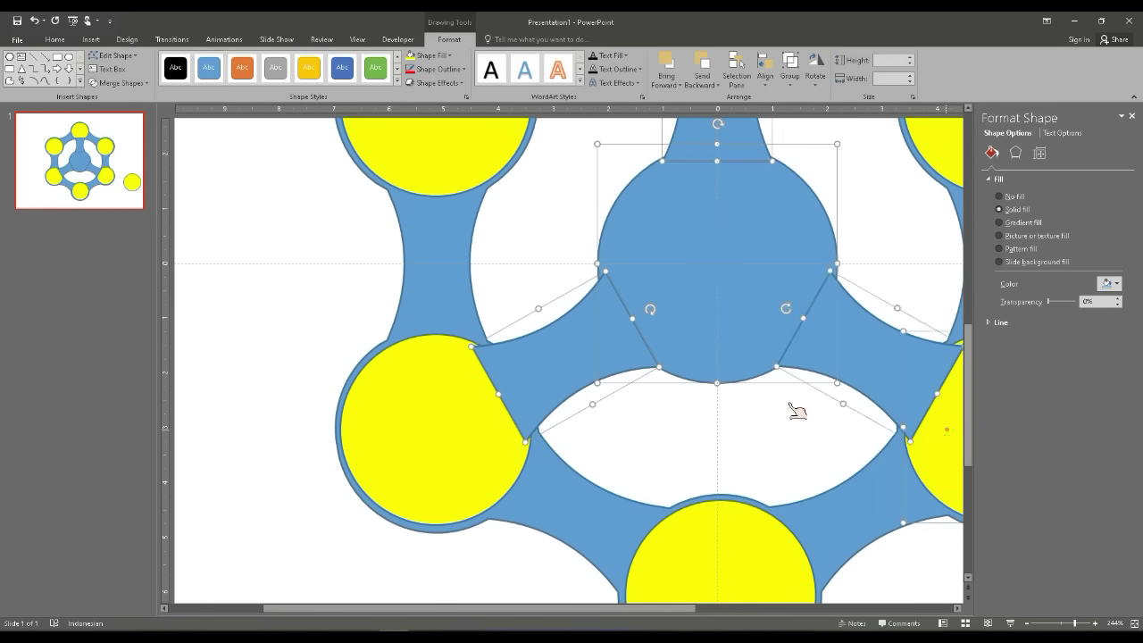
left_click(486, 436, "shift")
scroll(672, 167, "up", 3)
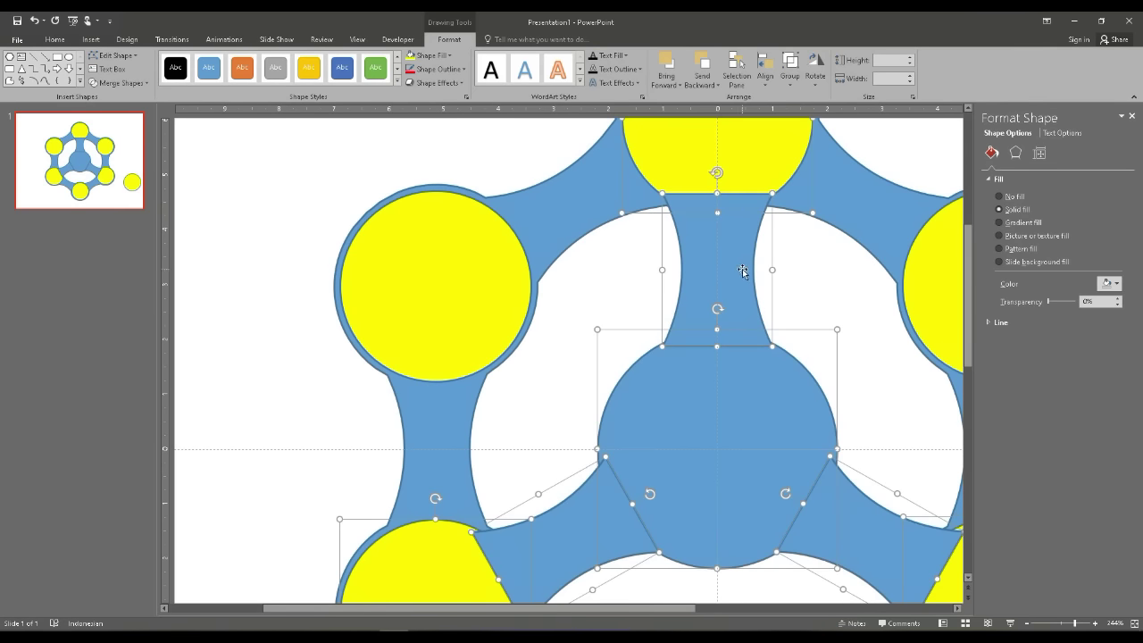
left_click(1132, 118)
Merge the selected pieces into one shape with Merge Shapes > Union
left_click(462, 38)
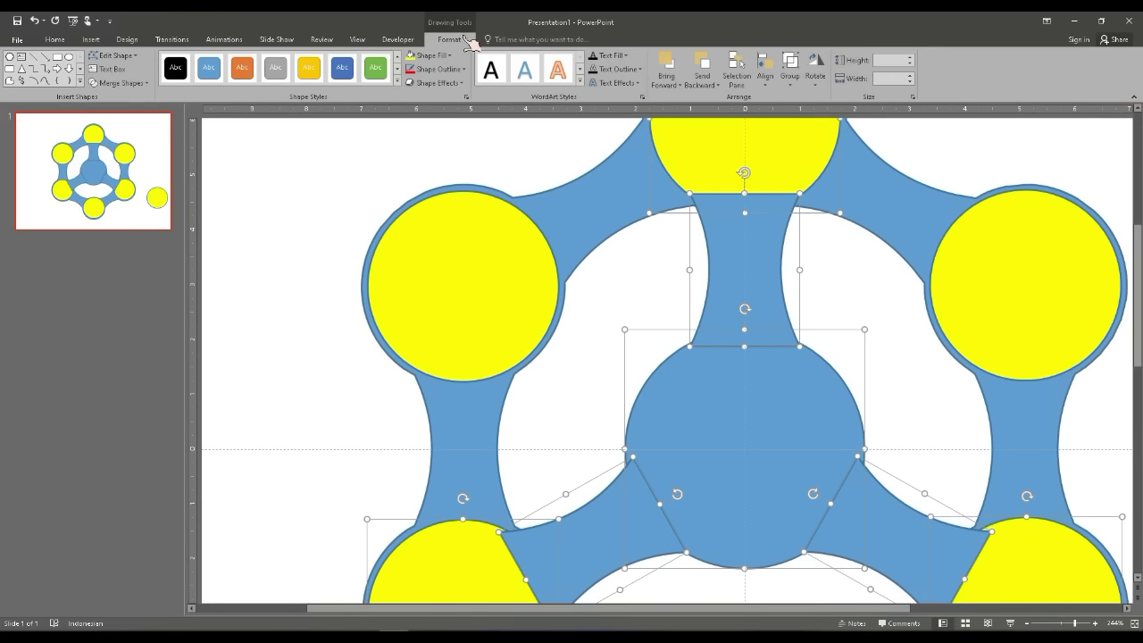
left_click(101, 83)
left_click(109, 97)
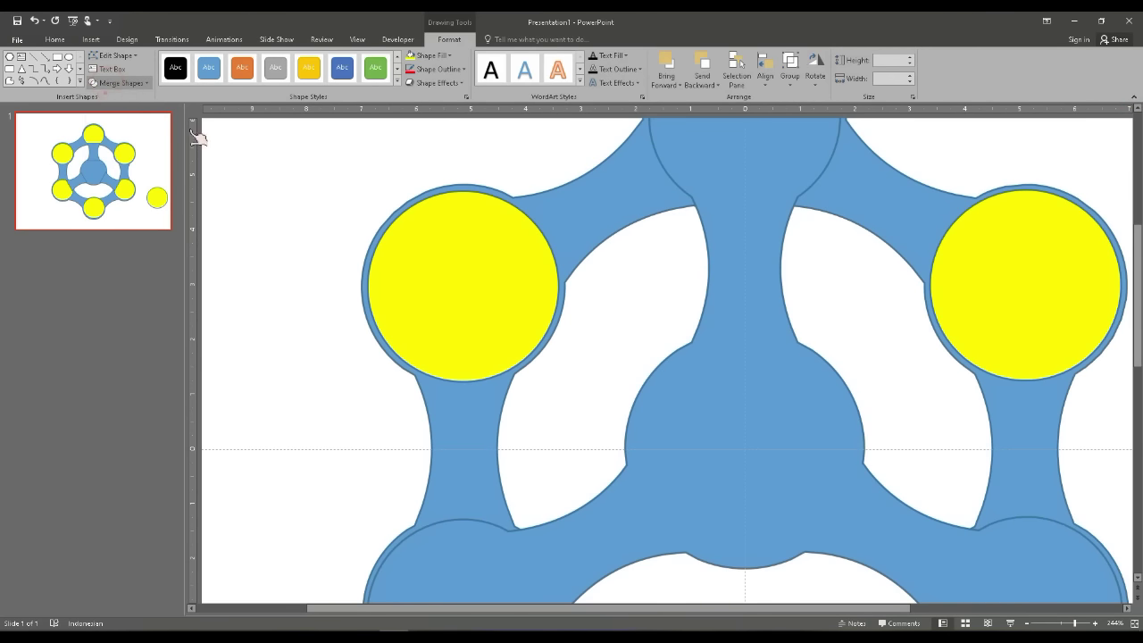
left_click(1062, 623)
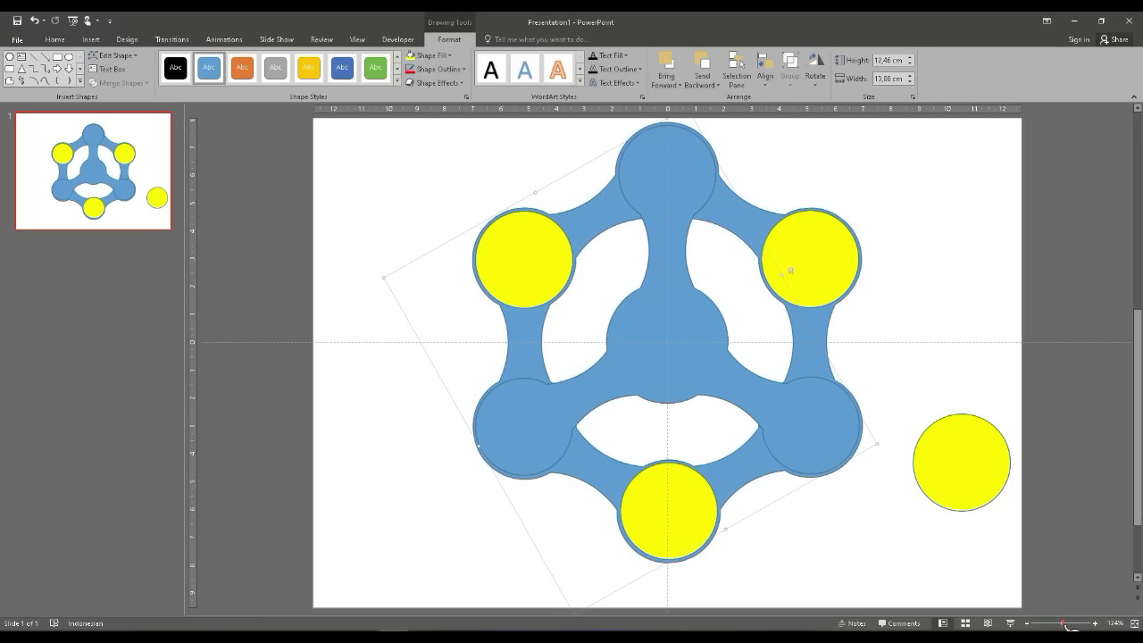
left_click(853, 529)
left_click(677, 201)
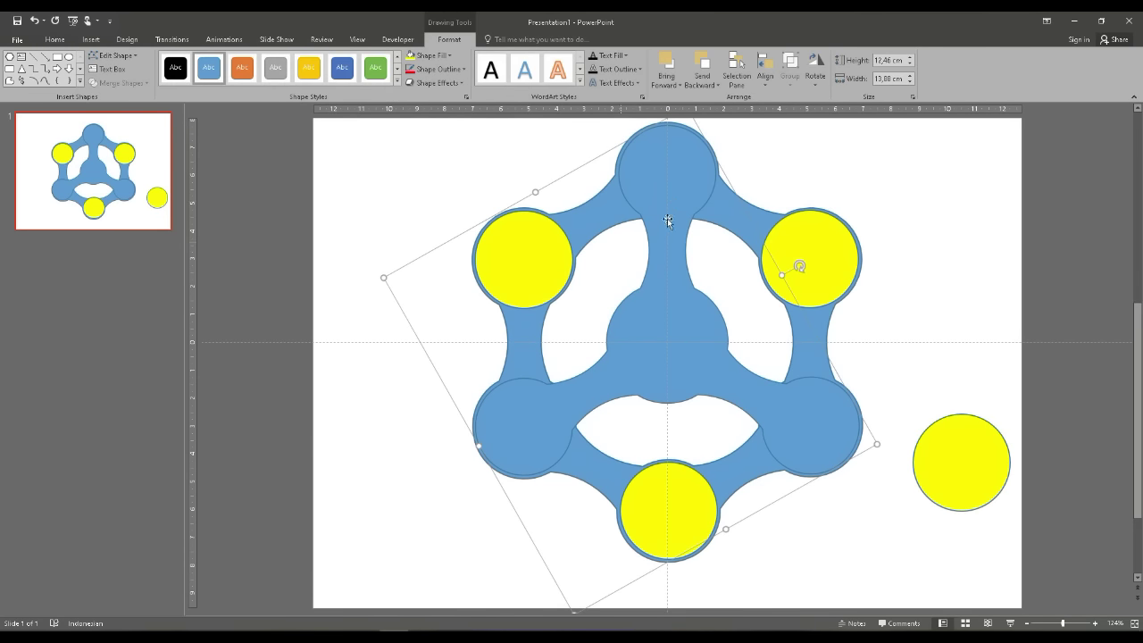
Fill the merged hub shape light blue
left_click(442, 57)
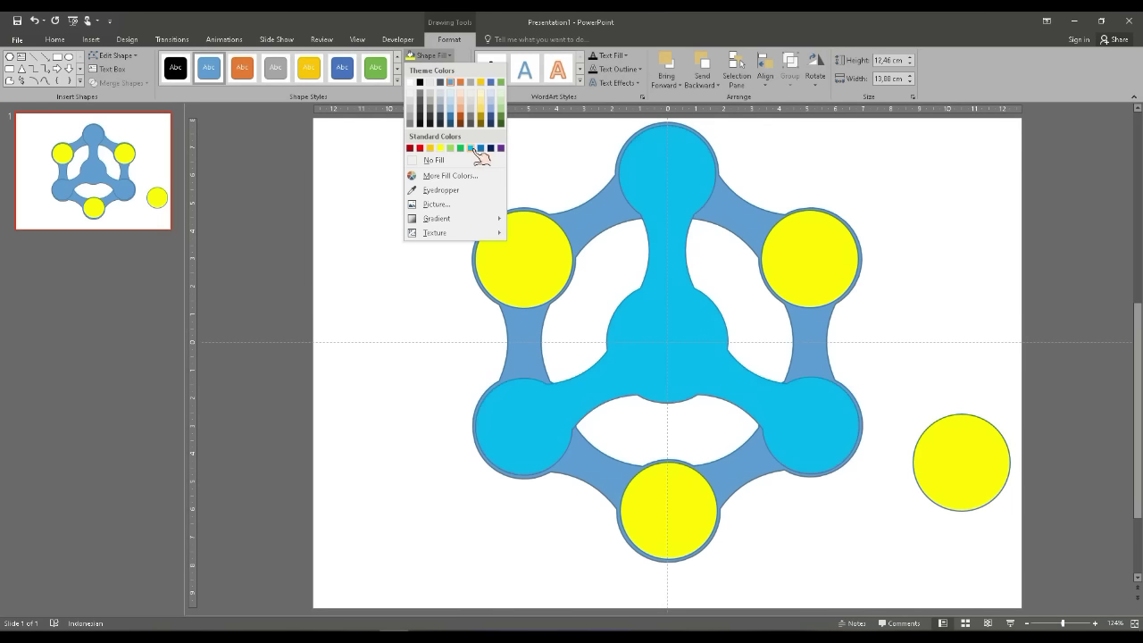
left_click(475, 149)
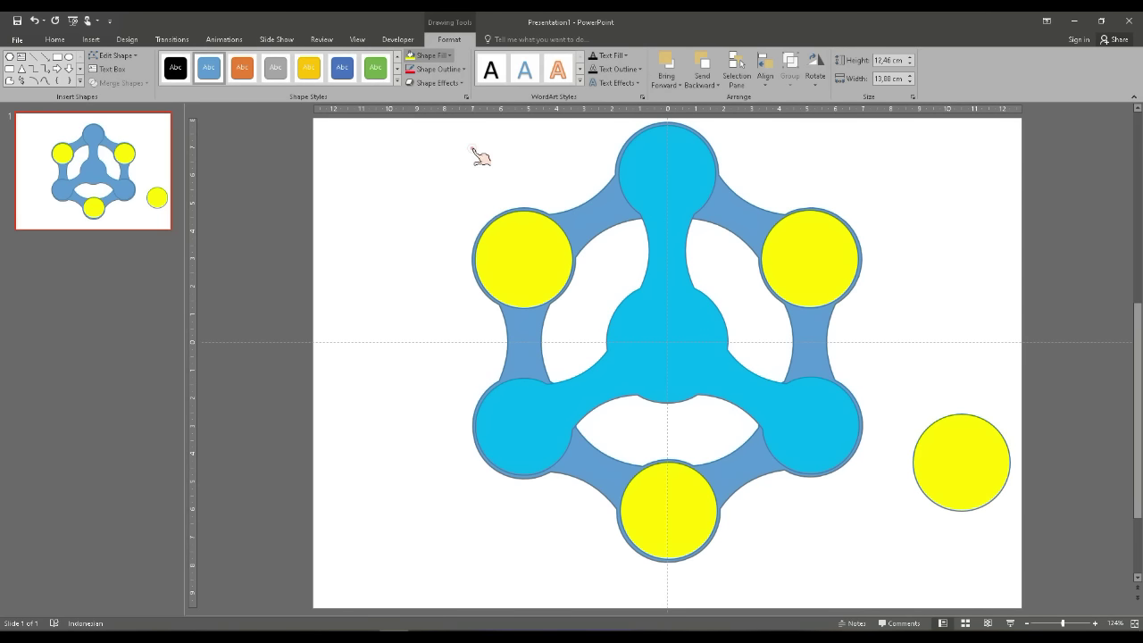
left_click(601, 219)
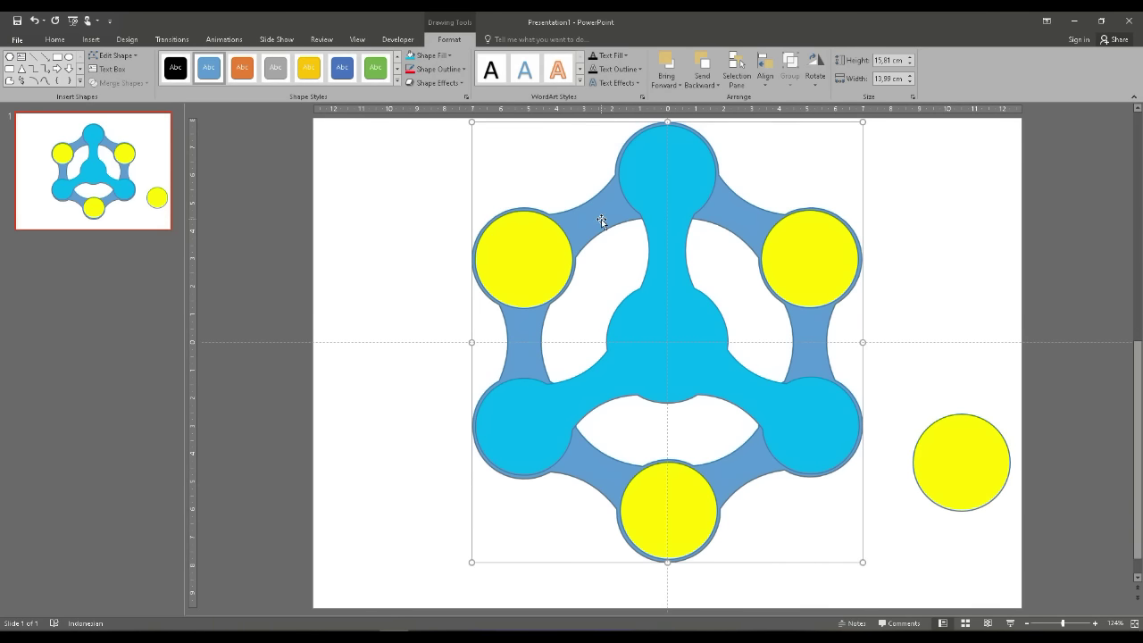
Fill the outer connecting ring red
left_click(449, 55)
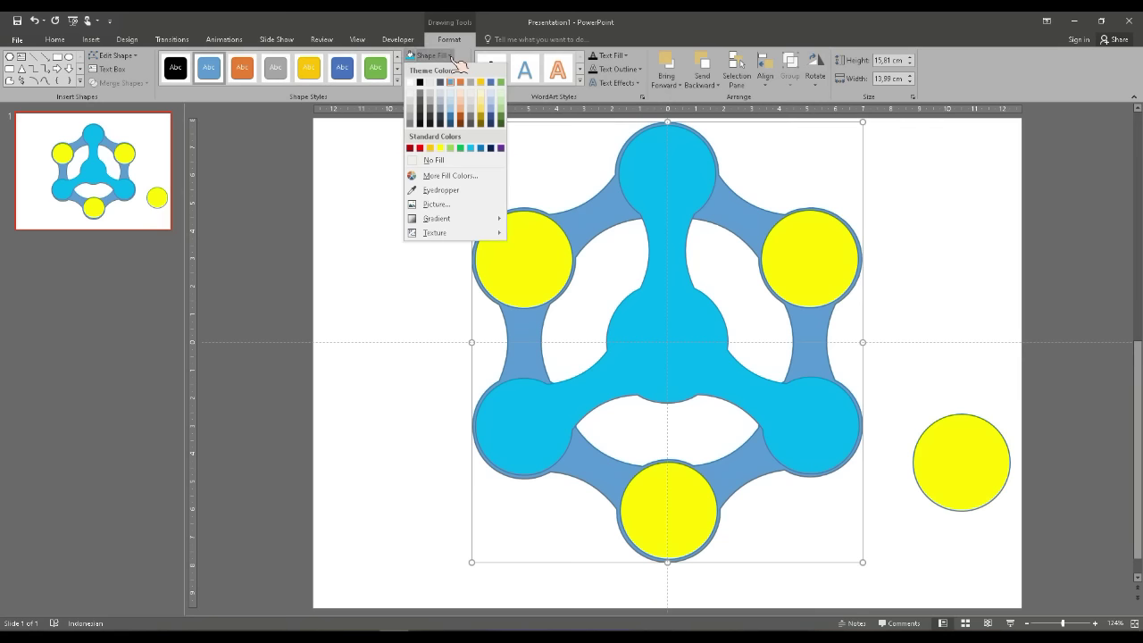
left_click(421, 149)
left_click(415, 279)
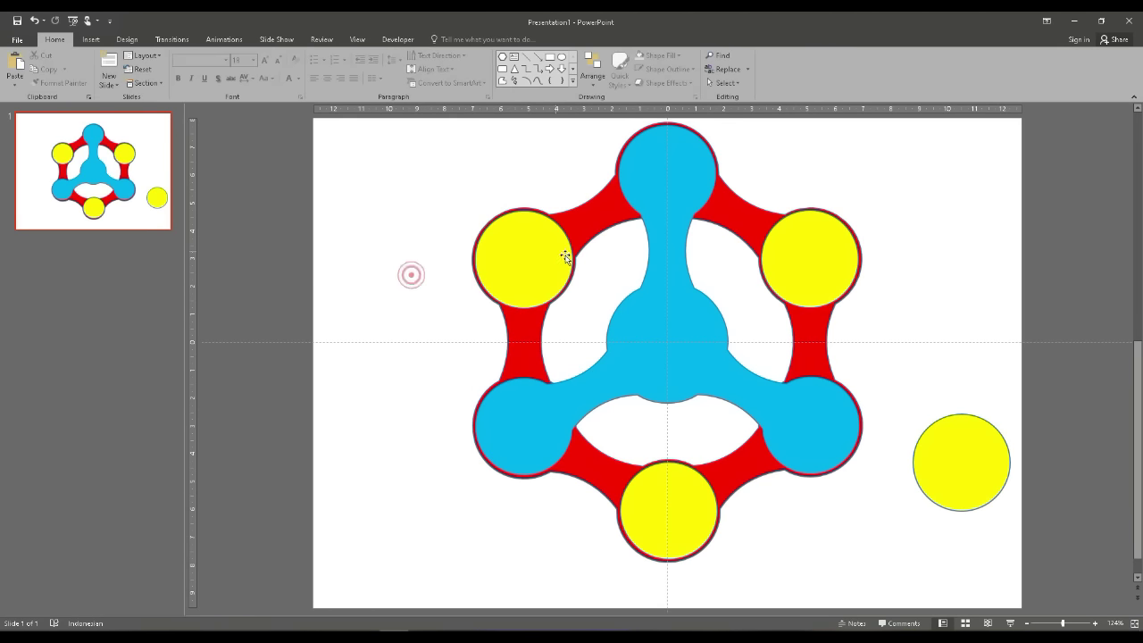
Recolour the top-right, bottom and top-left yellow nodes light grey
left_click(810, 287)
left_click(667, 502, "shift")
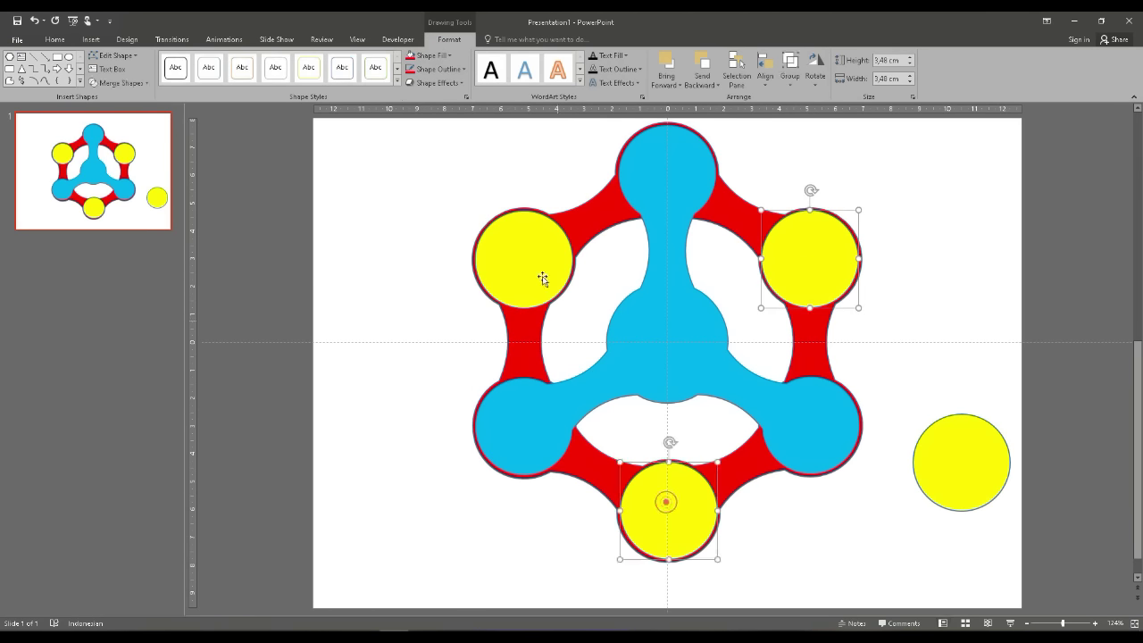
left_click(535, 259, "shift")
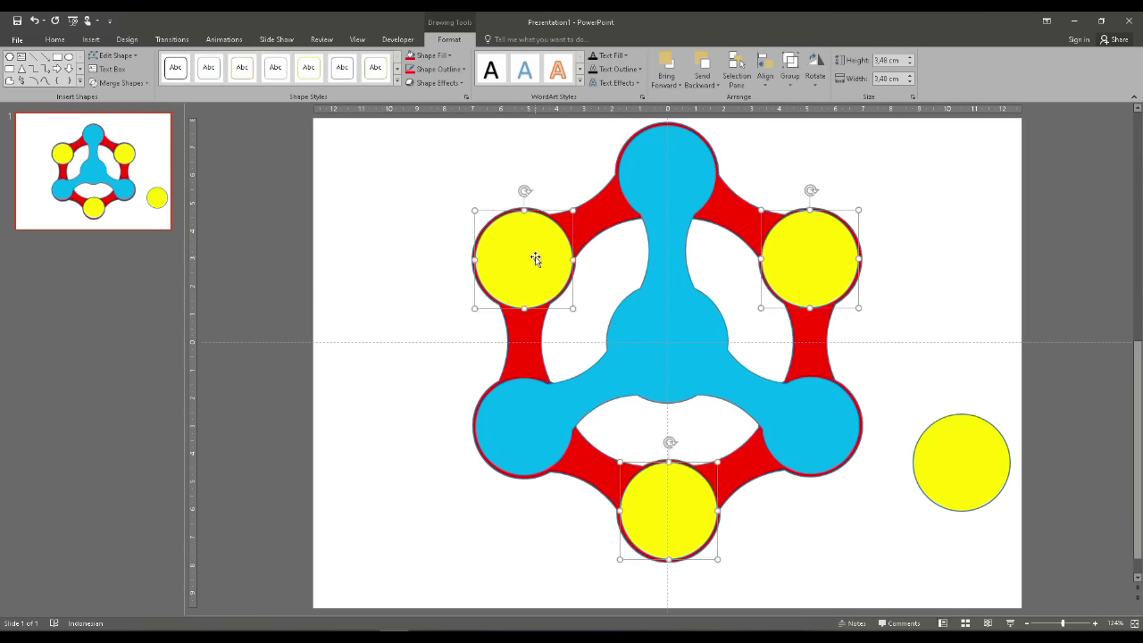
left_click(432, 55)
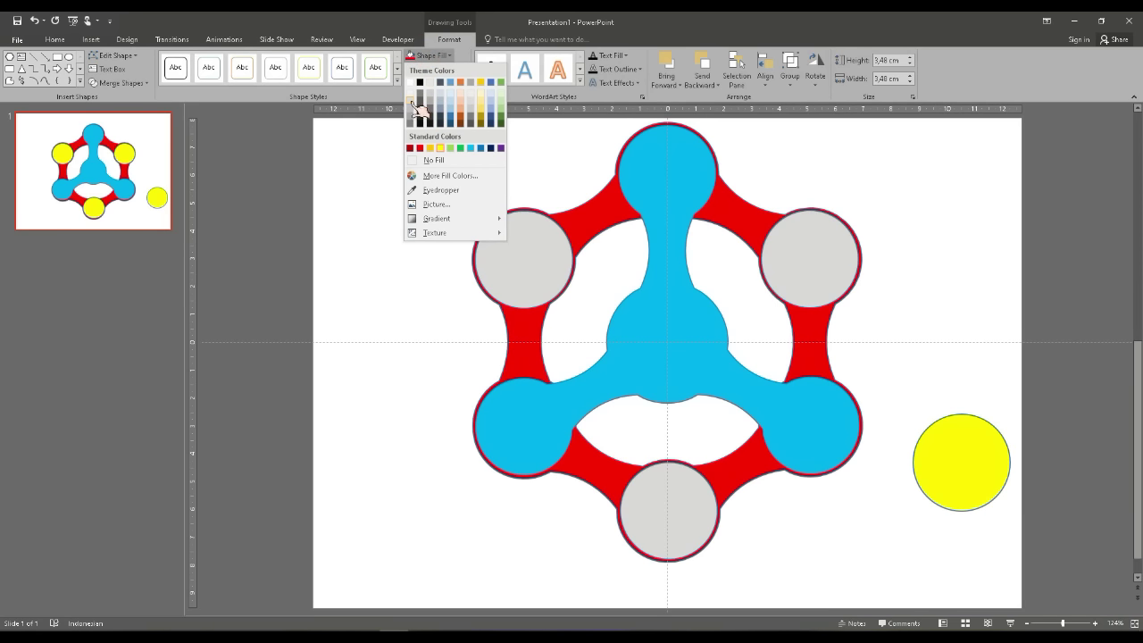
left_click(412, 93)
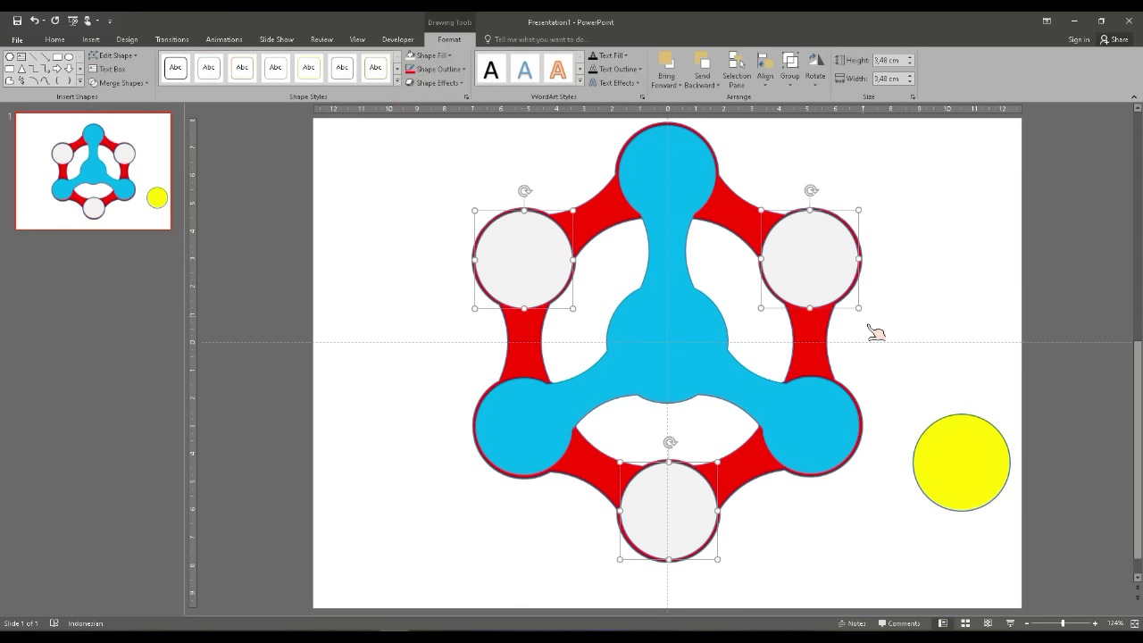
Duplicate the spare yellow circle and position the copy in the hub centre
left_click_drag(959, 447, 913, 355)
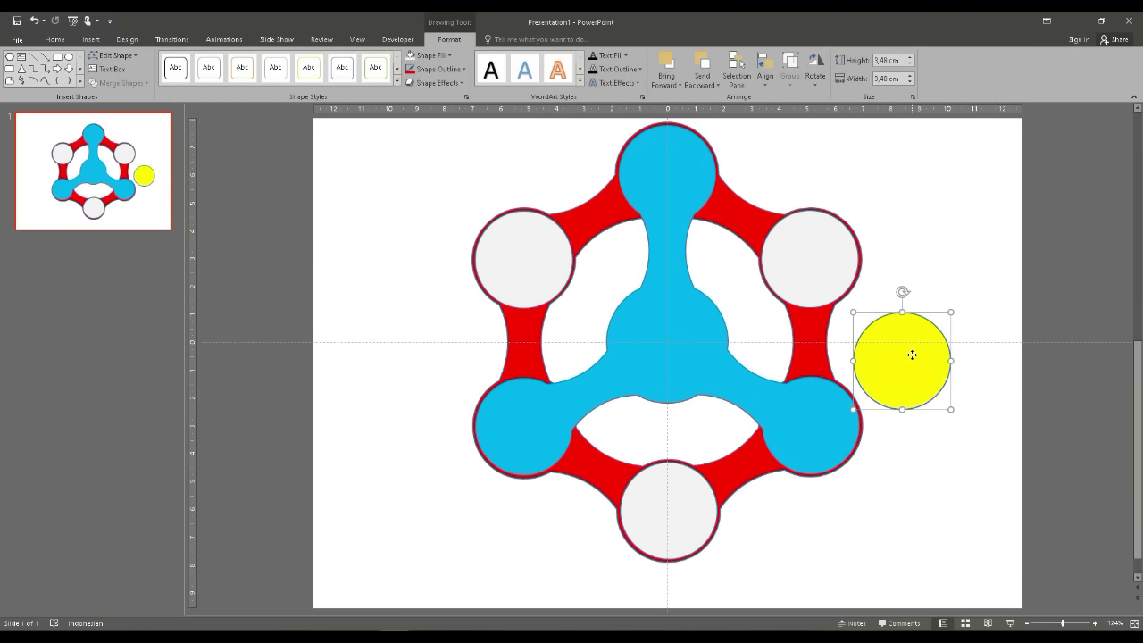
right_click(913, 355)
left_click(952, 467)
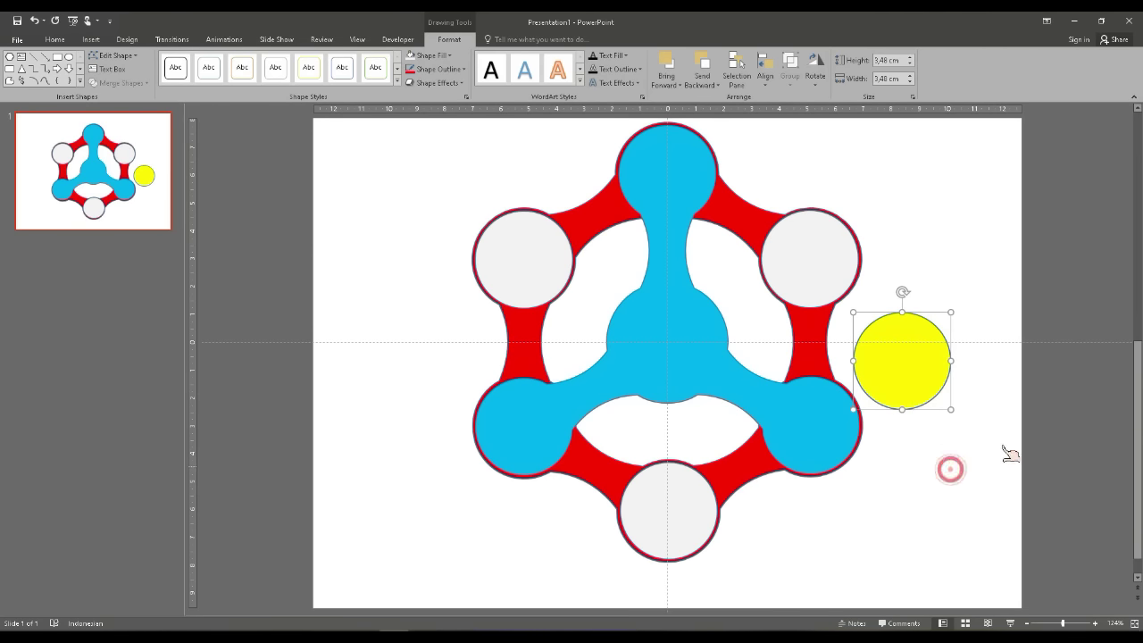
key("ctrl+d")
mouse_move(923, 357)
left_mouse_down()
mouse_move(679, 344)
mouse_move(687, 333)
left_mouse_up()
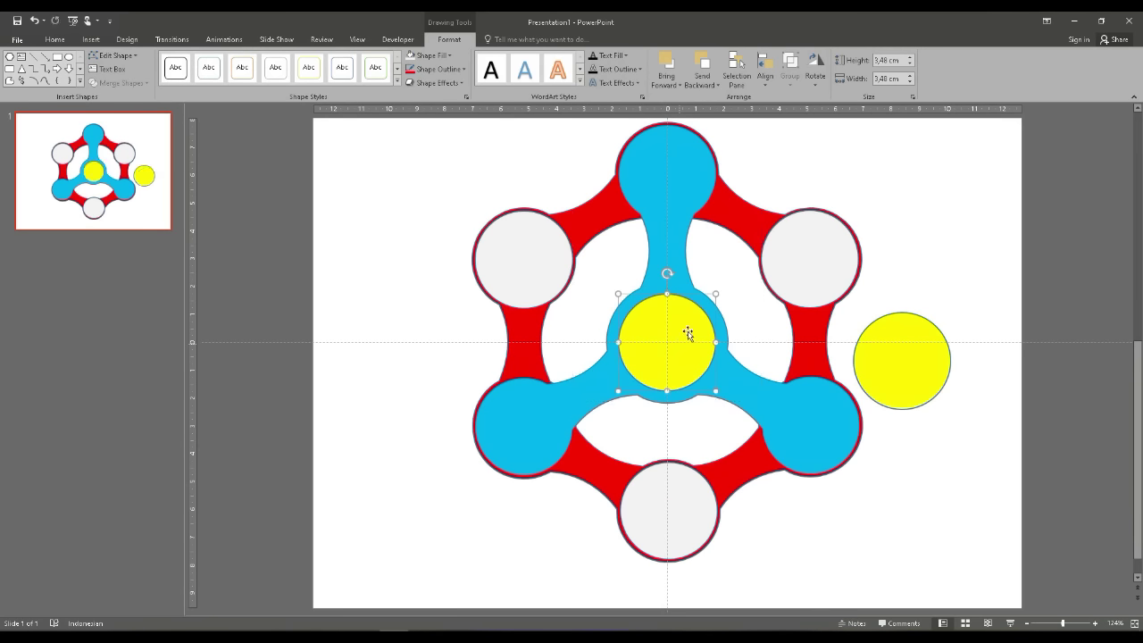
left_click_drag(712, 294, 722, 287)
Place the spare yellow circle over the lower-left blue circle and shrink it to 3,17 cm
left_click(908, 371)
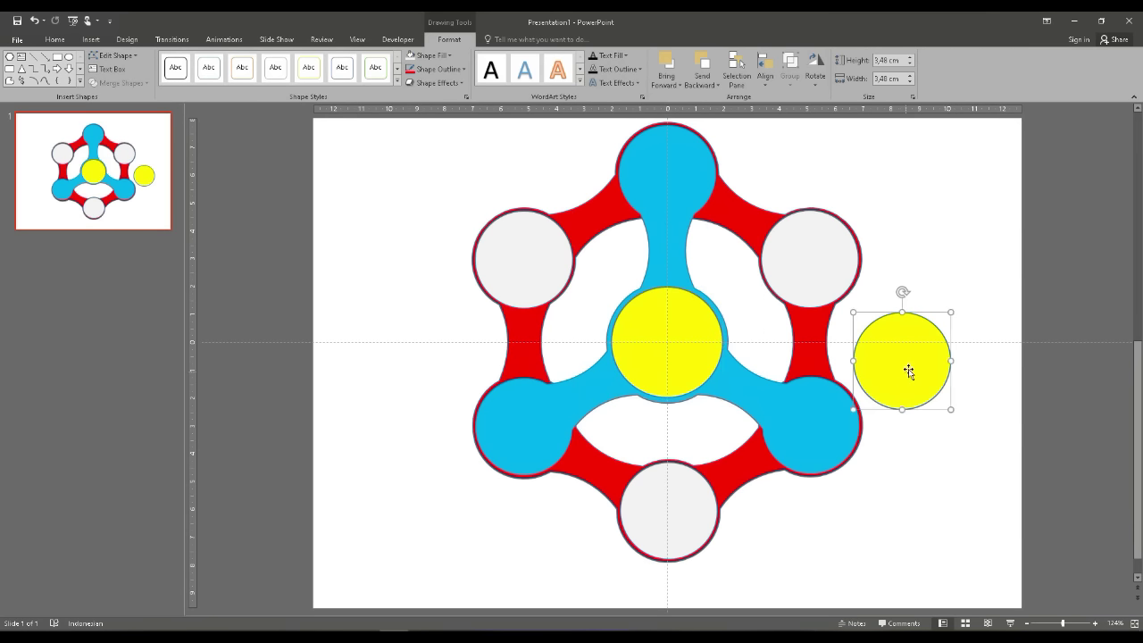
left_click_drag(908, 371, 537, 435)
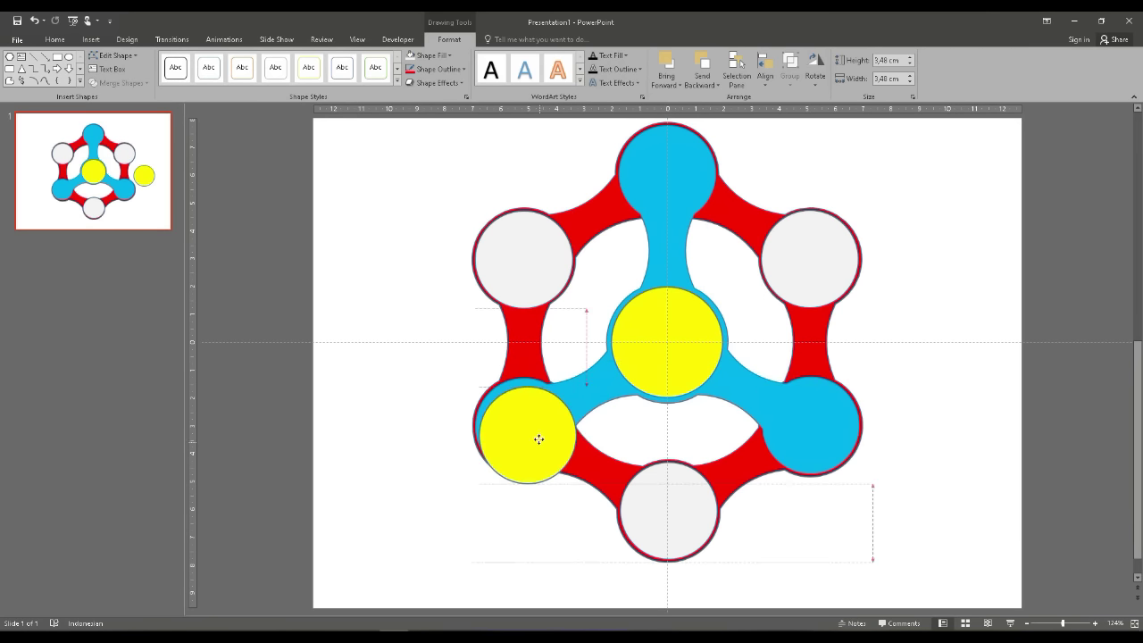
left_click_drag(536, 435, 533, 435)
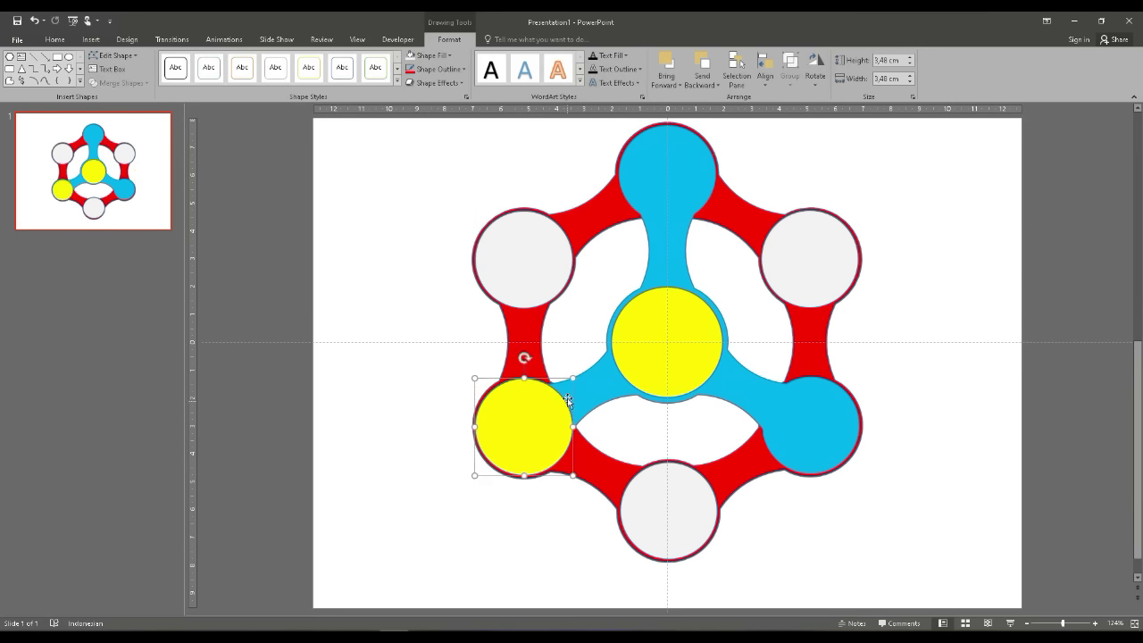
left_click_drag(573, 378, 566, 382)
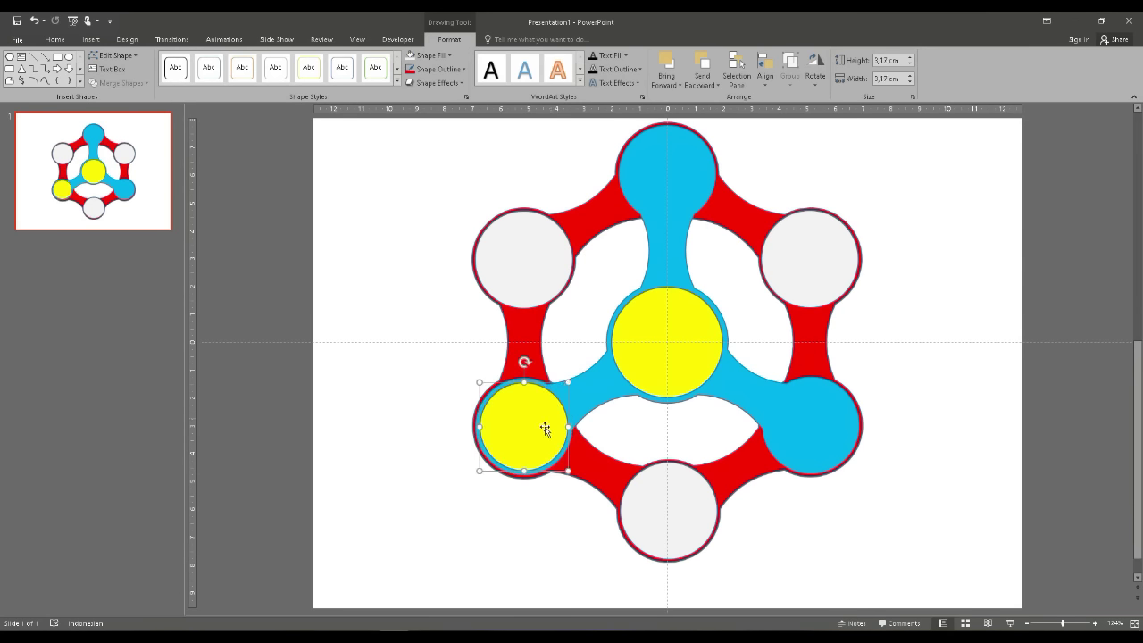
Duplicate the small yellow circle onto the lower-right blue circle, nudging it into alignment
key("ctrl+d")
mouse_move(541, 439)
left_mouse_down()
mouse_move(821, 416)
mouse_move(818, 426)
left_mouse_up()
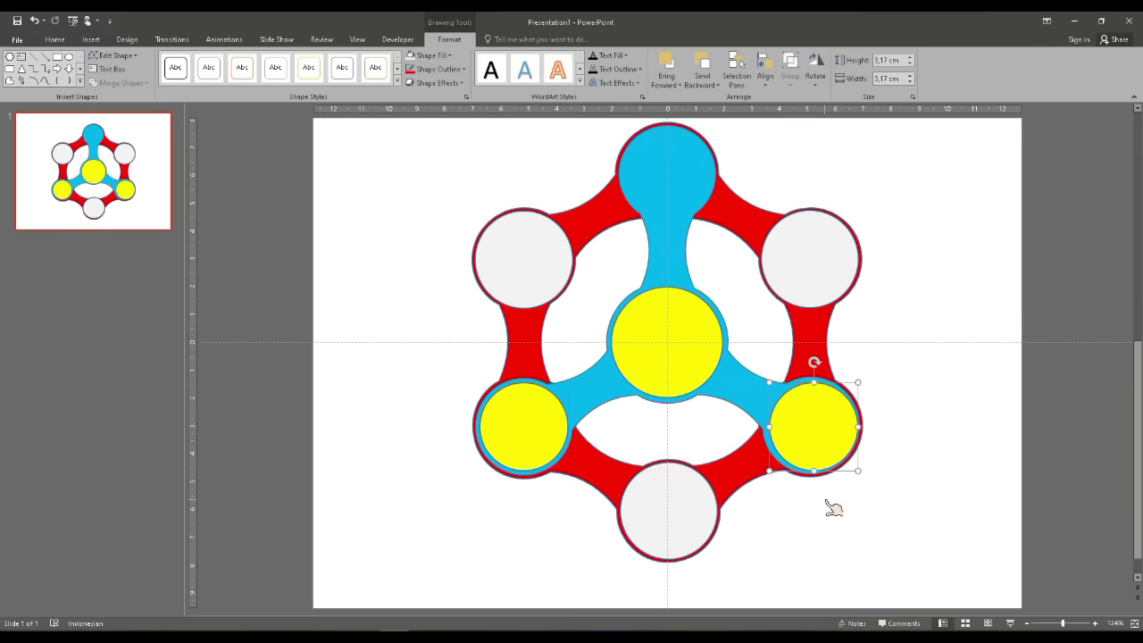
key("ctrl+Left")
key("ctrl+Left")
key("ctrl+Up")
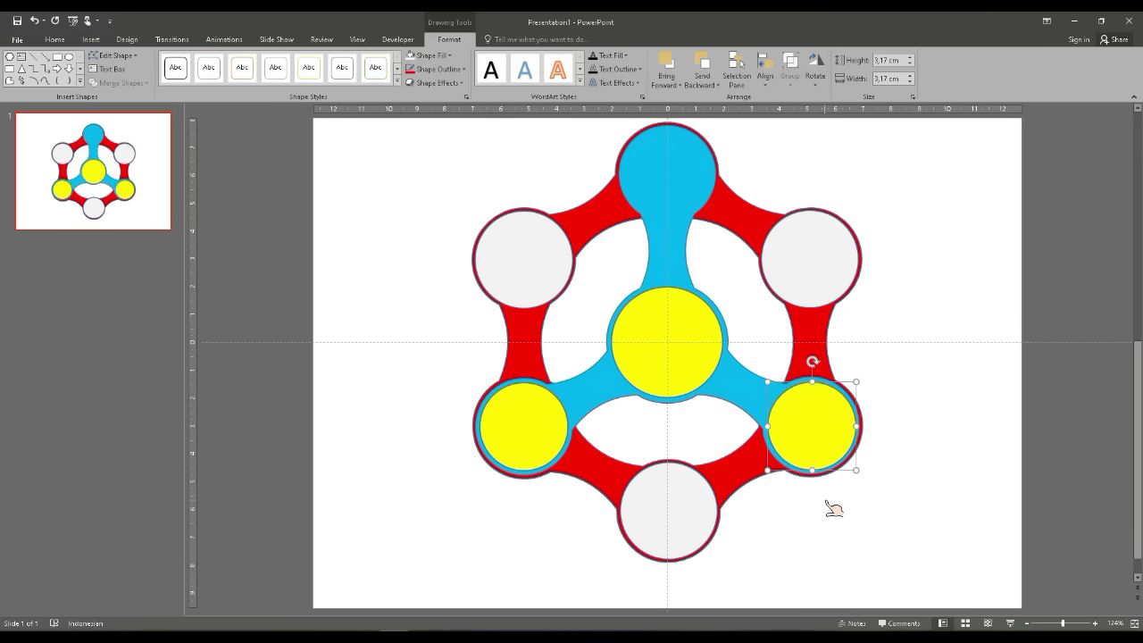
key("ctrl+Left")
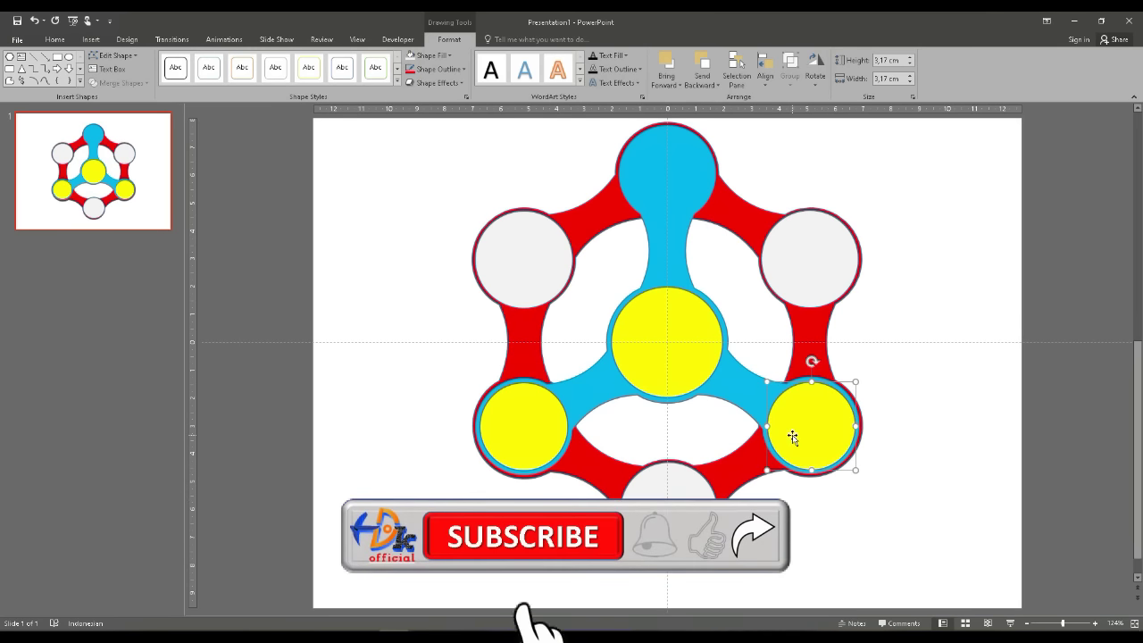
Add another small yellow circle centred on the top blue circle
key("ctrl+d")
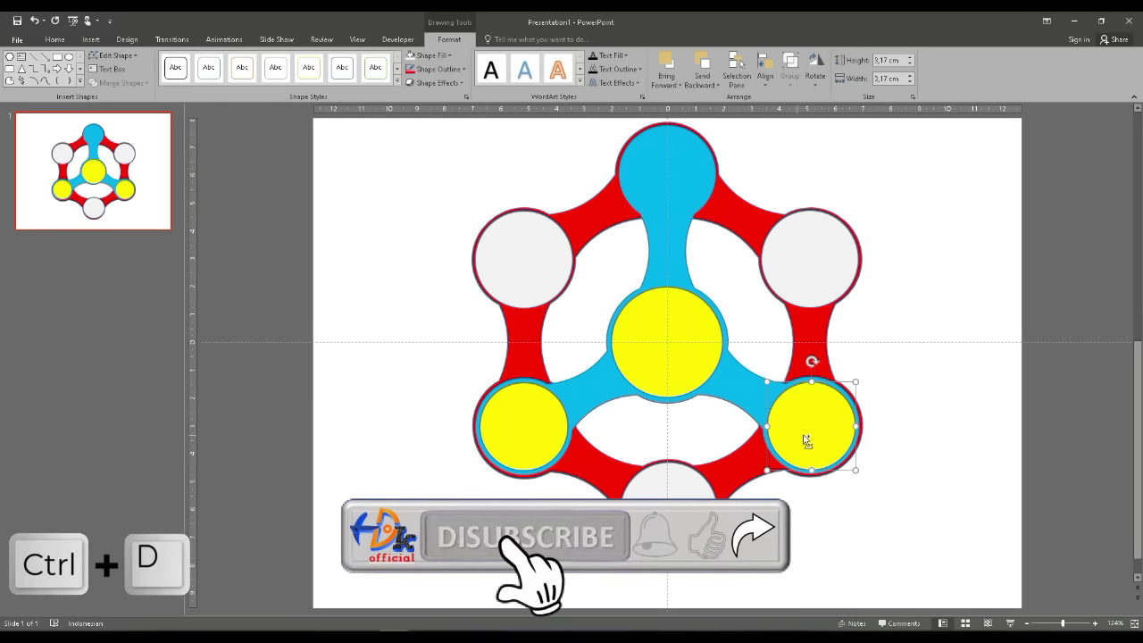
left_click_drag(823, 435, 666, 174)
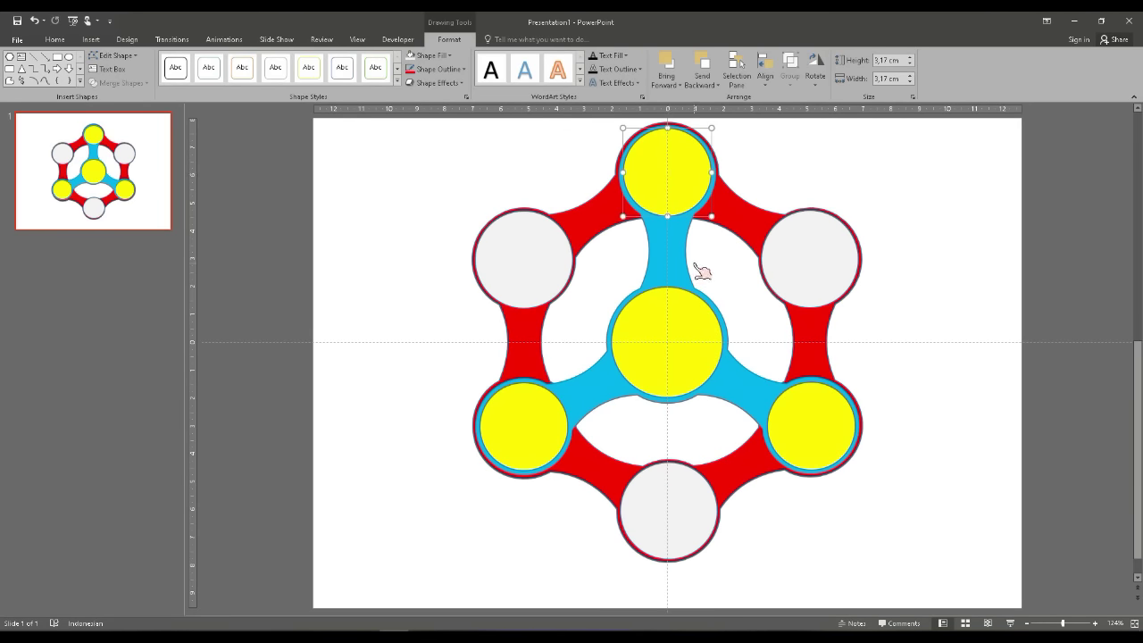
key("ctrl+Left")
key("ctrl+Down")
Give every shape in the diagram a red outline
left_click(553, 261)
left_click(542, 407, "shift")
left_click(663, 498, "shift")
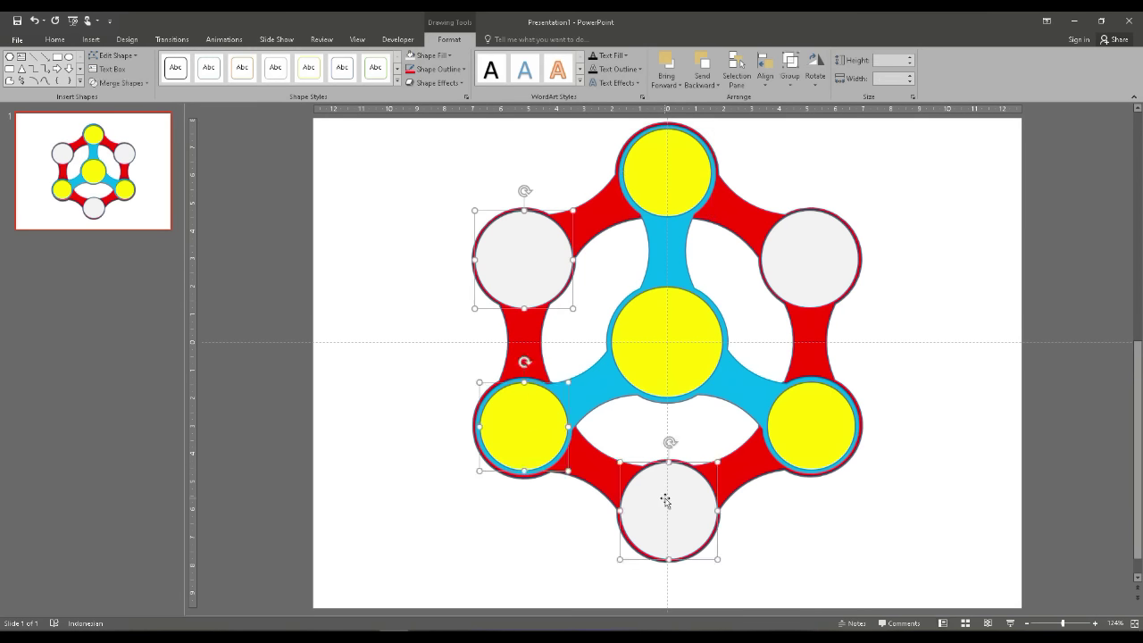
left_click(919, 579)
left_click_drag(963, 592, 403, 109)
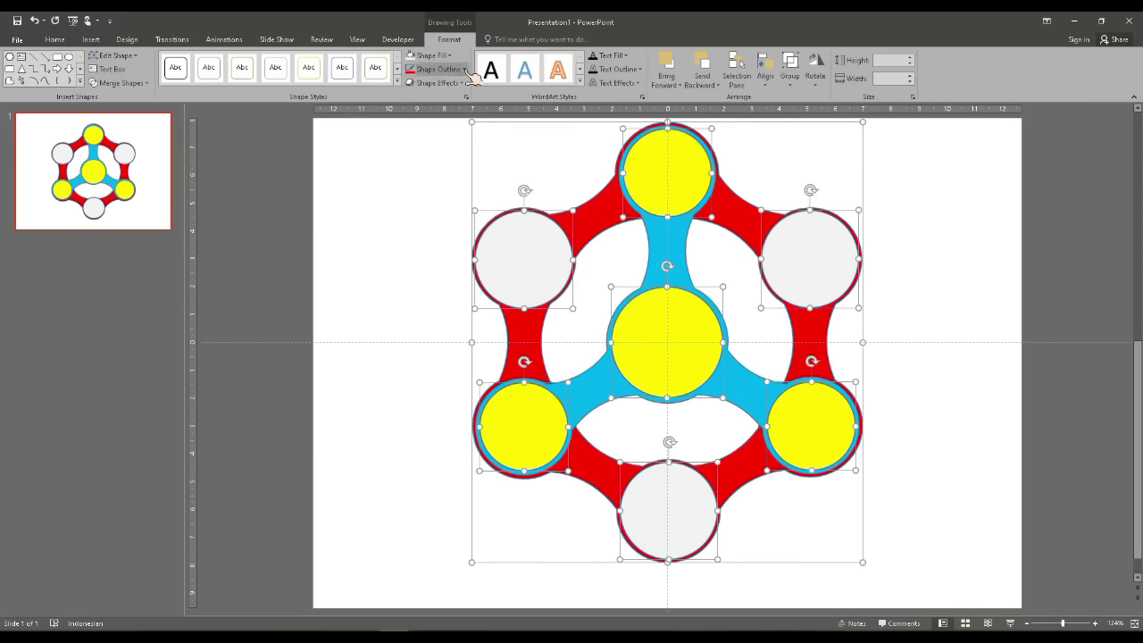
left_click(465, 69)
left_click(420, 162)
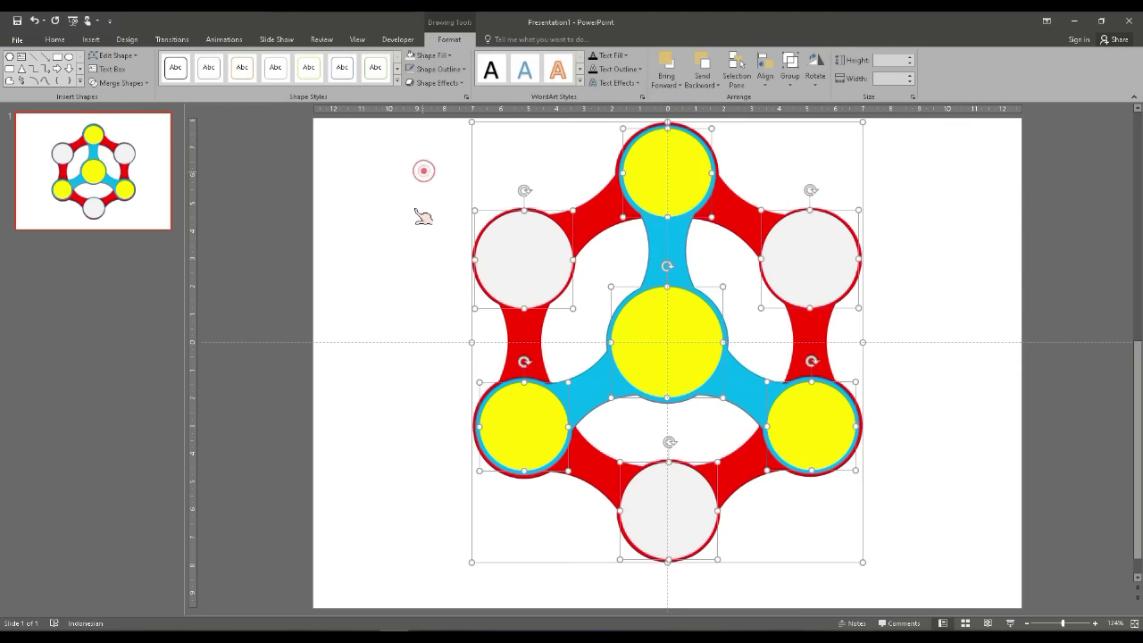
left_click(398, 243)
Fill the four yellow circles light grey
left_click(625, 186)
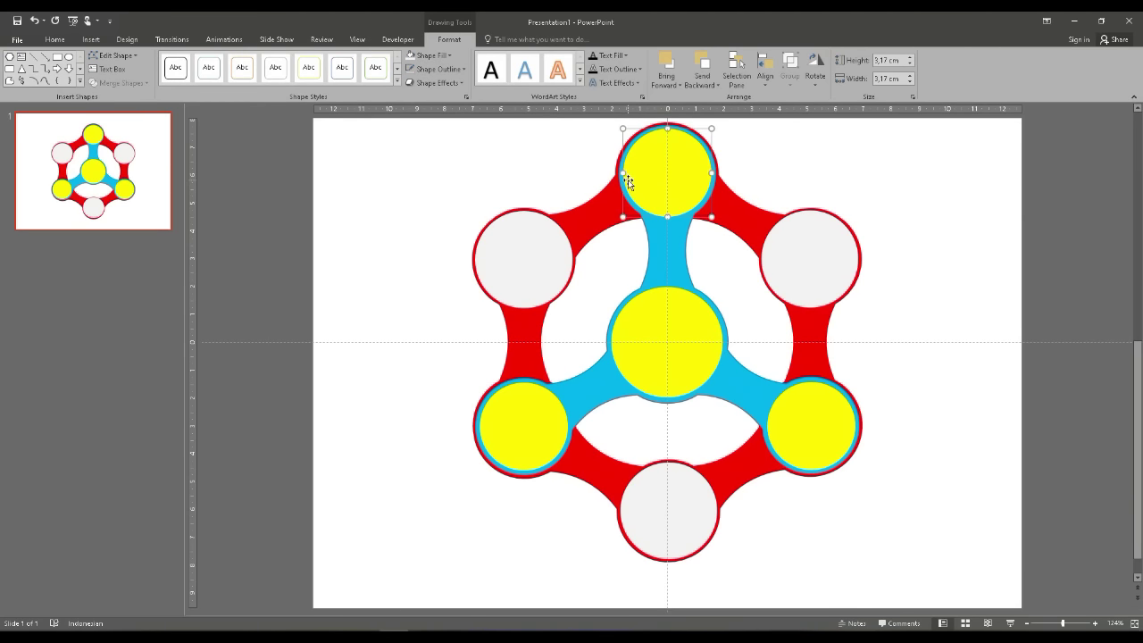
left_click(525, 422, "shift")
left_click(708, 356, "shift")
left_click(794, 408, "shift")
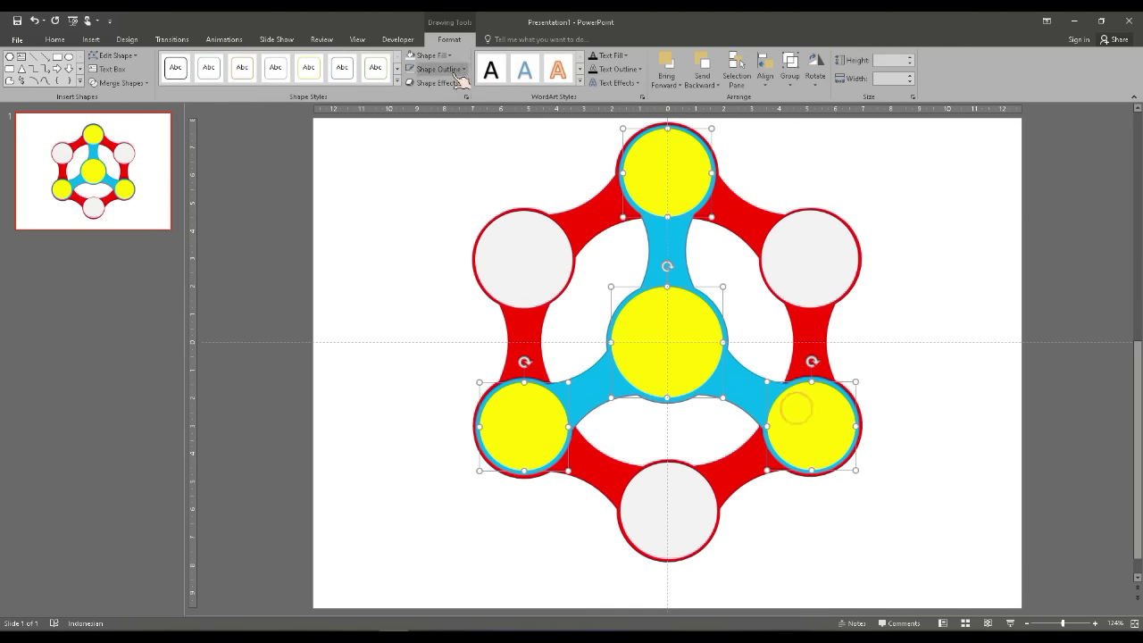
left_click(430, 56)
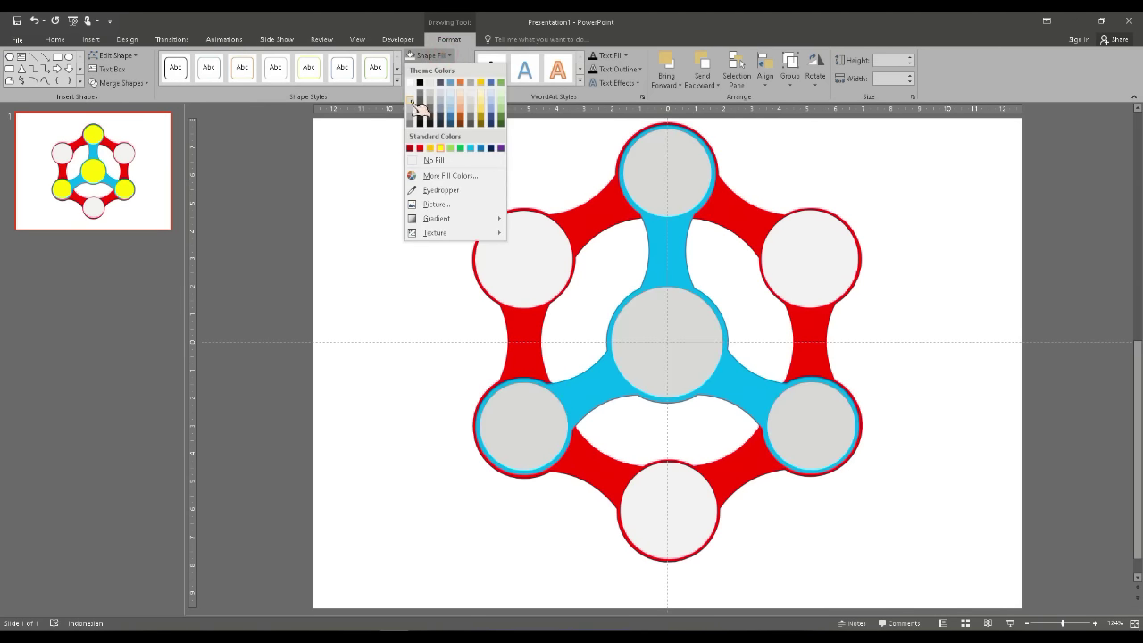
left_click(413, 92)
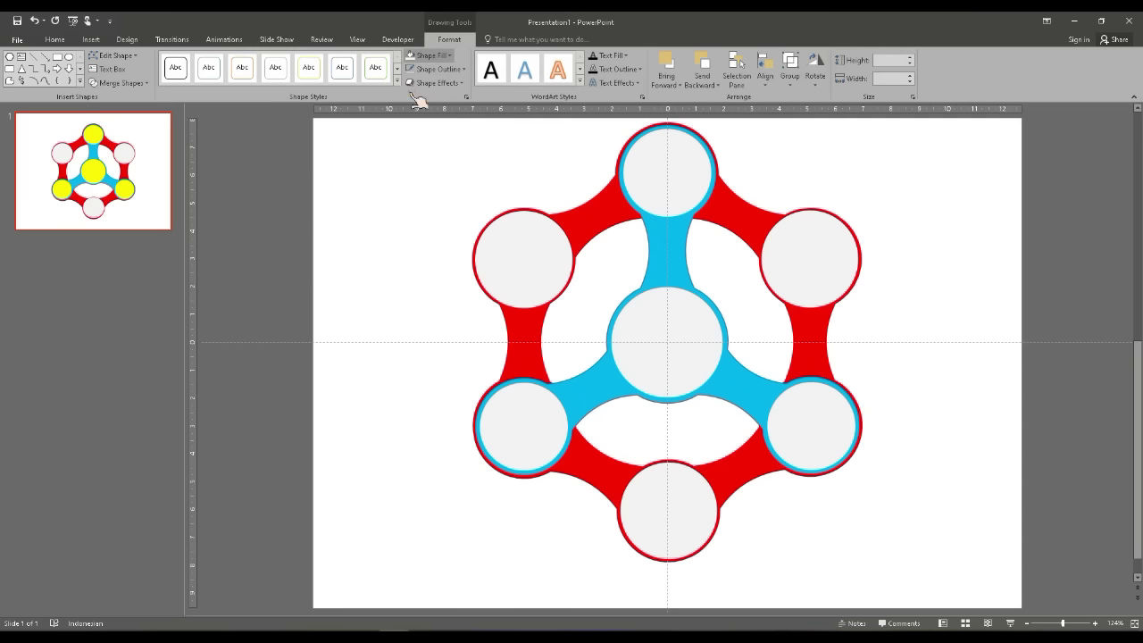
left_click(857, 339)
Fill the centre circle gold
left_click(724, 338)
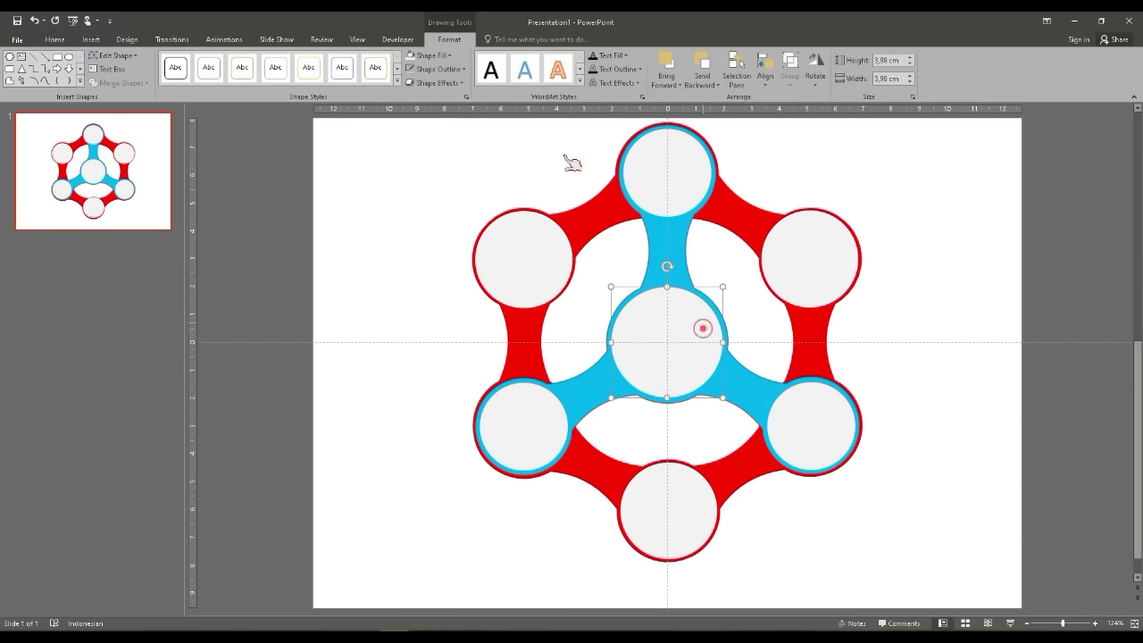
left_click(450, 59)
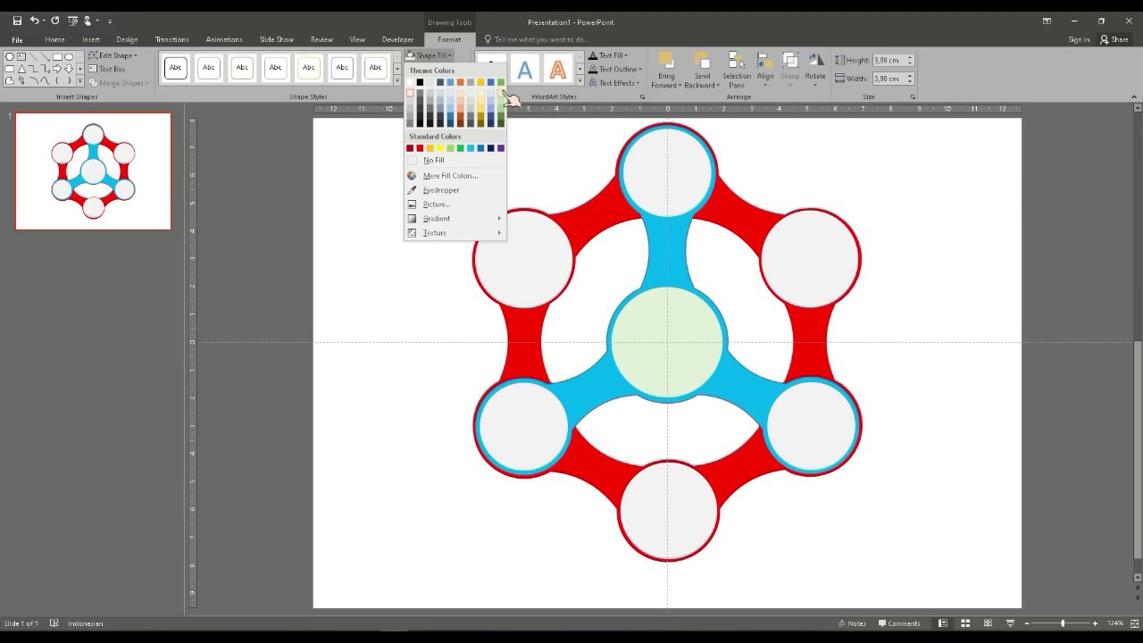
left_click(432, 148)
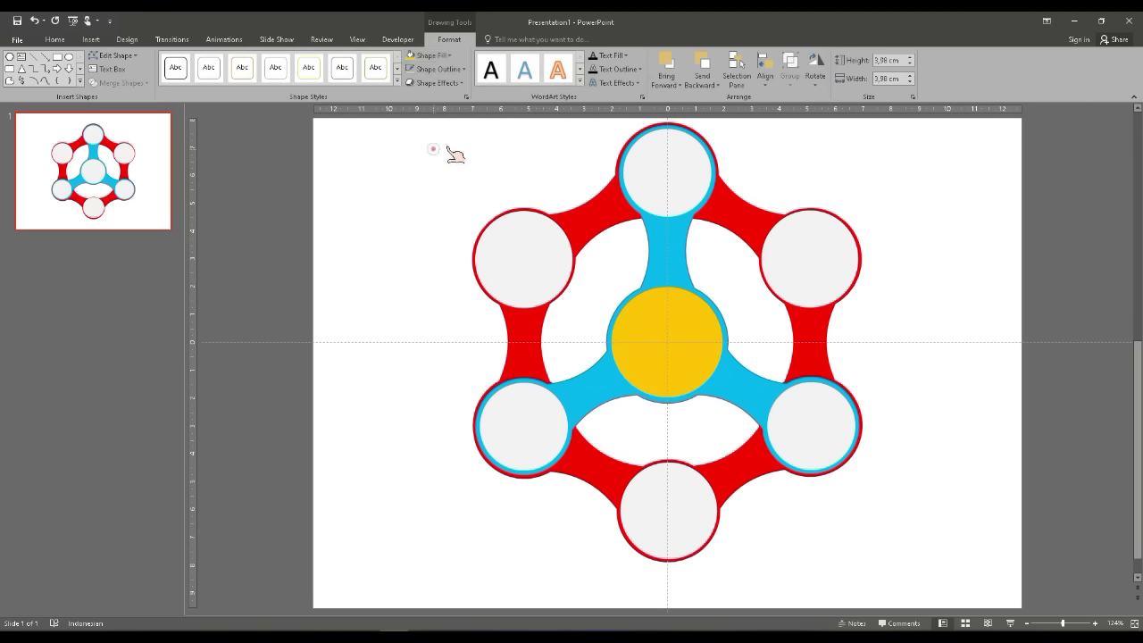
left_click(886, 357)
Give the centre circle an Offset Right drop shadow
left_click(556, 264)
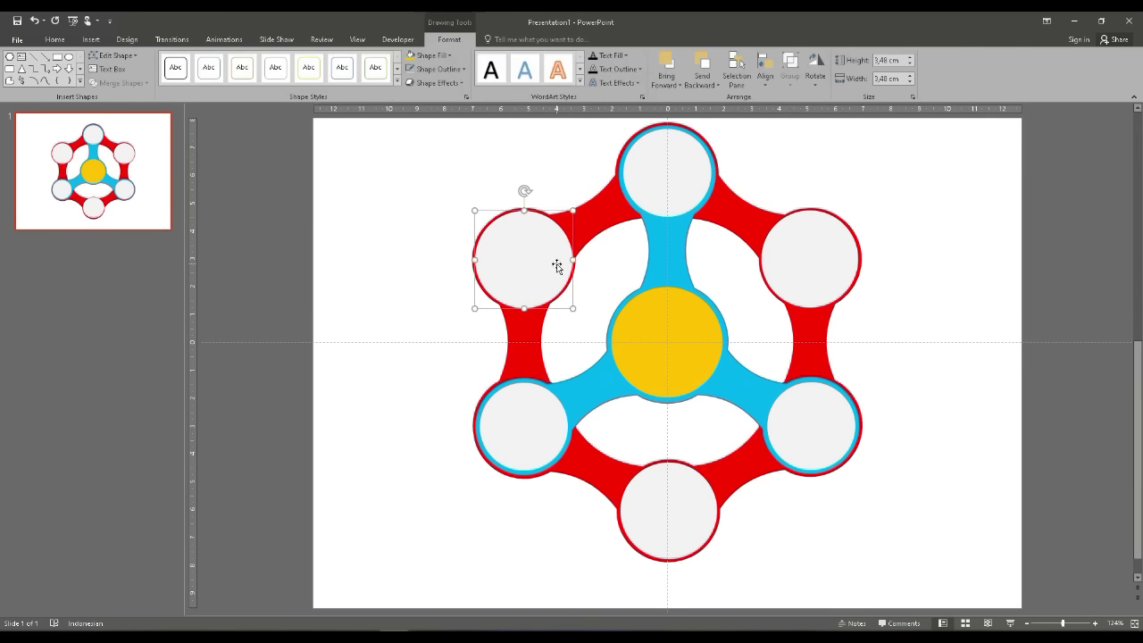
left_click(669, 333)
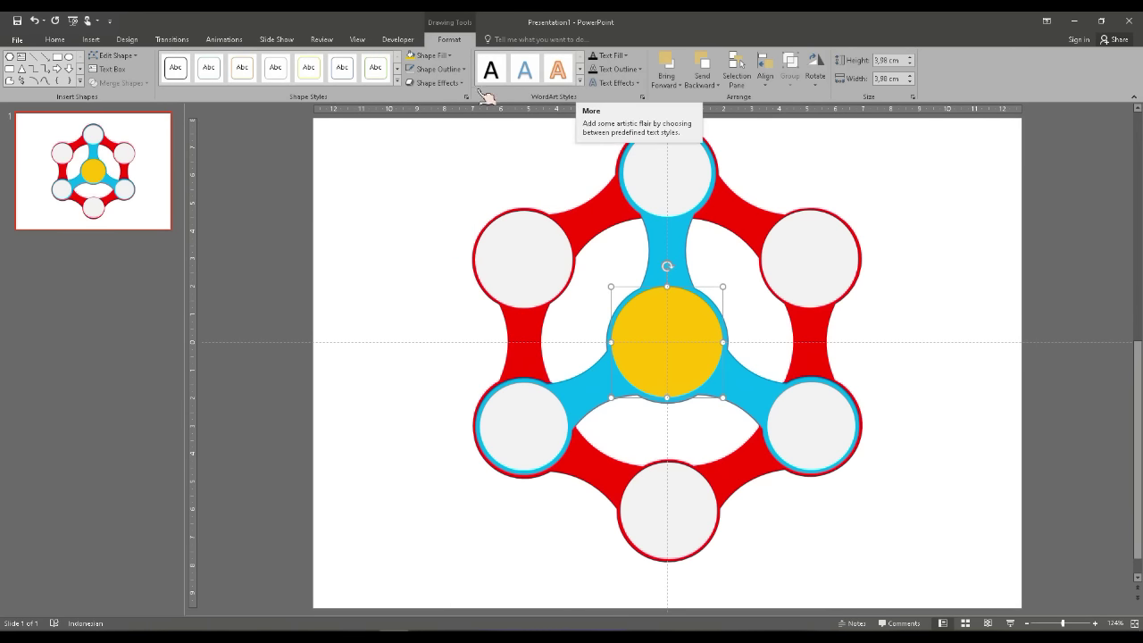
left_click(451, 83)
left_click(449, 131)
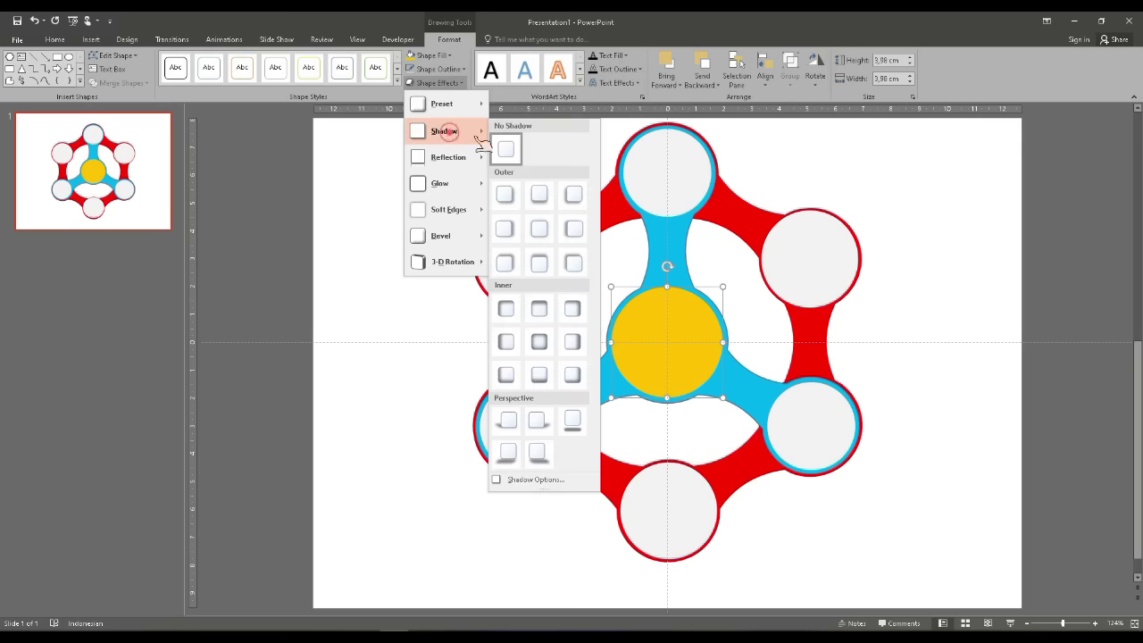
left_click(511, 243)
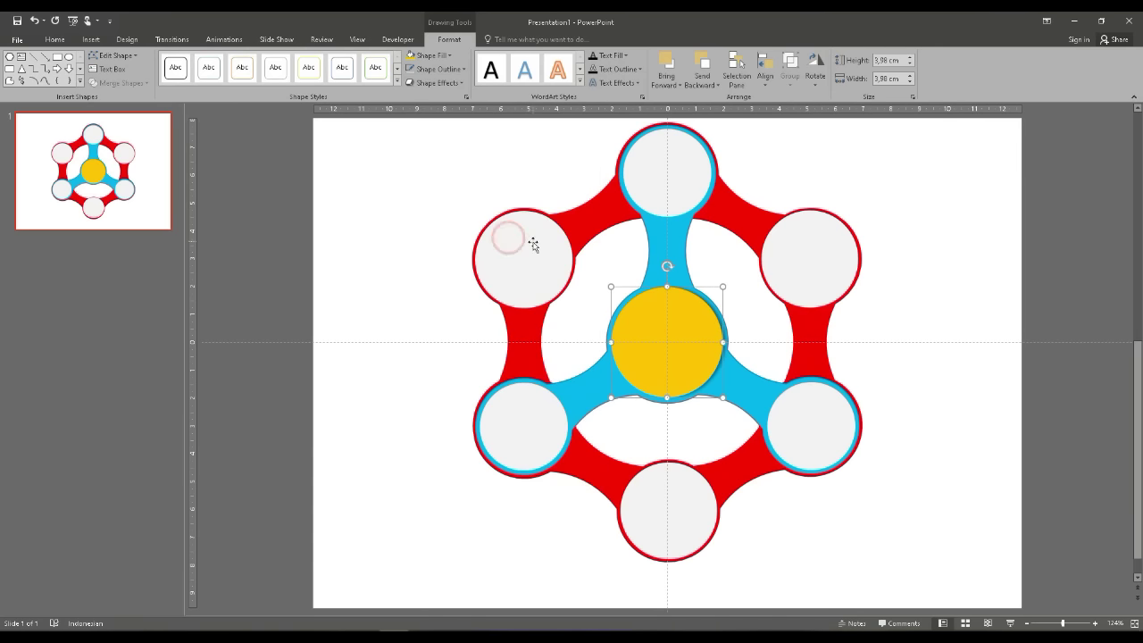
Apply an Offset Right shadow to the six outer circles
left_click(533, 243)
left_click(652, 175, "shift")
left_click(801, 251, "shift")
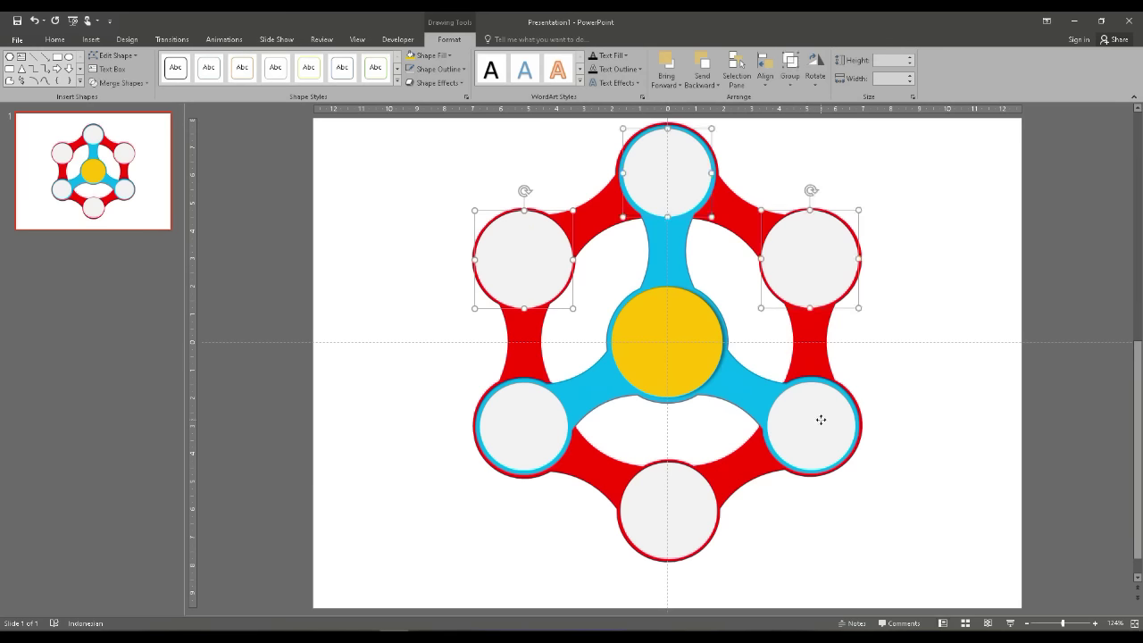
left_click(820, 419, "shift")
left_click(655, 505, "shift")
left_click(536, 437, "shift")
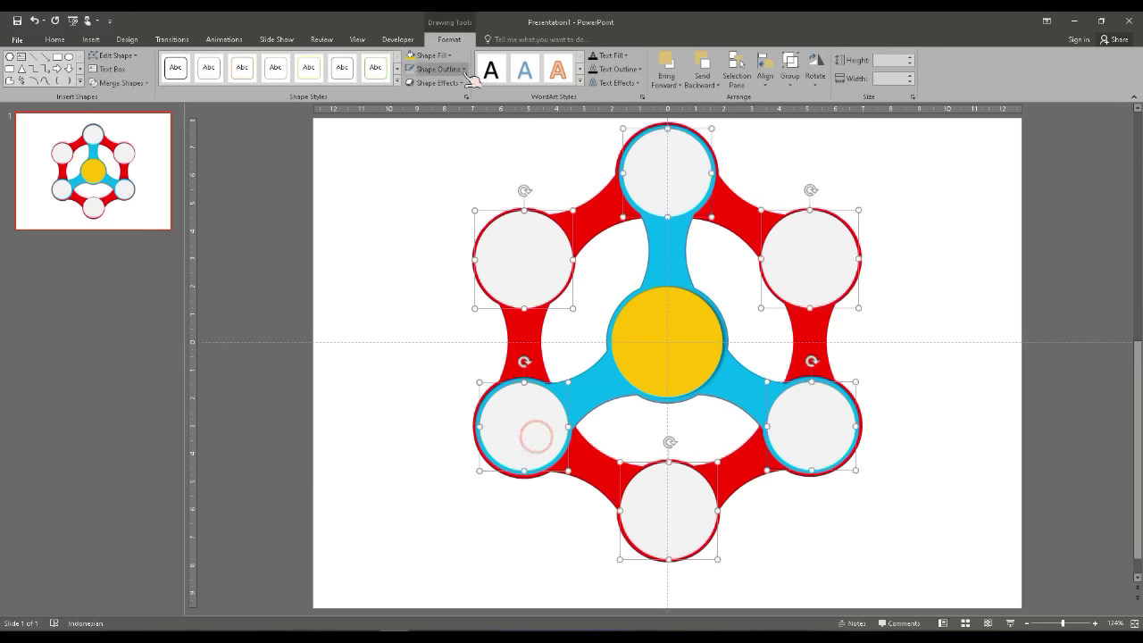
left_click(435, 82)
mouse_move(444, 130)
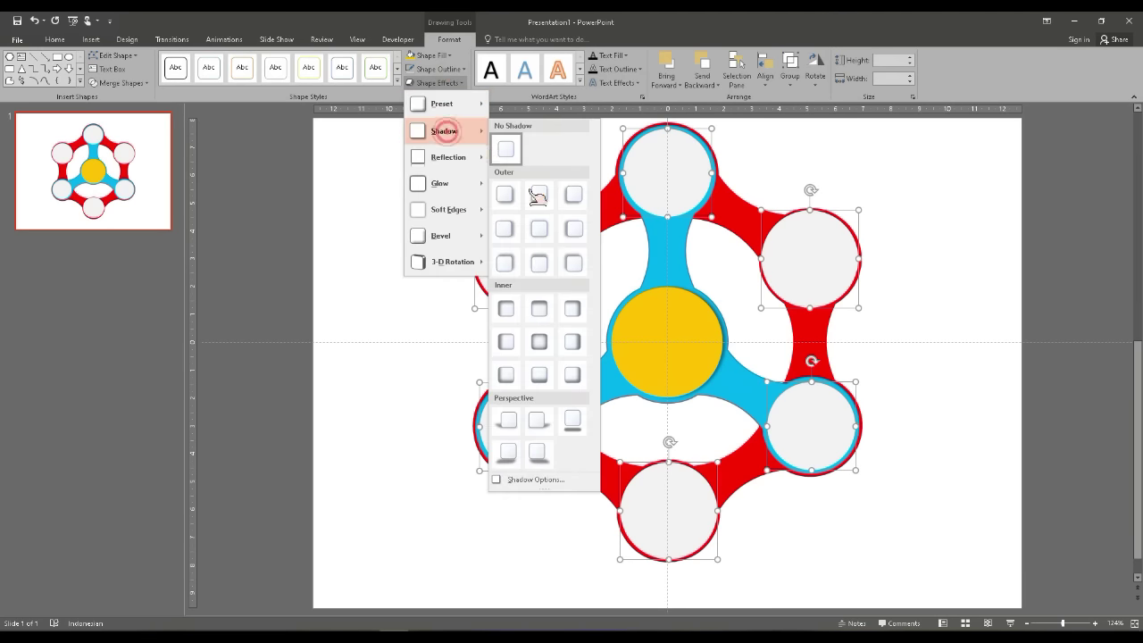
left_click(506, 229)
Remove the outline from the red ring shape
left_click(647, 256)
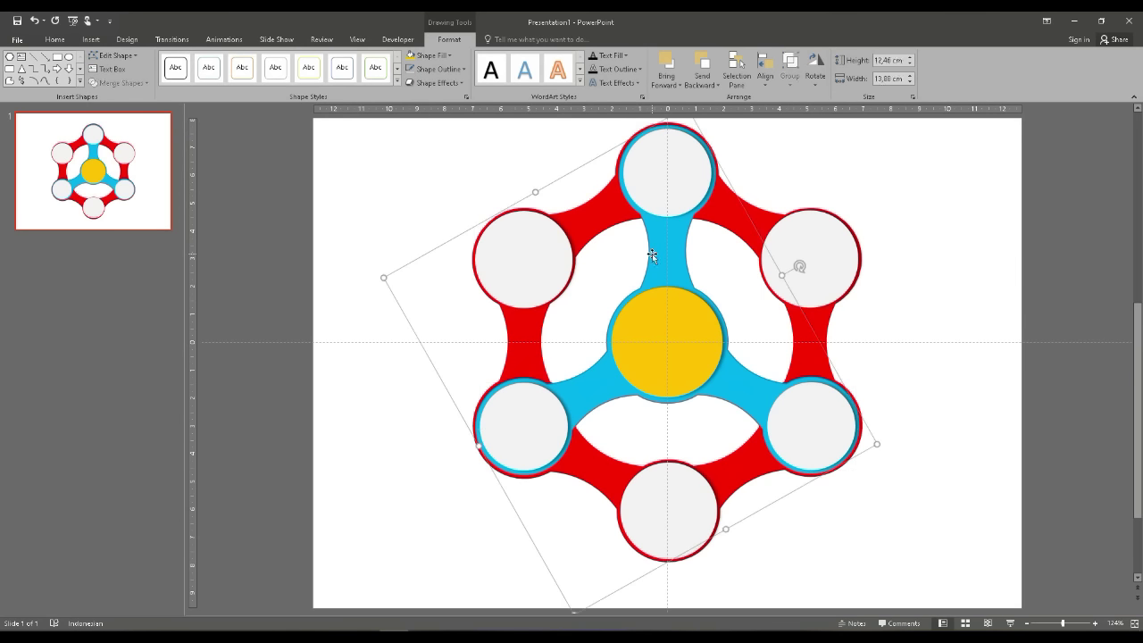
left_click(437, 69)
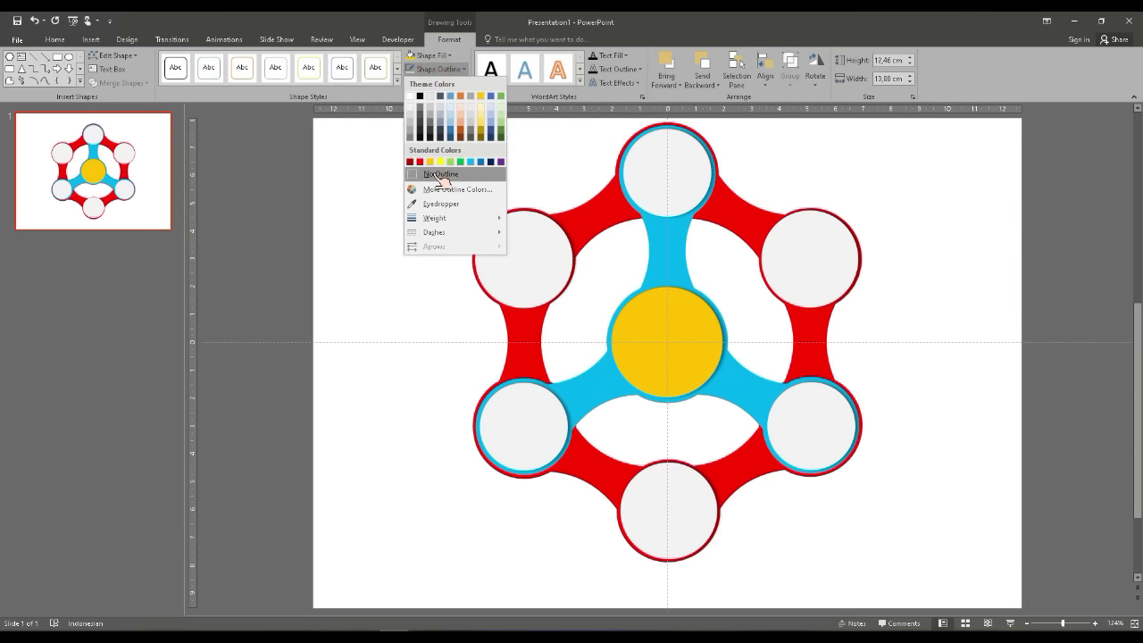
left_click(436, 174)
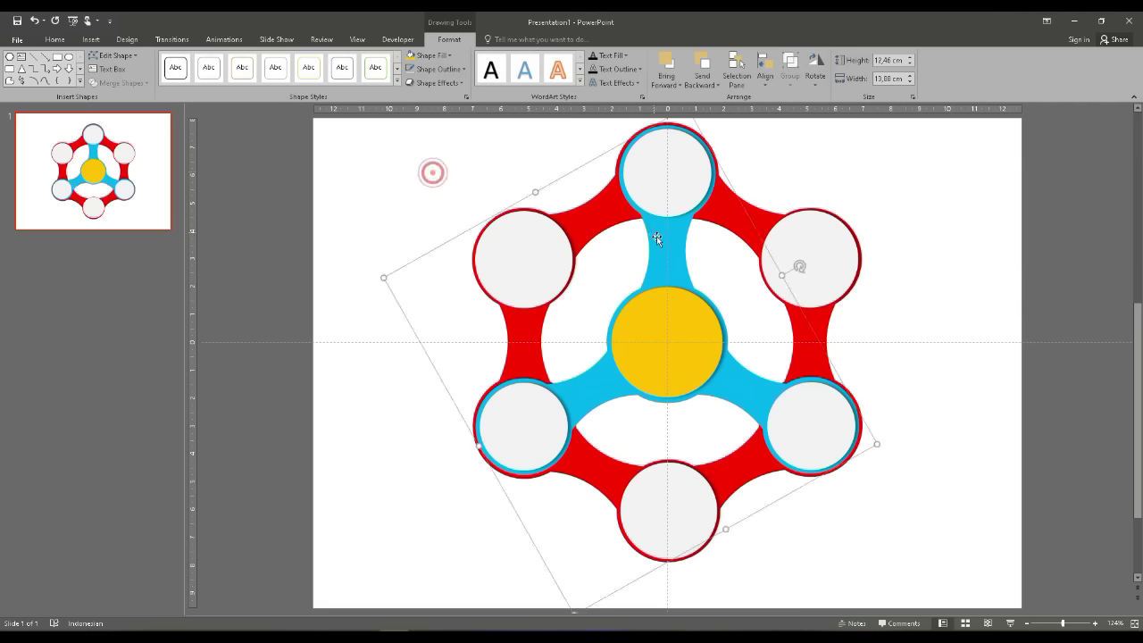
Add an outer shadow to the whole graphic, then reselect the gold centre circle's shape effects
left_click(587, 214, "shift")
left_click(464, 83)
mouse_move(443, 131)
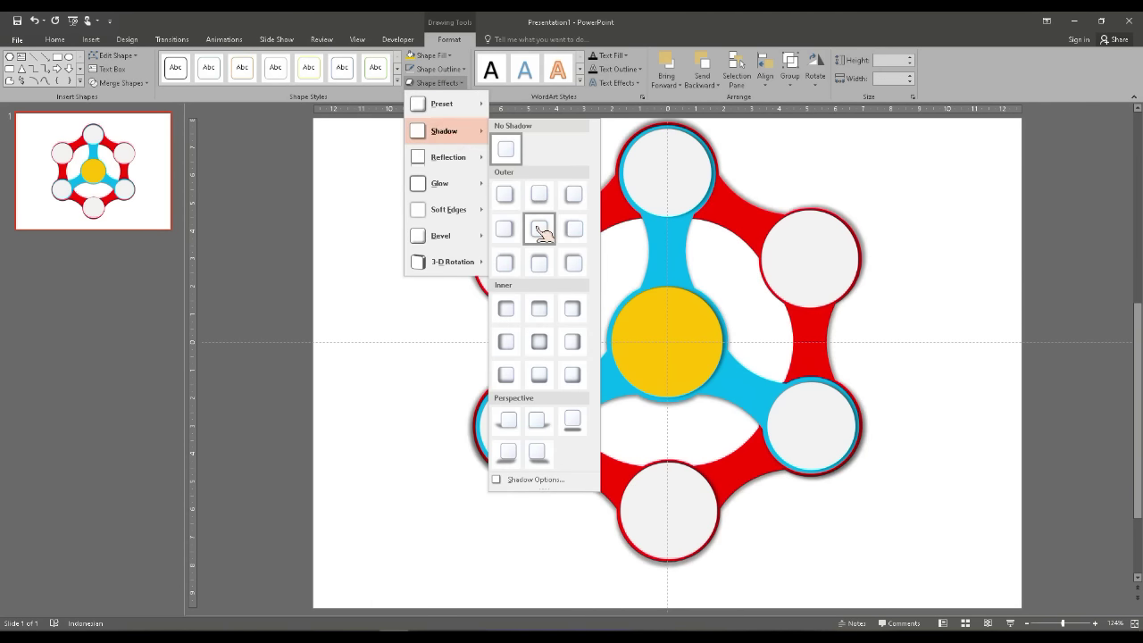
left_click(540, 228)
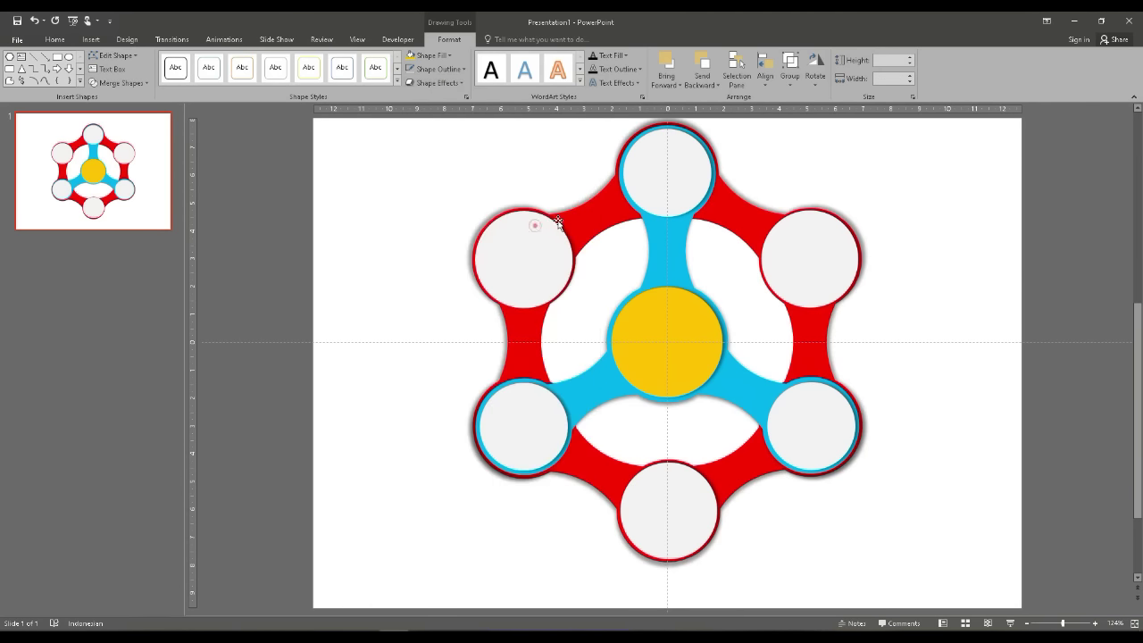
left_click(907, 300)
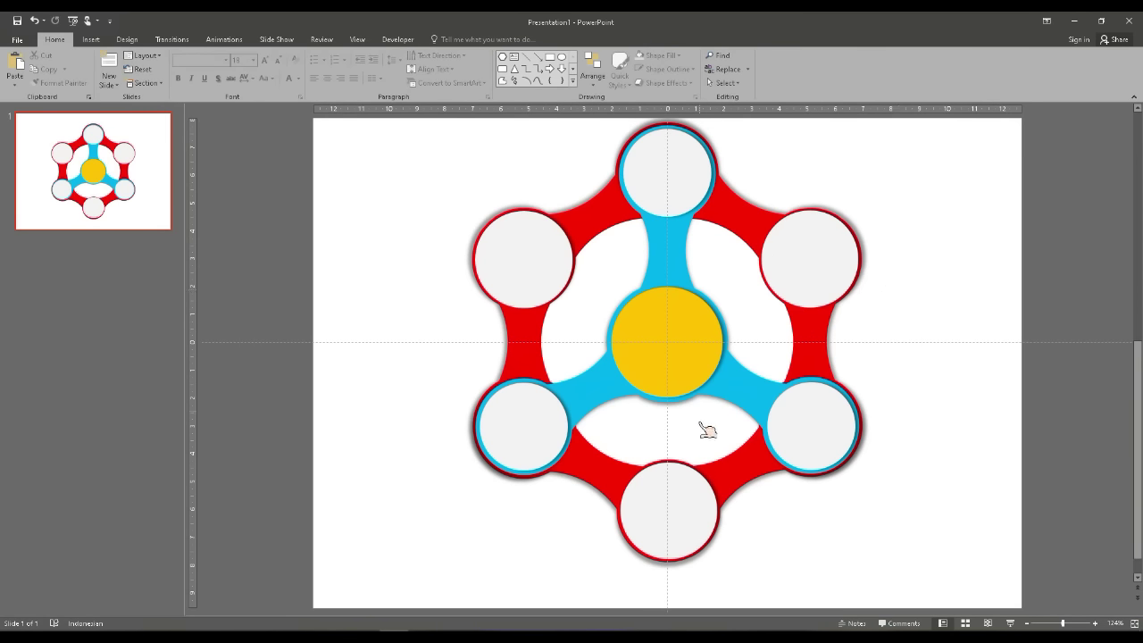
left_click(684, 372)
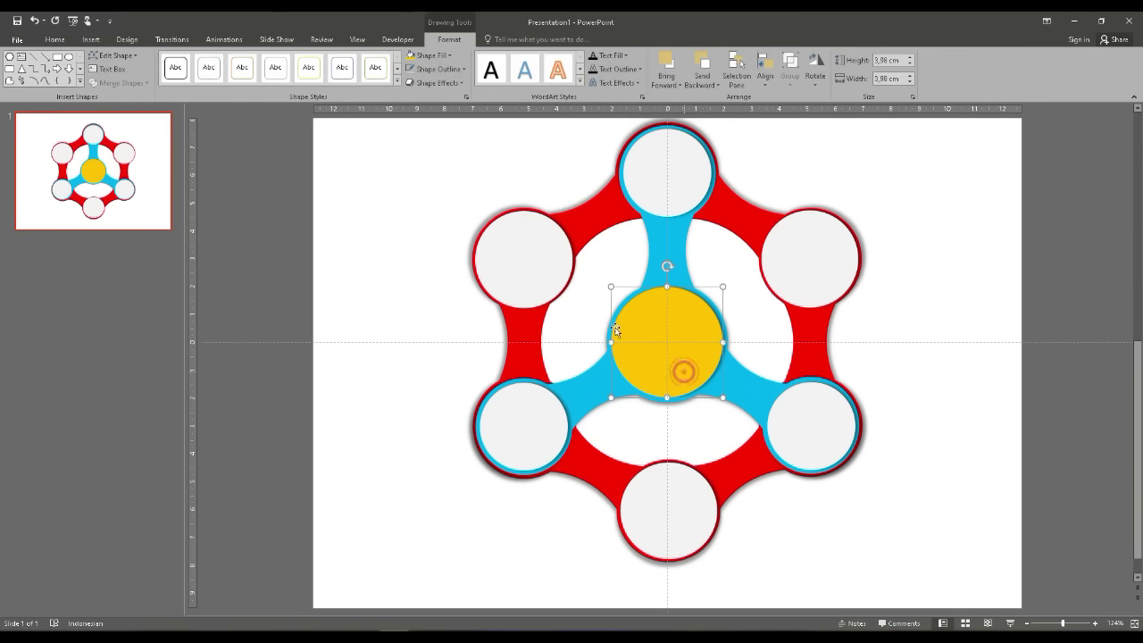
left_click(464, 83)
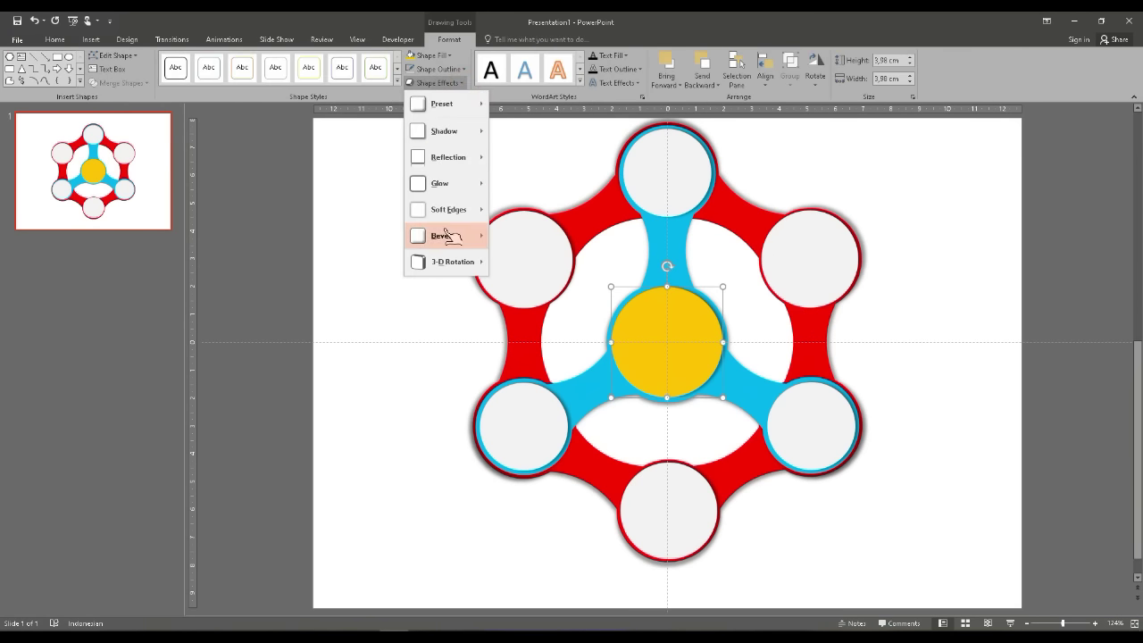
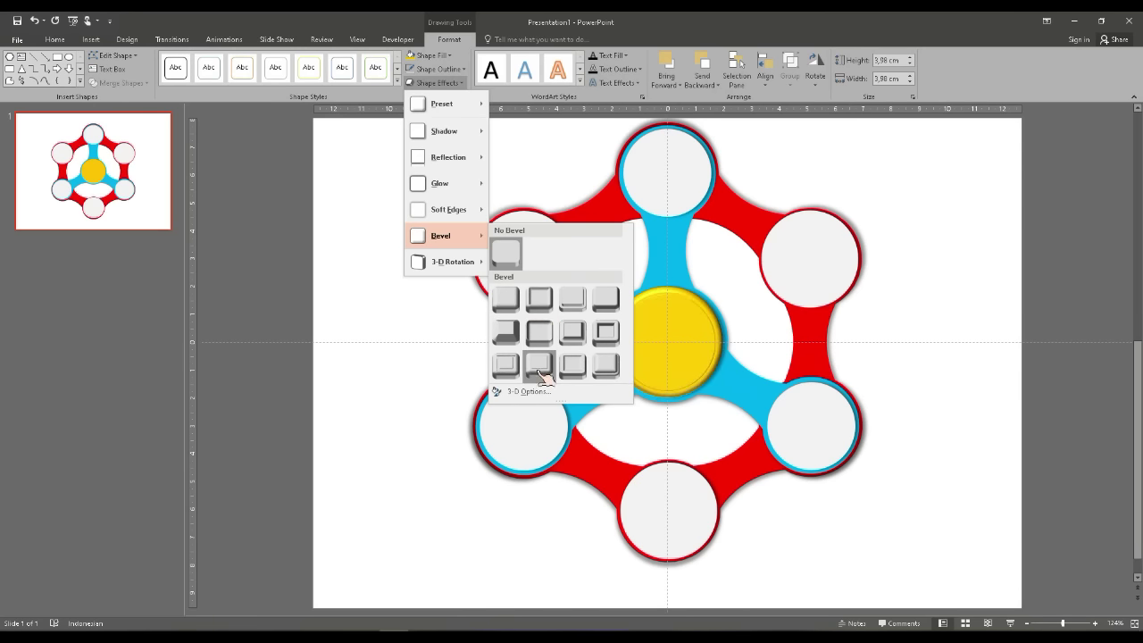
Bevel the yellow centre circle, then apply a Bevel preset to all six grey outer circles together
left_click(606, 368)
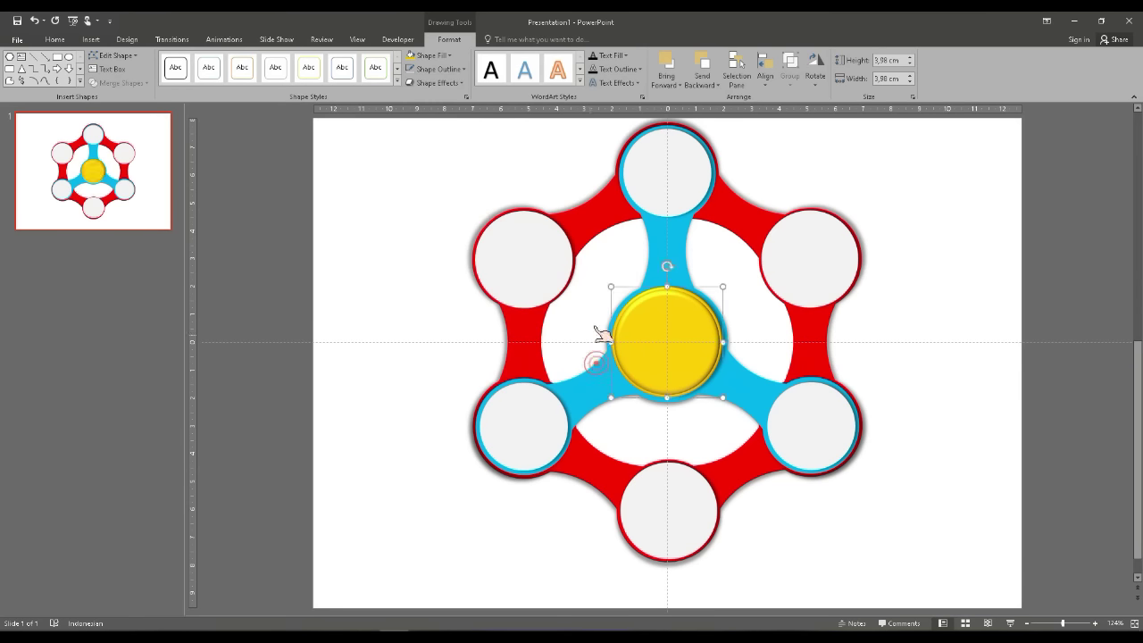
left_click(540, 246)
left_click(650, 194, "shift")
left_click(808, 267, "shift")
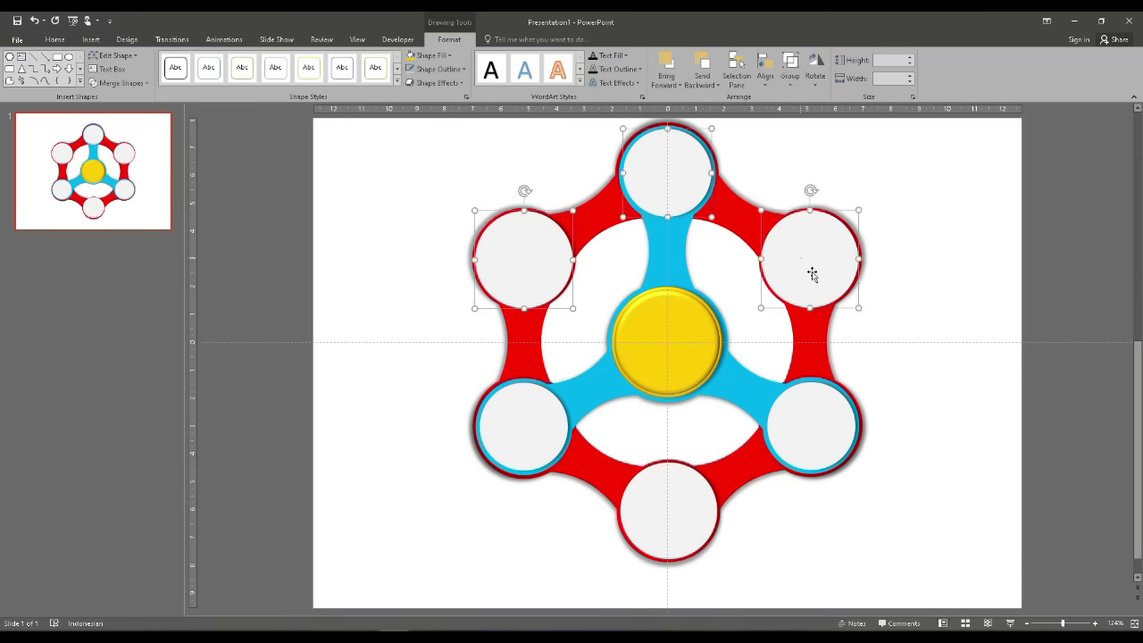
left_click(808, 415, "shift")
left_click(671, 501, "shift")
left_click(501, 404, "shift")
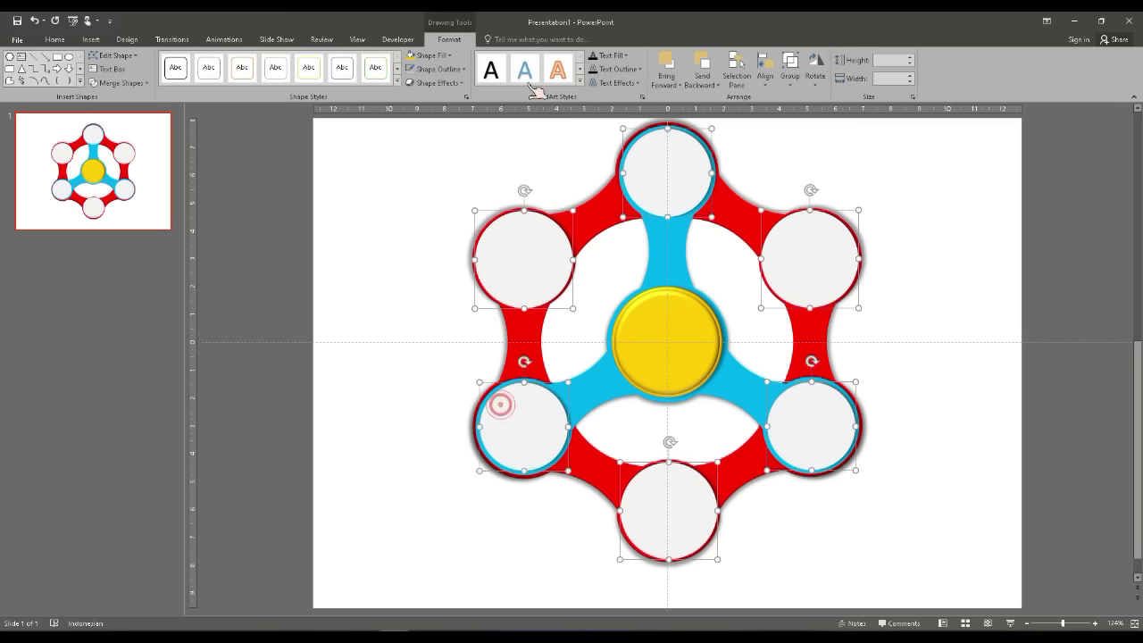
left_click(436, 82)
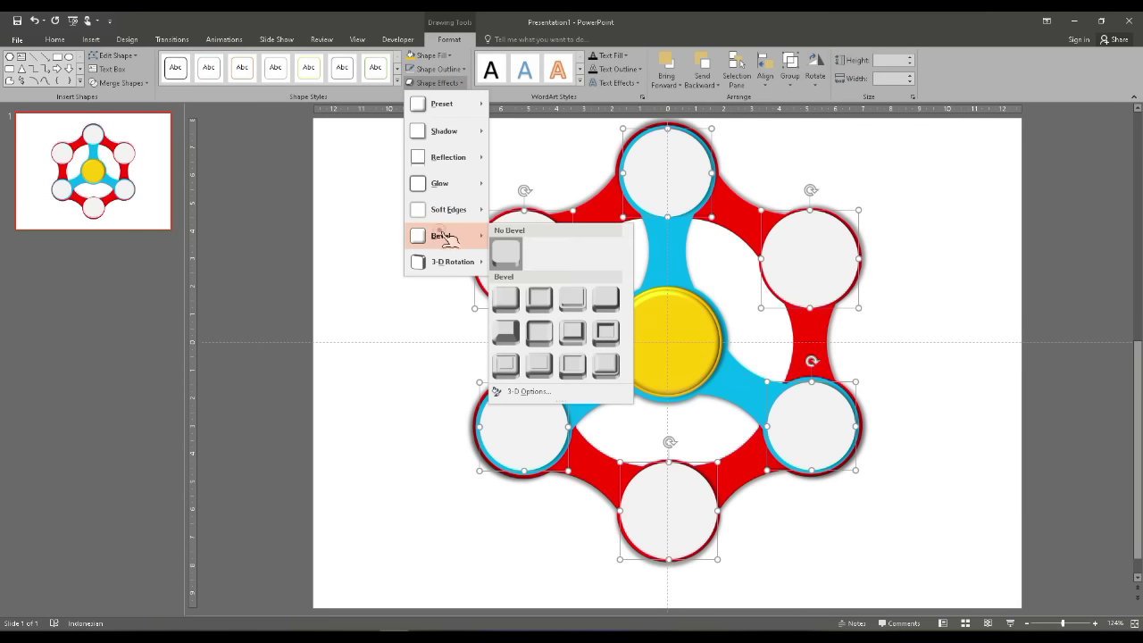
mouse_move(442, 236)
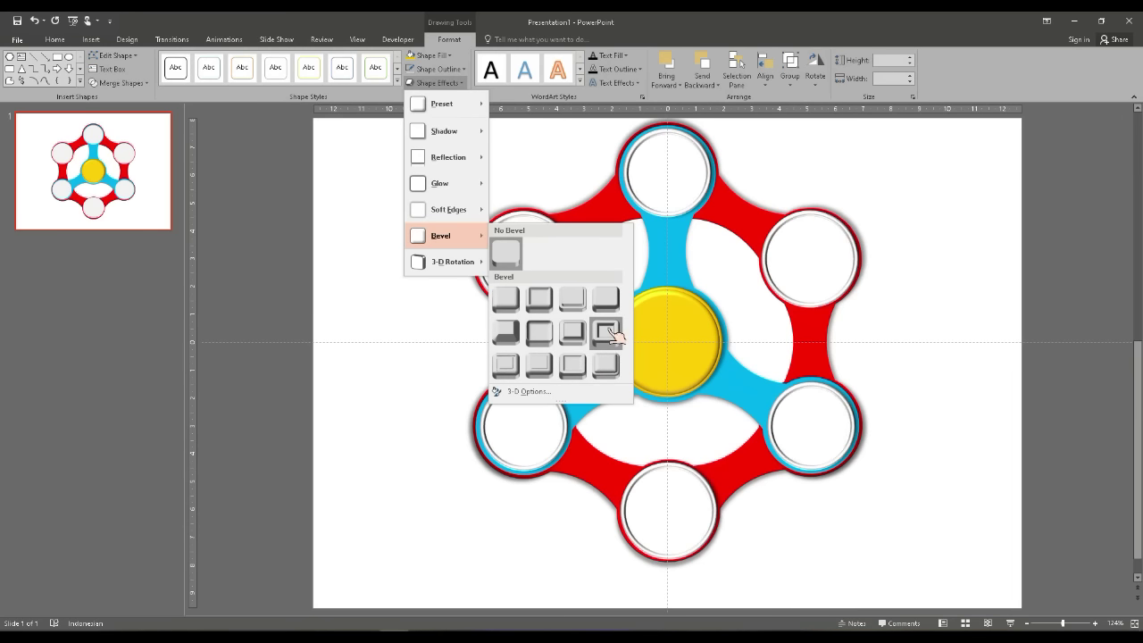
left_click(614, 335)
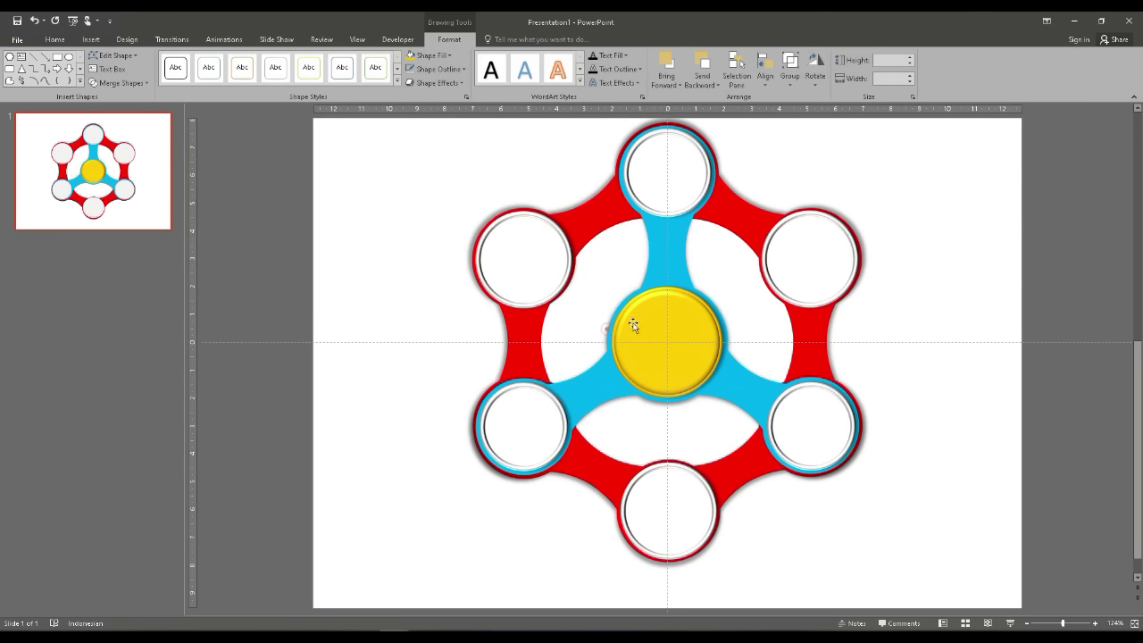
left_click(881, 349)
Give the red outer ring a Convex bevel
left_click(660, 235)
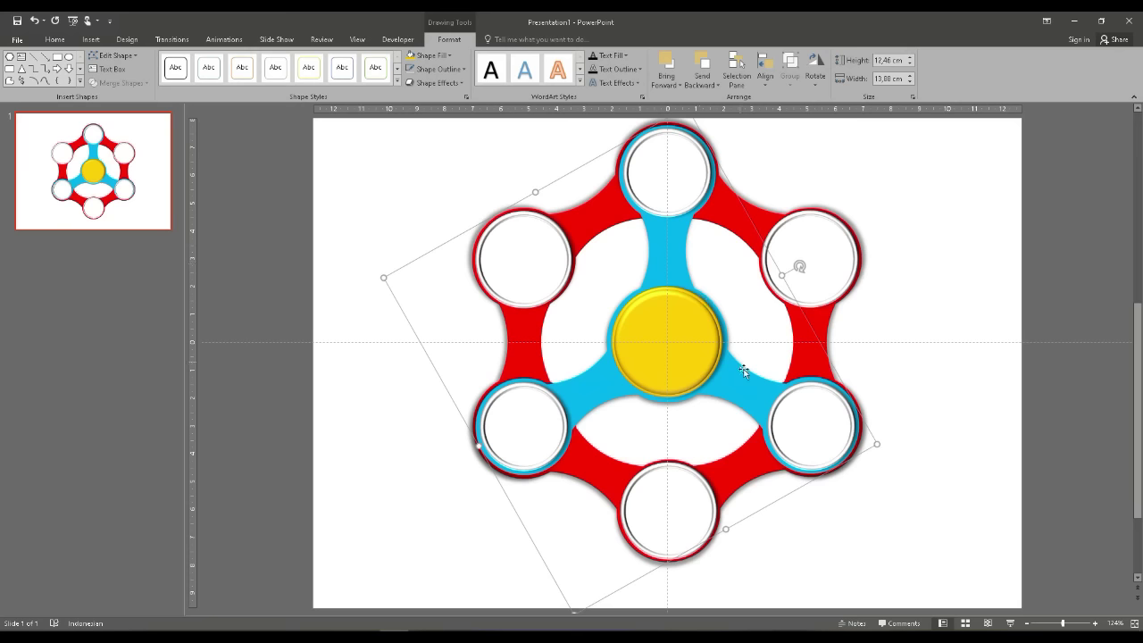
left_click(797, 359)
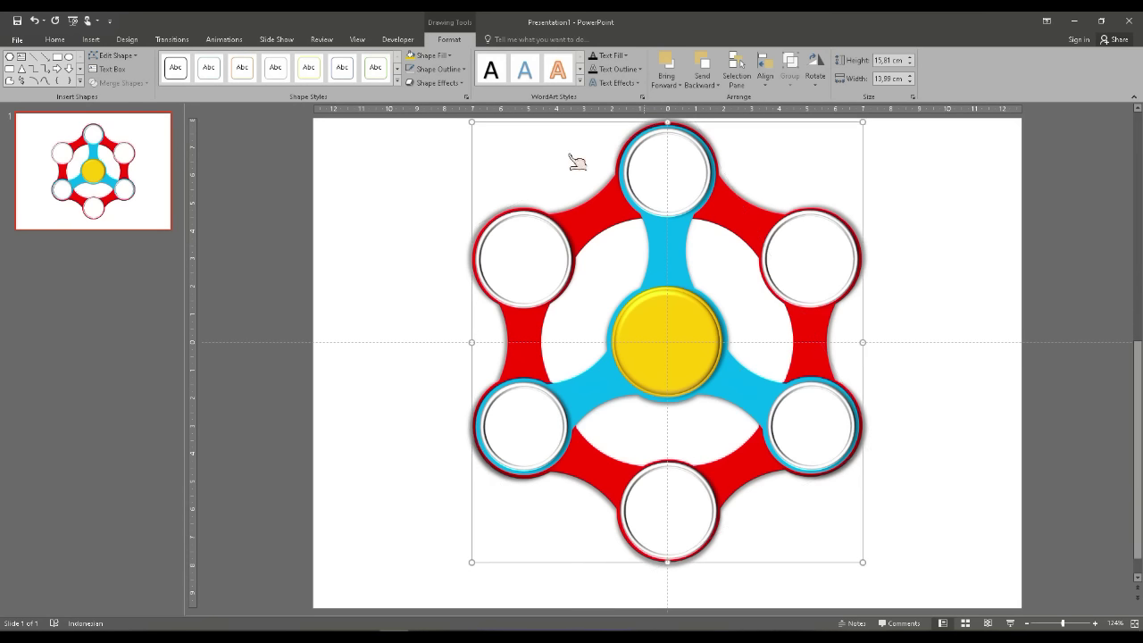
left_click(436, 82)
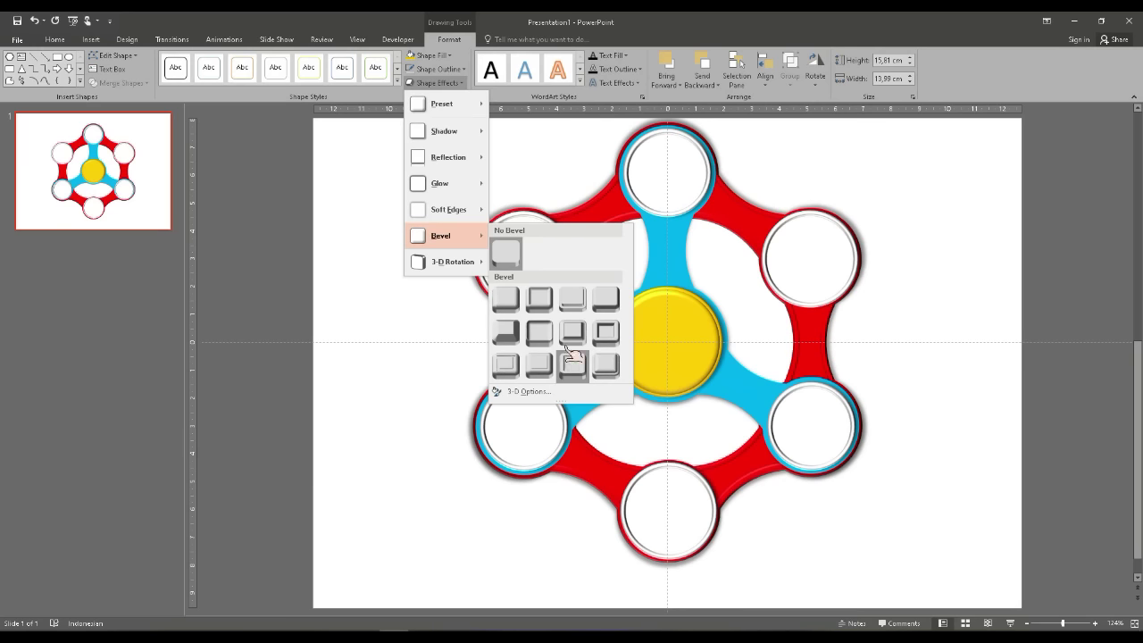
left_click(568, 331)
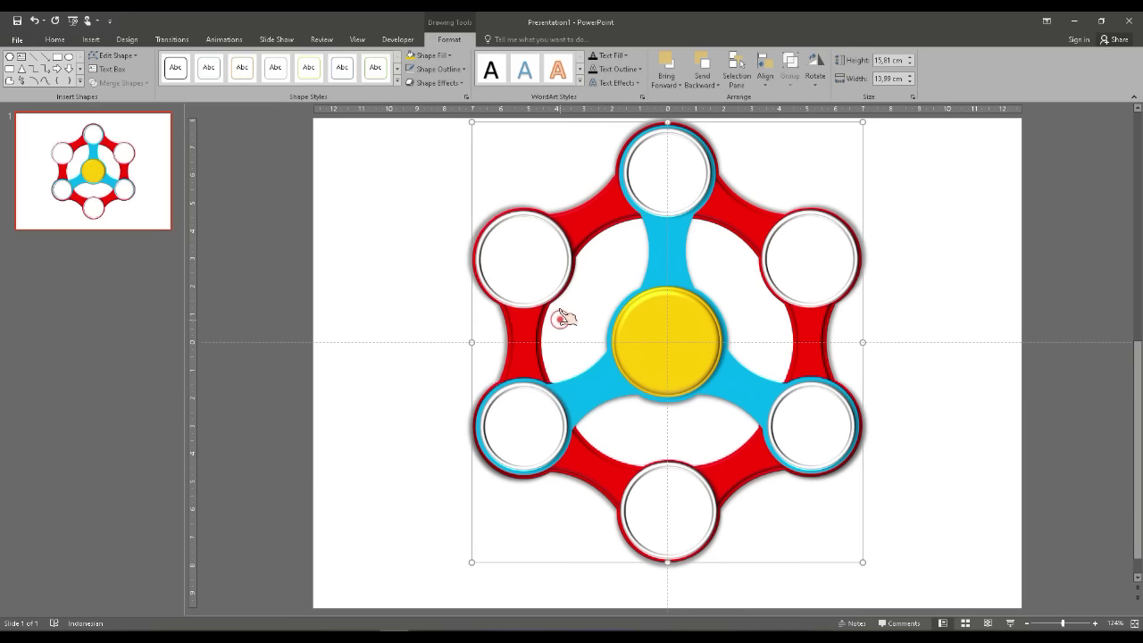
Give the blue three-armed body a Soft Round bevel
left_click(588, 382)
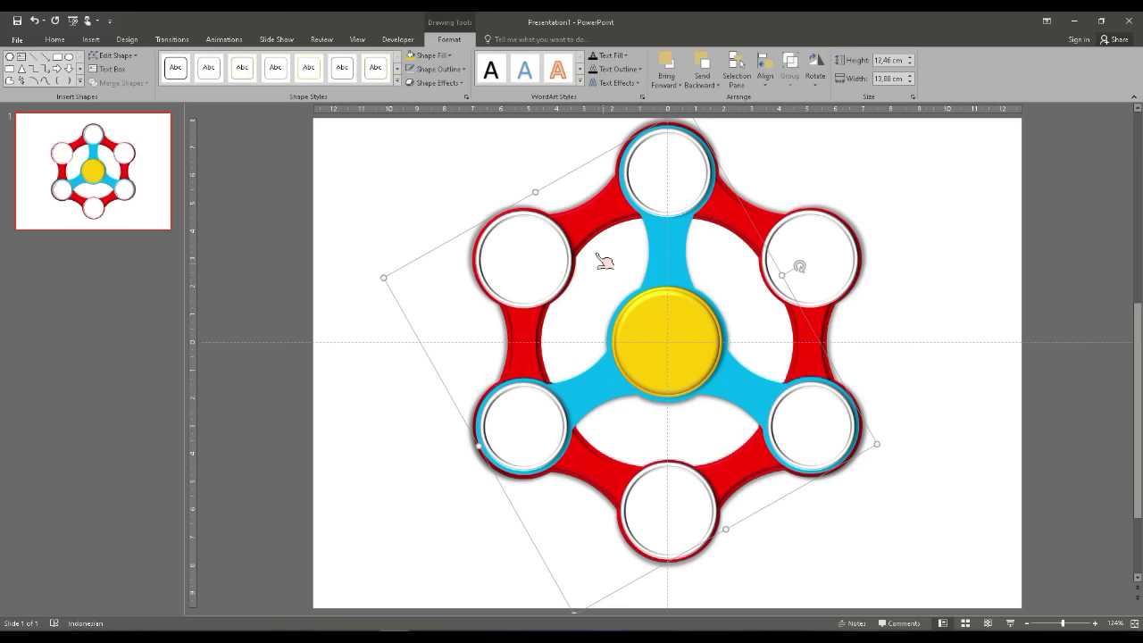
left_click(440, 83)
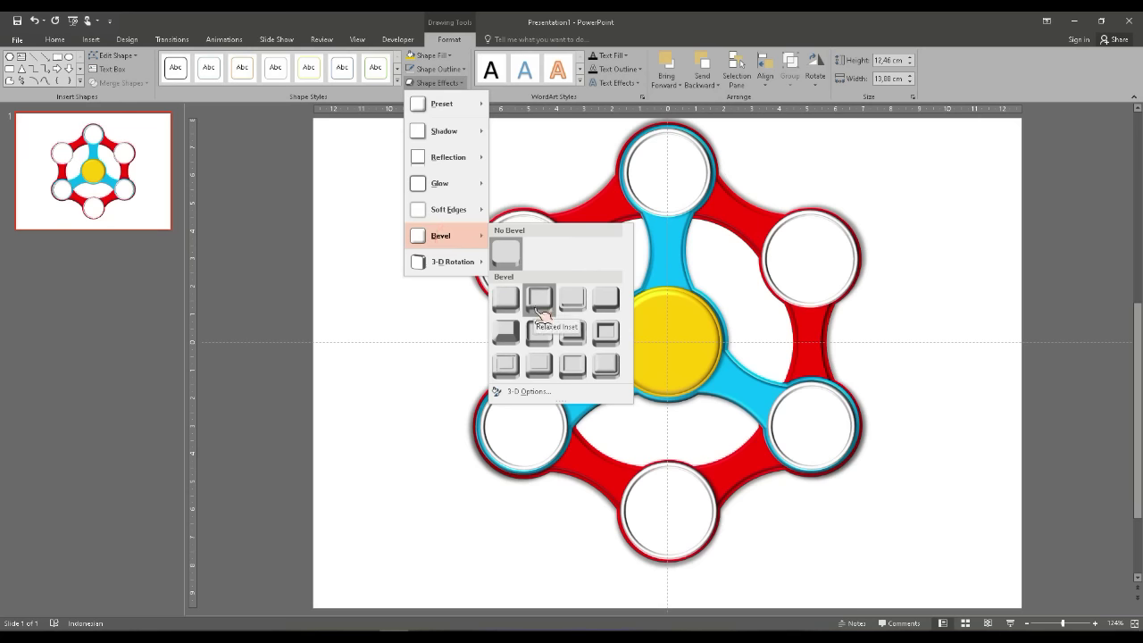
left_click(541, 341)
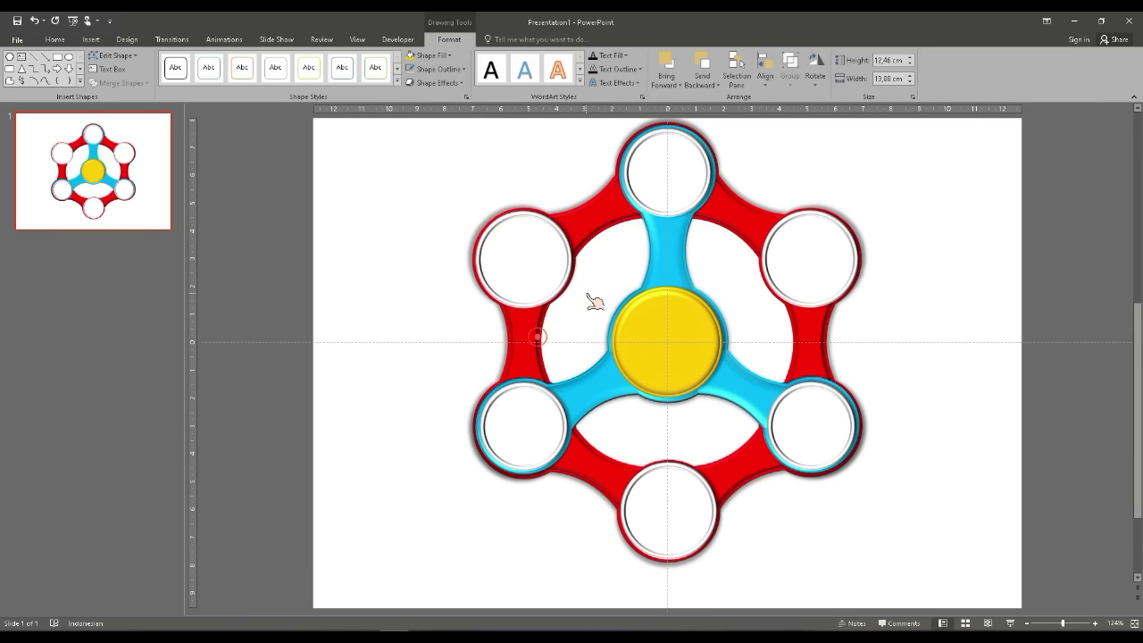
left_click(911, 356)
Drag the Icon01 picture from the Icon folder onto the slide
scroll(916, 358, "up", 1)
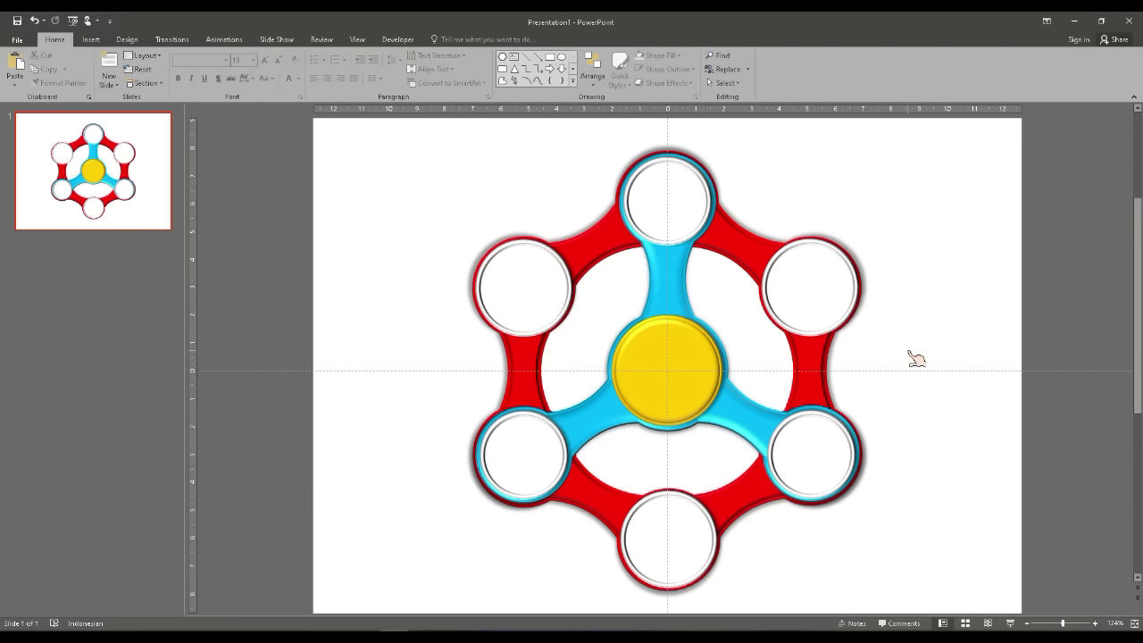
scroll(912, 355, "down", 1)
scroll(909, 353, "up", 1)
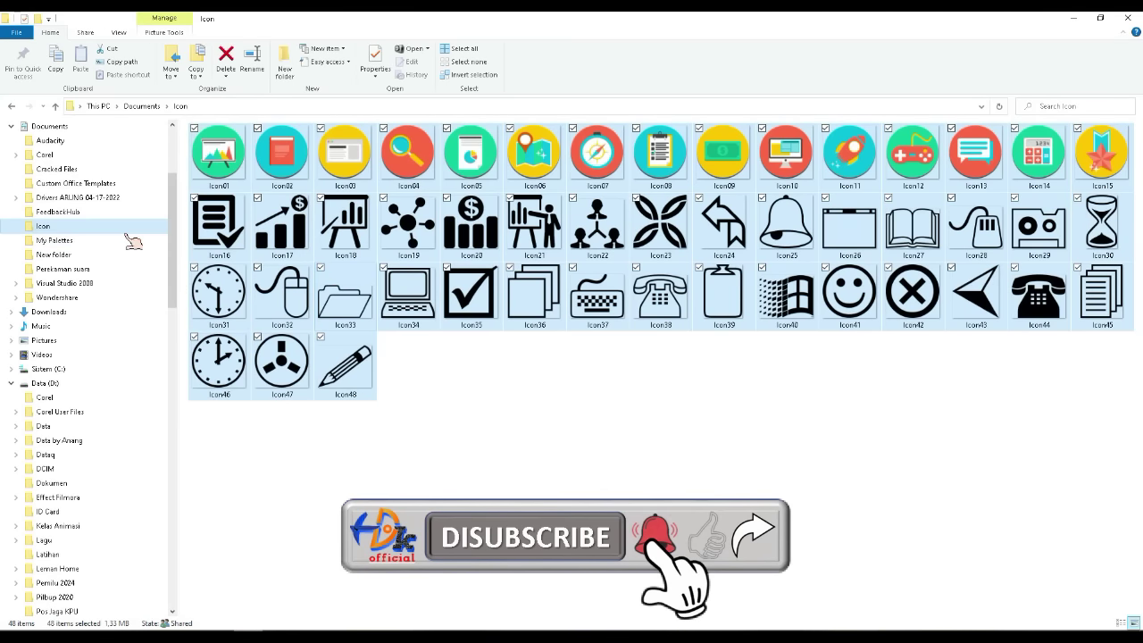
left_click(120, 227)
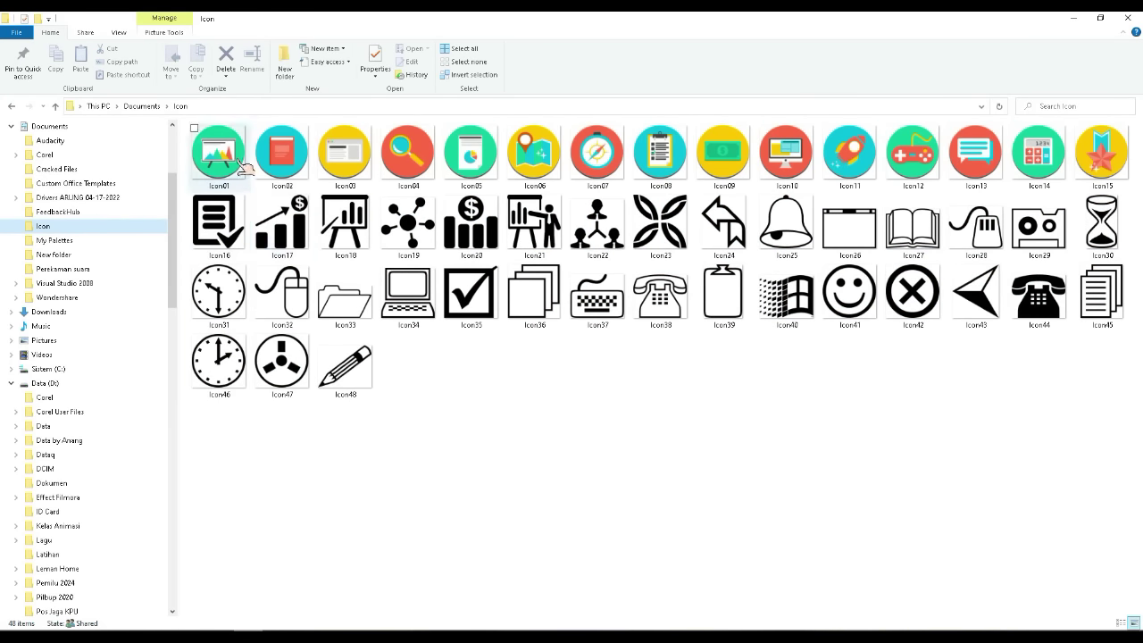
mouse_move(242, 166)
left_mouse_down()
mouse_move(435, 605)
mouse_move(490, 475)
left_mouse_up()
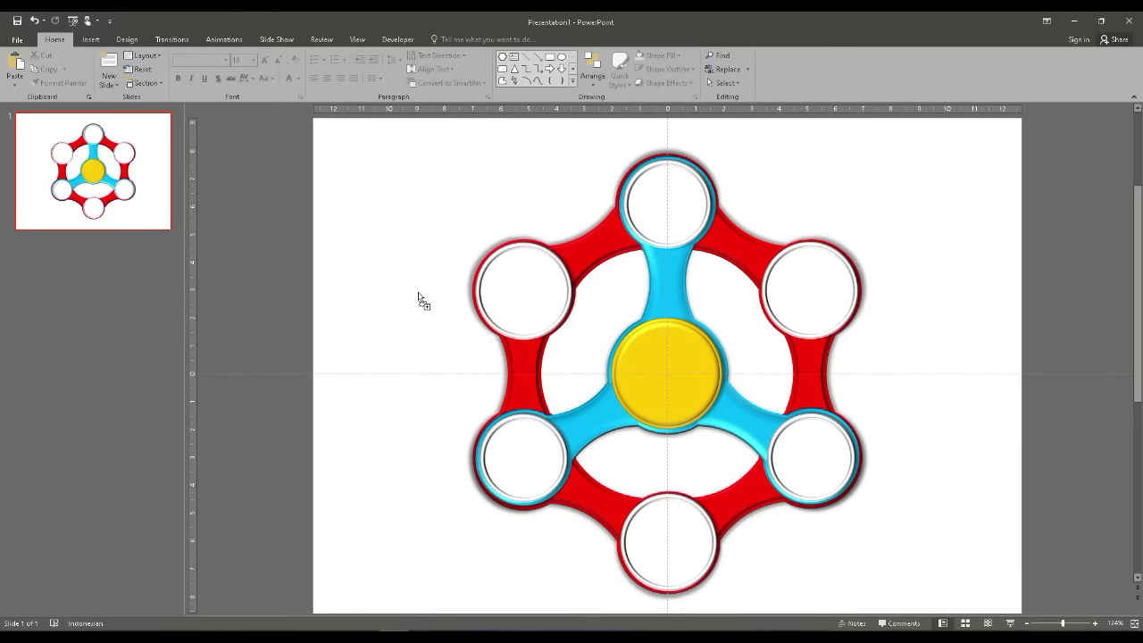
left_click_drag(418, 297, 420, 299)
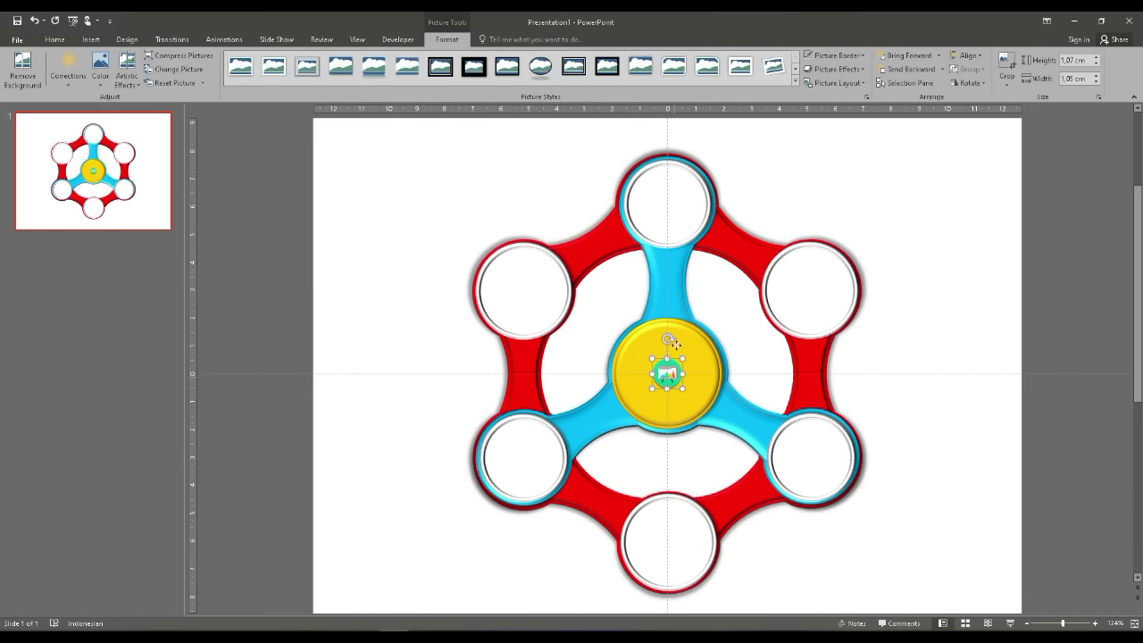
Position the Icon01 picture inside the top white circle, zoomed in for accuracy
left_click_drag(669, 373, 669, 188)
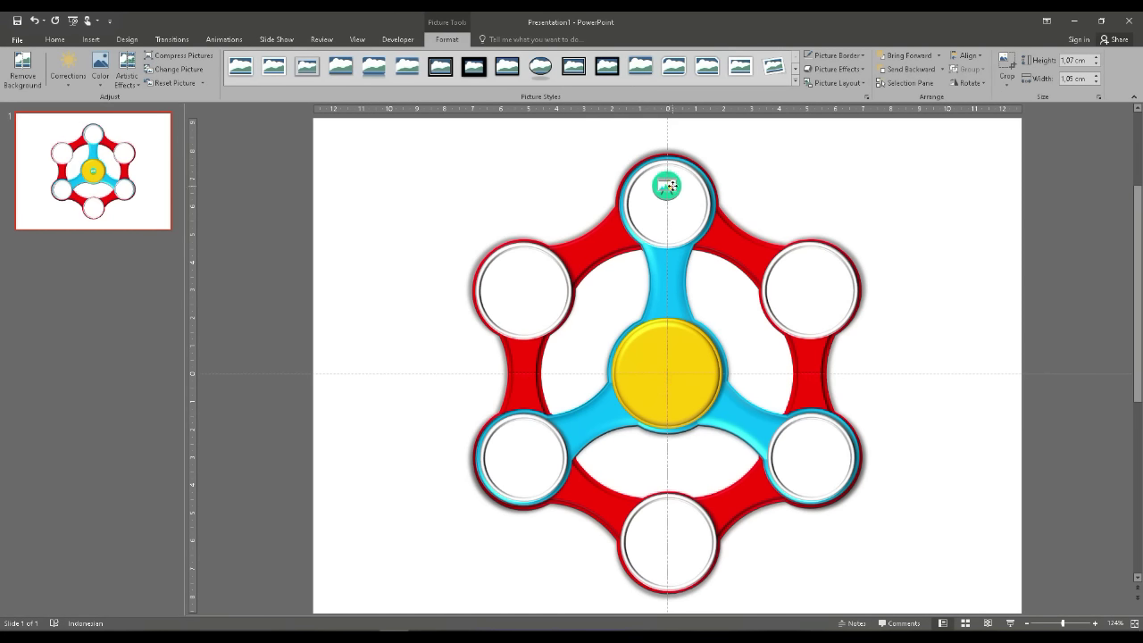
scroll(684, 183, "up", 1)
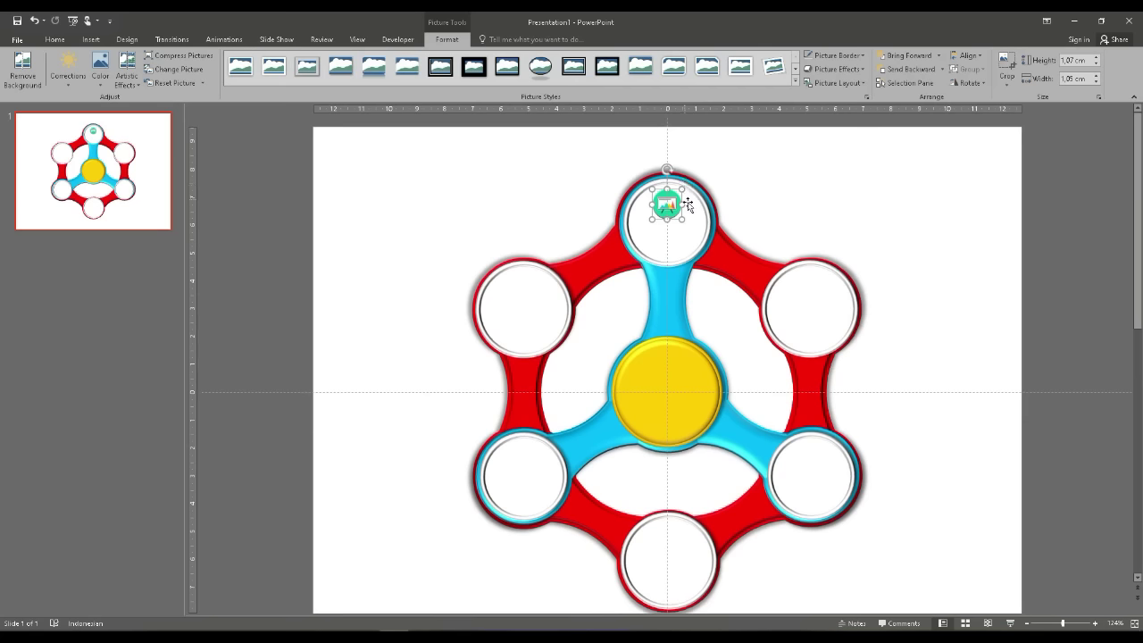
left_click_drag(1069, 627, 1076, 628)
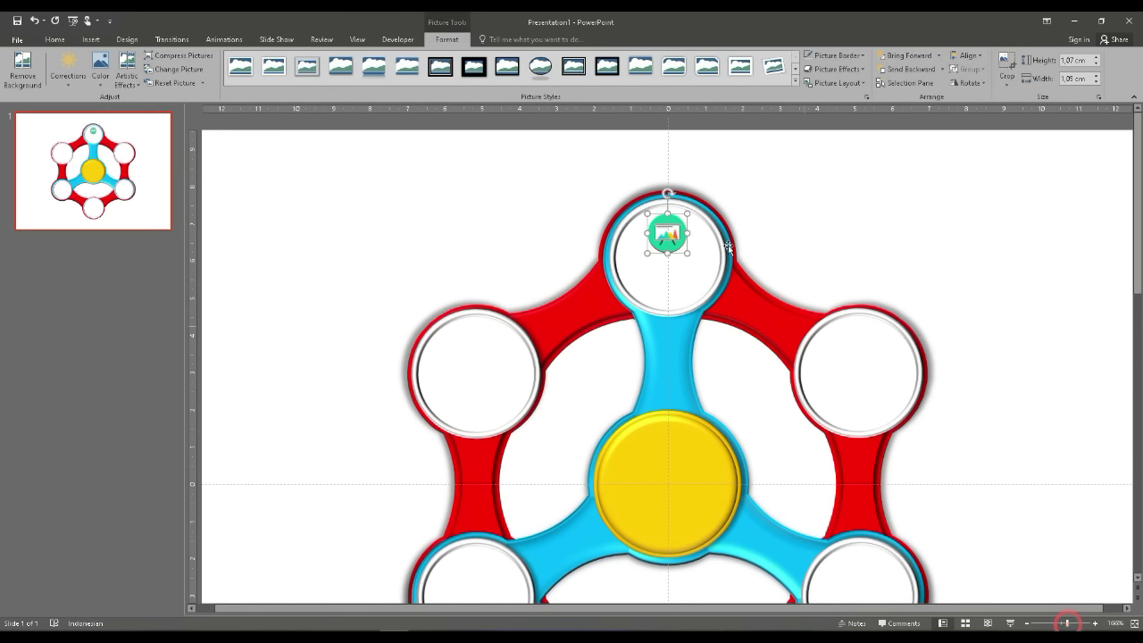
mouse_move(685, 209)
left_mouse_down()
mouse_move(671, 230)
mouse_move(680, 241)
left_mouse_up()
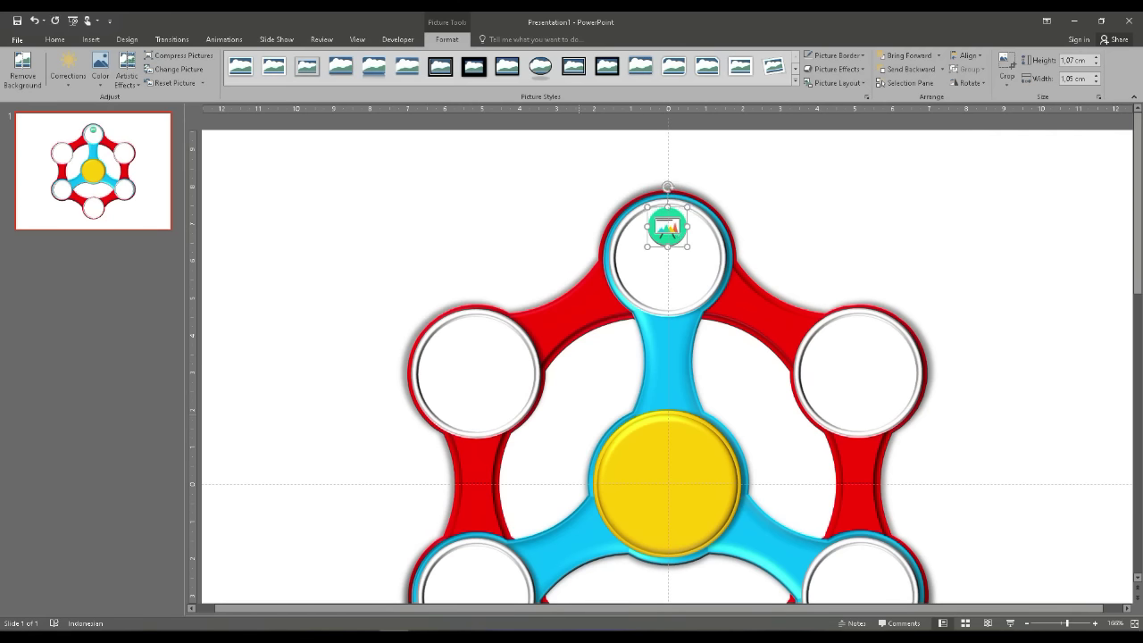
Add the clipboard icon Icon08 to the upper-left circle and the map icon Icon06 to the spinner
key("alt+Tab")
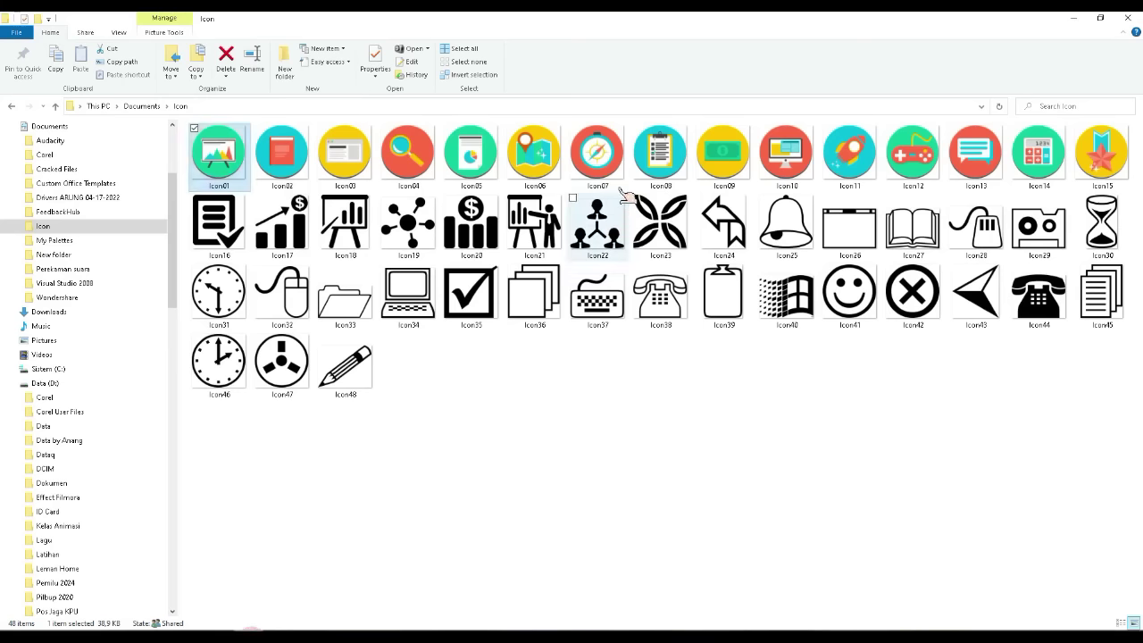
mouse_move(660, 154)
left_mouse_down()
mouse_move(411, 612)
mouse_move(457, 373)
left_mouse_up()
left_click_drag(668, 483, 471, 339)
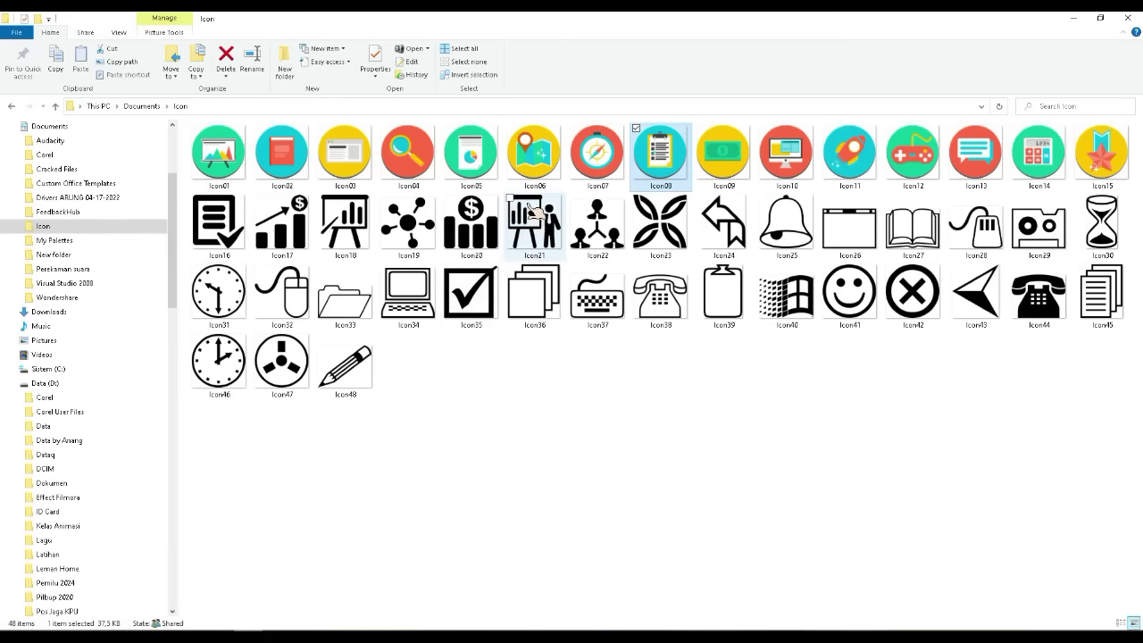
mouse_move(533, 154)
left_mouse_down()
mouse_move(397, 622)
mouse_move(611, 393)
left_mouse_up()
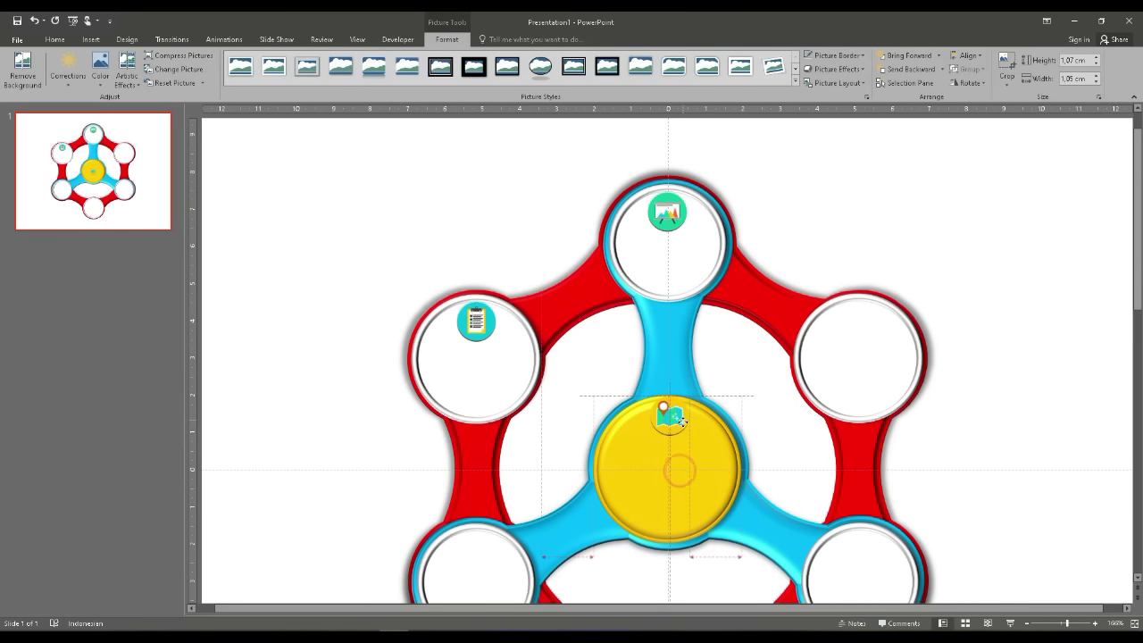
mouse_move(681, 474)
left_mouse_down()
mouse_move(683, 426)
mouse_move(865, 329)
left_mouse_up()
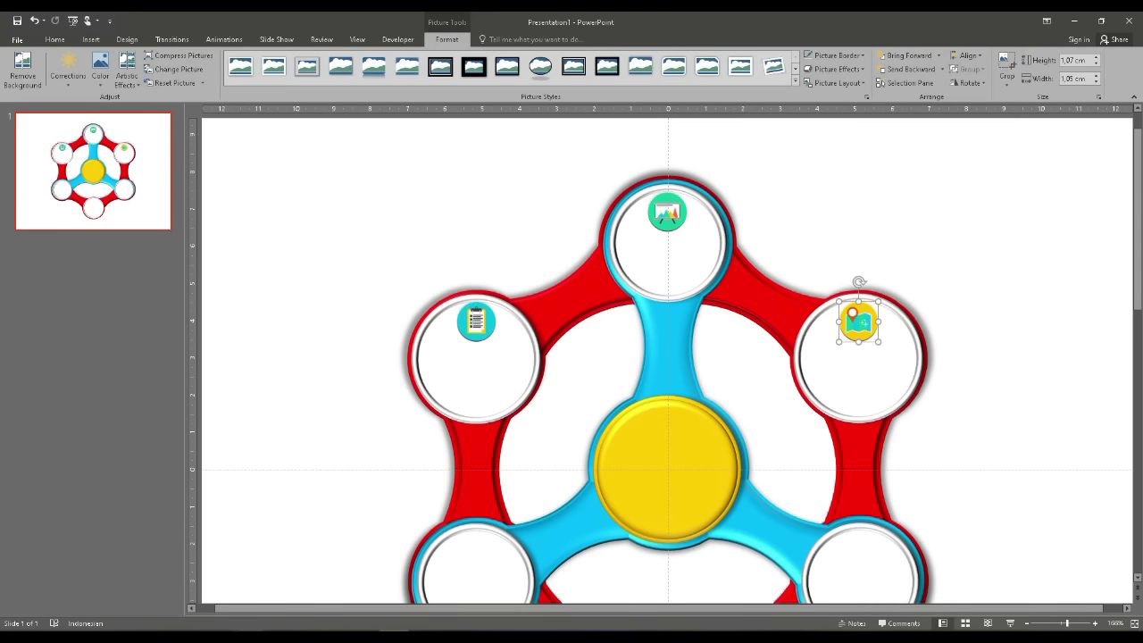
Place the monitor icon Icon10 on the yellow centre and the picture icon Icon01 in the lower-left circle
key("alt+Tab")
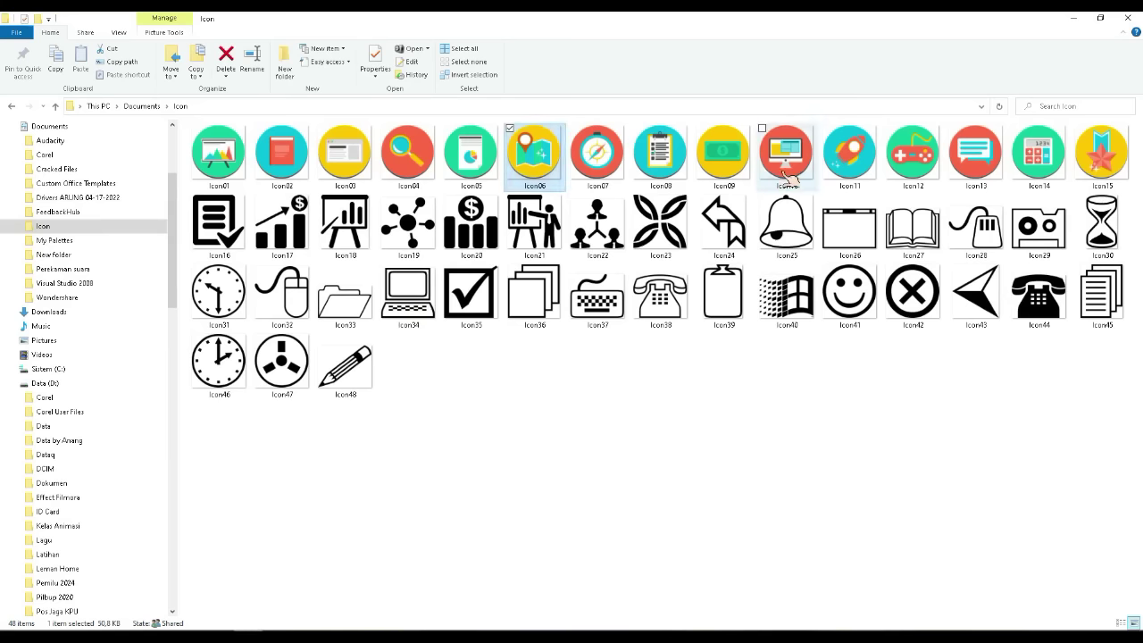
mouse_move(785, 153)
left_mouse_down()
mouse_move(400, 625)
mouse_move(617, 440)
left_mouse_up()
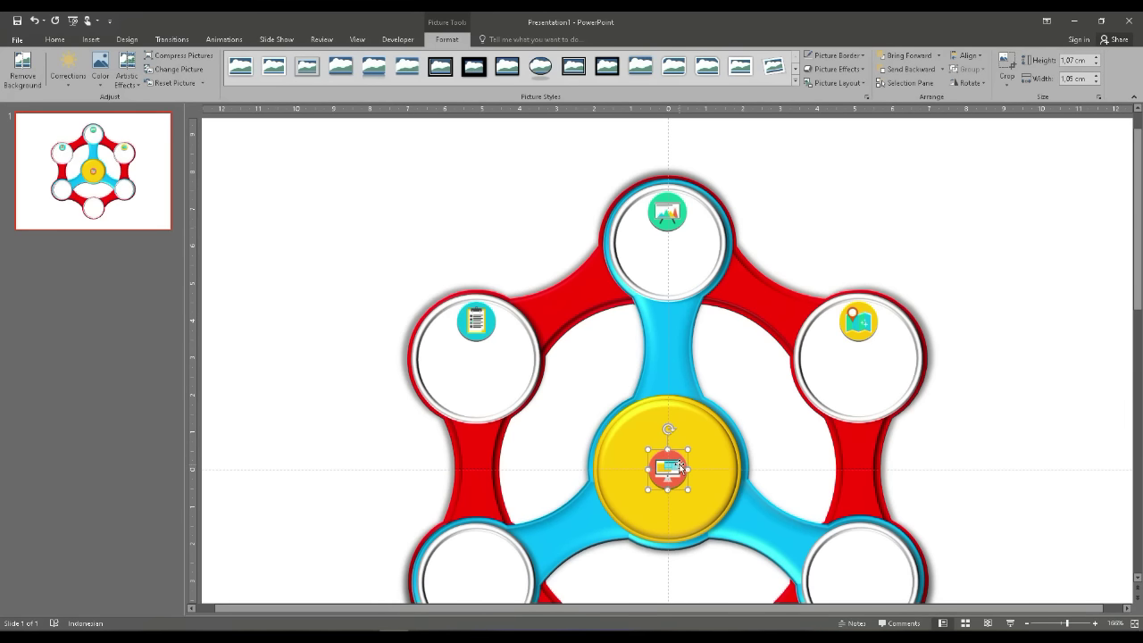
left_click_drag(681, 466, 683, 430)
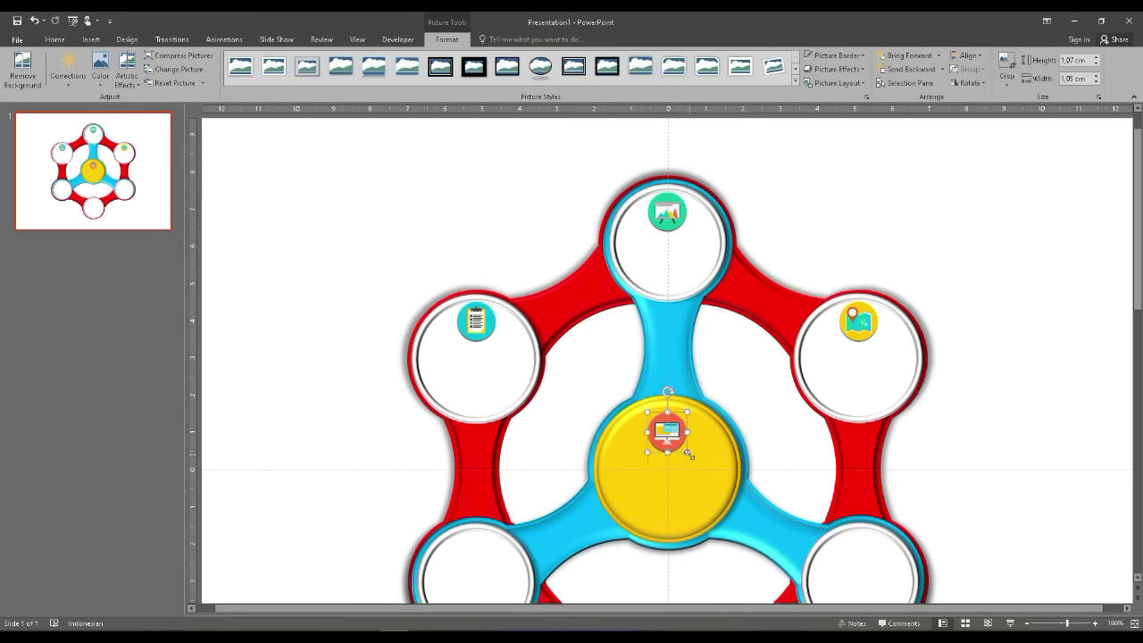
scroll(679, 433, "down", 1)
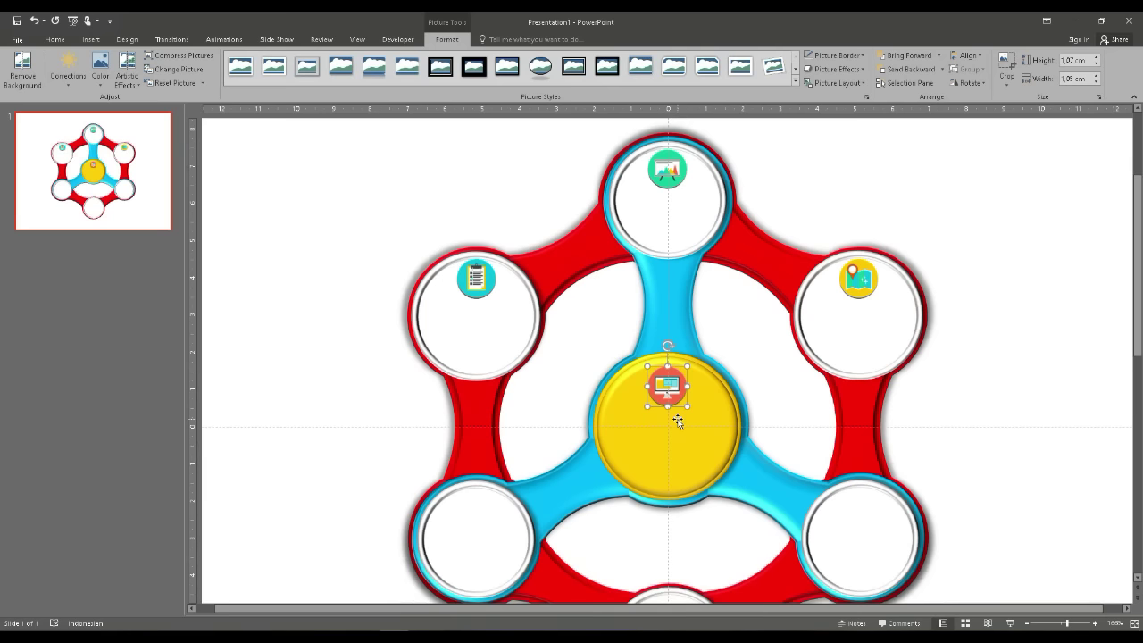
scroll(679, 422, "down", 2)
key("alt+Tab")
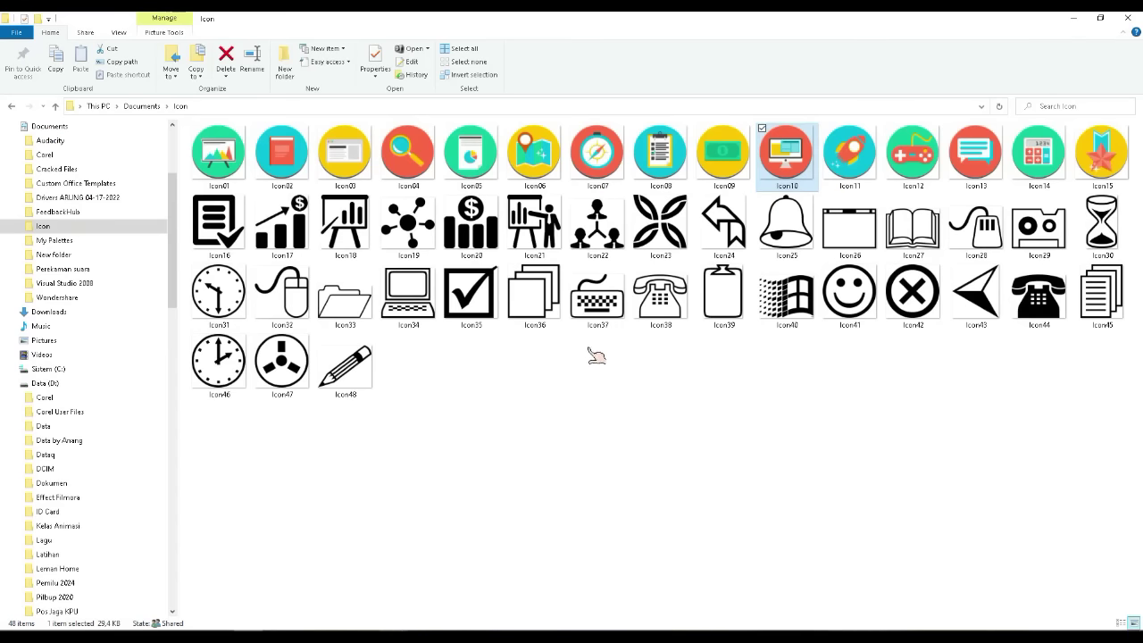
left_click_drag(223, 170, 475, 444)
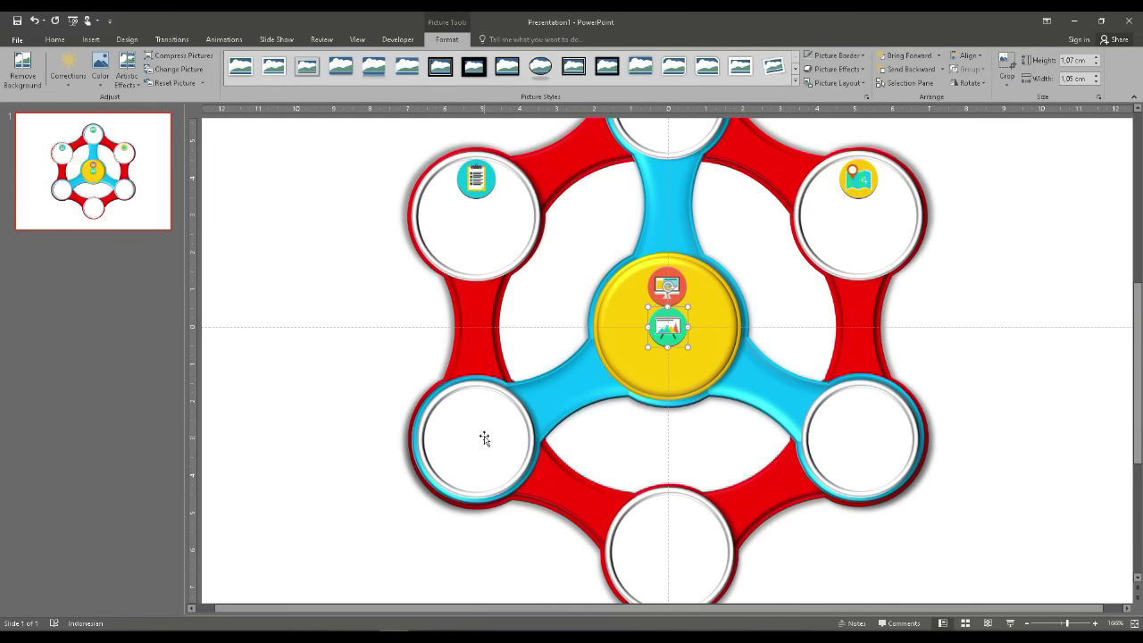
left_click_drag(677, 334, 485, 419)
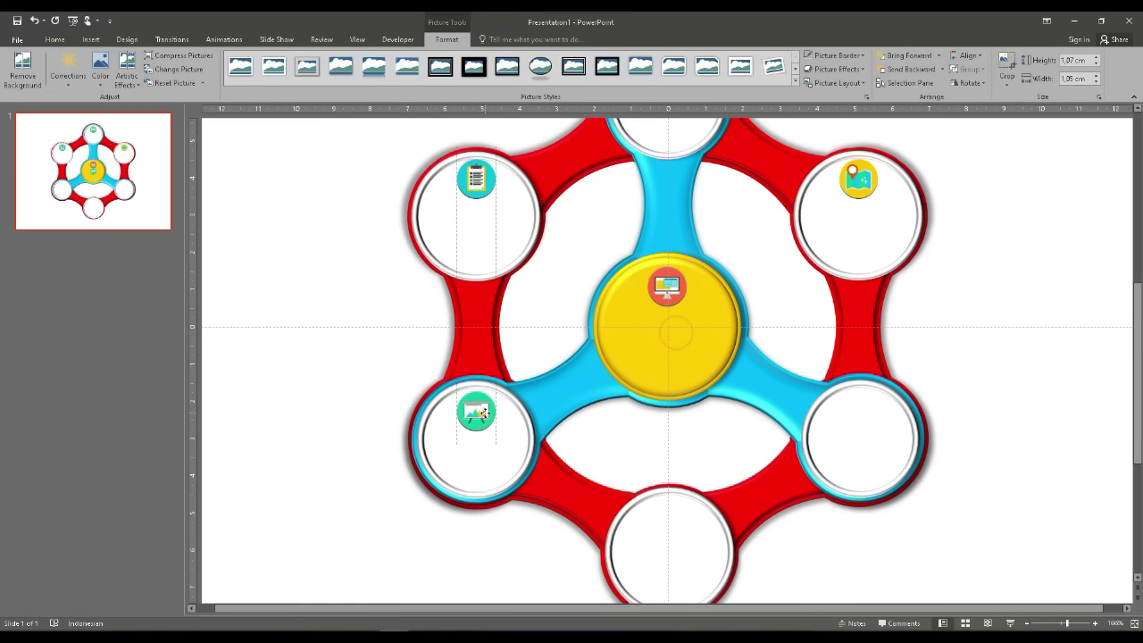
key("ctrl+Up")
key("ctrl+Up")
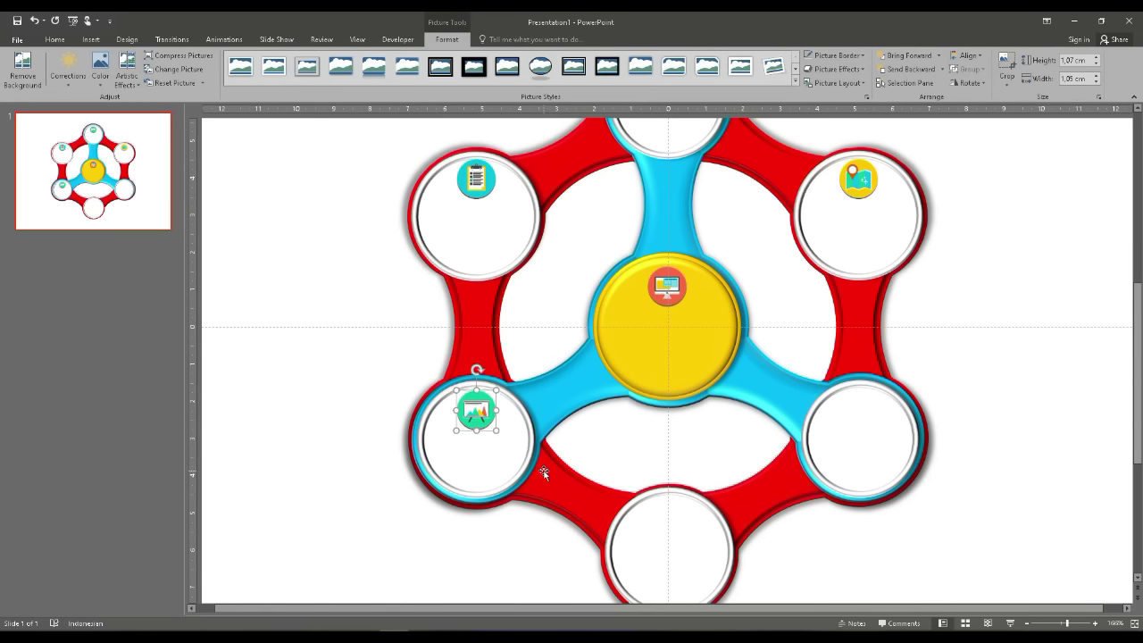
key("ctrl+Up")
Place the speech-bubble icon Icon13 in the bottom circle and the star-medal icon Icon15 in the lower-right circle
key("alt+Tab")
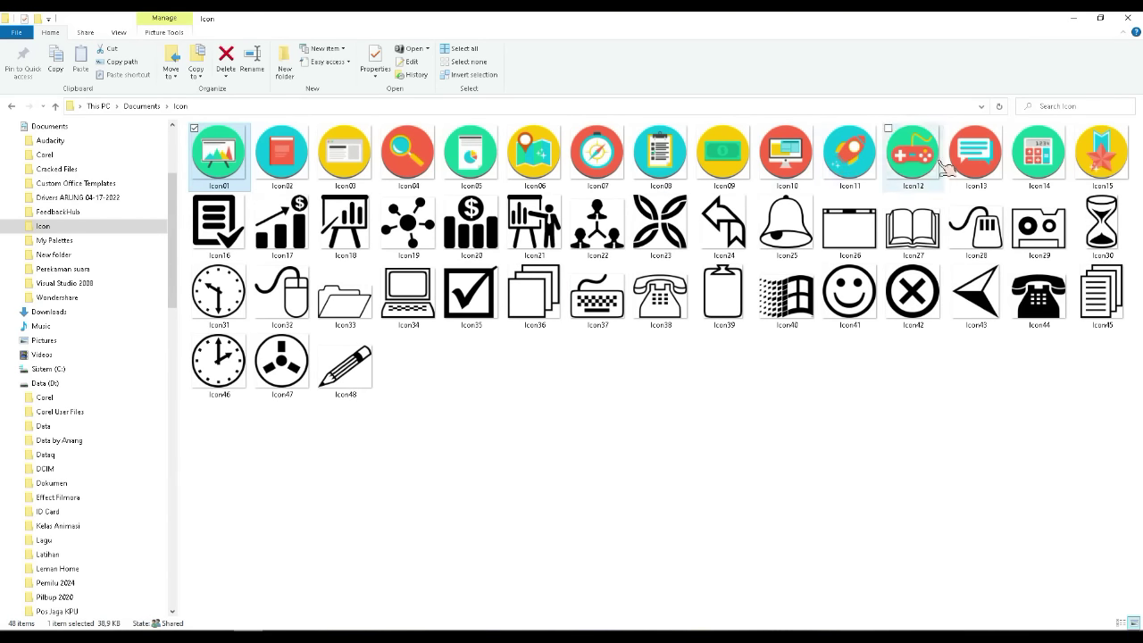
mouse_move(960, 162)
left_mouse_down()
mouse_move(397, 607)
mouse_move(643, 521)
left_mouse_up()
left_click_drag(677, 337, 683, 539)
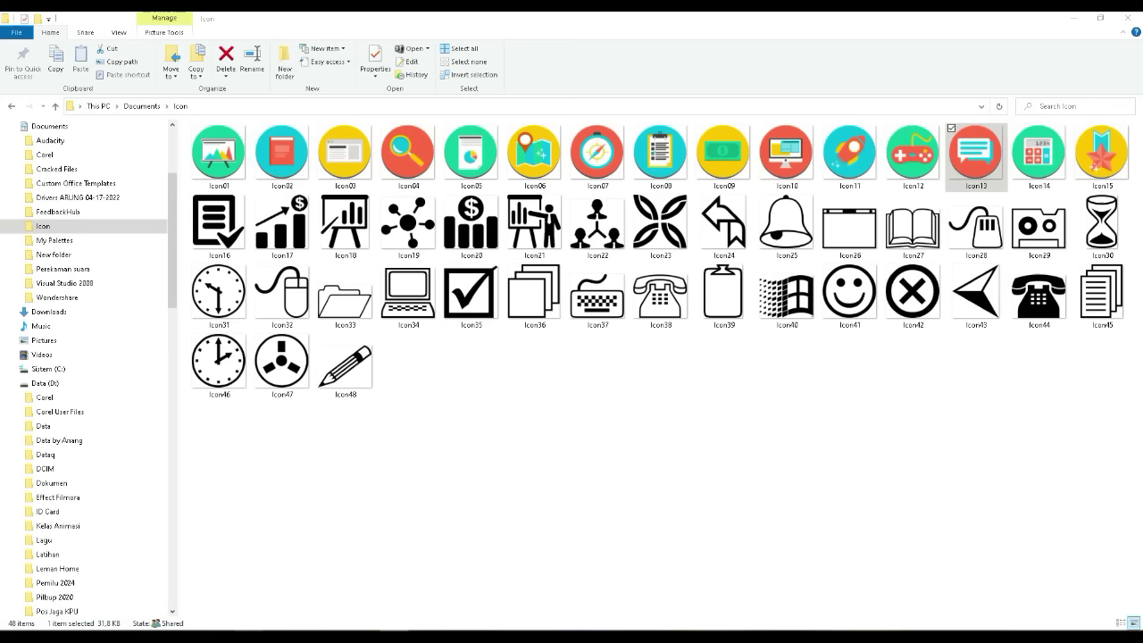
left_click(268, 632)
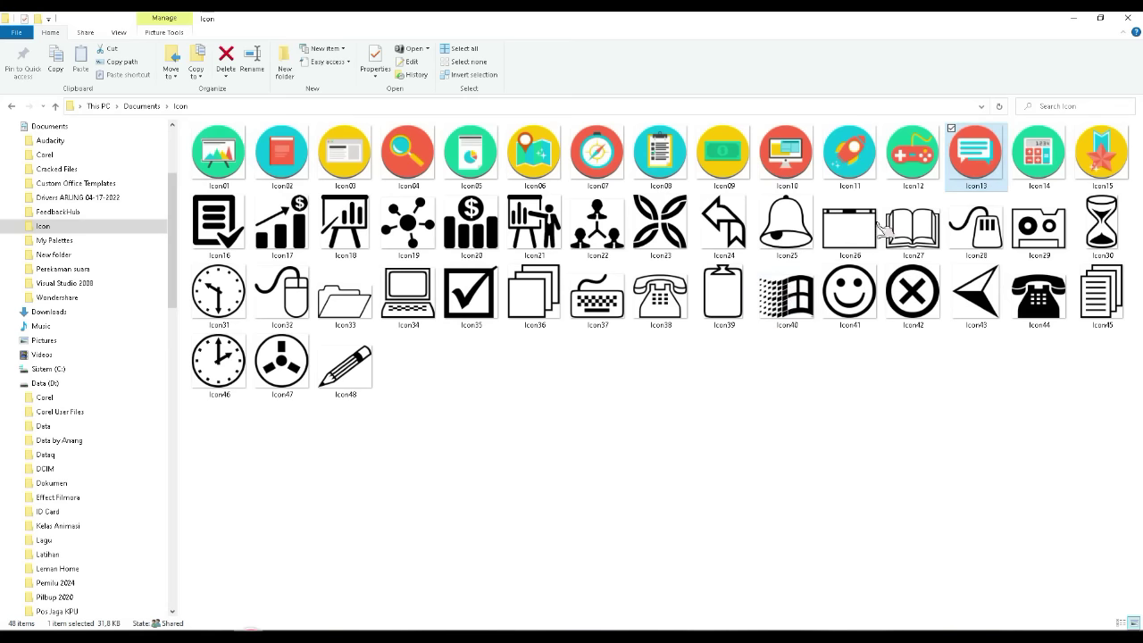
mouse_move(1102, 153)
left_mouse_down()
mouse_move(599, 513)
mouse_move(859, 409)
left_mouse_up()
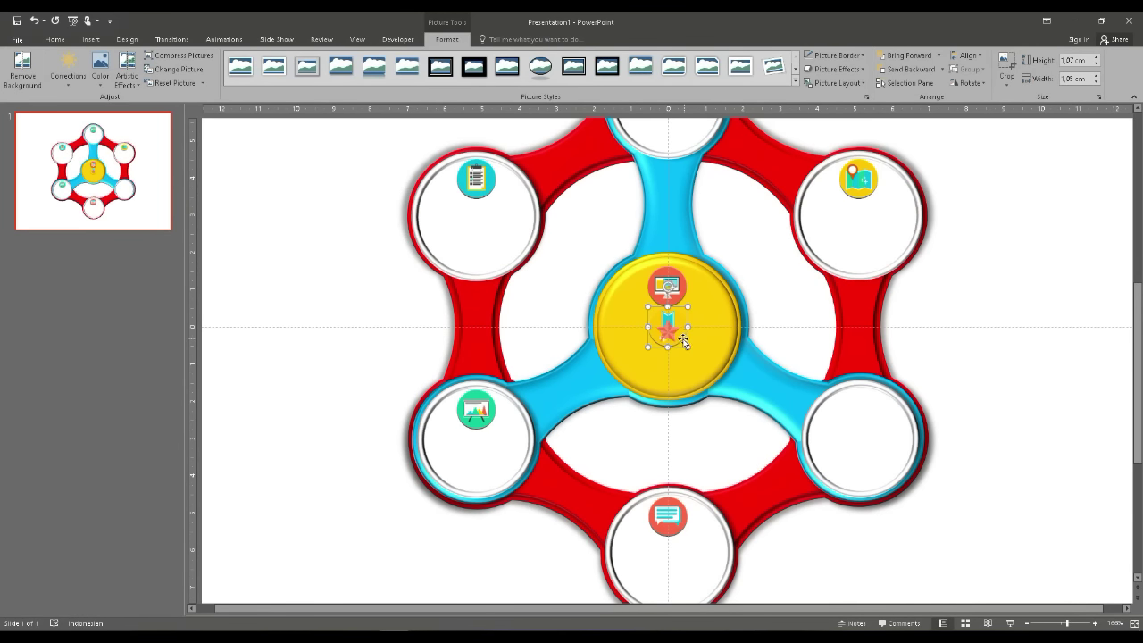
left_click_drag(684, 341, 877, 424)
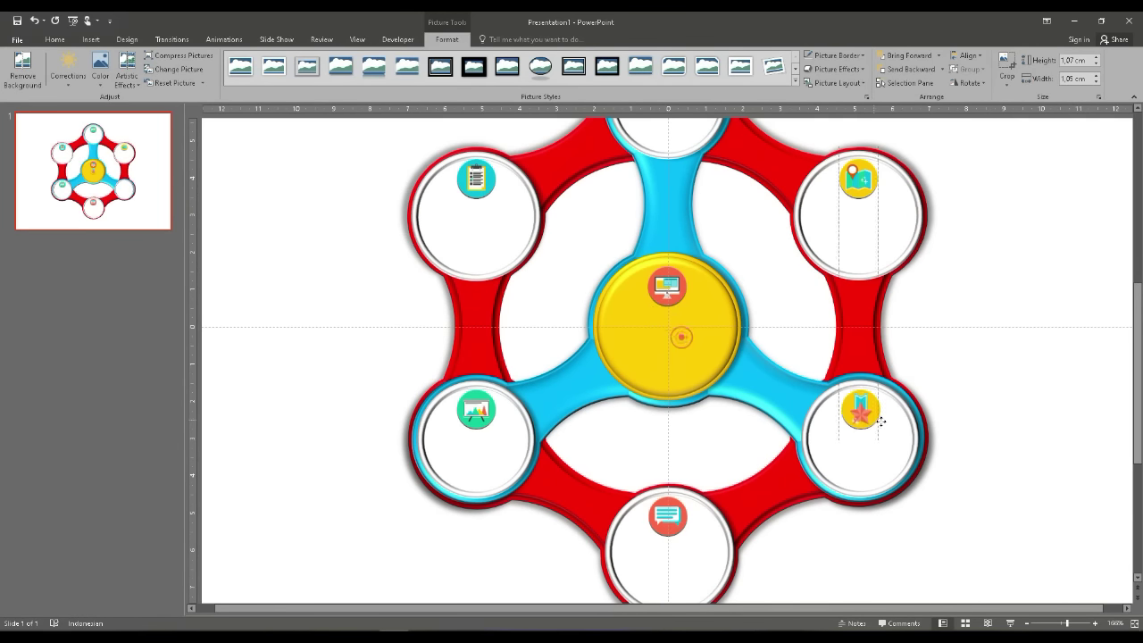
left_click(978, 356)
scroll(976, 355, "up", 5)
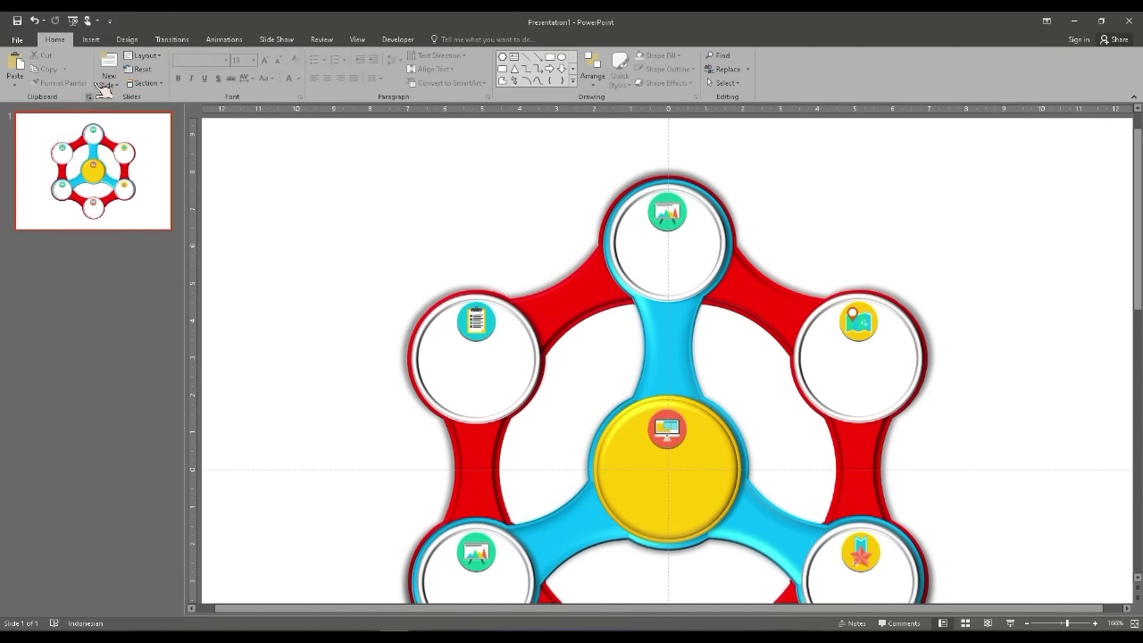
Insert a text box reading 'Info_Title_01'
left_click(97, 43)
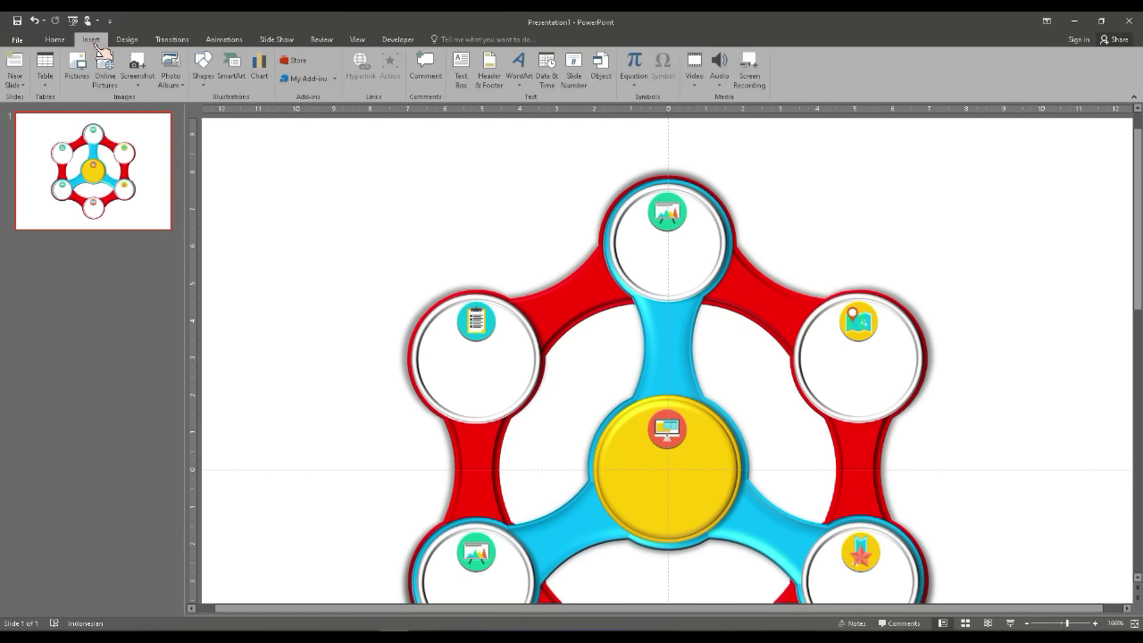
left_click(460, 77)
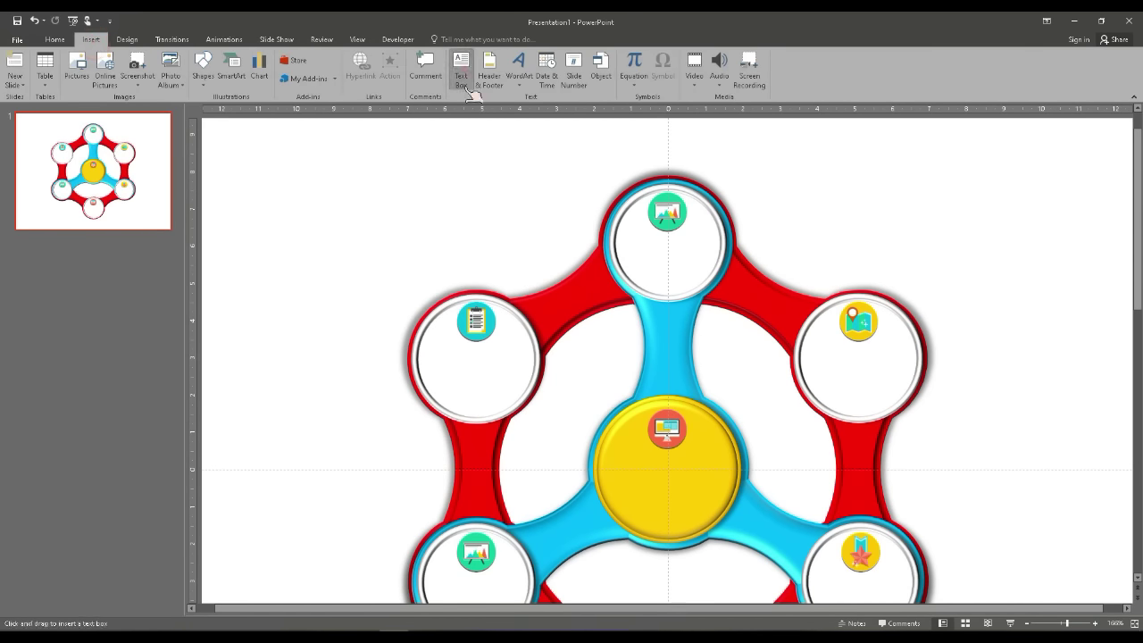
left_click(375, 192)
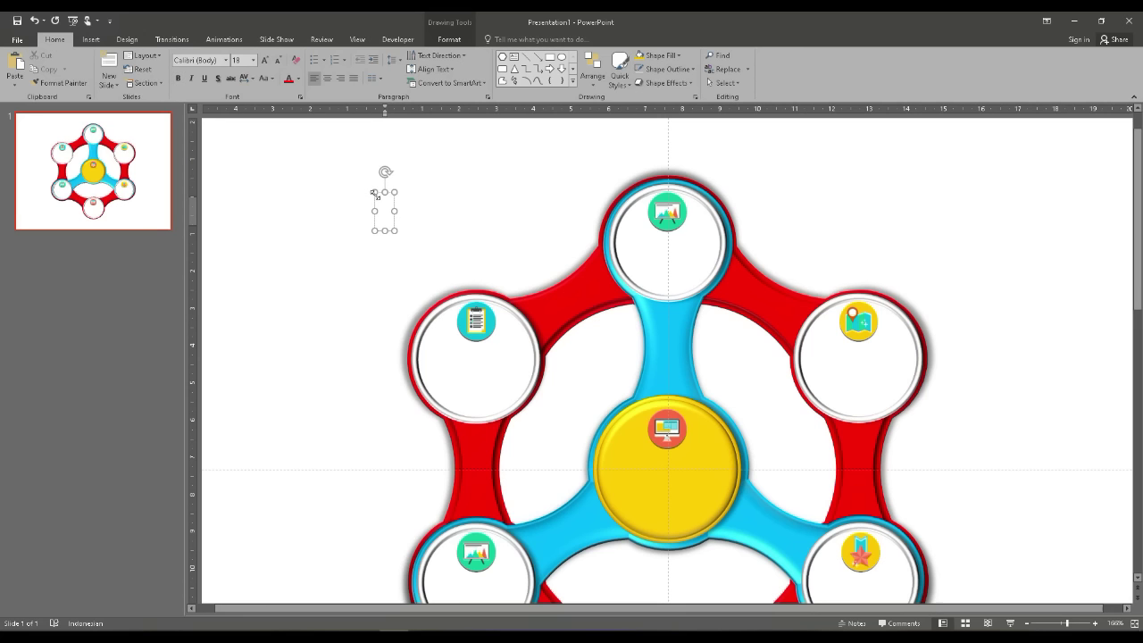
type("S")
key("BackSpace")
type("i")
key("BackSpace")
type("Info")
type("_Ti")
type("tle")
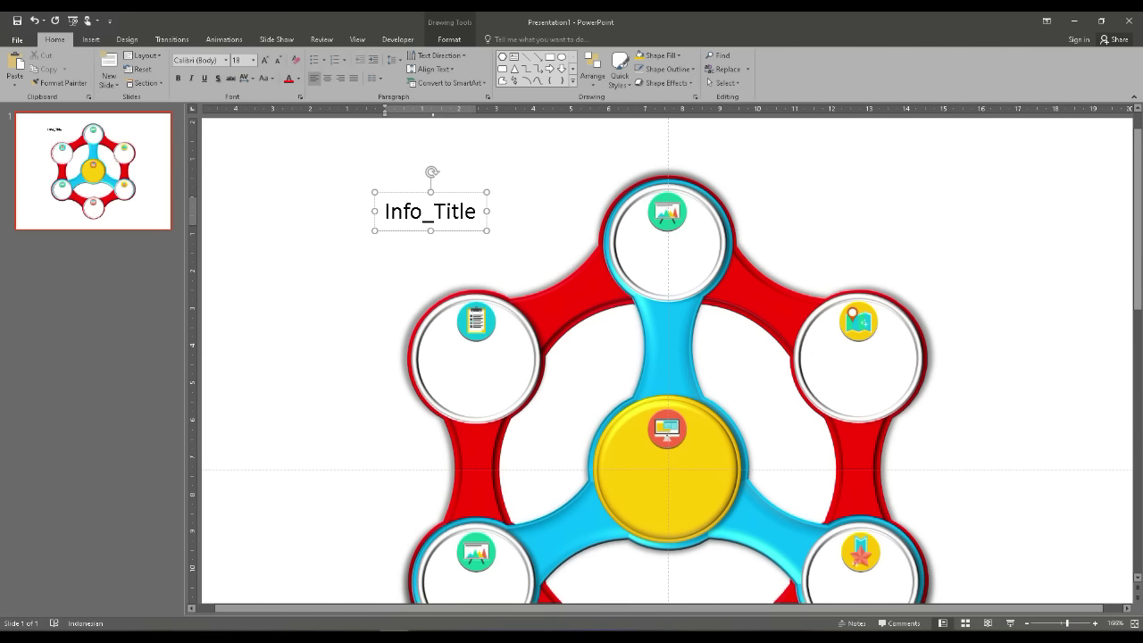
type("_01")
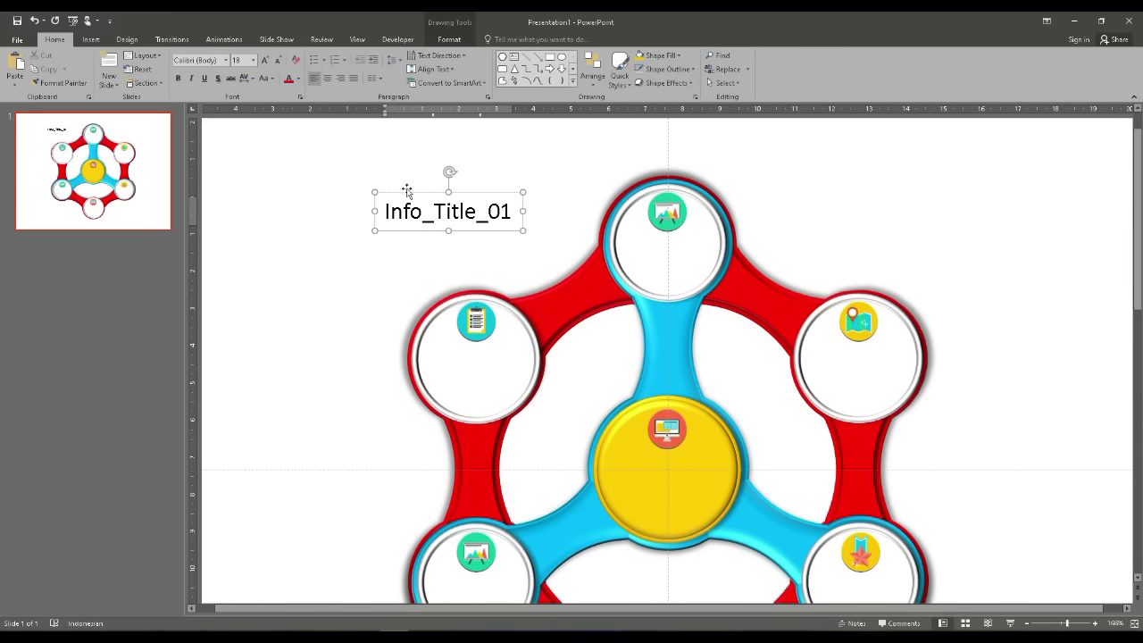
Move the Info_Title_01 label into the top circle and make it 12 pt, bold and shadowed
left_click(406, 192)
left_click_drag(406, 192, 653, 223)
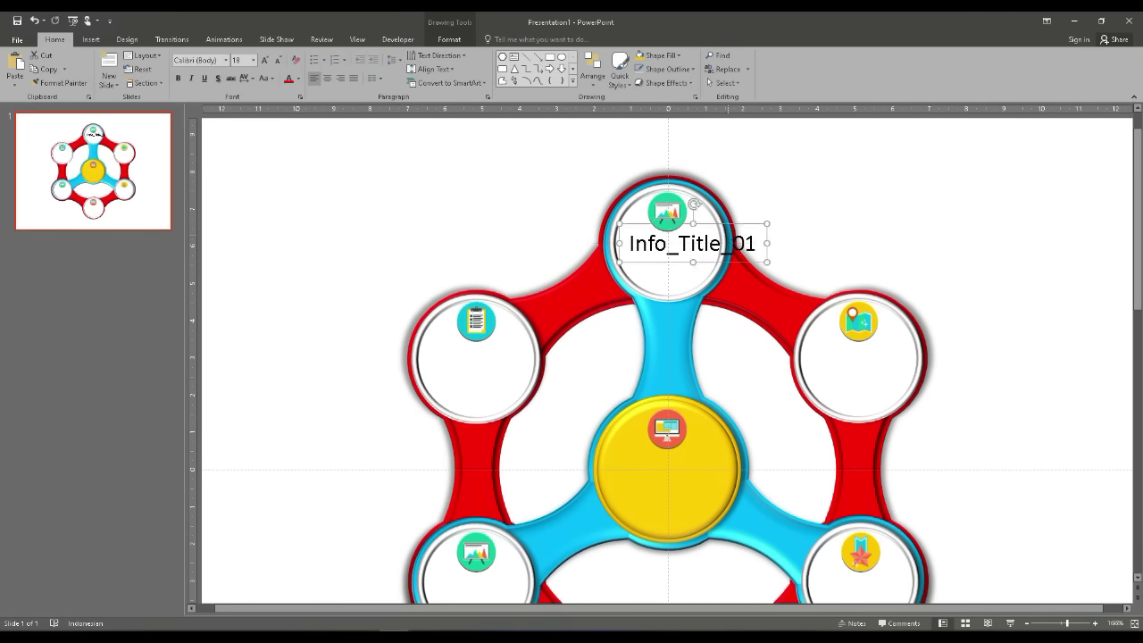
left_click(691, 248)
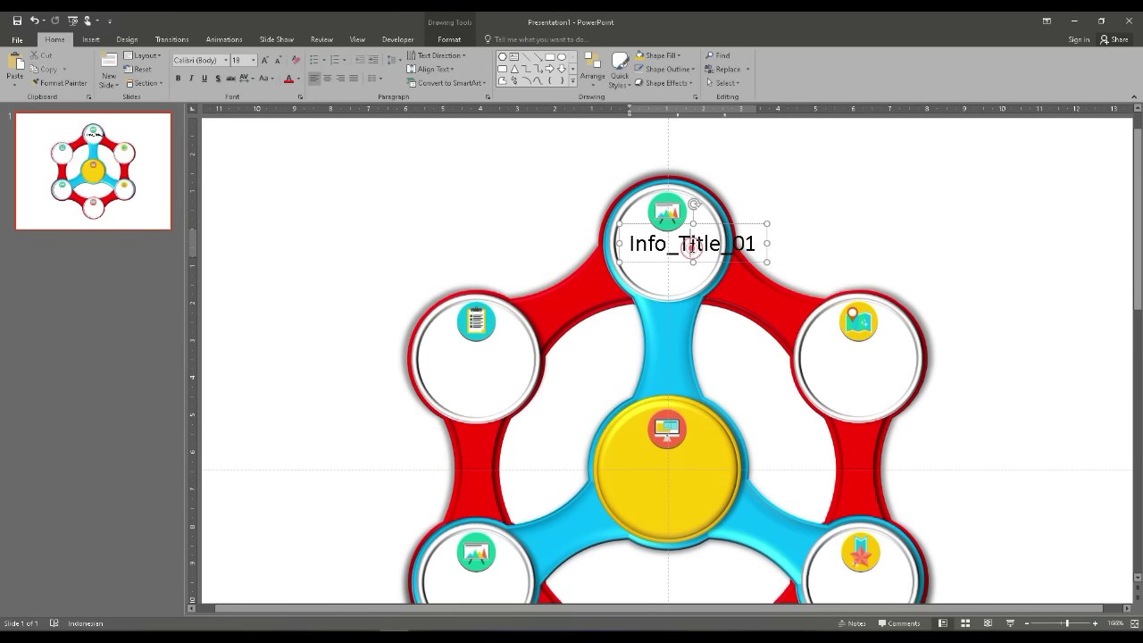
key("ctrl+a")
key("ctrl+shift+comma")
key("ctrl+shift+comma")
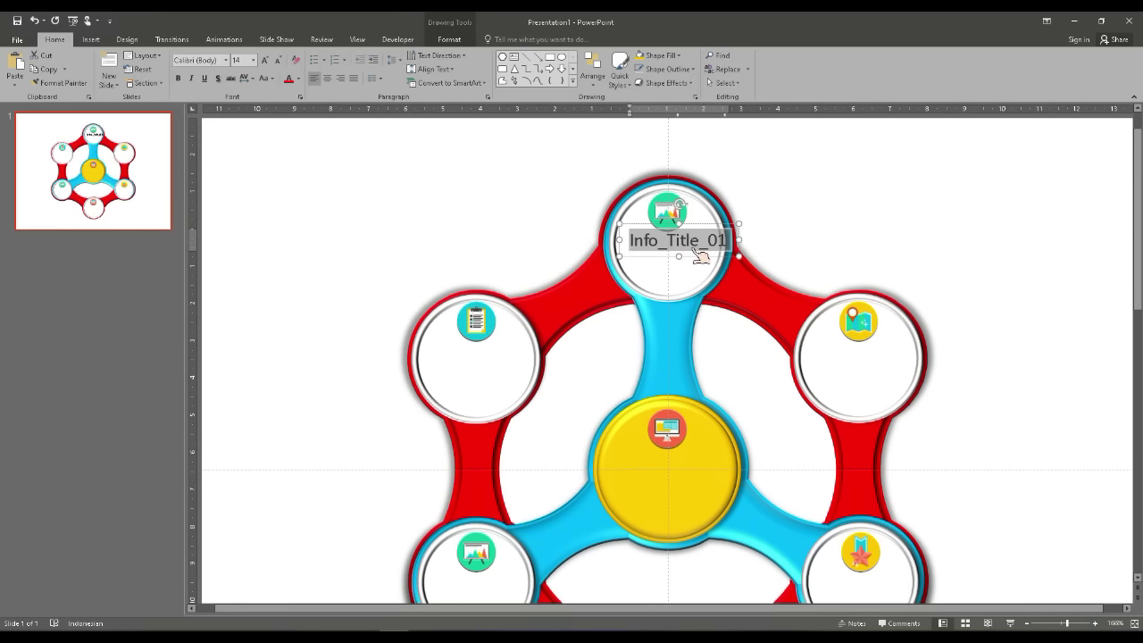
key("ctrl+shift+comma")
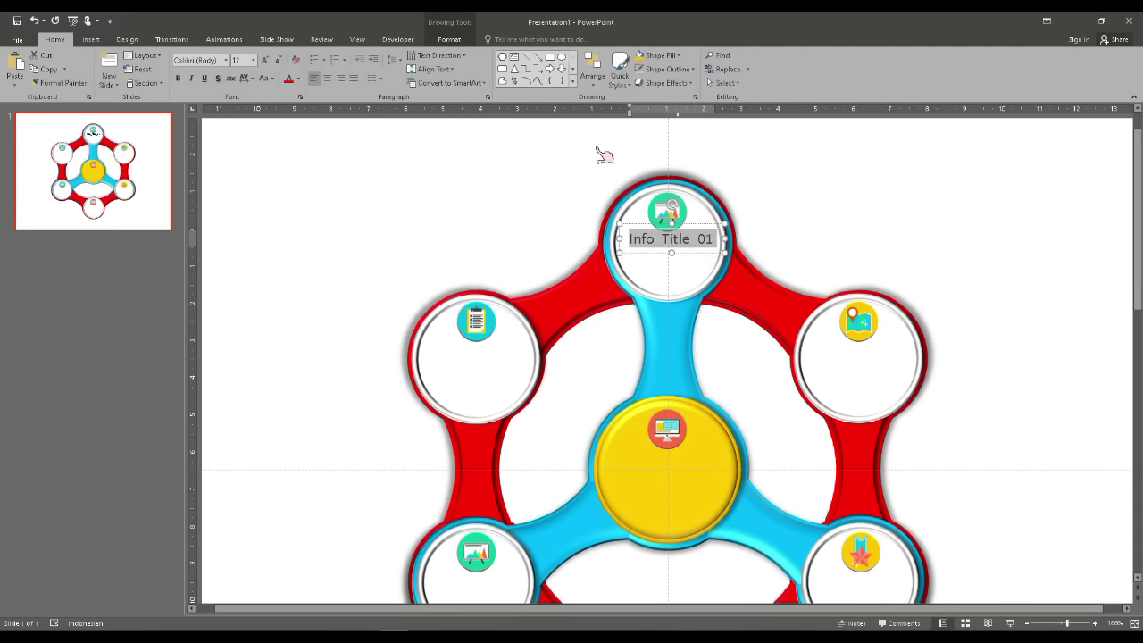
left_click(178, 78)
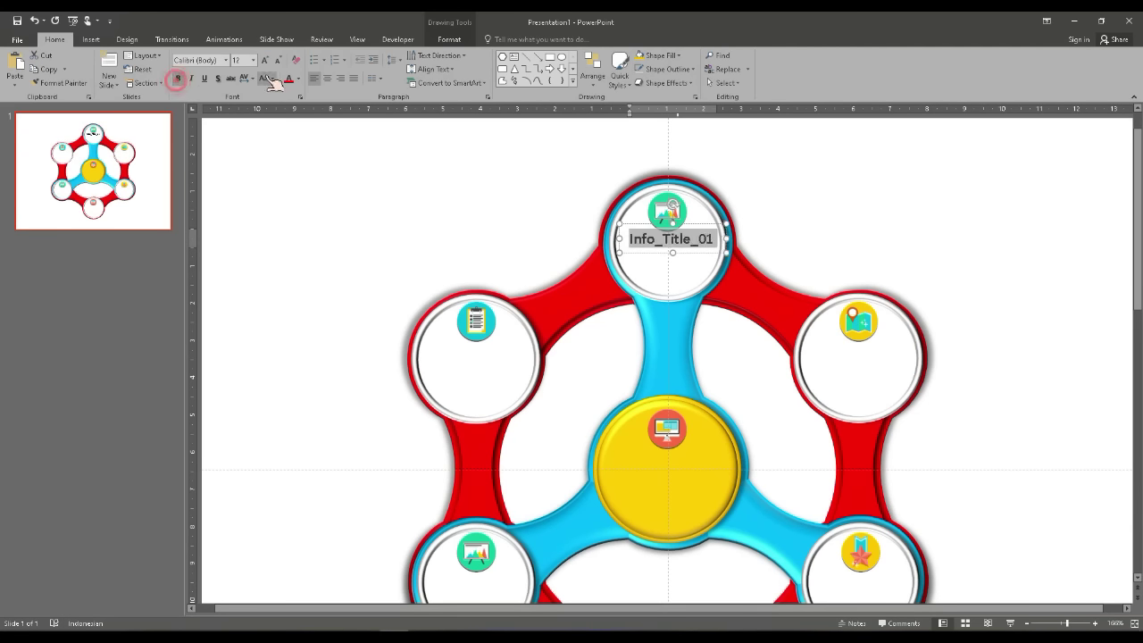
left_click(218, 78)
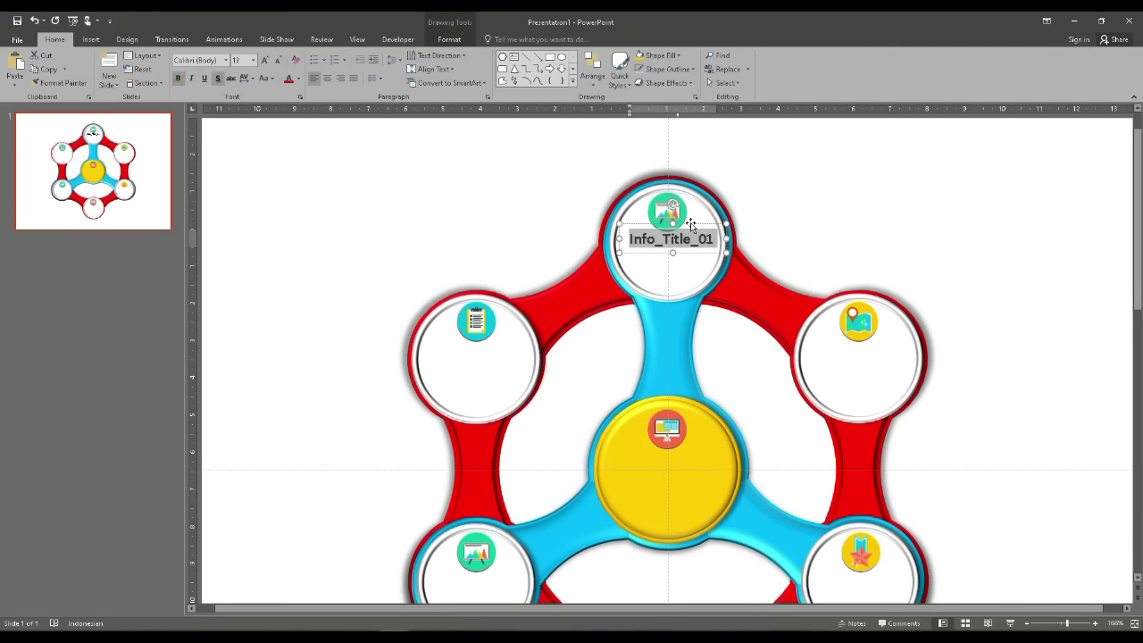
Duplicate the label into the right circle and renumber it Info_Title_02
mouse_move(690, 225)
left_mouse_down()
mouse_move(679, 465)
mouse_move(690, 229)
mouse_move(893, 340)
left_mouse_up()
key("ctrl+d")
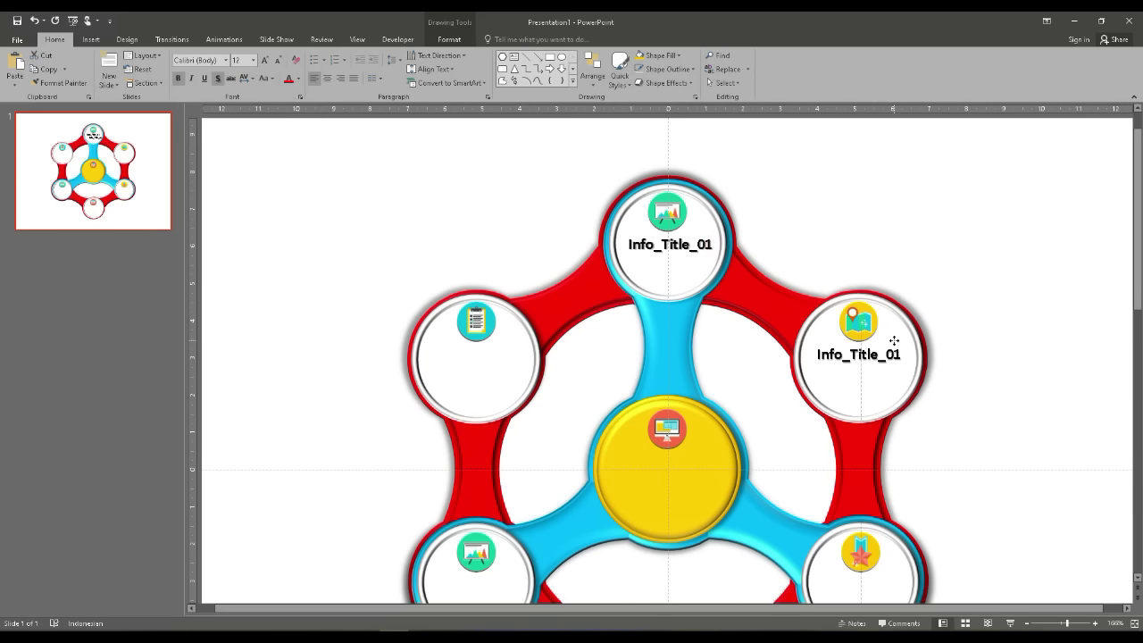
left_click_drag(893, 341, 893, 344)
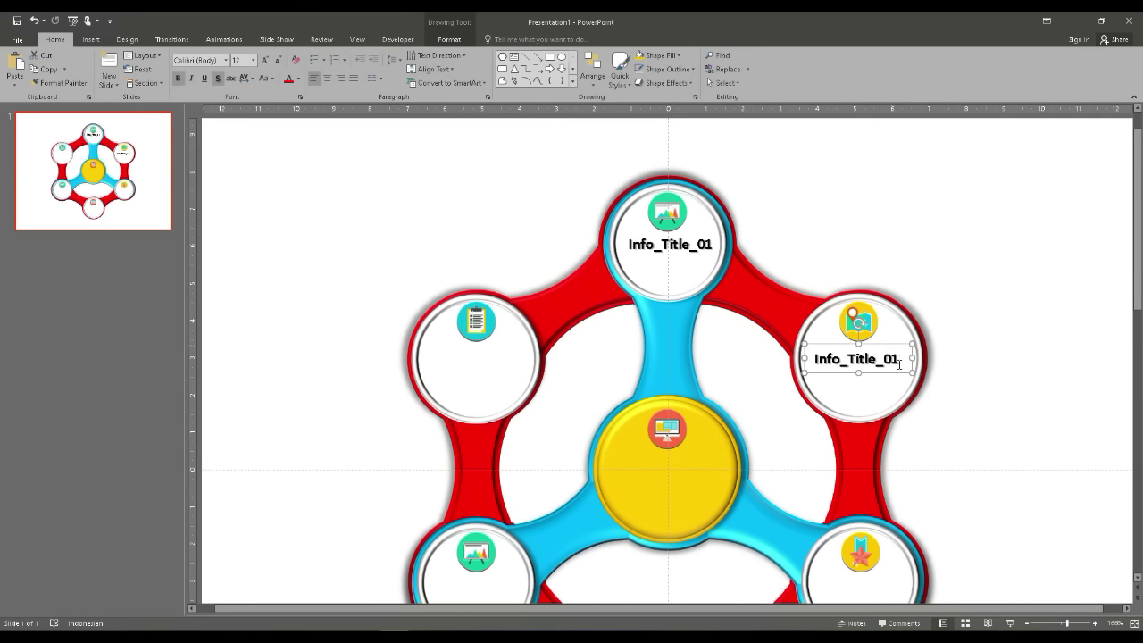
double_click(893, 358)
left_click(893, 358)
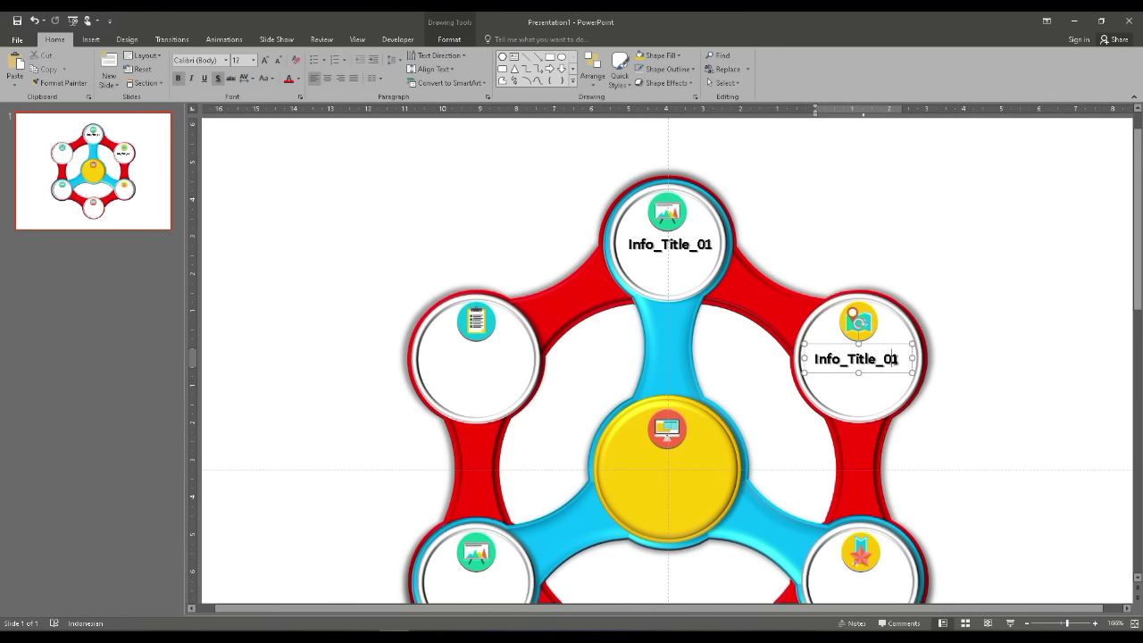
key("BackSpace")
type("2")
Move a label copy into the lower-right circle and renumber it Info_Title_03
left_click_drag(892, 347, 1018, 446)
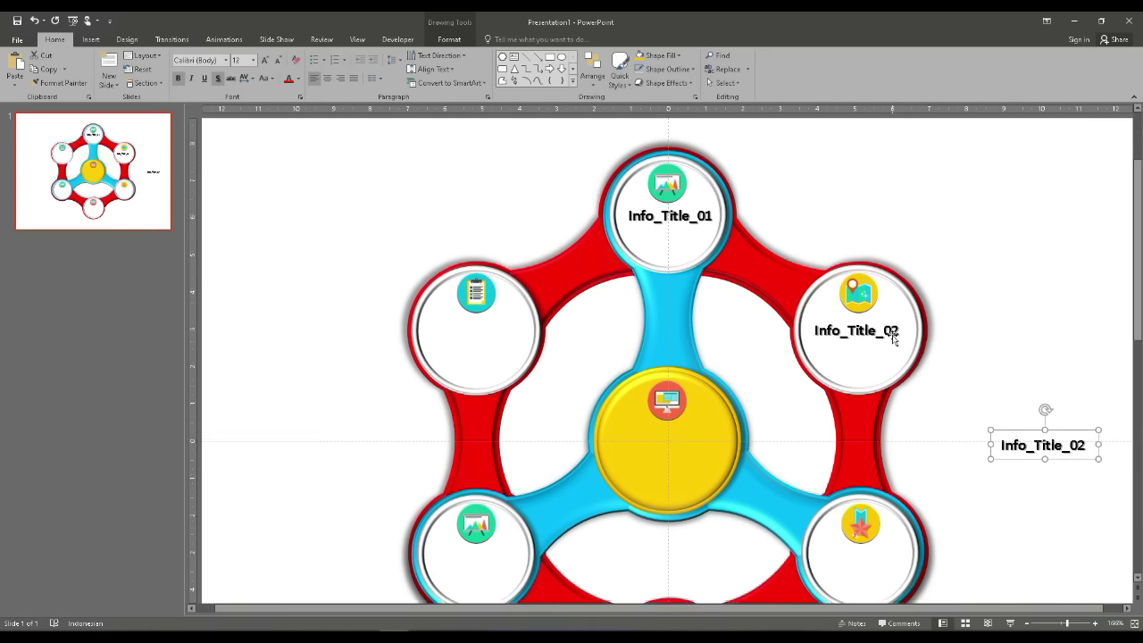
scroll(1014, 384, "down", 2)
scroll(1016, 384, "down", 2)
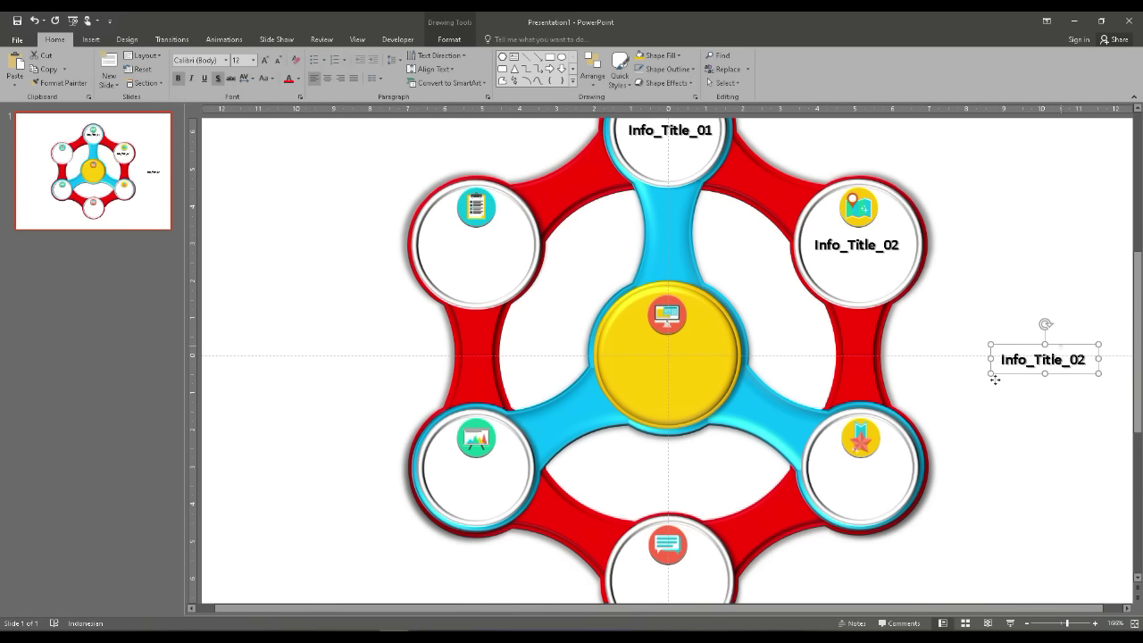
left_click_drag(994, 378, 877, 461)
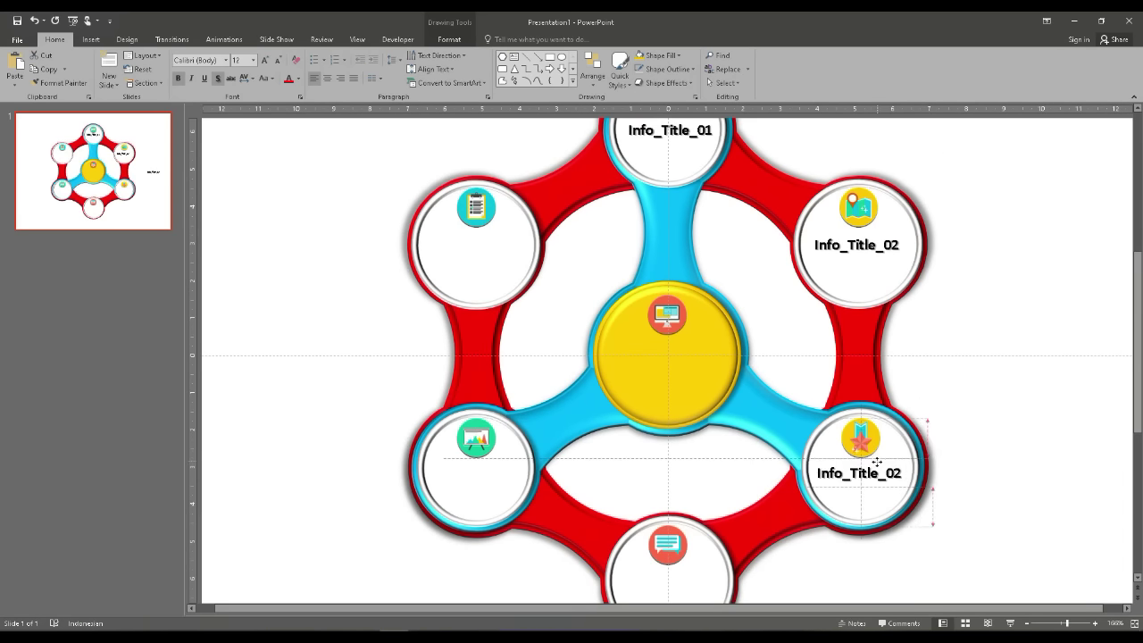
left_click(879, 464)
double_click(902, 471)
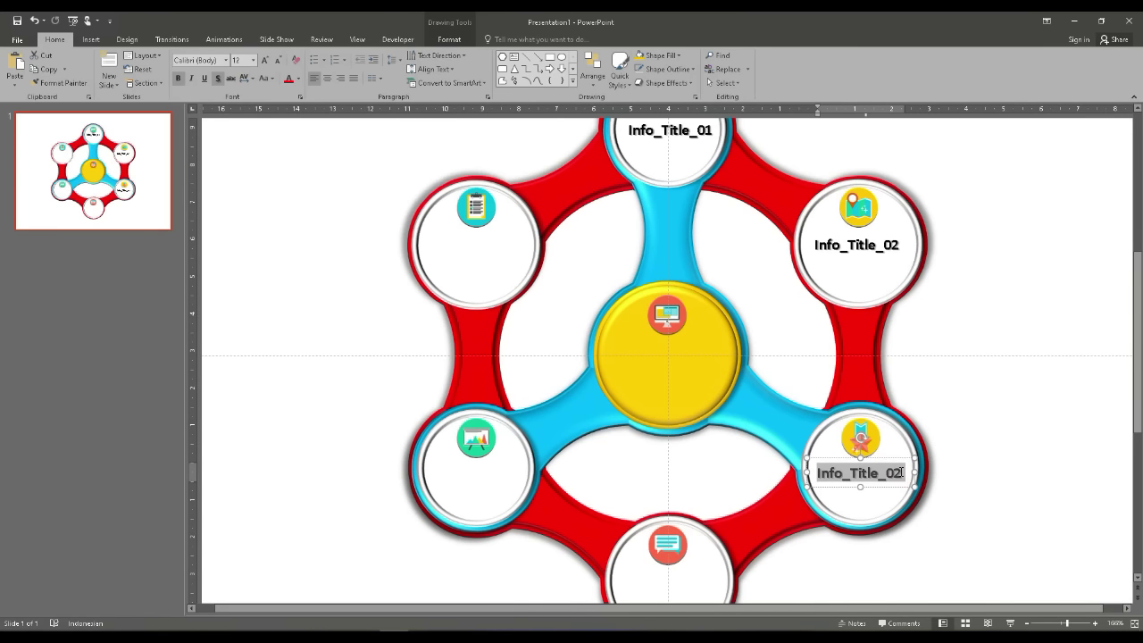
type("3")
key("ctrl+z")
left_click_drag(894, 472, 898, 471)
key("BackSpace")
type("3")
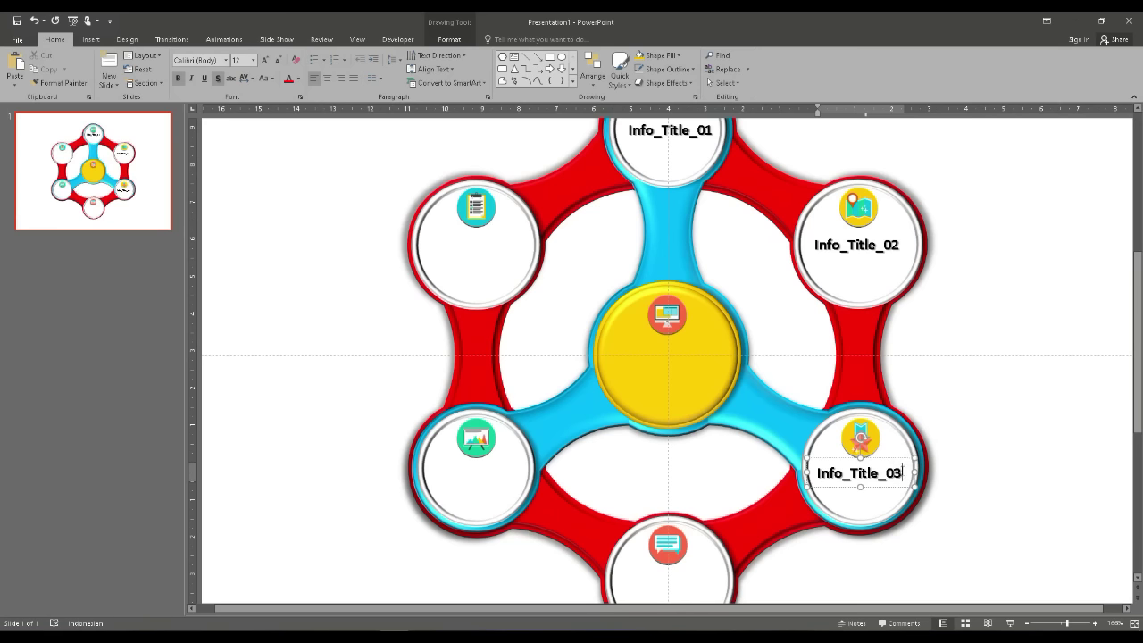
left_click(900, 463)
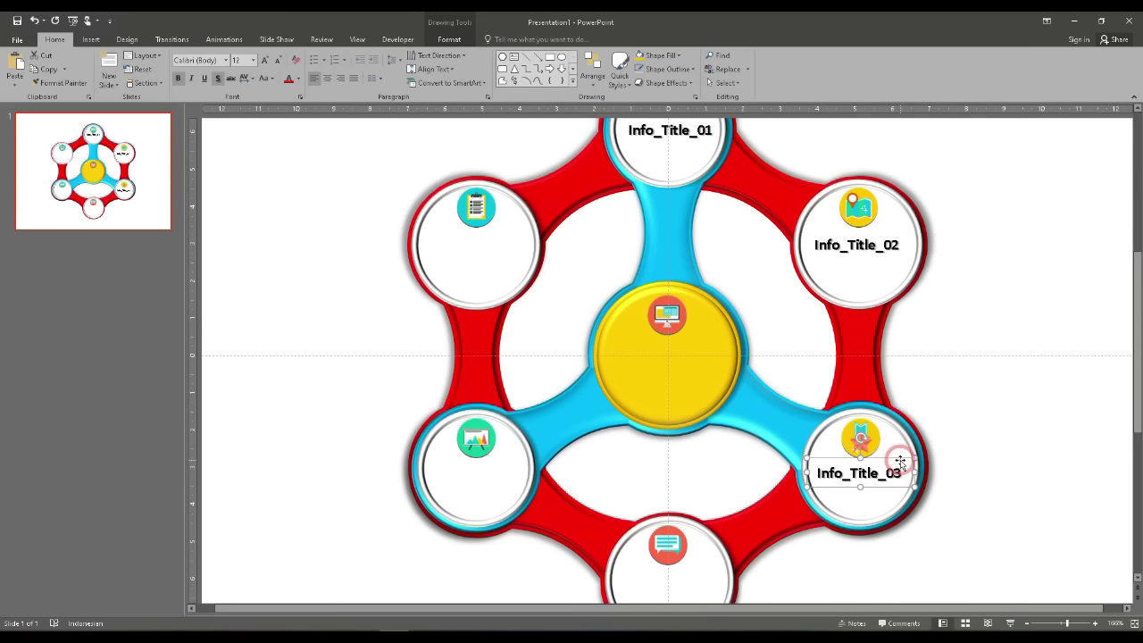
Create Info_Title_04 in the bottom circle and Info_Title_05 in the lower-left circle
mouse_move(900, 463)
left_mouse_down()
mouse_move(863, 560)
mouse_move(669, 435)
left_mouse_up()
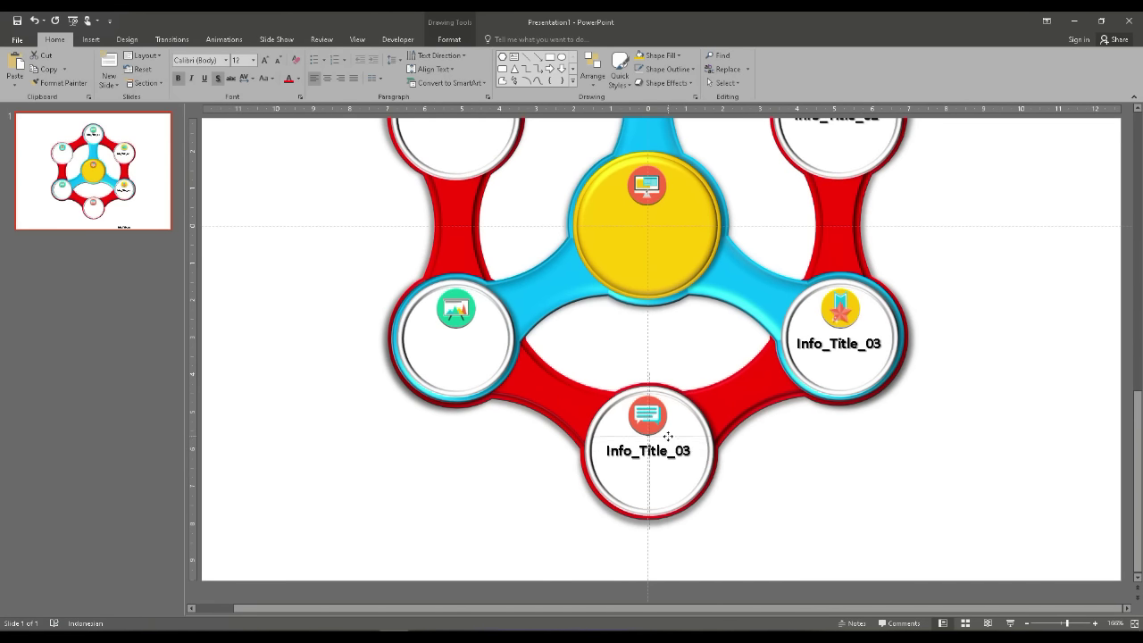
left_click(680, 450)
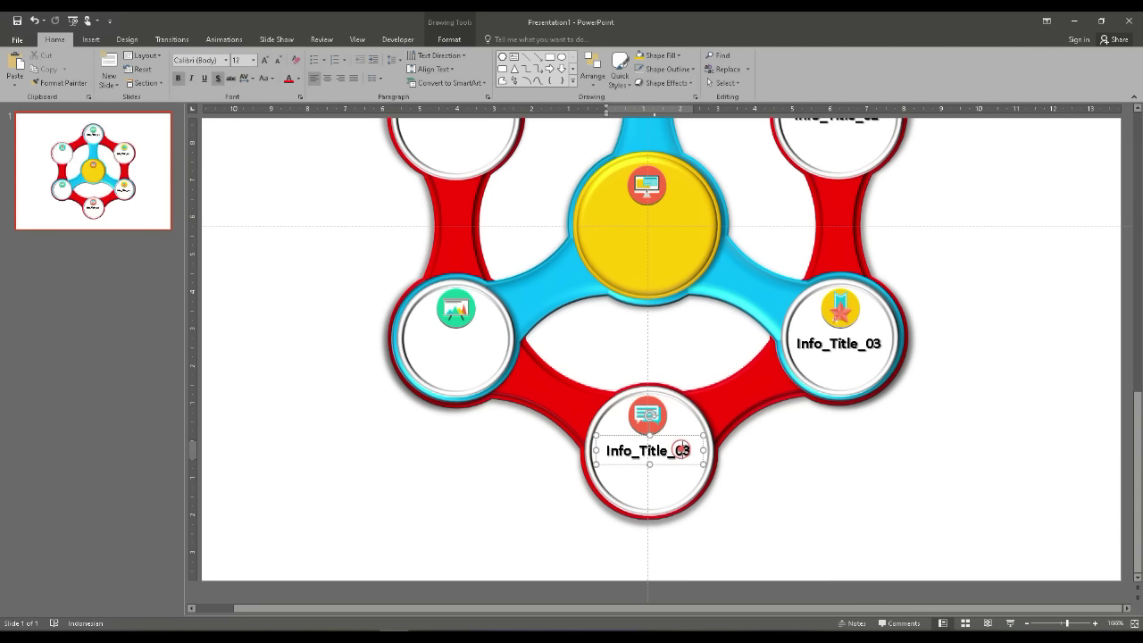
key("BackSpace")
type("4")
left_click(695, 437)
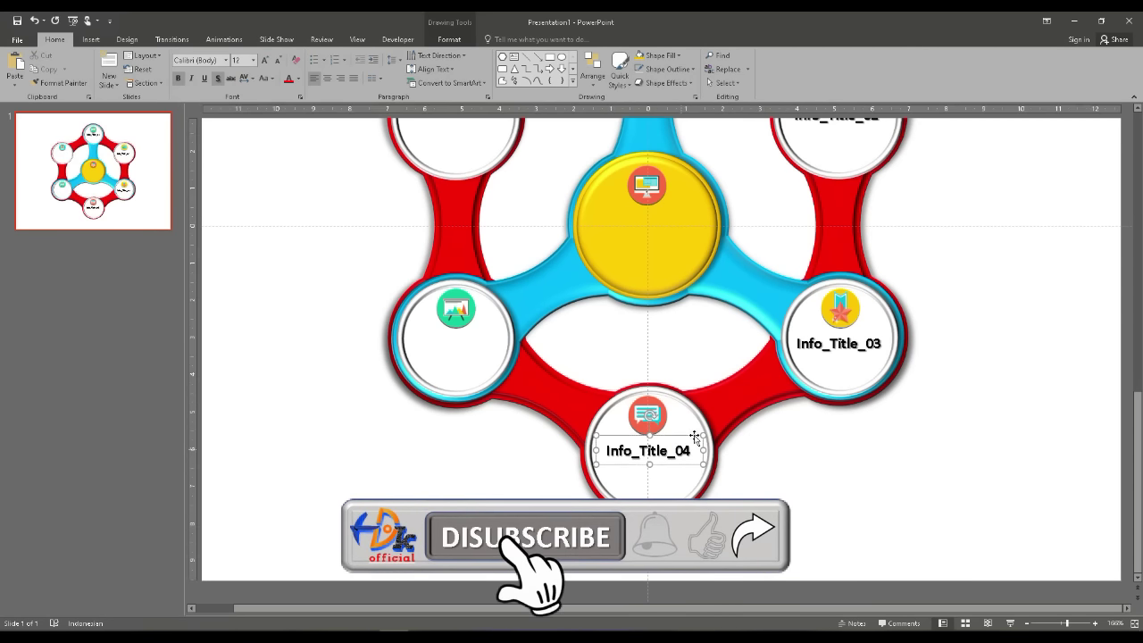
mouse_move(695, 437)
left_mouse_down()
mouse_move(485, 362)
mouse_move(477, 325)
left_mouse_up()
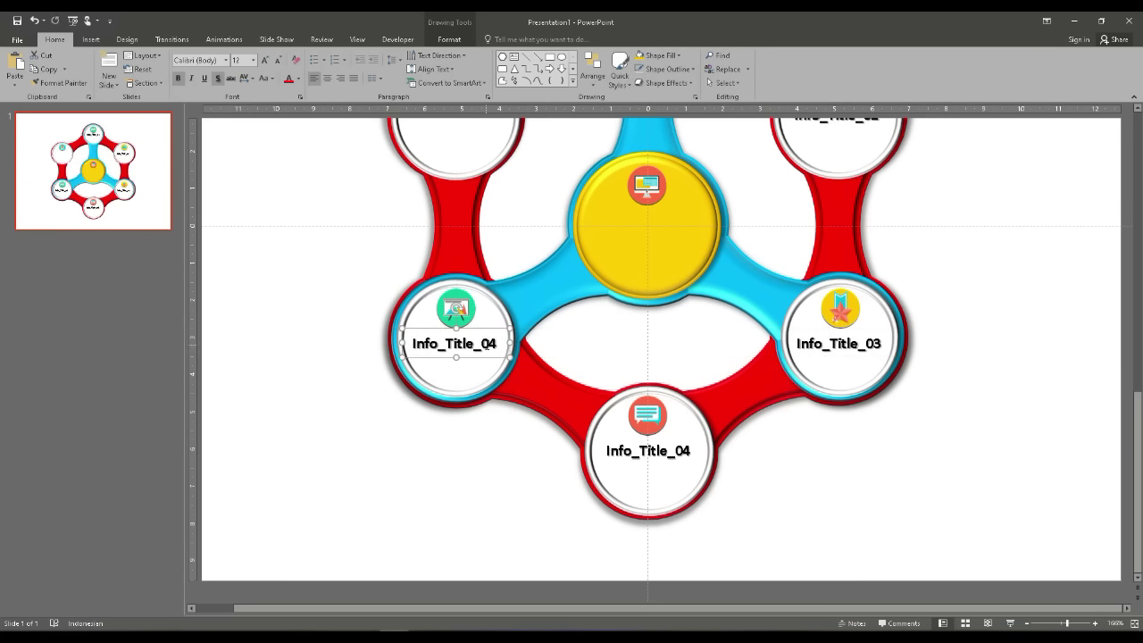
left_click(497, 343)
key("BackSpace")
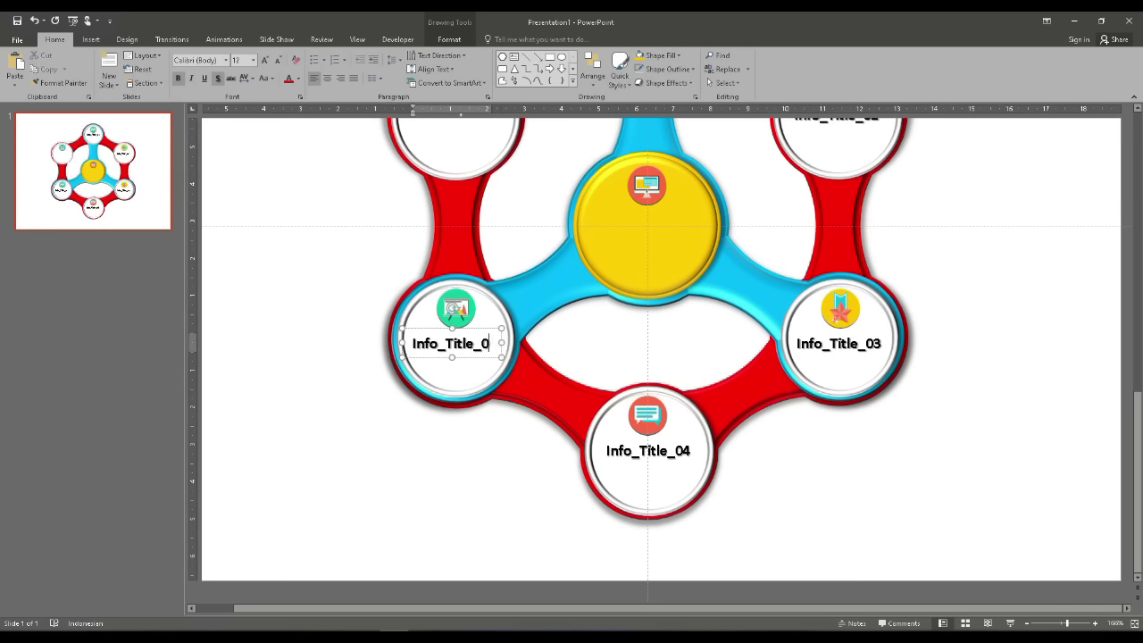
type("5")
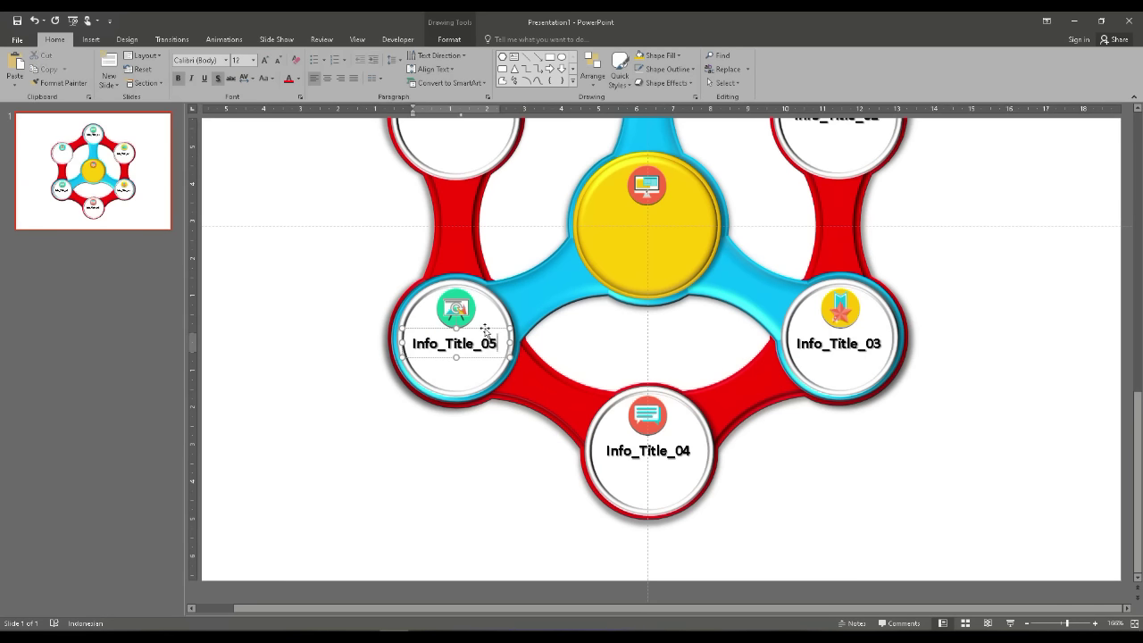
key("Escape")
Place a copy in the empty top-left circle and renumber it Info_Title_06
key("ctrl+v")
scroll(648, 364, "up", 2)
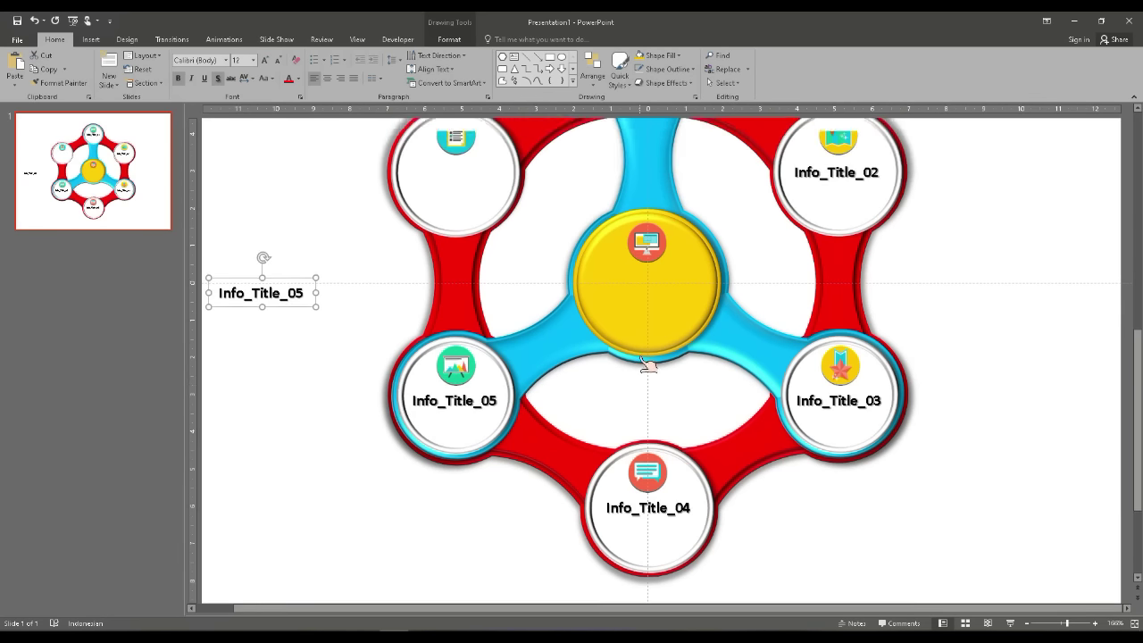
scroll(647, 365, "up", 3)
mouse_move(304, 411)
left_mouse_down()
mouse_move(495, 290)
mouse_move(489, 302)
left_mouse_up()
key("BackSpace")
type("6")
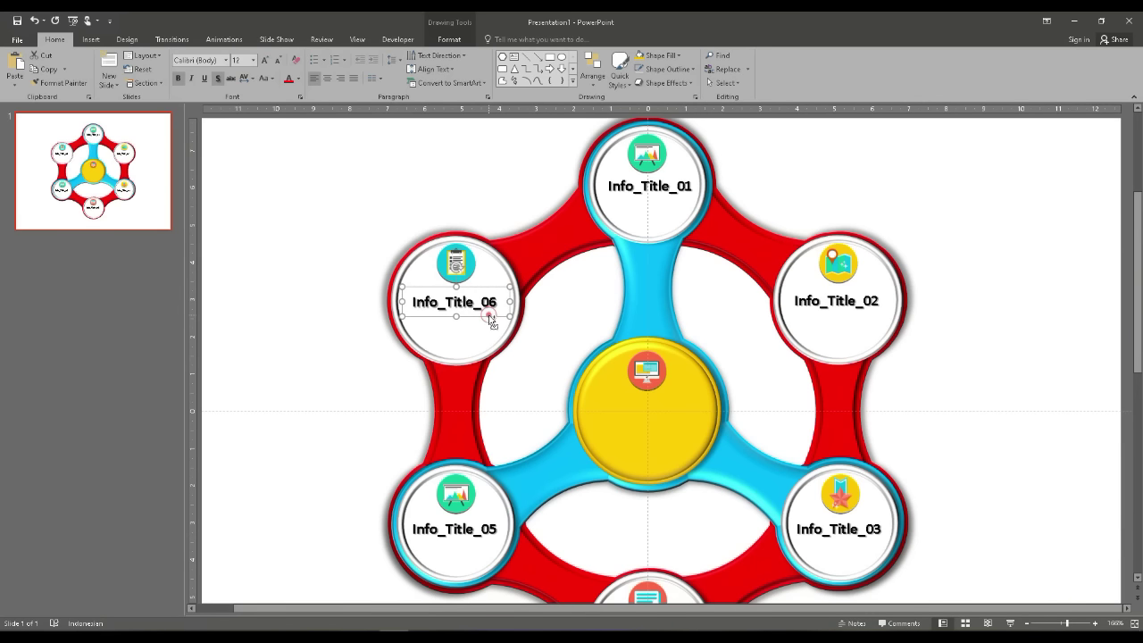
key("ctrl+v")
Move a label copy onto the yellow centre, retype it as 'DATA INFOGRAFIK' and enlarge the font
left_click_drag(518, 165, 710, 494)
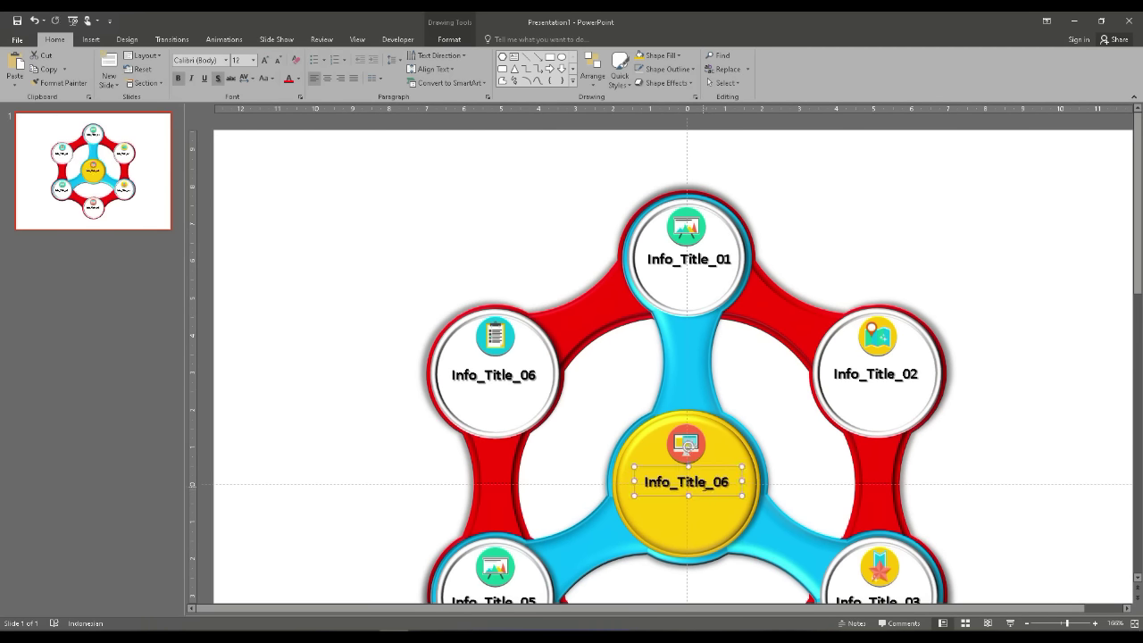
left_click(711, 494)
key("ctrl+a")
type("DATA")
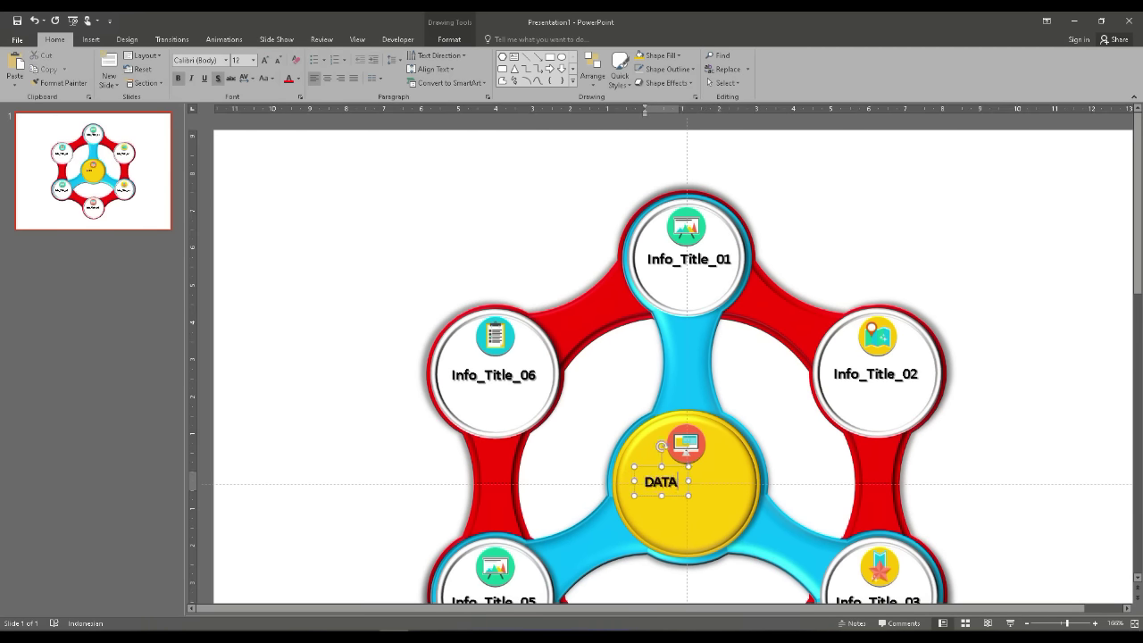
type(" INFO")
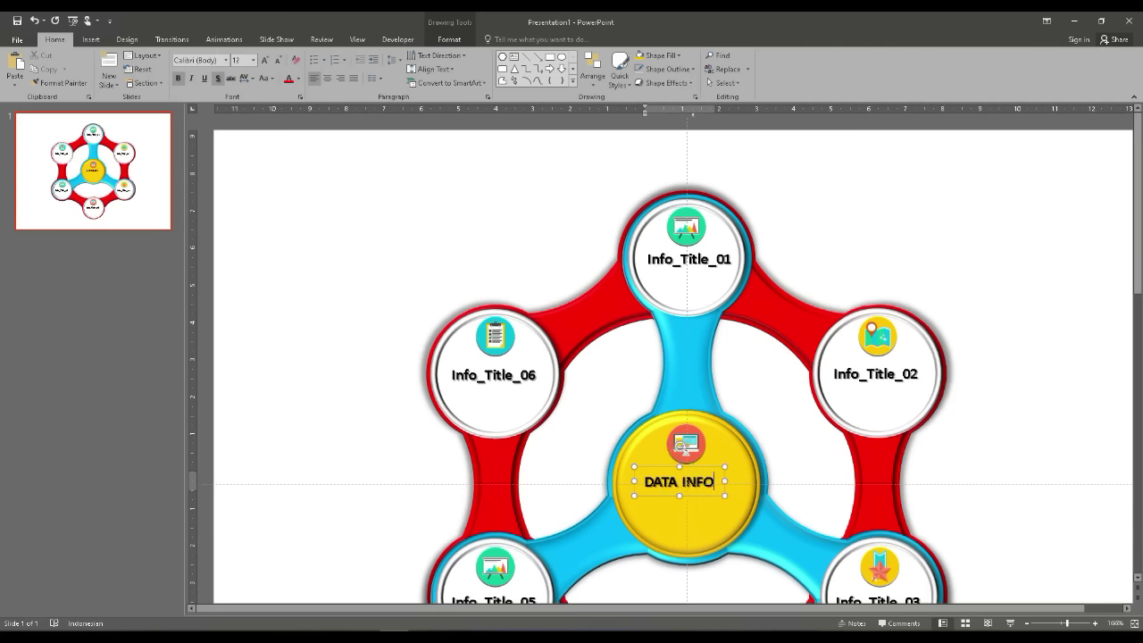
type("GRAF")
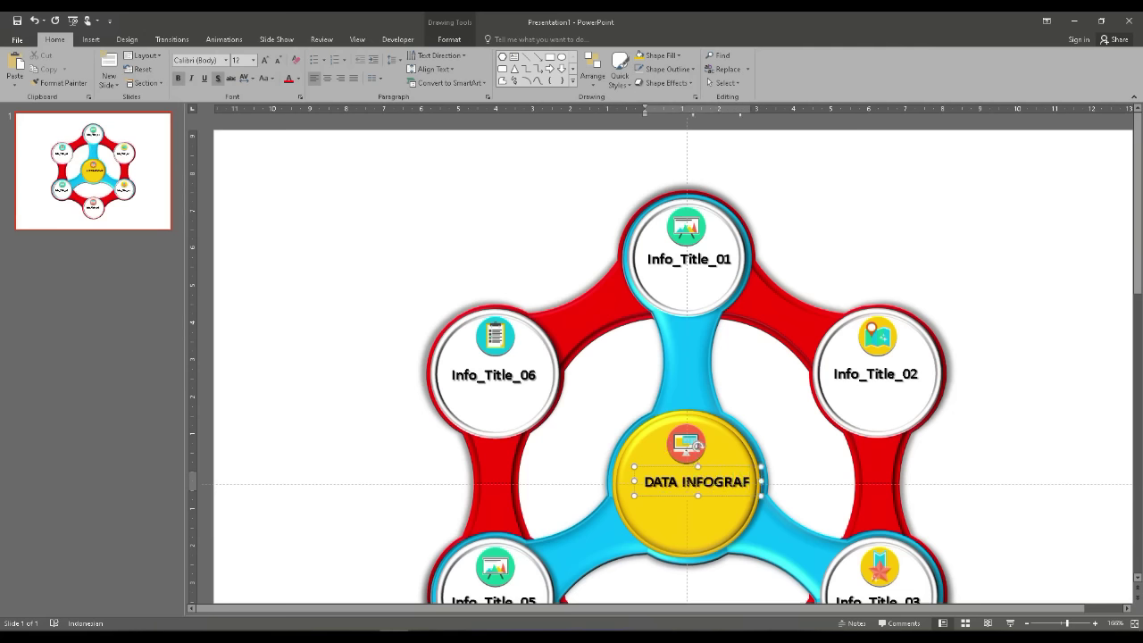
type("IK")
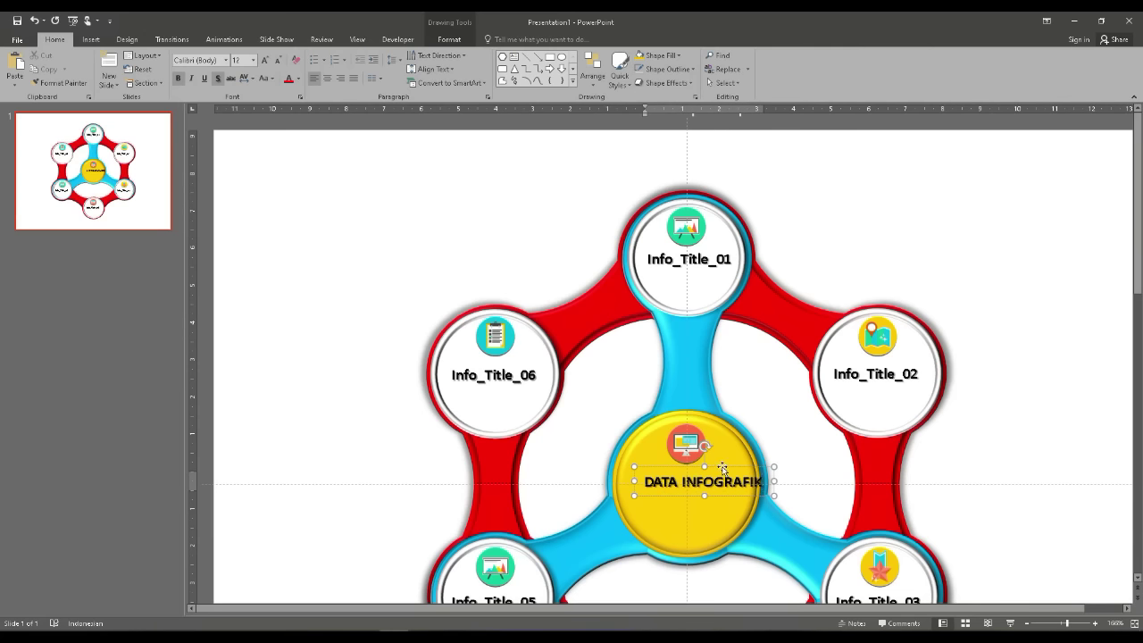
mouse_move(723, 468)
left_mouse_down()
mouse_move(707, 468)
mouse_move(706, 489)
left_mouse_up()
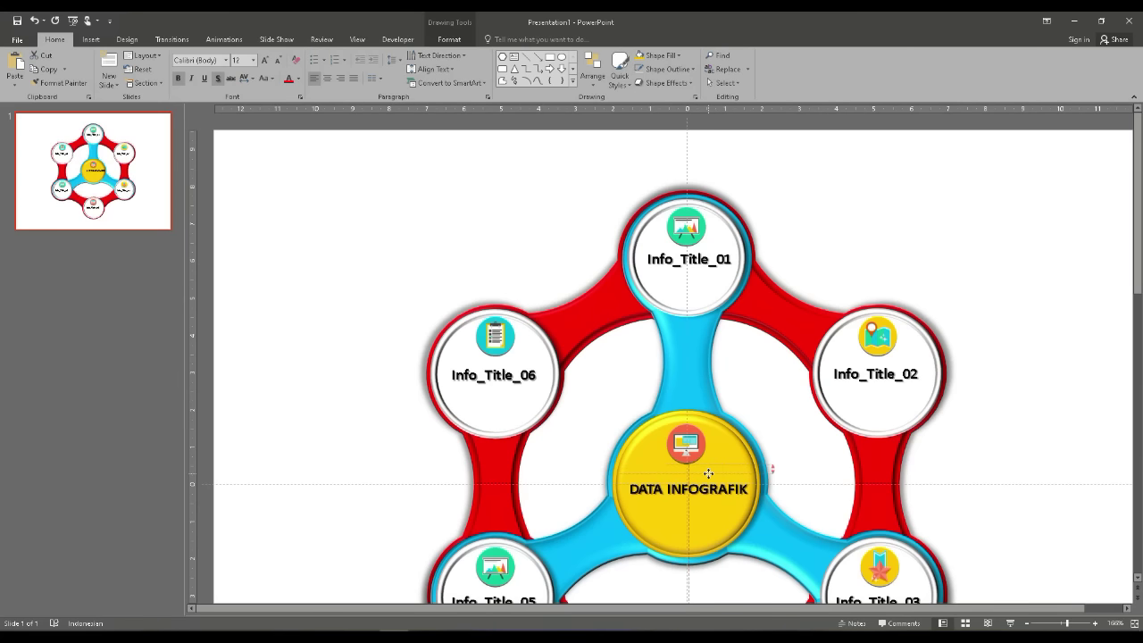
key("ctrl+shift+period")
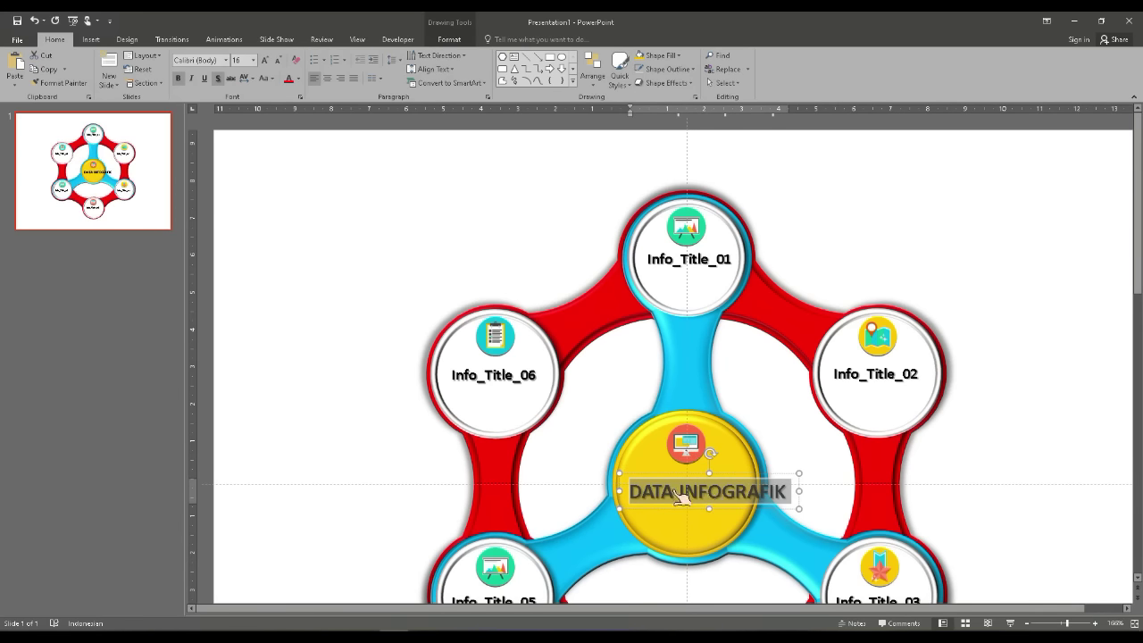
Break 'DATA INFOGRAFIK' onto two centred lines and nudge it up within the yellow circle
left_click(680, 492)
key("Return")
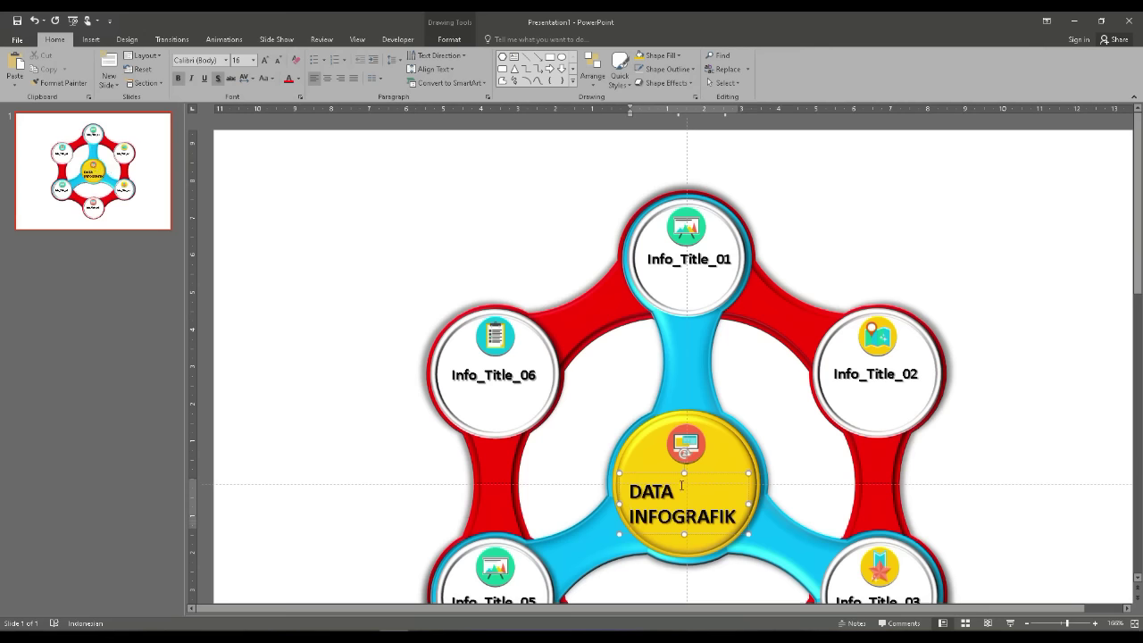
left_click(327, 79)
key("Escape")
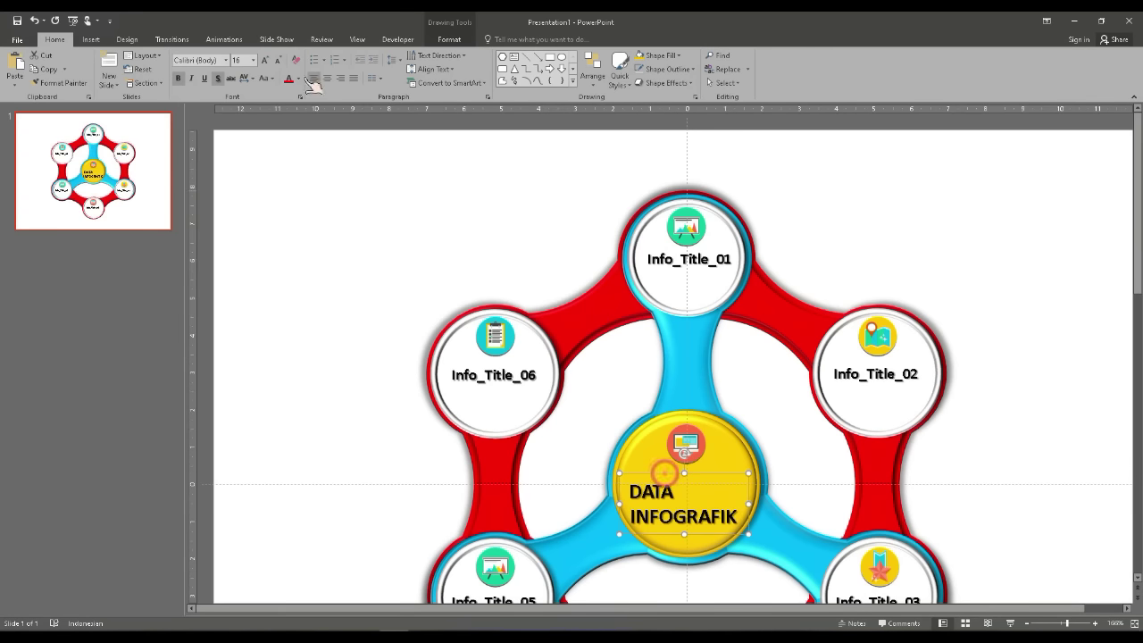
left_click(327, 78)
left_click_drag(707, 472, 710, 463)
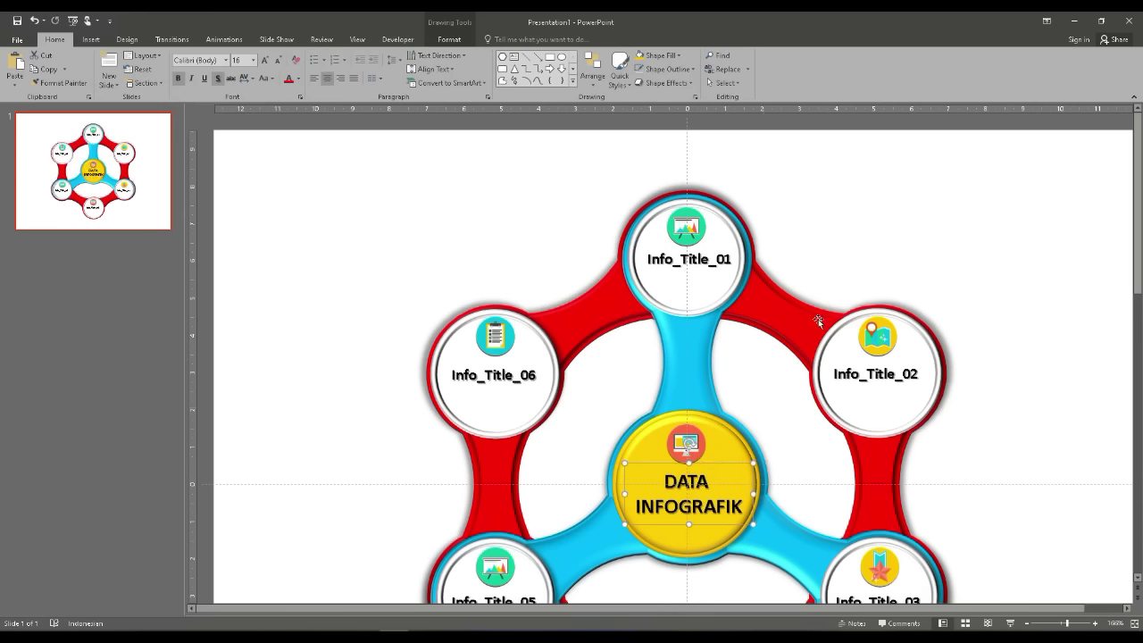
left_click(830, 230)
left_click_drag(1067, 624, 1064, 623)
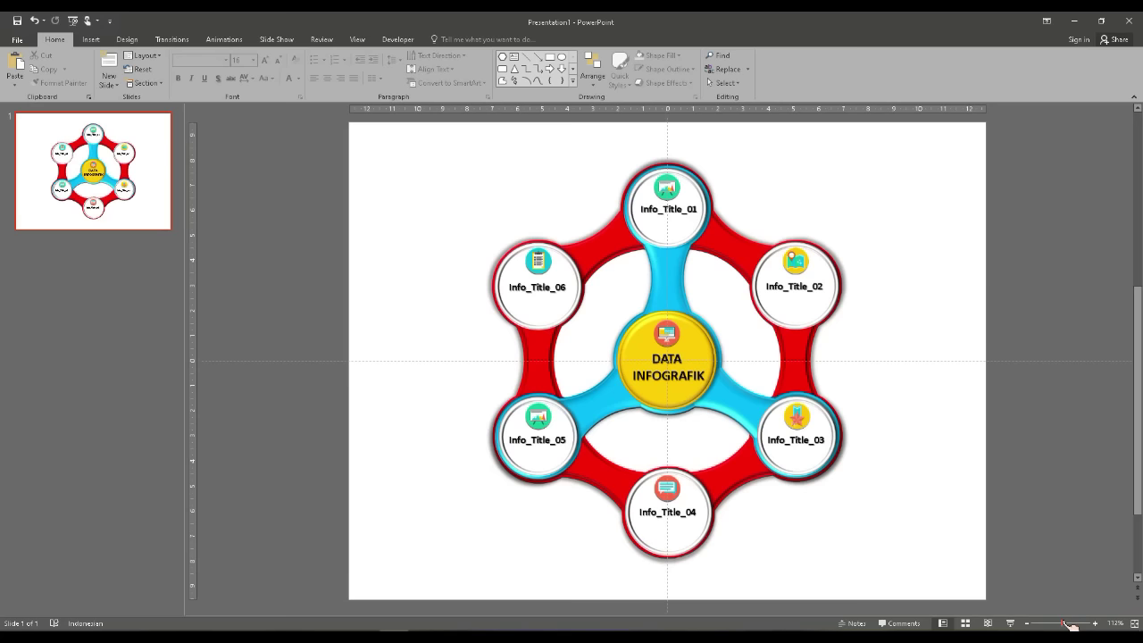
Apply the Wisp design theme from the Design tab's Themes gallery
left_click(952, 431)
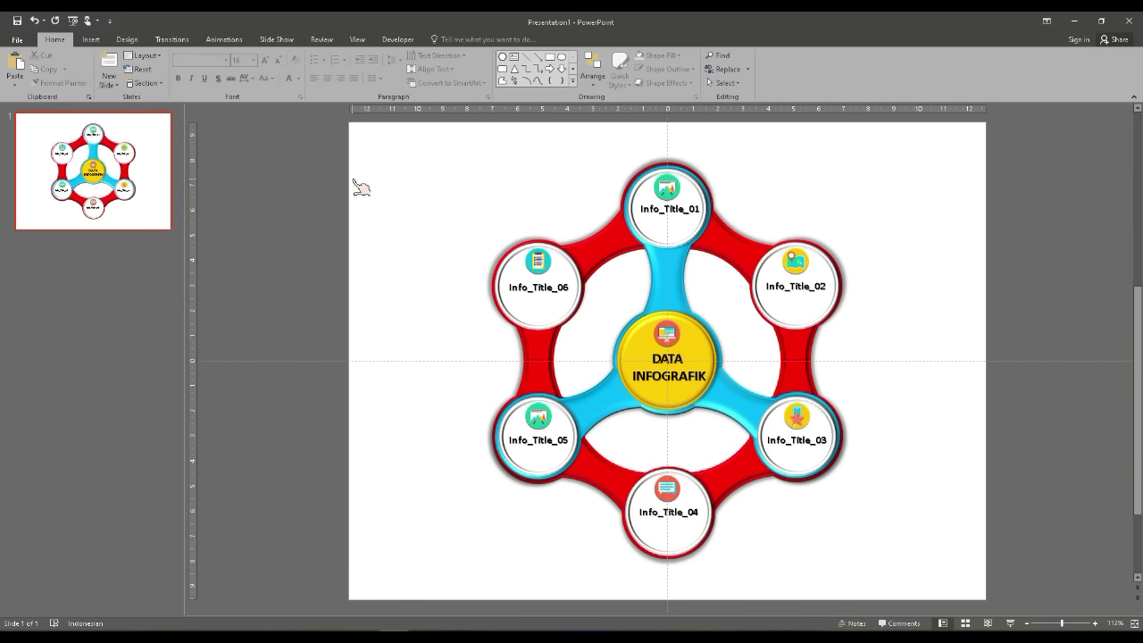
left_click(126, 39)
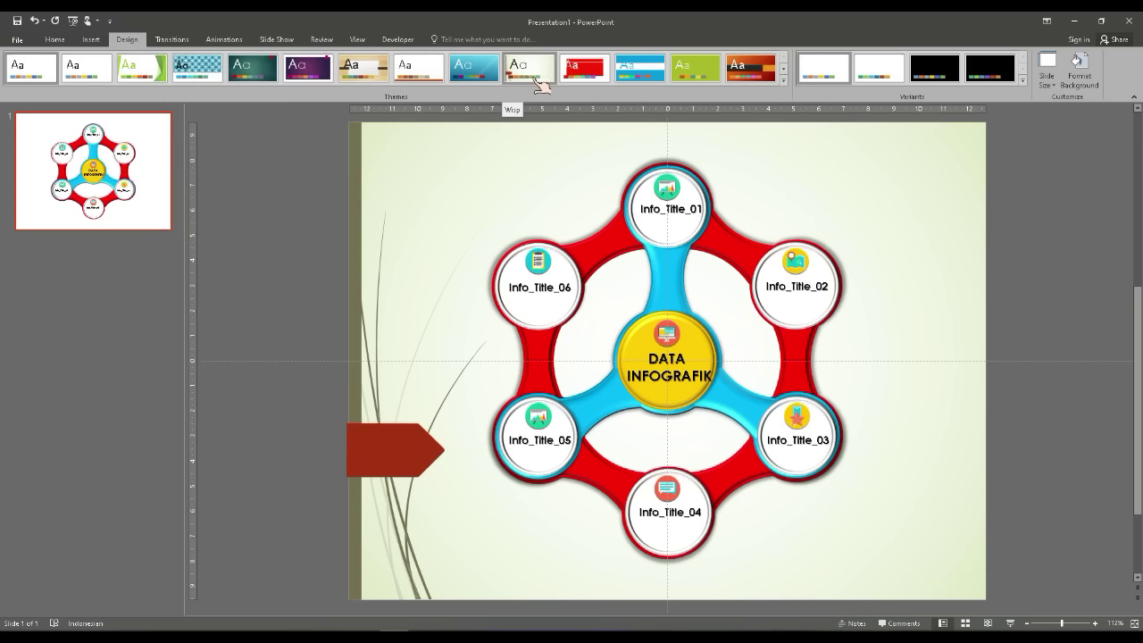
left_click(541, 83)
left_click(1021, 409)
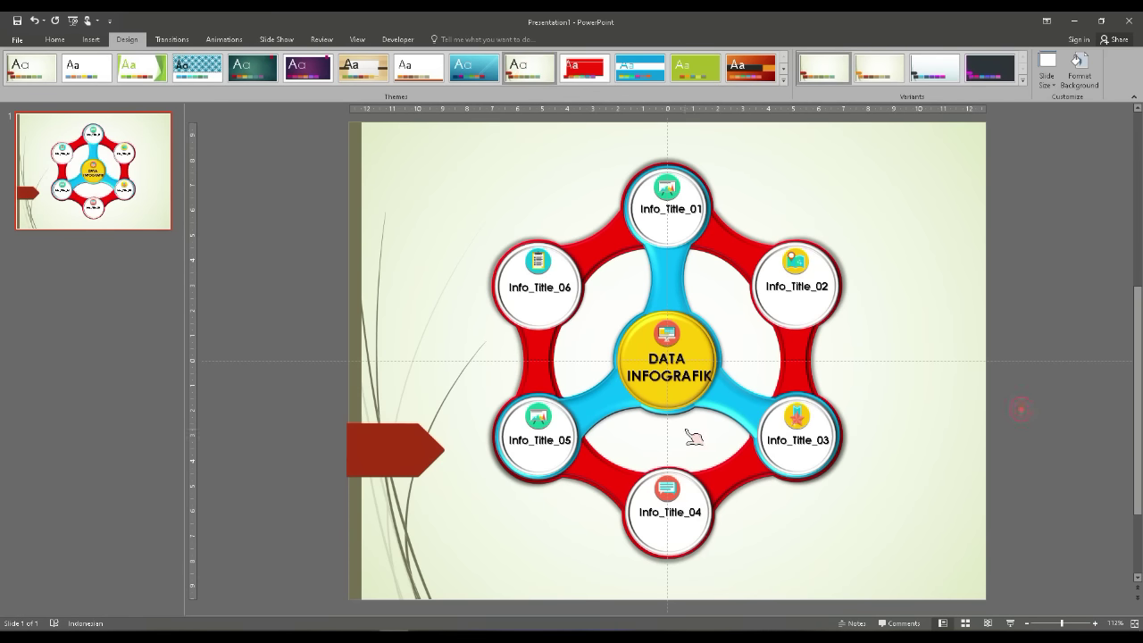
left_click(688, 387)
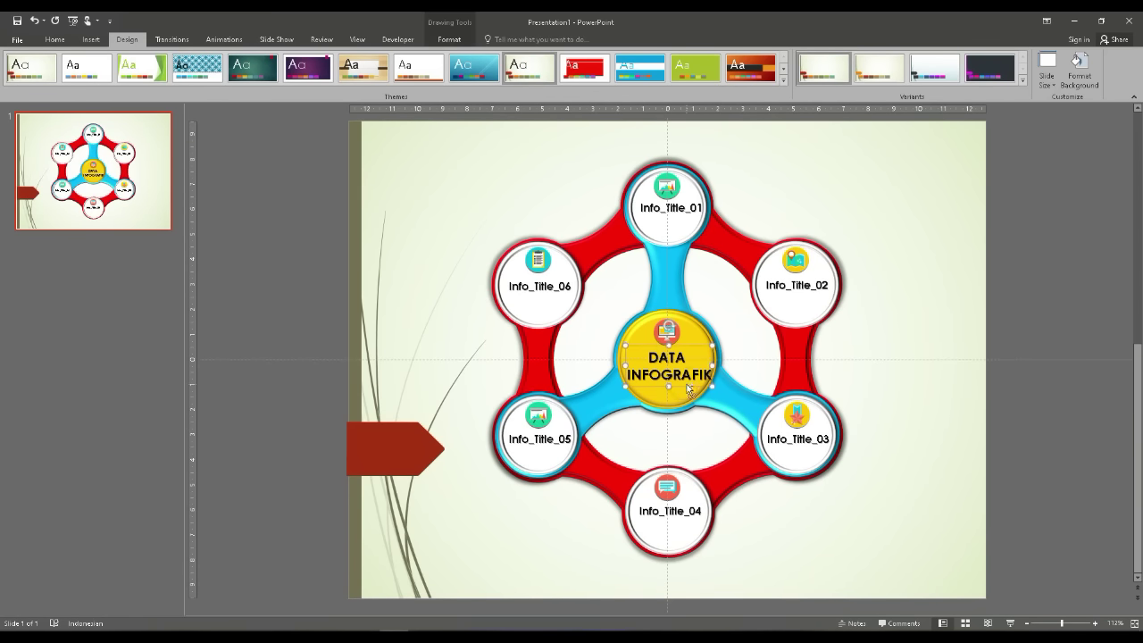
Duplicate the centre label onto the red arrow tag and retype it as 'InfoGRAFIK'
key("ctrl+d")
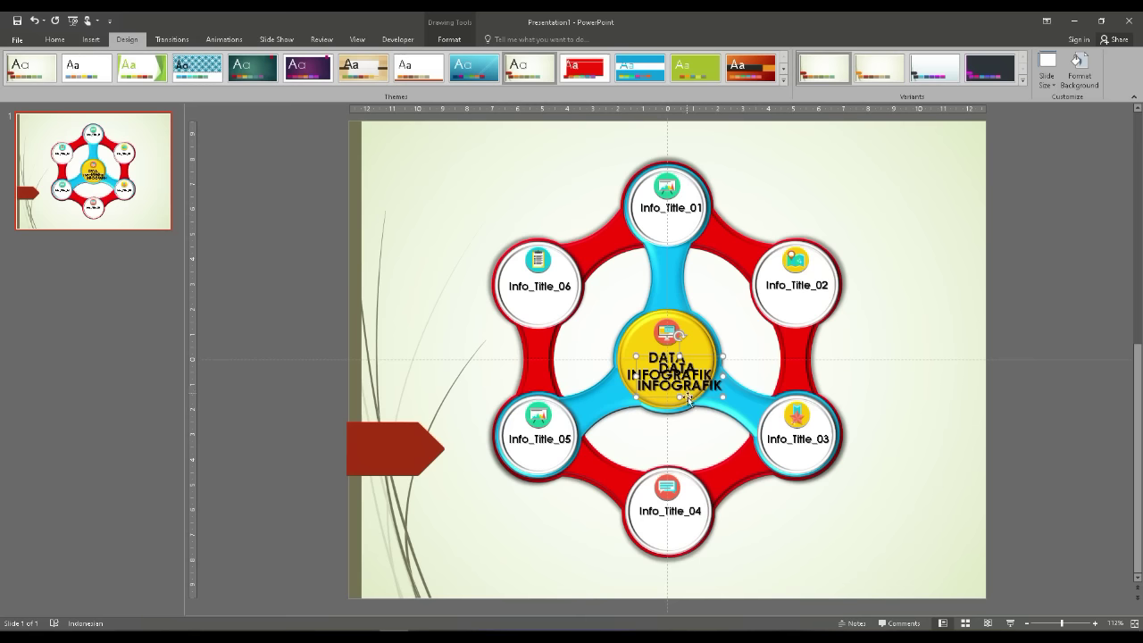
left_click_drag(688, 399, 403, 454)
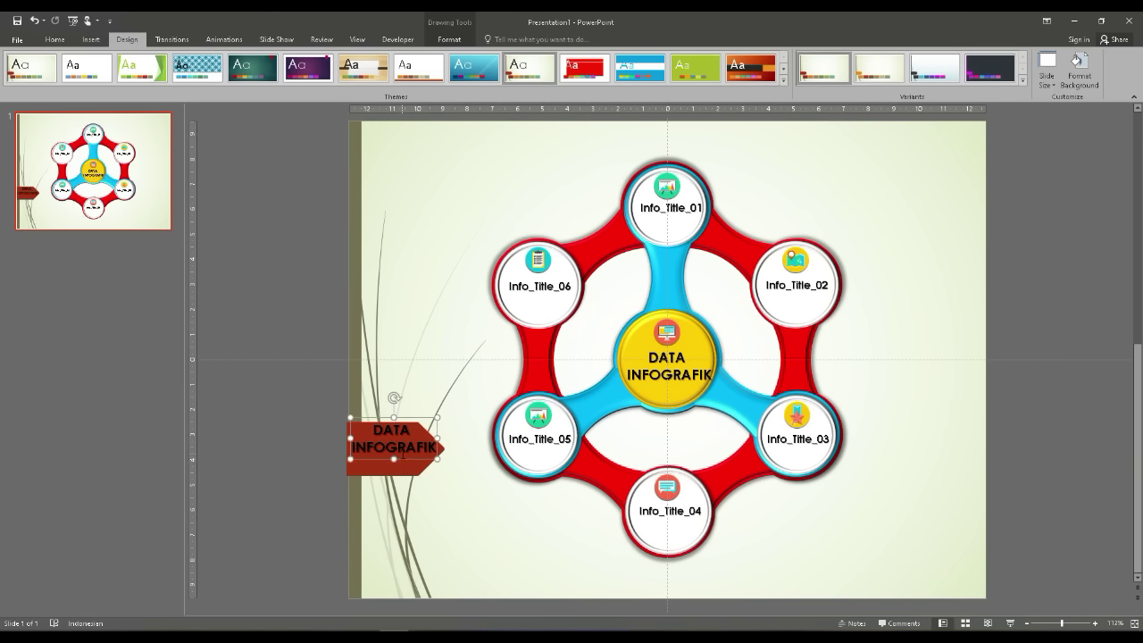
left_click(403, 454)
key("ctrl+a")
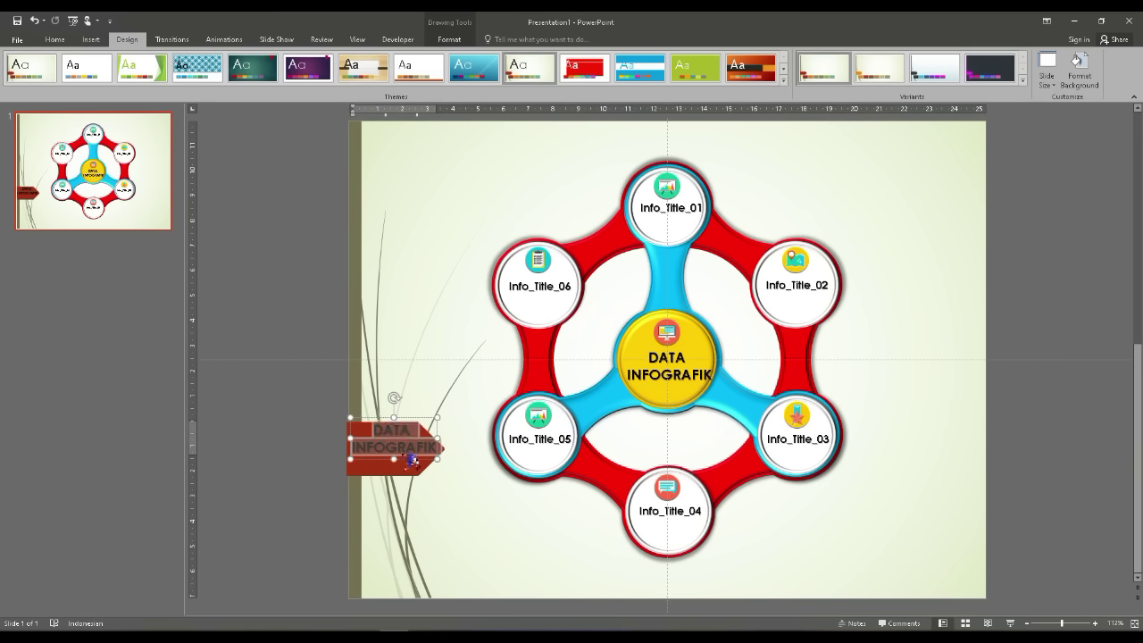
key("BackSpace")
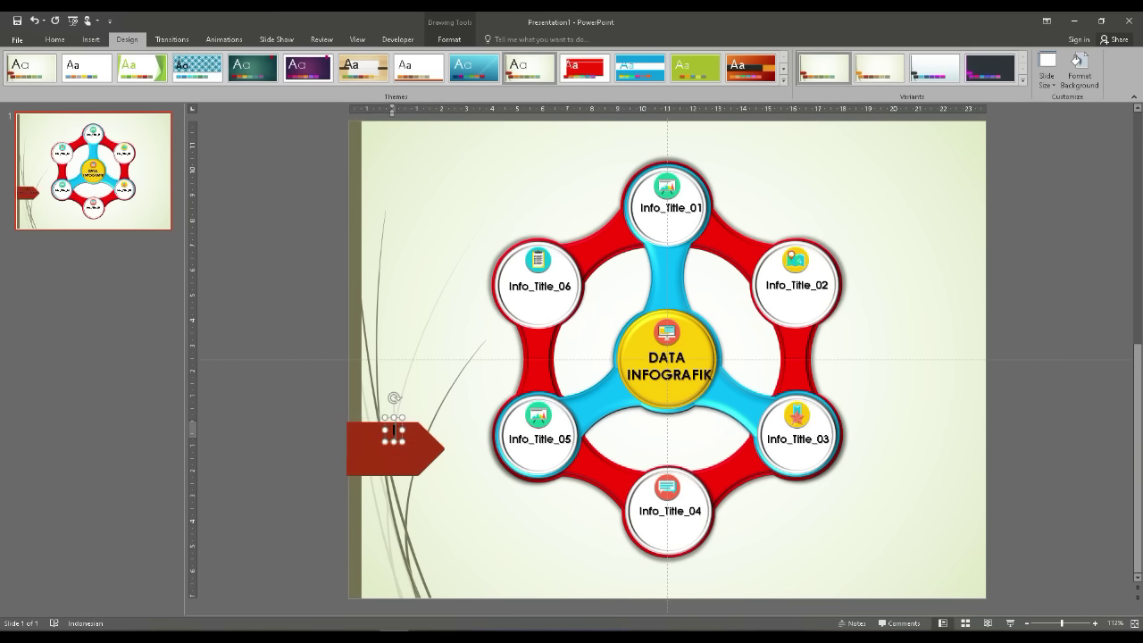
type("In")
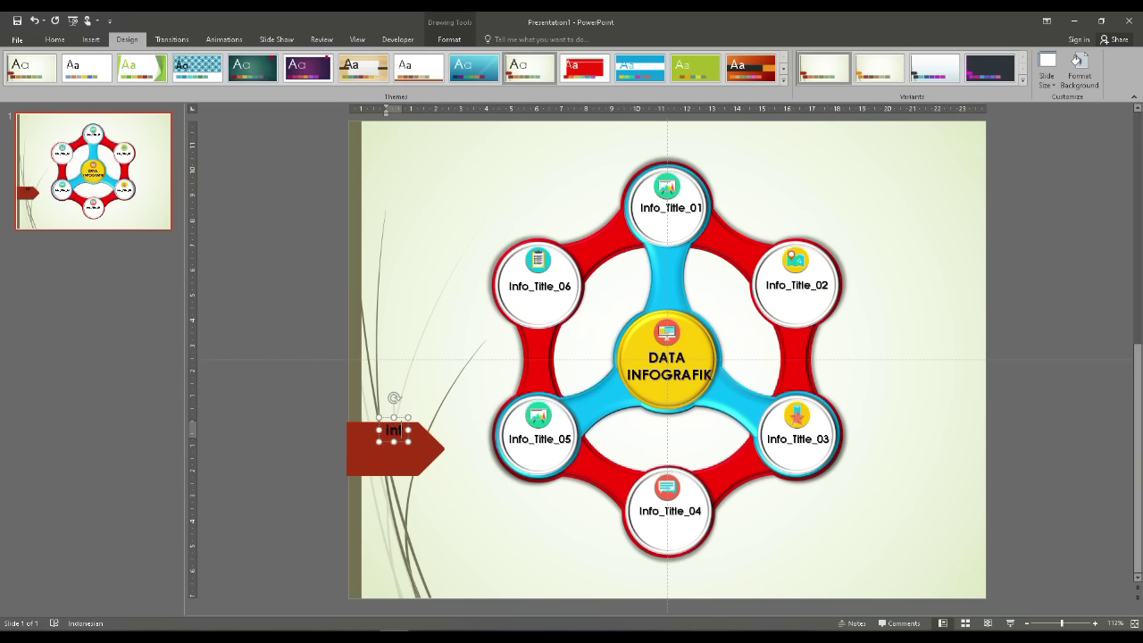
type("foGR")
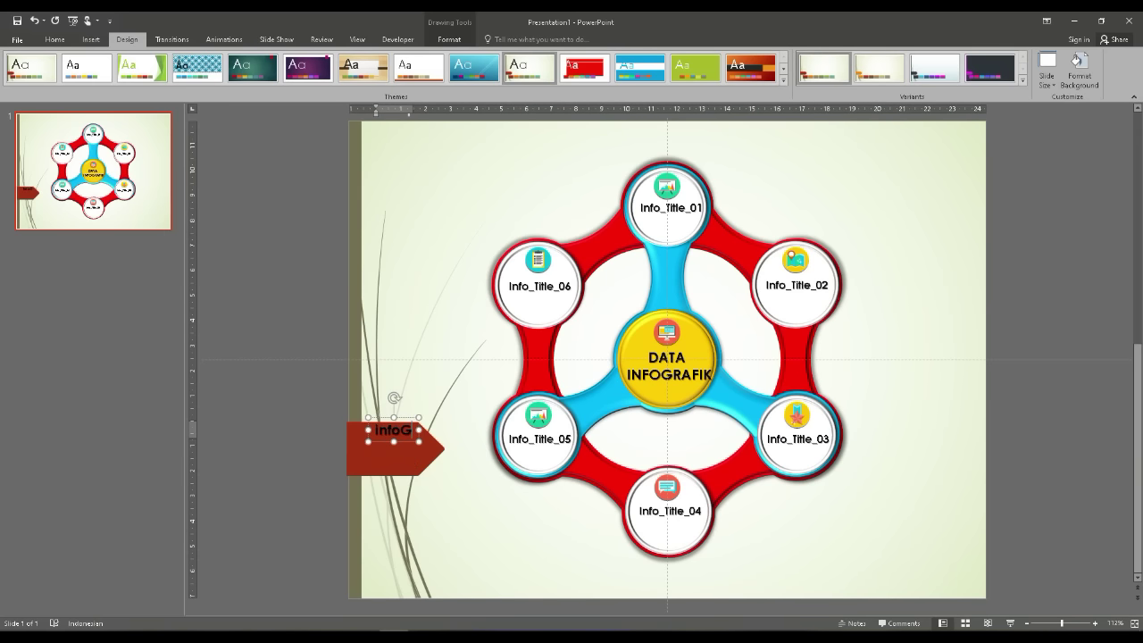
type("AFIK")
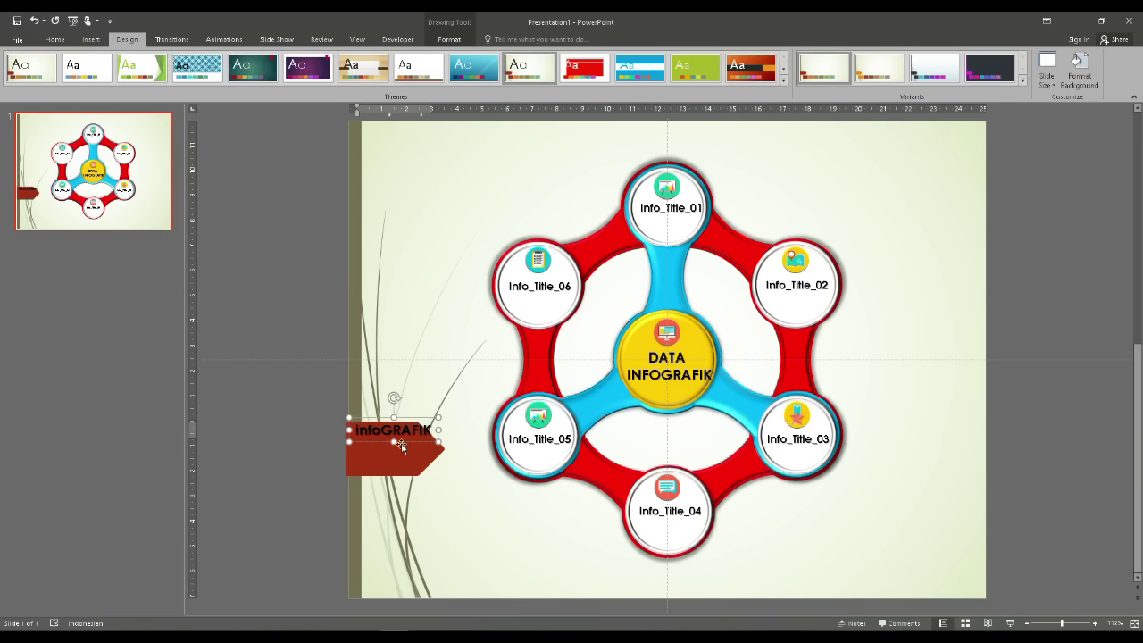
left_click_drag(402, 442, 399, 460)
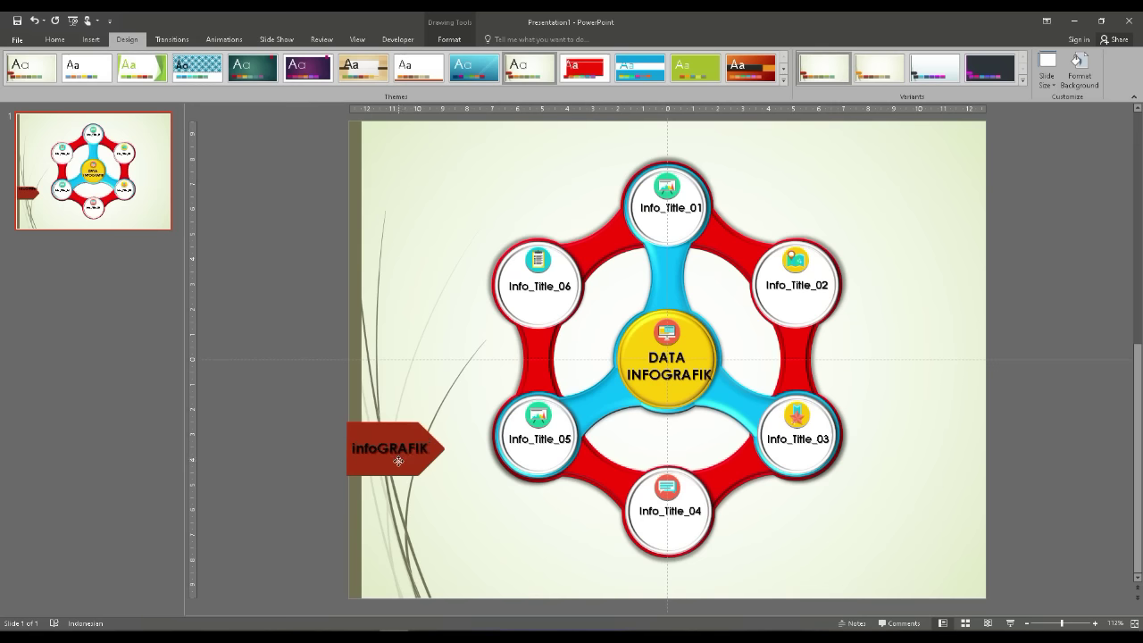
double_click(401, 452)
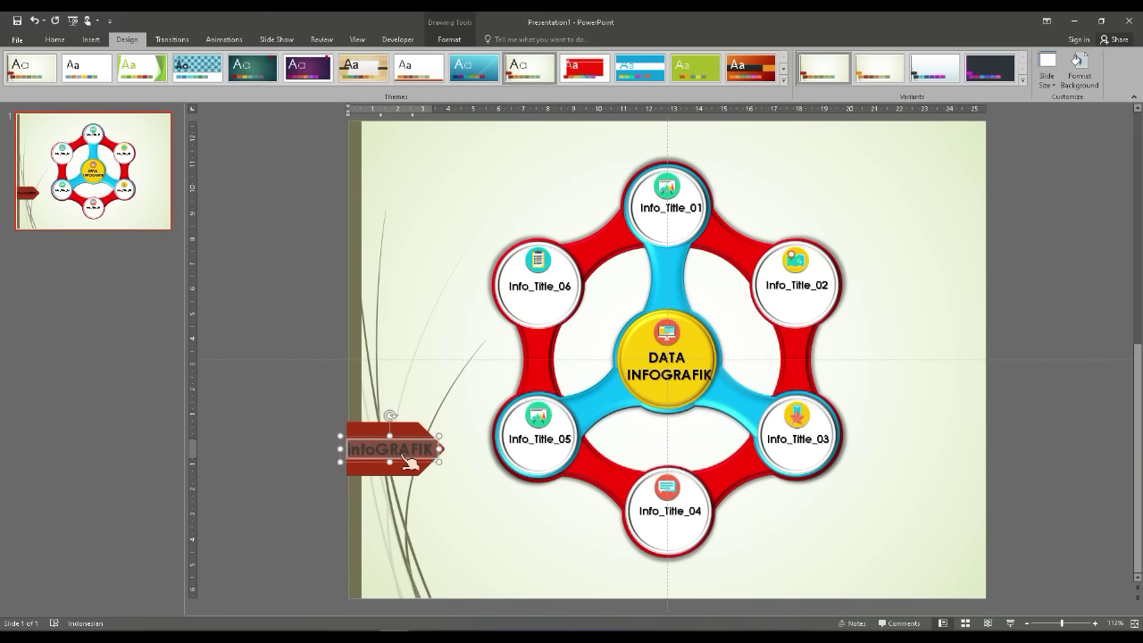
key("Escape")
key("Escape")
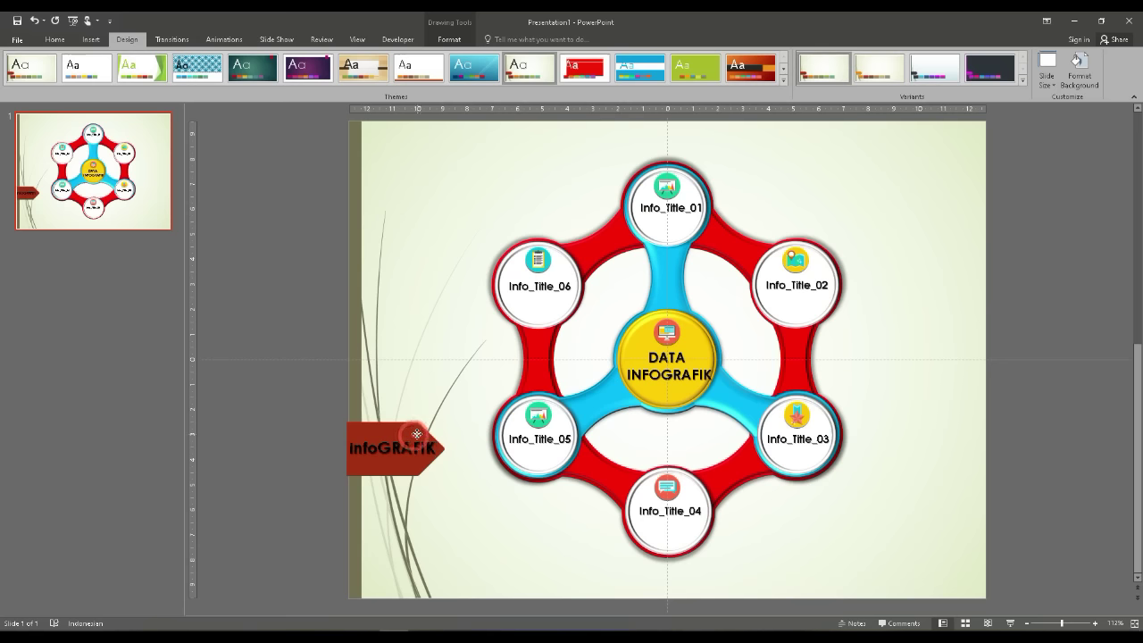
Make the tag's InfoGRAFIK text white and play the slide show with F5
left_click(418, 434)
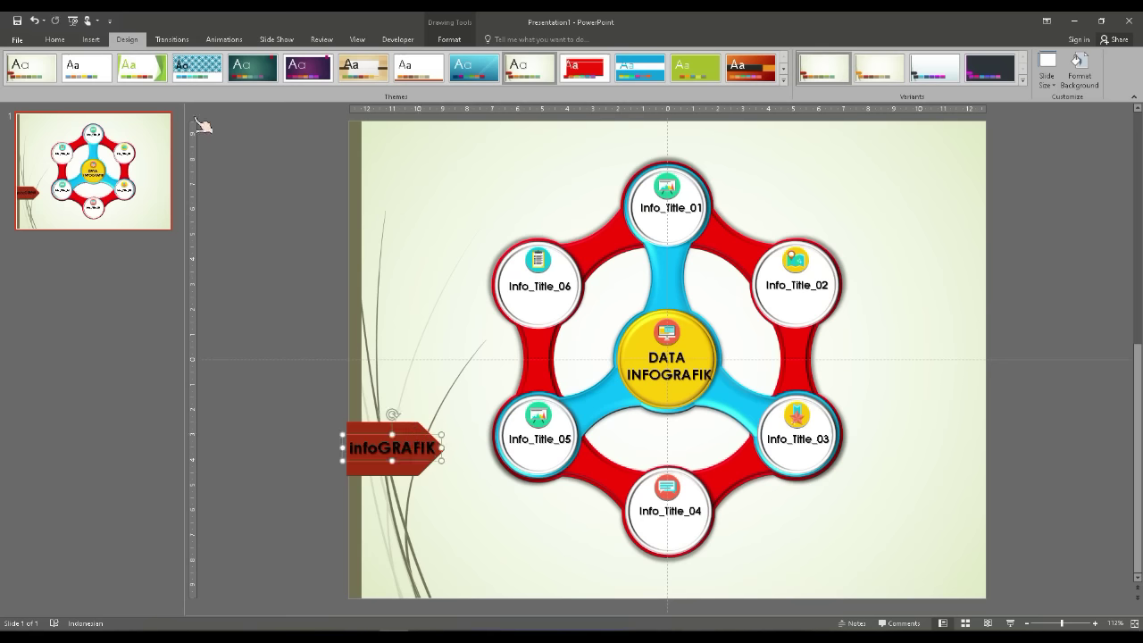
left_click(49, 40)
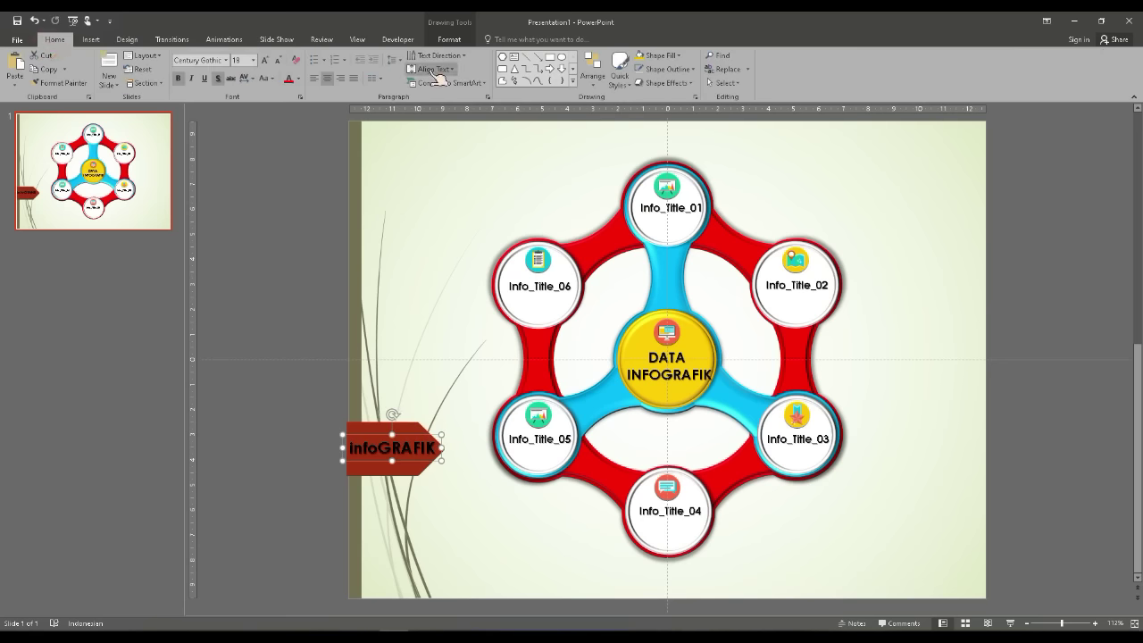
left_click(298, 78)
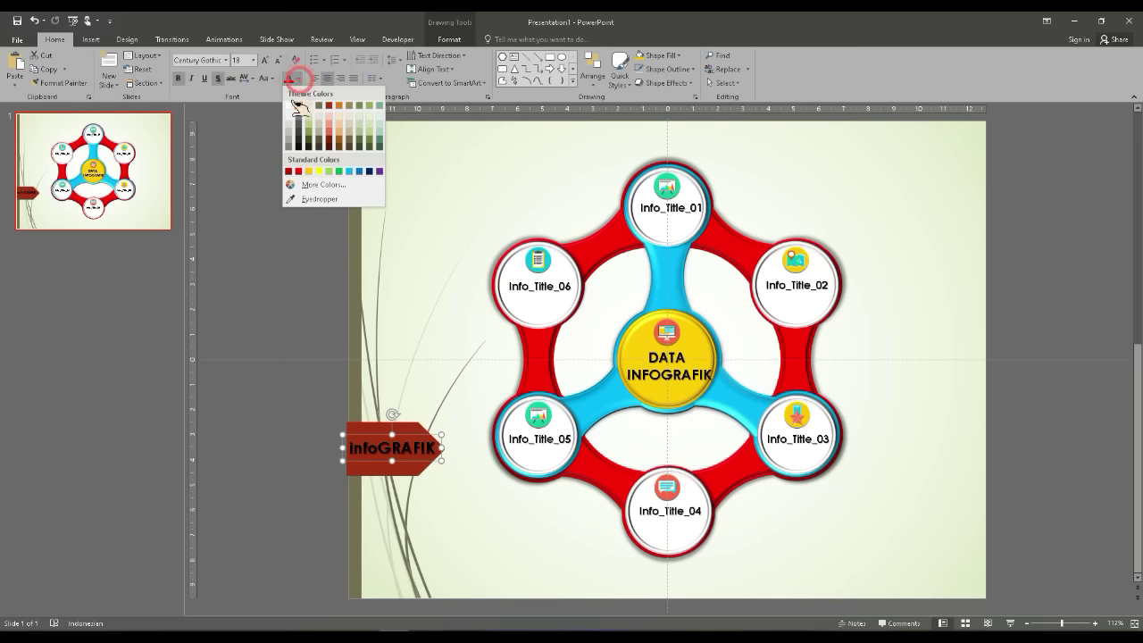
left_click(295, 109)
left_click(268, 282)
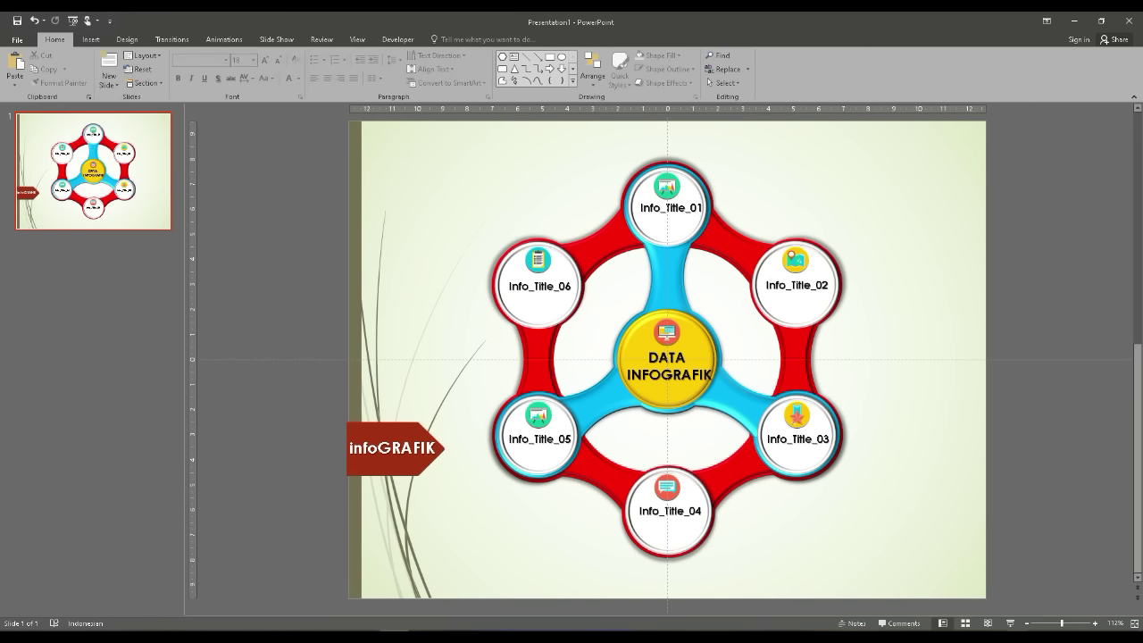
key("F5")
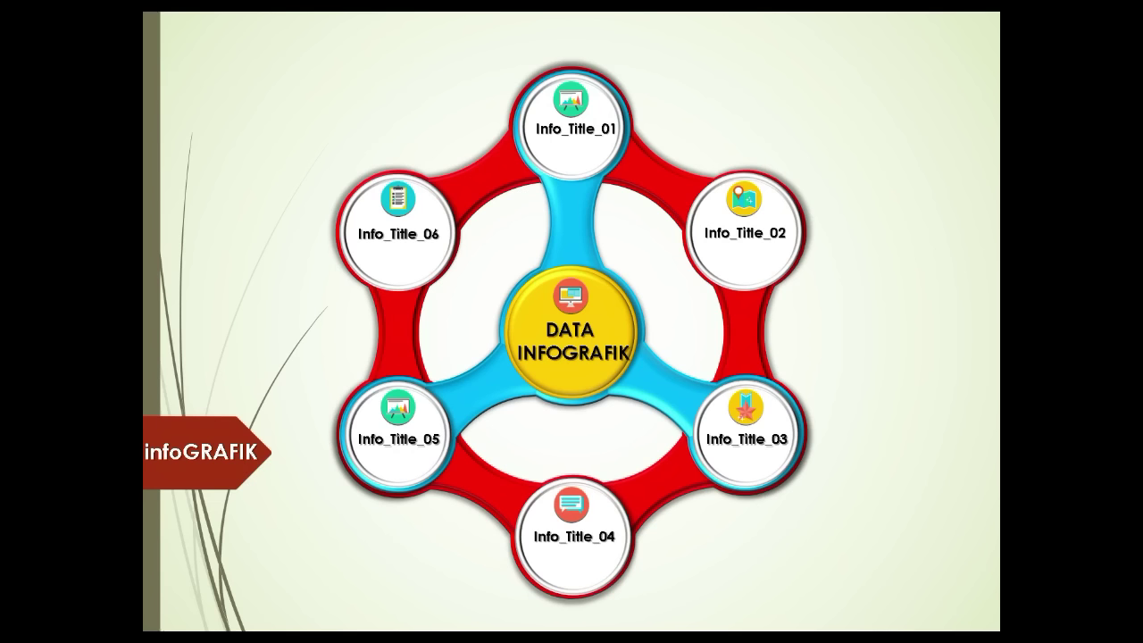